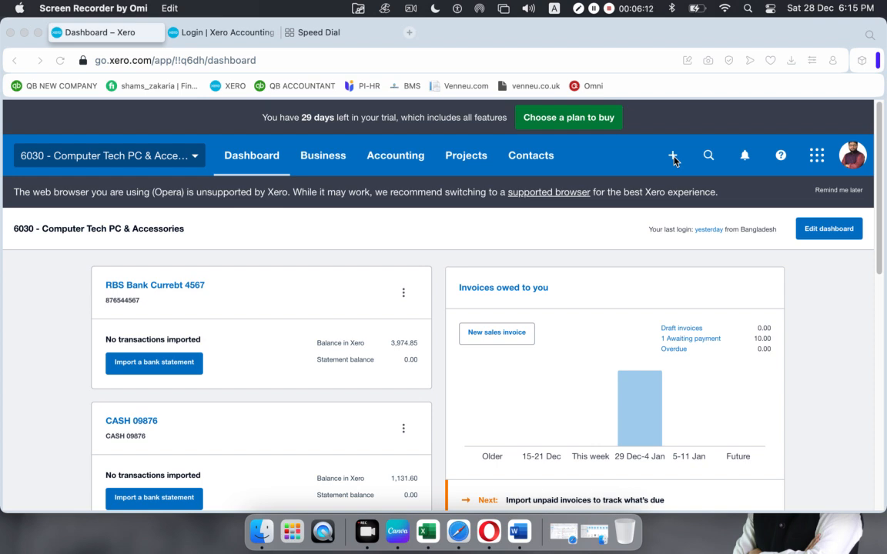
- Open the + Create new menu on the 6030 - Computer Tech PC & Accessories dashboard
{"action": "left_click", "coordinate": [674, 157]}
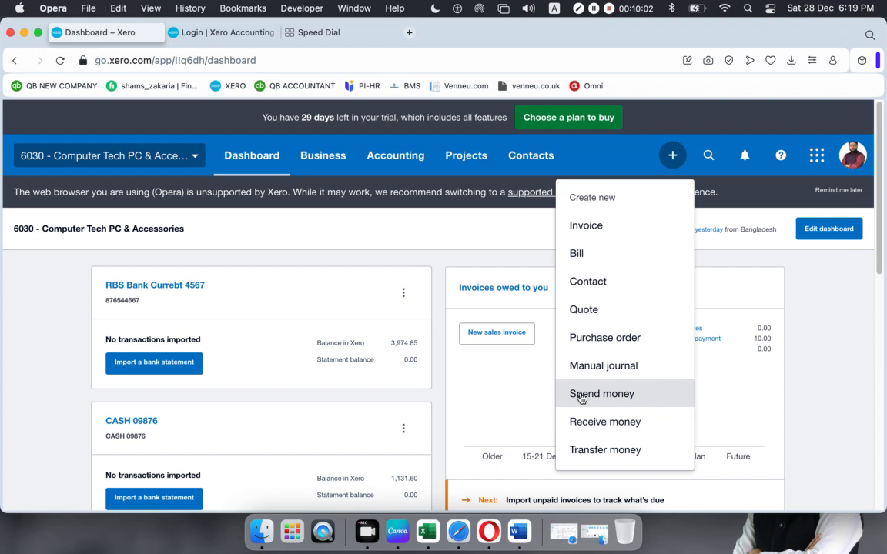
- Go to the Purchases overview from the Business menu and hide its help banner
{"action": "left_click", "coordinate": [312, 153]}
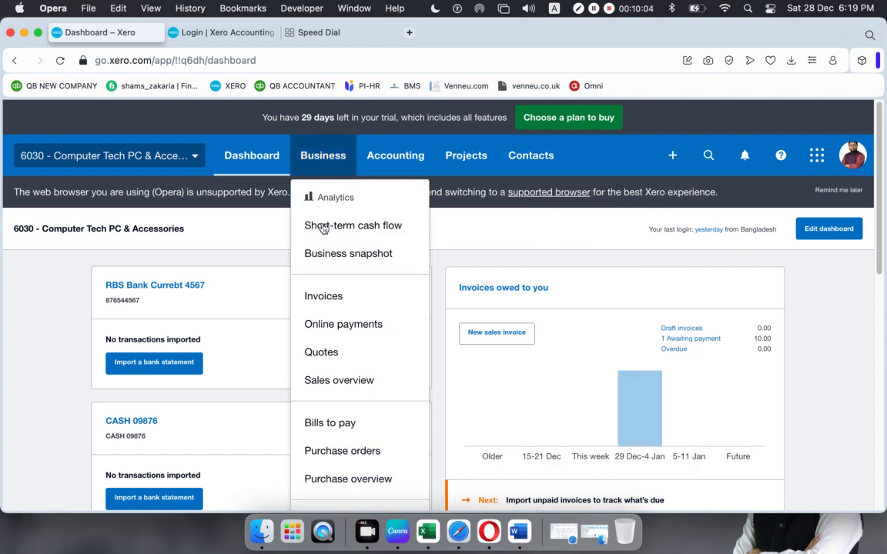
{"action": "scroll", "coordinate": [349, 439], "scroll_direction": "down", "scroll_amount": 3}
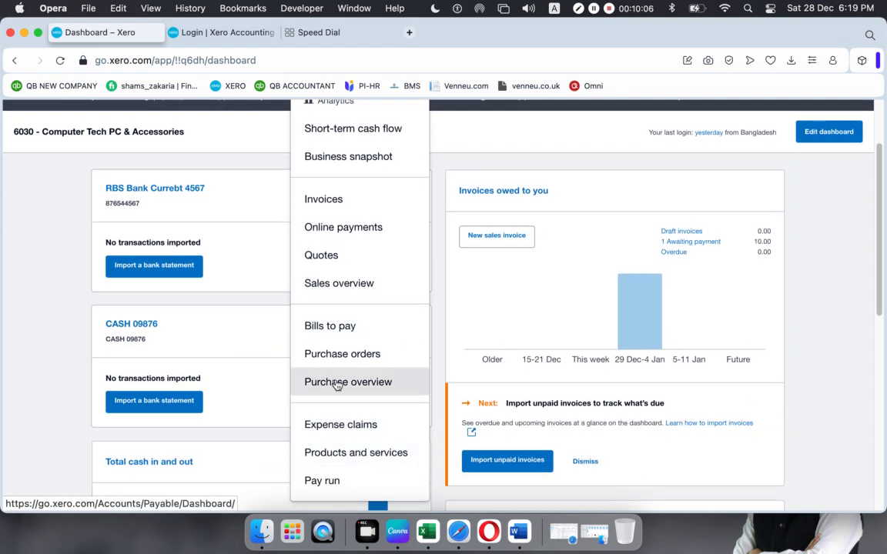
{"action": "left_click", "coordinate": [337, 381]}
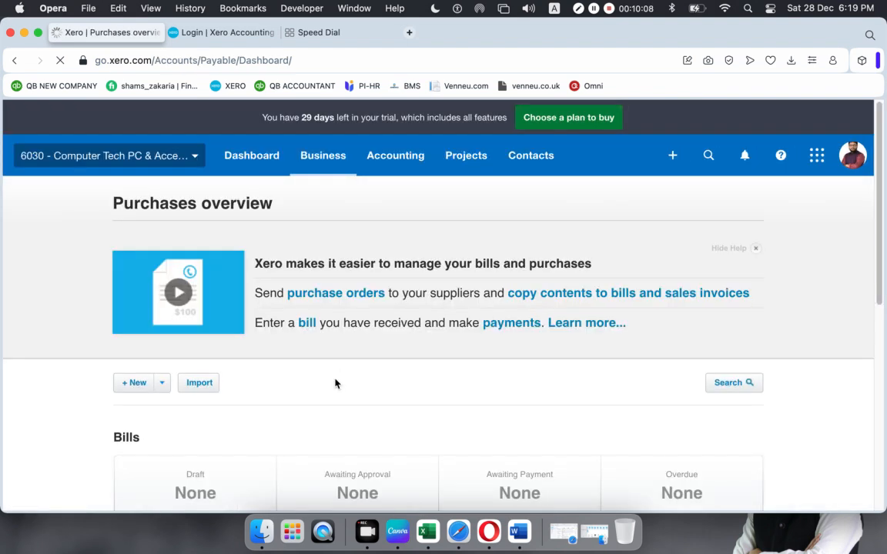
{"action": "left_click", "coordinate": [756, 251]}
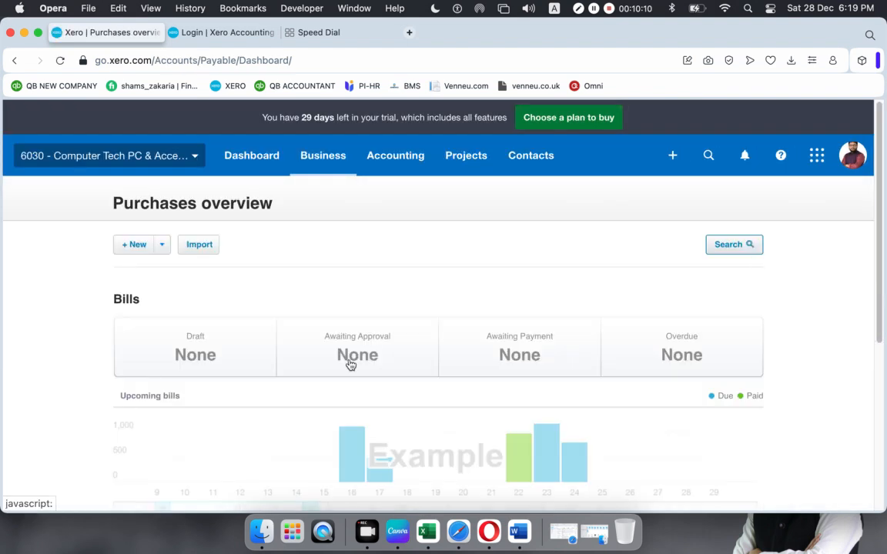
- Start a new credit note and begin its From field, then return to the Purchases overview
{"action": "left_click", "coordinate": [164, 244]}
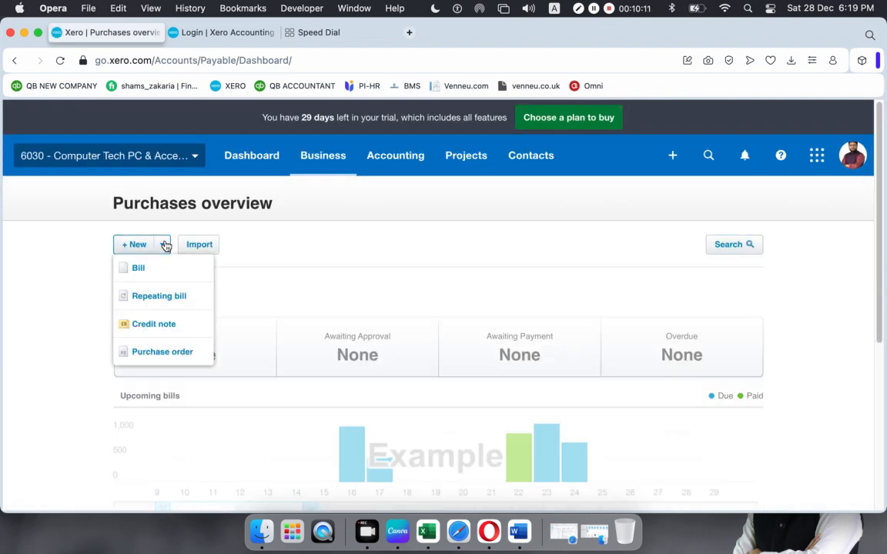
{"action": "left_click", "coordinate": [171, 335]}
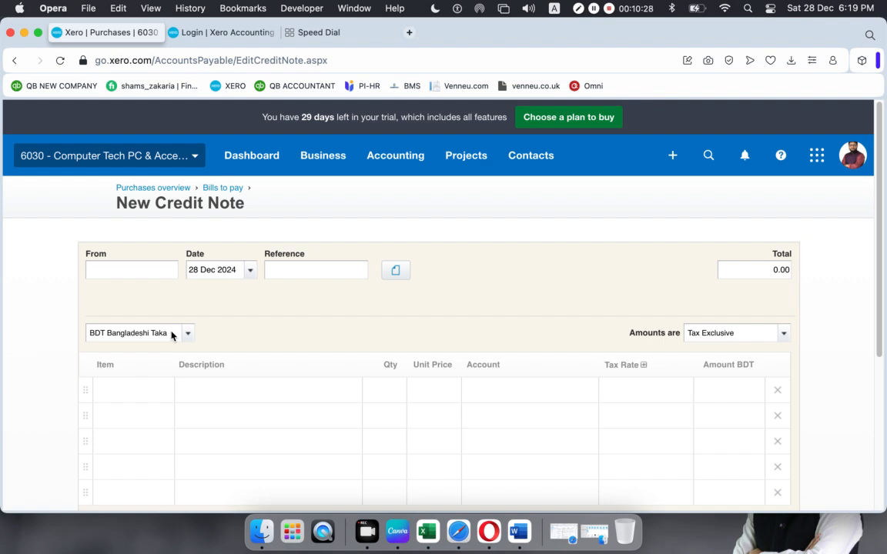
{"action": "left_click", "coordinate": [155, 260]}
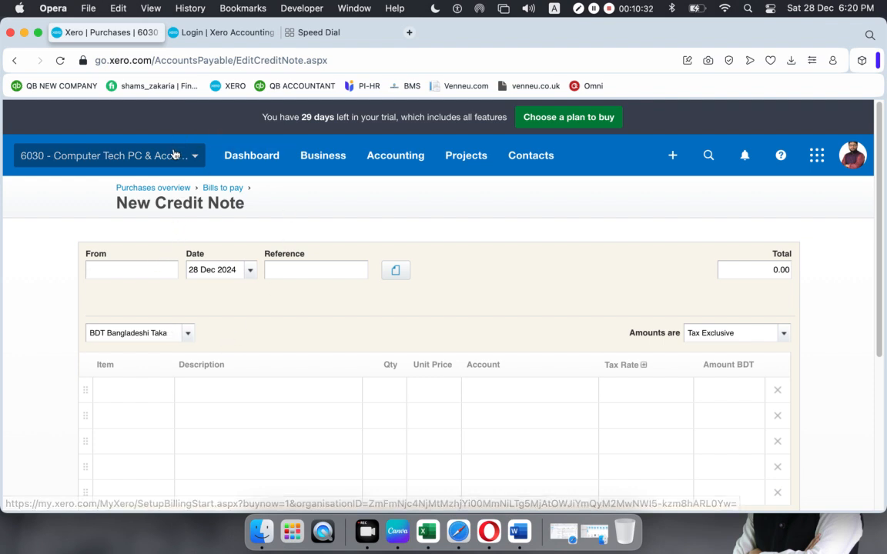
{"action": "left_click", "coordinate": [154, 189]}
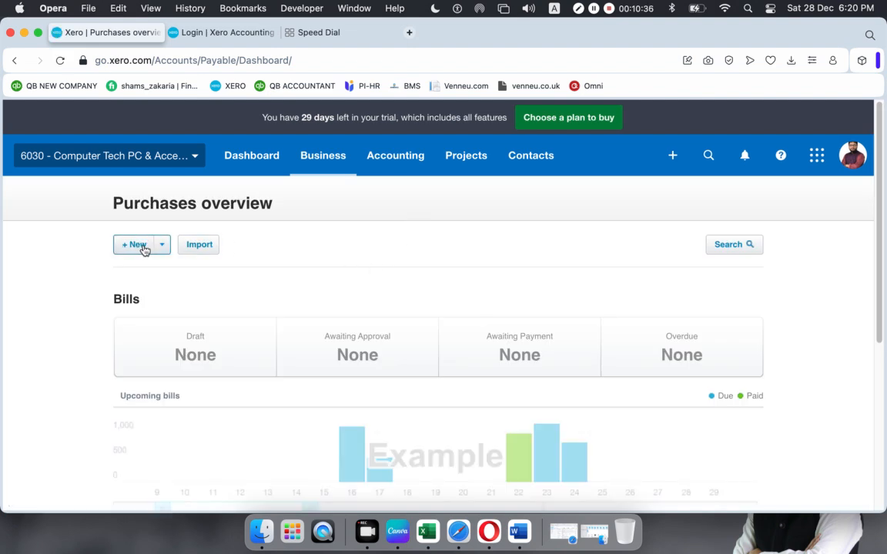
- View the Purchase orders list, return to the Purchases overview, and start a blank credit note
{"action": "left_click", "coordinate": [311, 165]}
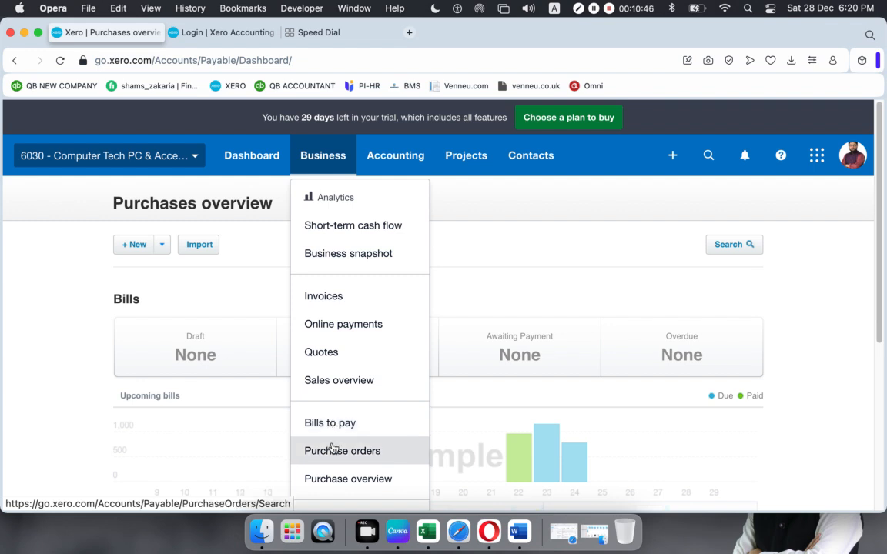
{"action": "left_click", "coordinate": [333, 451]}
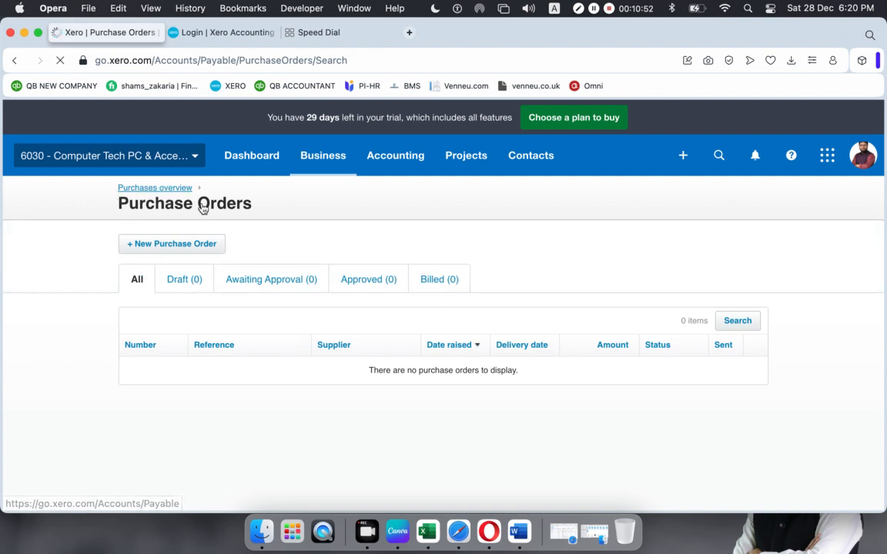
{"action": "left_click", "coordinate": [158, 189]}
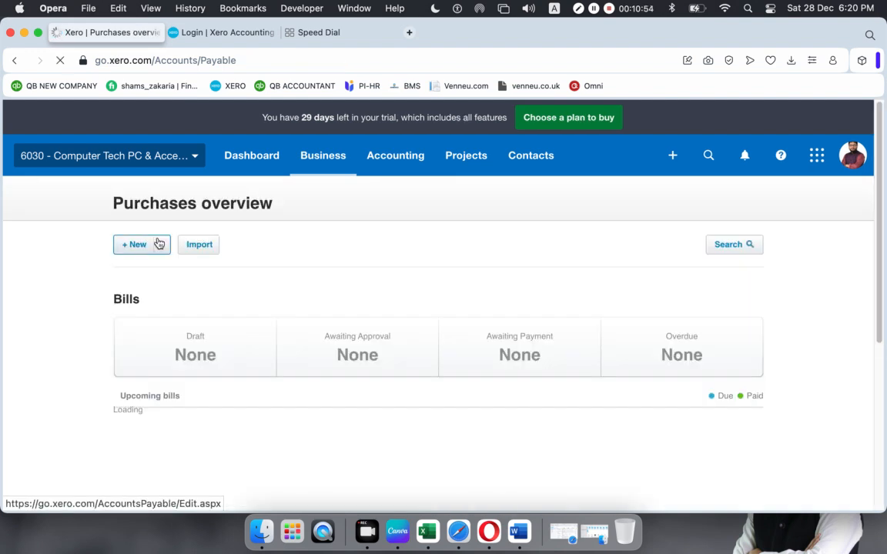
{"action": "left_click", "coordinate": [159, 246]}
{"action": "left_click", "coordinate": [149, 329]}
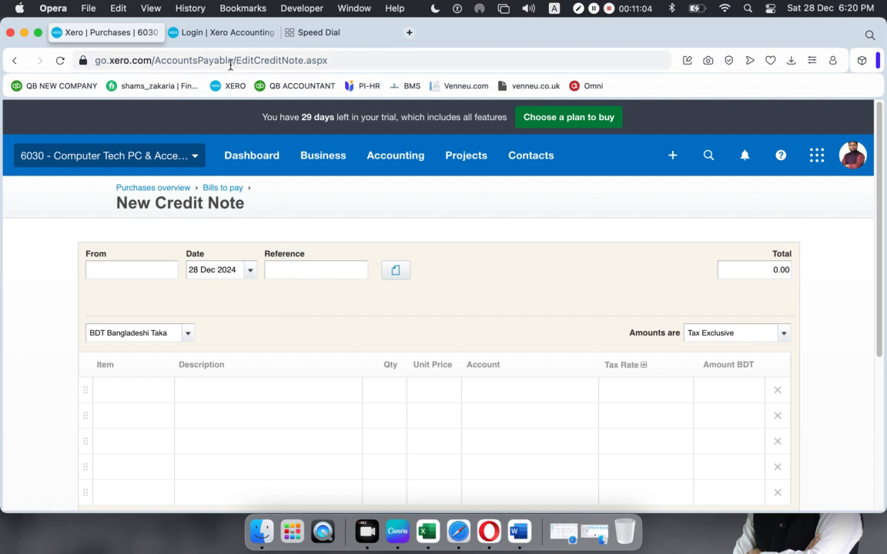
- Close the Xero login tab and return to the credit note tab
{"action": "left_click", "coordinate": [217, 34]}
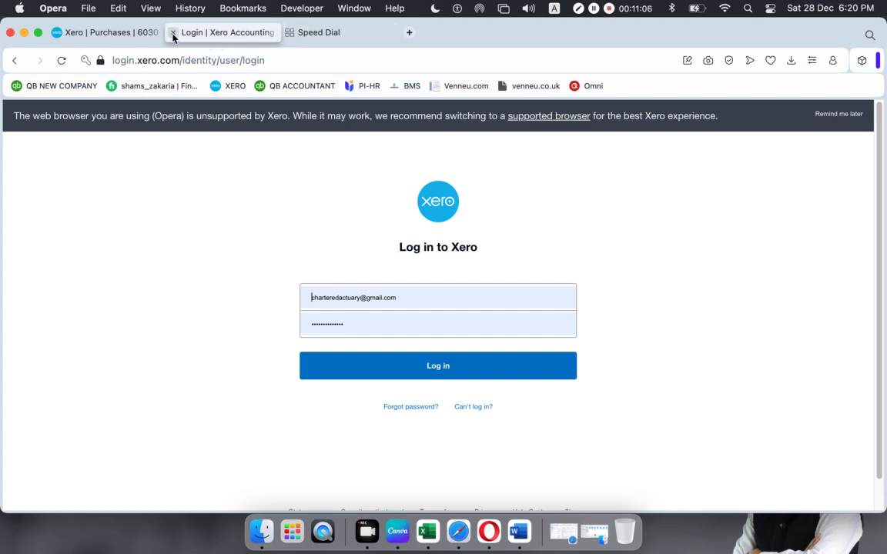
{"action": "left_click", "coordinate": [174, 32]}
{"action": "left_click", "coordinate": [134, 34]}
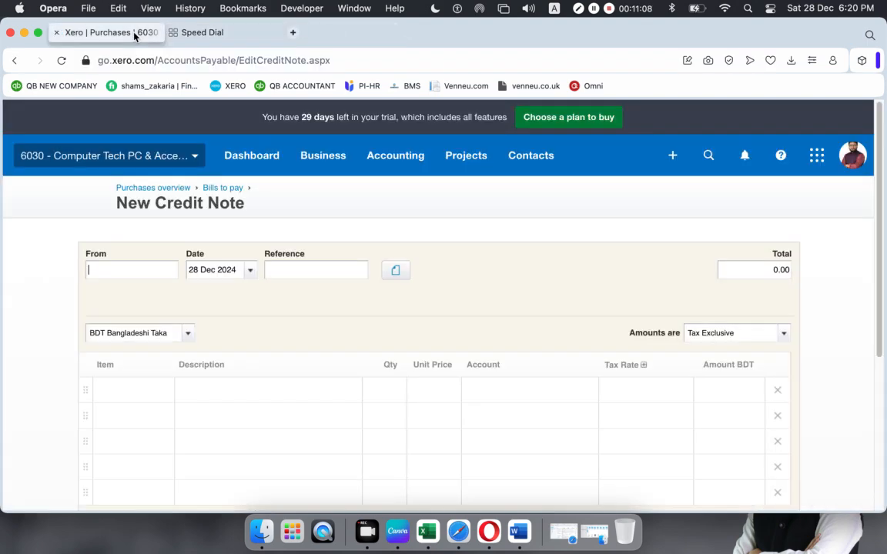
- Duplicate the credit note tab and open the Purchases overview in the new tab
{"action": "right_click", "coordinate": [135, 34]}
{"action": "left_click", "coordinate": [173, 167]}
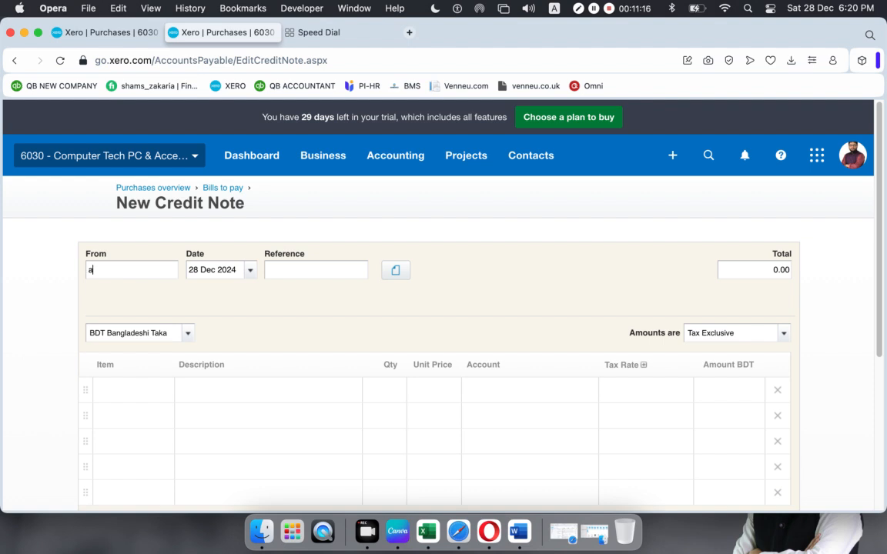
{"action": "type", "text": "a"}
{"action": "left_click", "coordinate": [32, 225]}
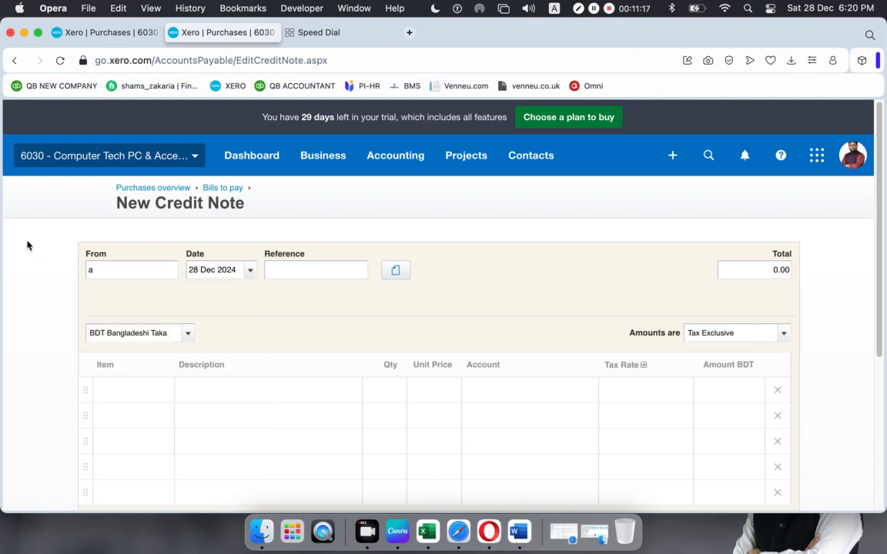
{"action": "left_click", "coordinate": [153, 189]}
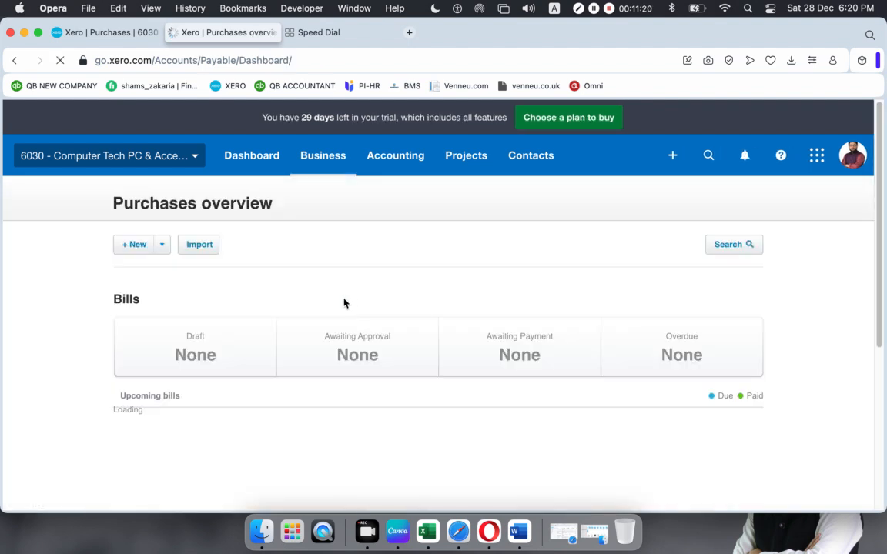
- Start a Spend Money payment from the RBS Bank Currebt 4567 account
{"action": "left_click", "coordinate": [673, 155]}
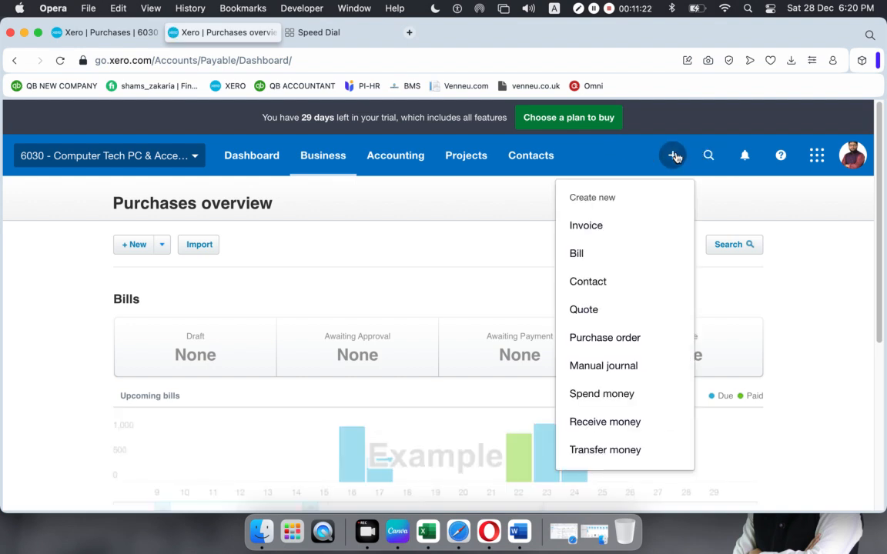
{"action": "left_click", "coordinate": [589, 394]}
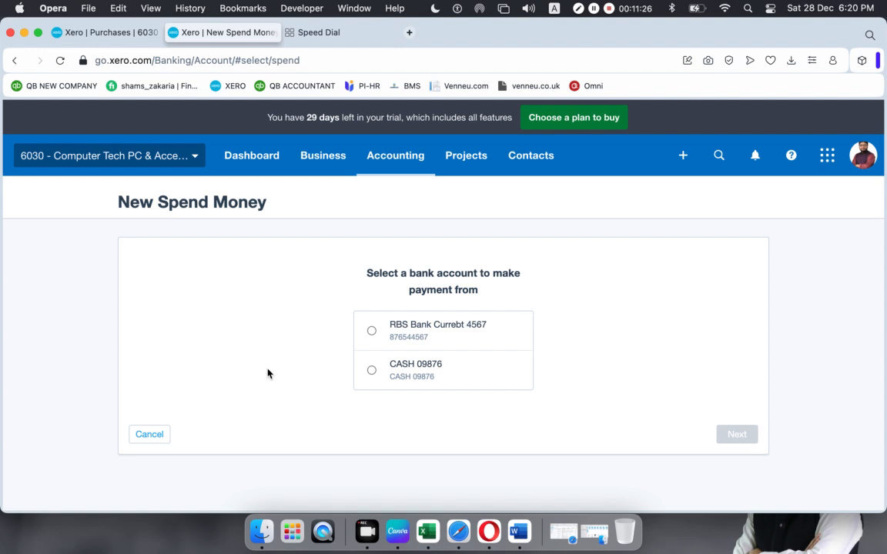
{"action": "left_click", "coordinate": [372, 331]}
{"action": "left_click", "coordinate": [740, 436]}
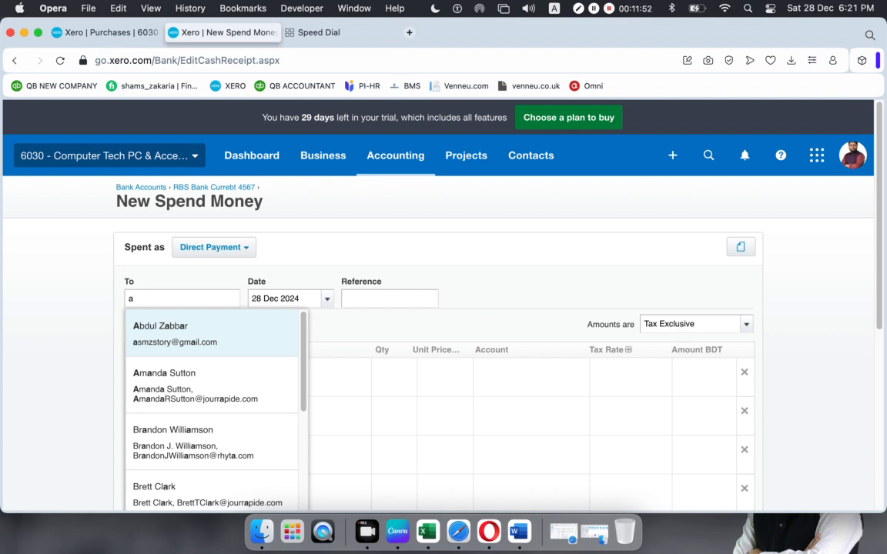
{"action": "left_click", "coordinate": [35, 304]}
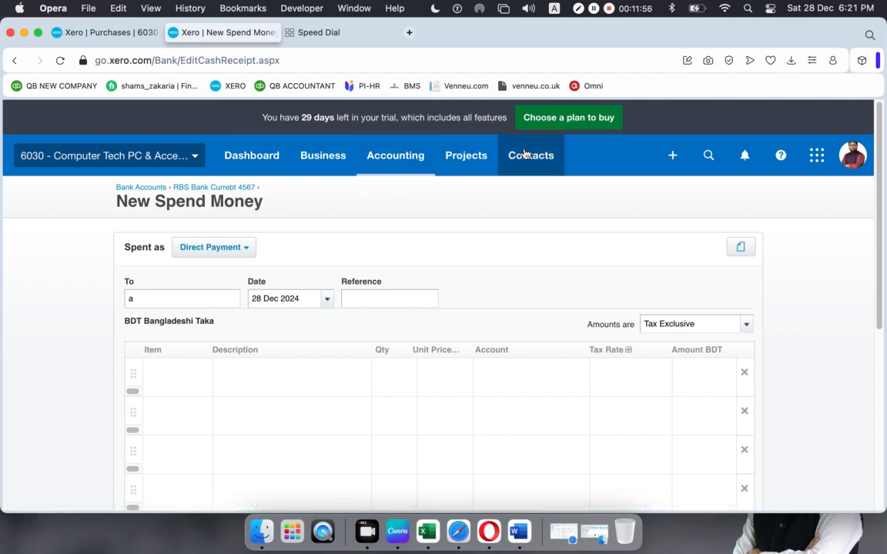
{"action": "left_click", "coordinate": [318, 157]}
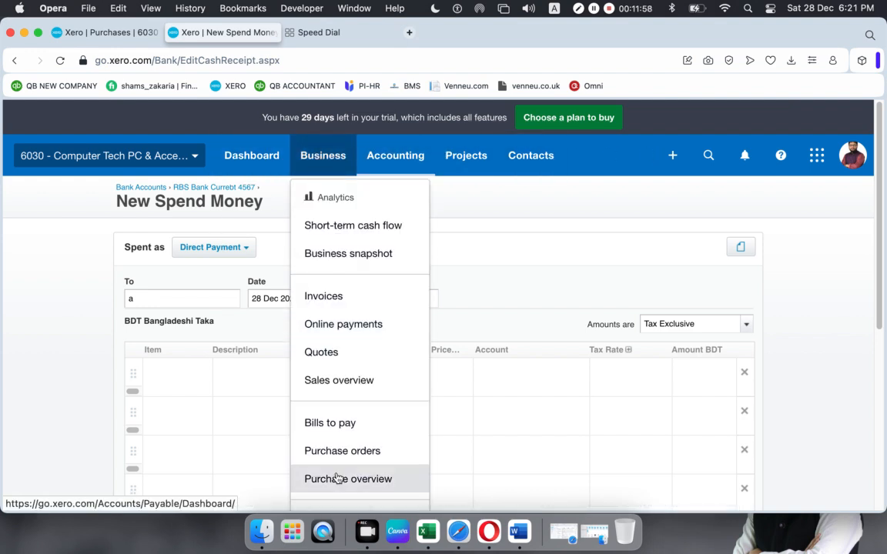
- From Bills to pay, start a new bill and choose the supplier contact in From
{"action": "left_click", "coordinate": [346, 428]}
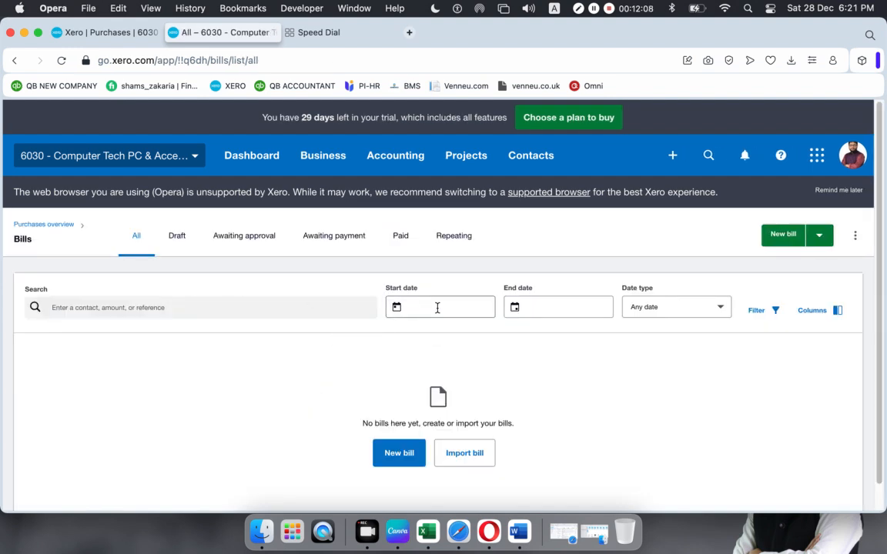
{"action": "left_click", "coordinate": [402, 450]}
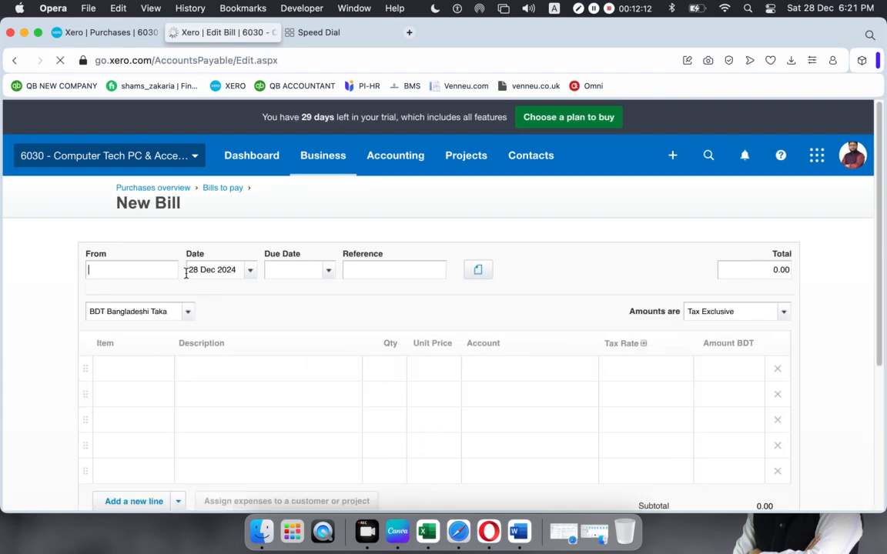
{"action": "type", "text": "a"}
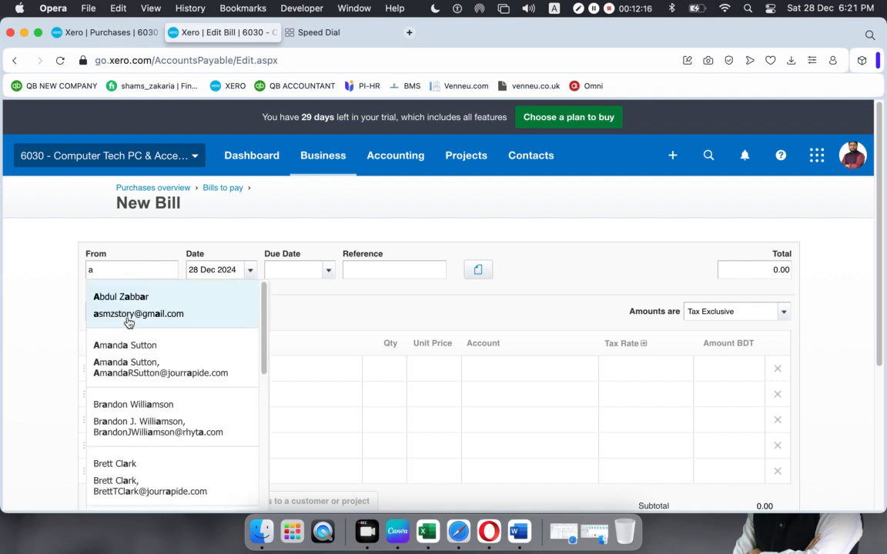
{"action": "left_click", "coordinate": [108, 362]}
- Set the bill date to 24 Dec 2024 and the due date to 31 Dec 2024
{"action": "left_click", "coordinate": [250, 270]}
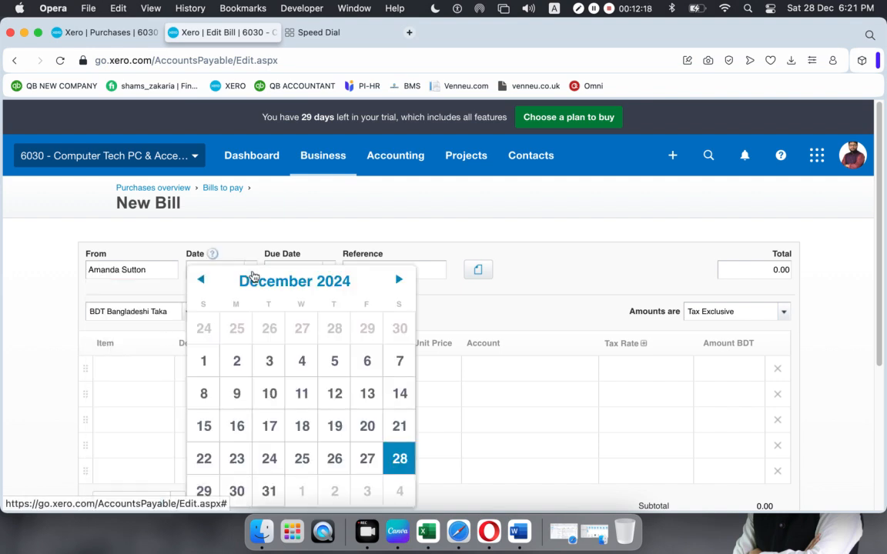
{"action": "left_click", "coordinate": [269, 460]}
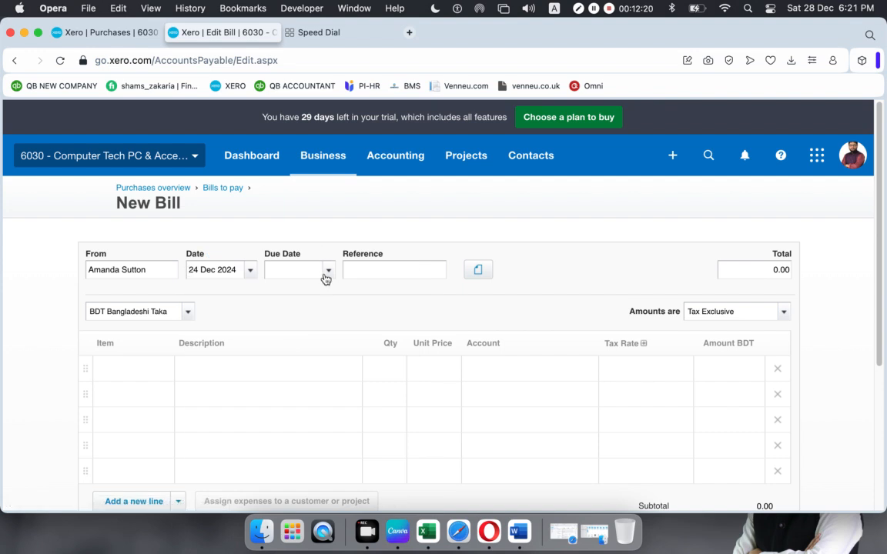
{"action": "left_click", "coordinate": [327, 270]}
{"action": "left_click", "coordinate": [348, 464]}
{"action": "left_click", "coordinate": [152, 369]}
- Put item 1001 HP EliteDesk at 126.00 on the first line with Purchase Tax 5%
{"action": "left_click", "coordinate": [163, 371]}
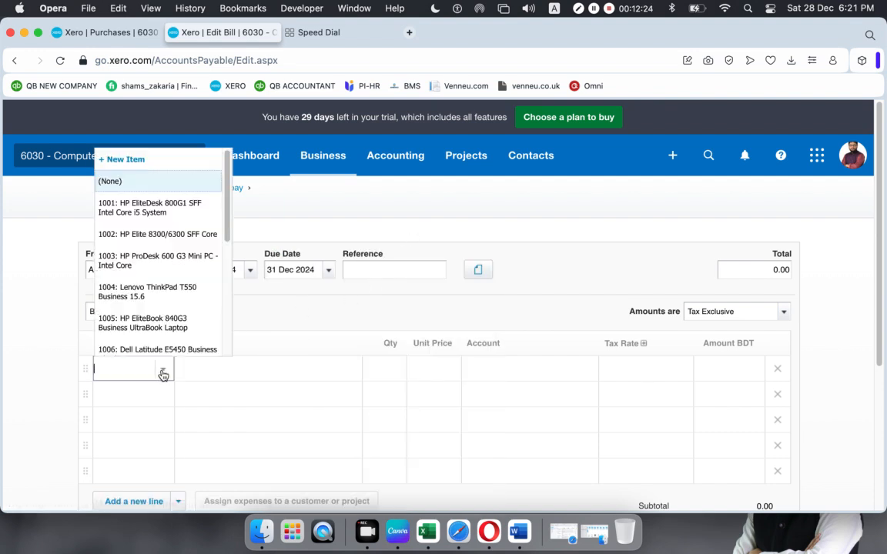
{"action": "left_click", "coordinate": [110, 208]}
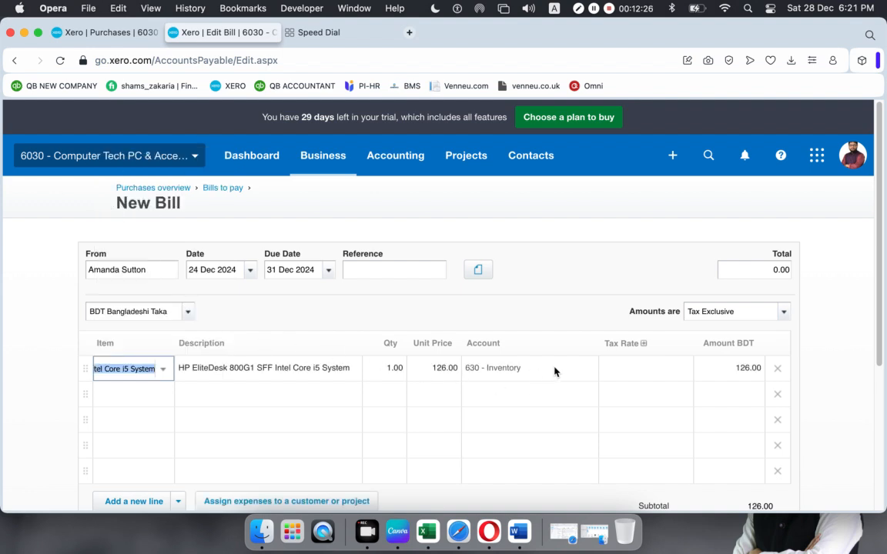
{"action": "left_click", "coordinate": [678, 372]}
{"action": "left_click", "coordinate": [682, 371]}
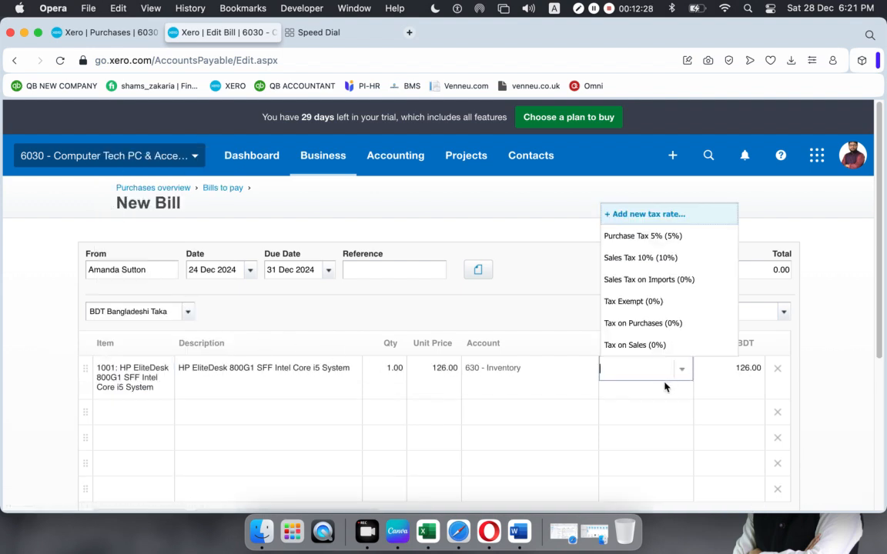
{"action": "left_click", "coordinate": [659, 259]}
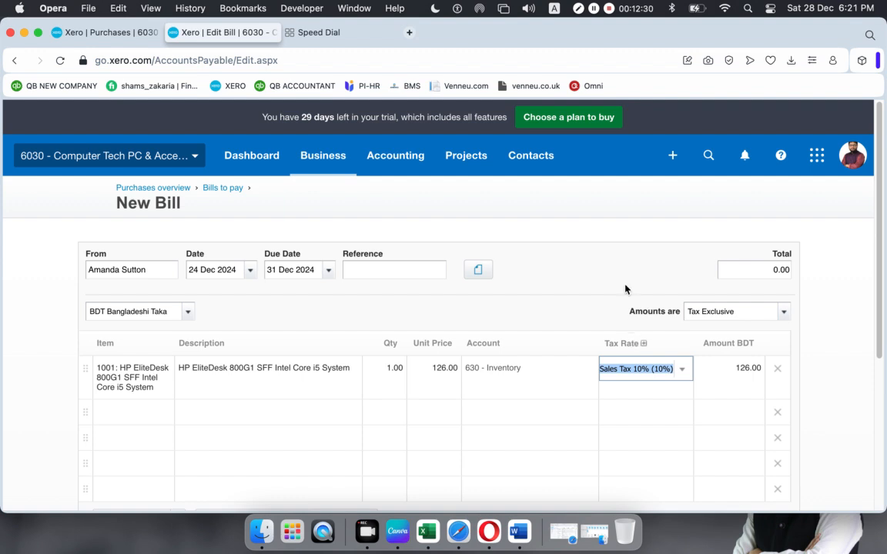
{"action": "left_click", "coordinate": [683, 371]}
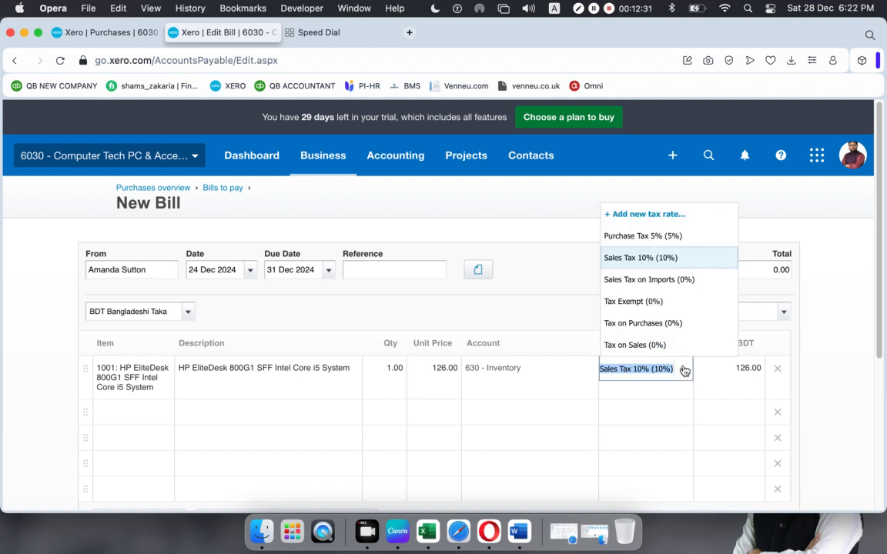
{"action": "left_click", "coordinate": [659, 244]}
- Approve the HP EliteDesk bill with Purchase Tax 5%, totalling 132.30
{"action": "scroll", "coordinate": [585, 301], "scroll_direction": "down", "scroll_amount": 1}
{"action": "scroll", "coordinate": [585, 300], "scroll_direction": "down", "scroll_amount": 3}
{"action": "scroll", "coordinate": [588, 315], "scroll_direction": "down", "scroll_amount": 4}
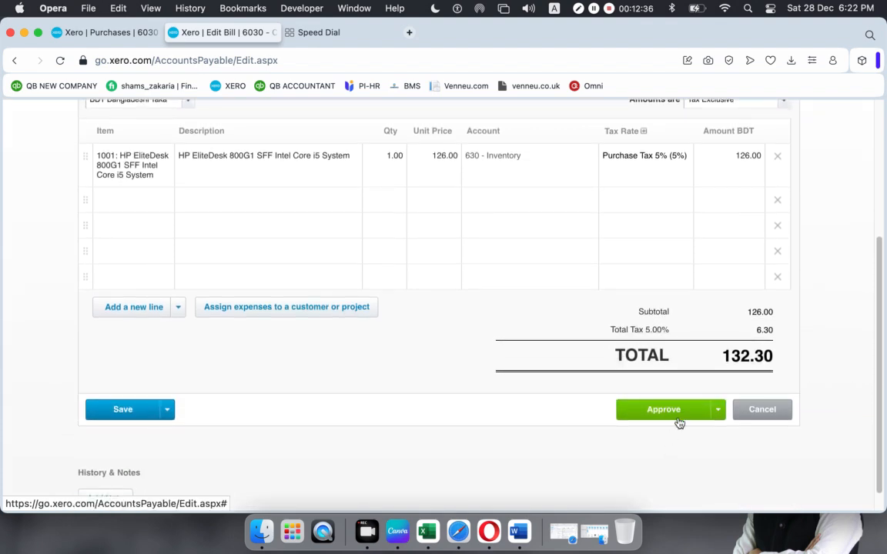
{"action": "left_click", "coordinate": [665, 410]}
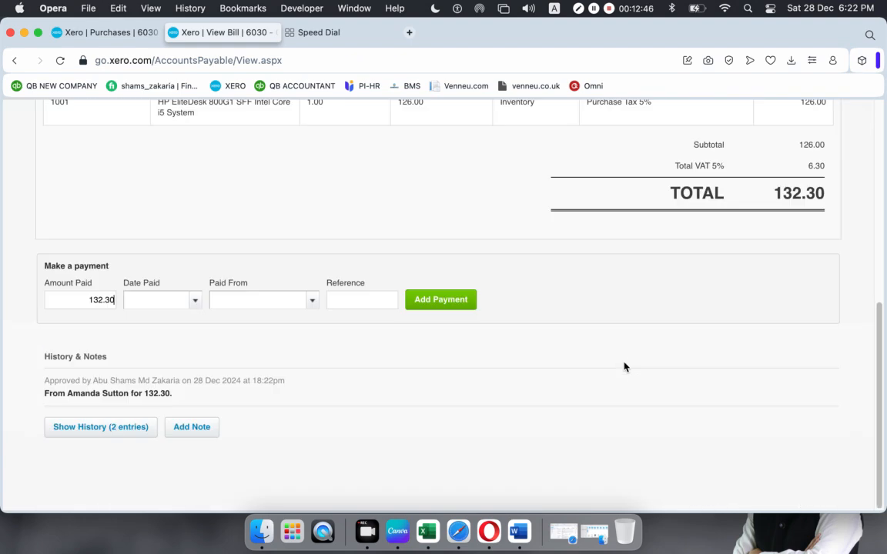
- Edit the approved bill to quantity 2 and try to update it
{"action": "scroll", "coordinate": [623, 368], "scroll_direction": "up", "scroll_amount": 10}
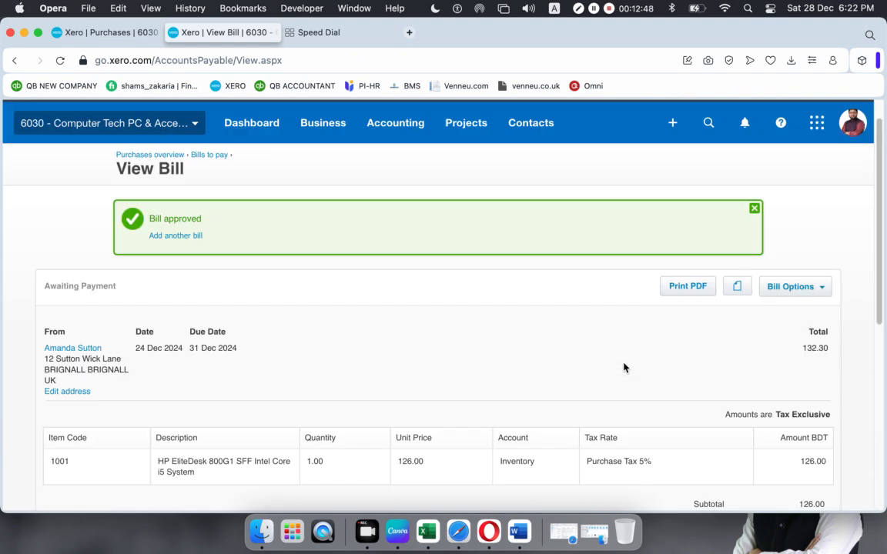
{"action": "scroll", "coordinate": [349, 271], "scroll_direction": "up", "scroll_amount": 10}
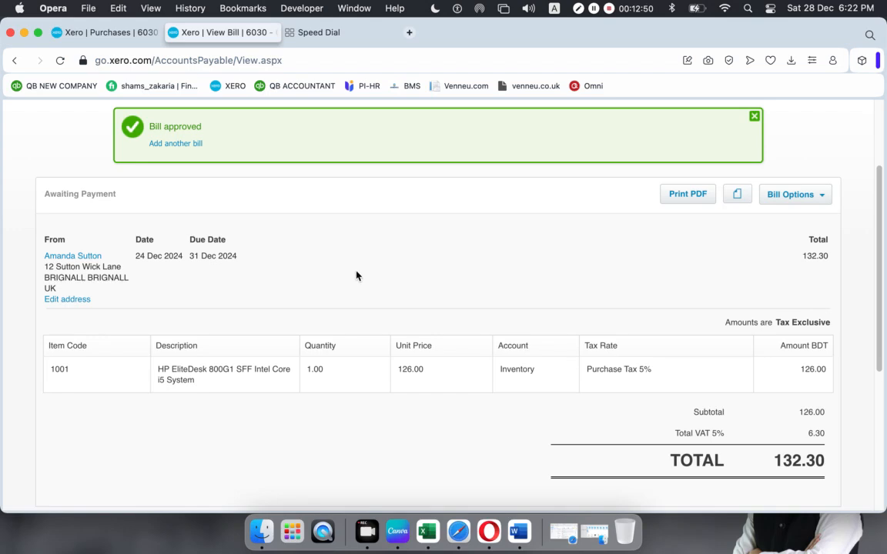
{"action": "left_click", "coordinate": [820, 195]}
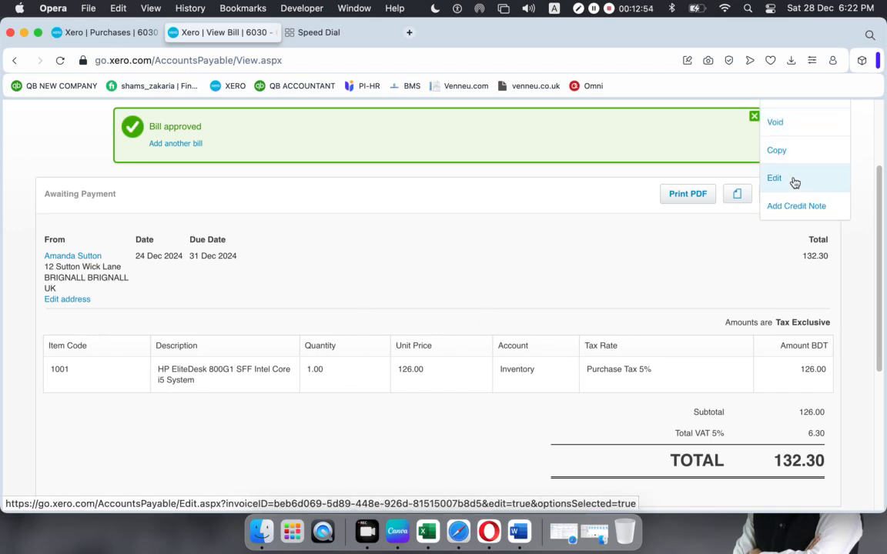
{"action": "left_click", "coordinate": [794, 181]}
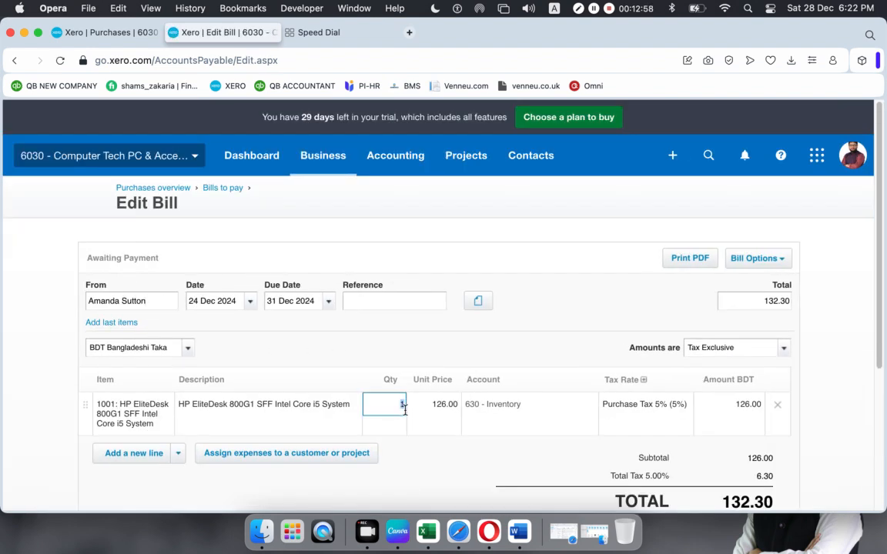
{"action": "type", "text": "2"}
{"action": "scroll", "coordinate": [732, 367], "scroll_direction": "down", "scroll_amount": 3}
{"action": "scroll", "coordinate": [732, 368], "scroll_direction": "down", "scroll_amount": 1}
{"action": "left_click", "coordinate": [702, 347]}
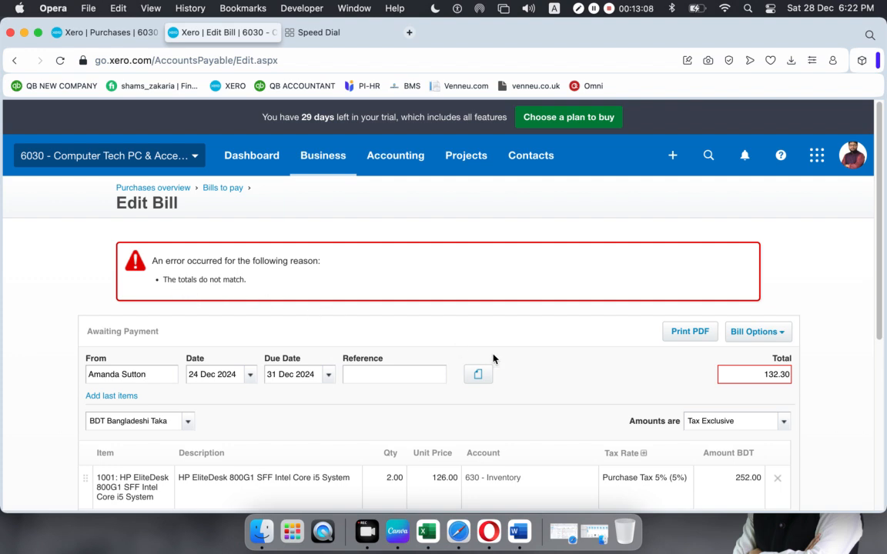
- Correct the bill's Total field to 264.60 and save the update
{"action": "scroll", "coordinate": [493, 358], "scroll_direction": "down", "scroll_amount": 3}
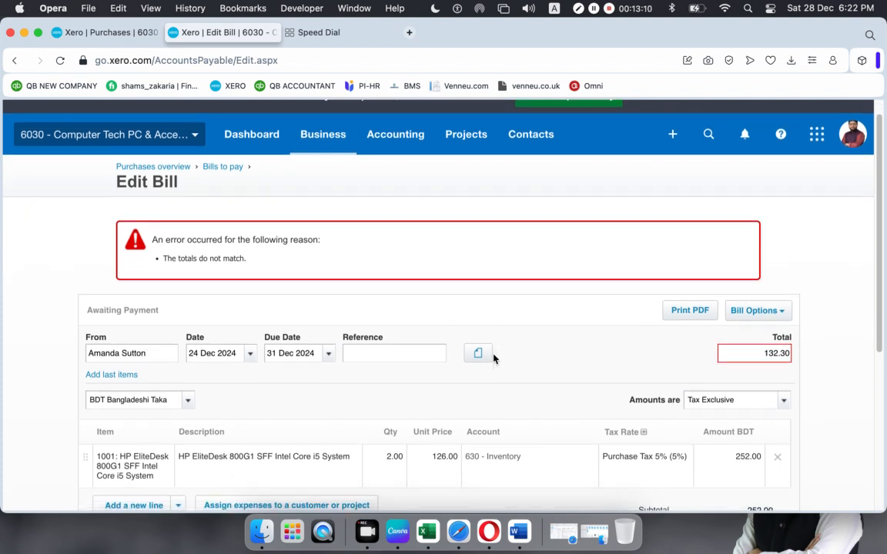
{"action": "scroll", "coordinate": [494, 358], "scroll_direction": "down", "scroll_amount": 3}
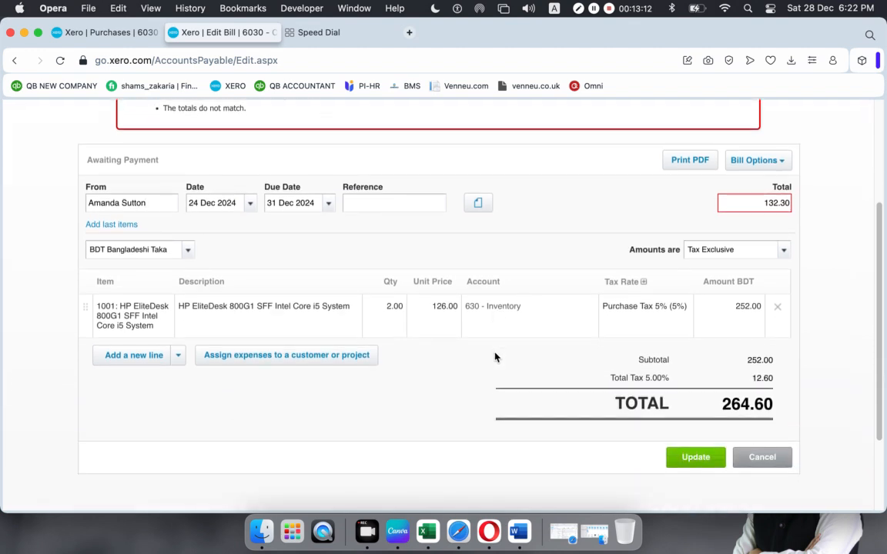
{"action": "scroll", "coordinate": [496, 357], "scroll_direction": "up", "scroll_amount": 1}
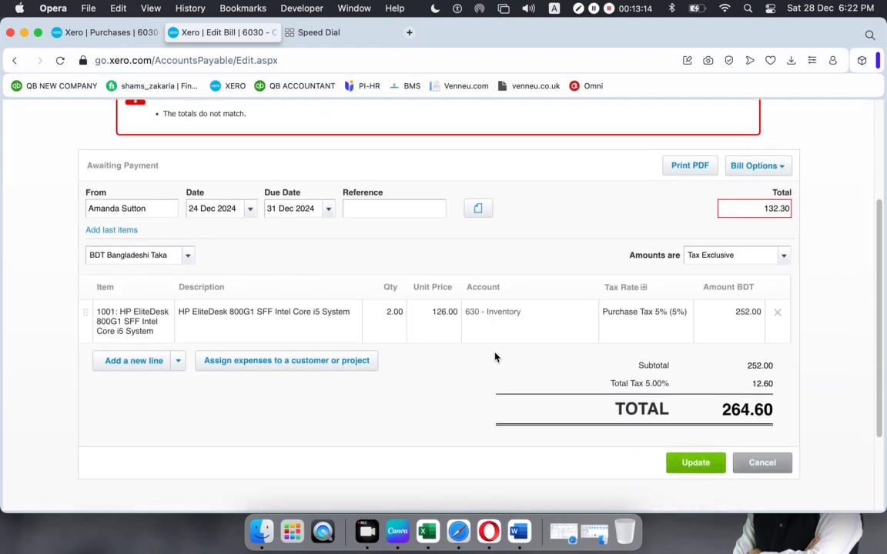
{"action": "double_click", "coordinate": [768, 208]}
{"action": "type", "text": "252"}
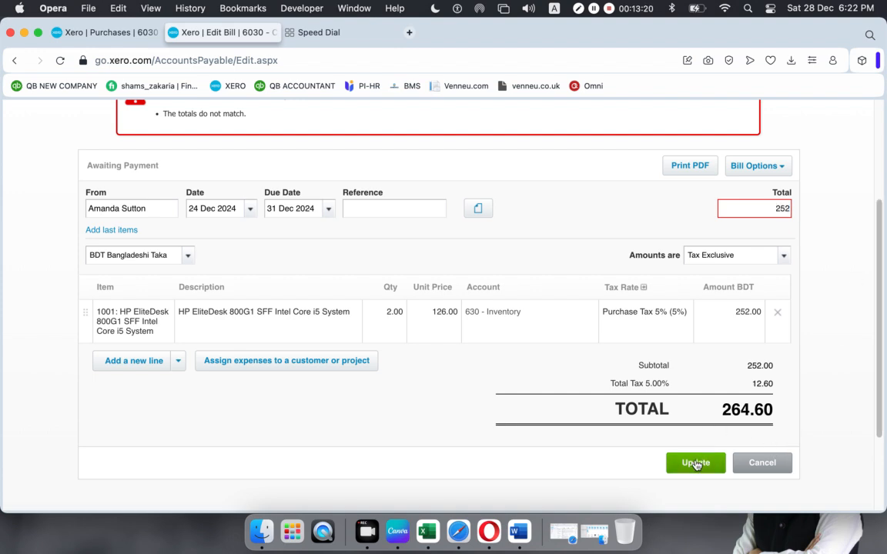
{"action": "key", "text": "BackSpace"}
{"action": "key", "text": "BackSpace"}
{"action": "type", "text": "64.60"}
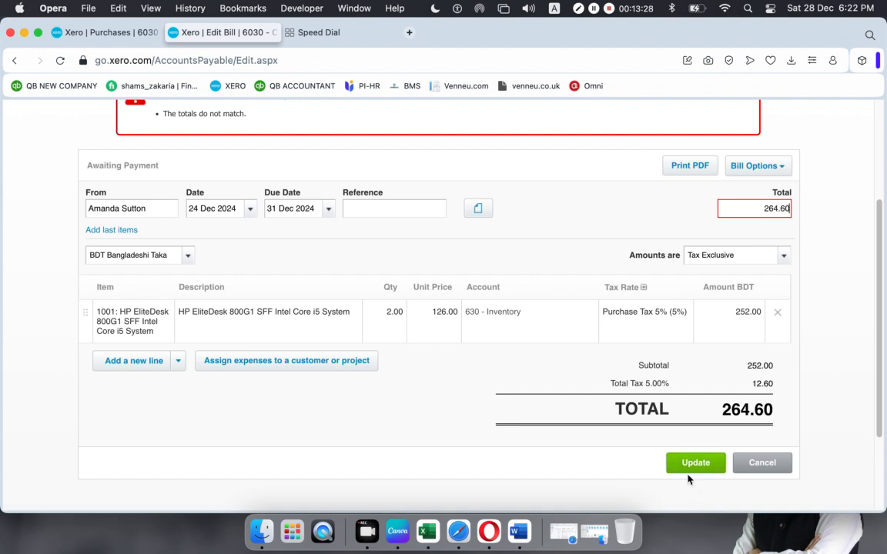
{"action": "left_click", "coordinate": [693, 465]}
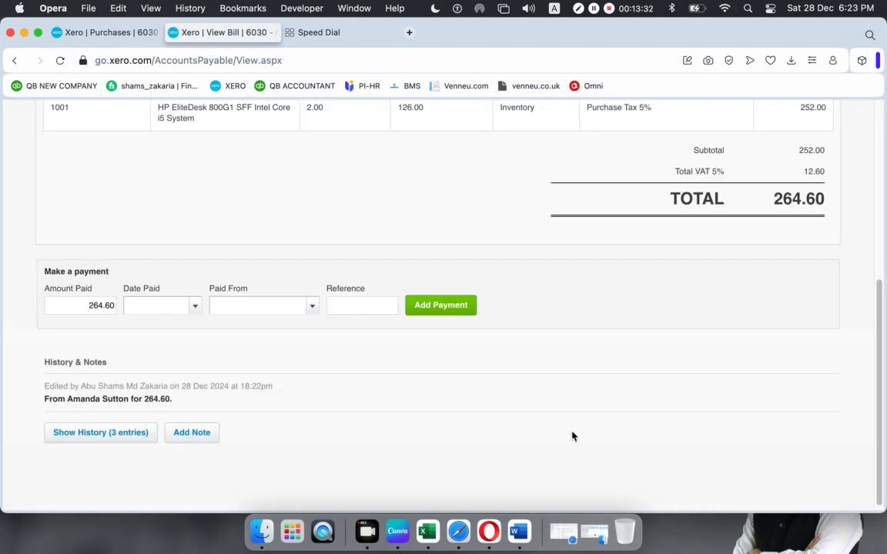
{"action": "scroll", "coordinate": [566, 397], "scroll_direction": "up", "scroll_amount": 5}
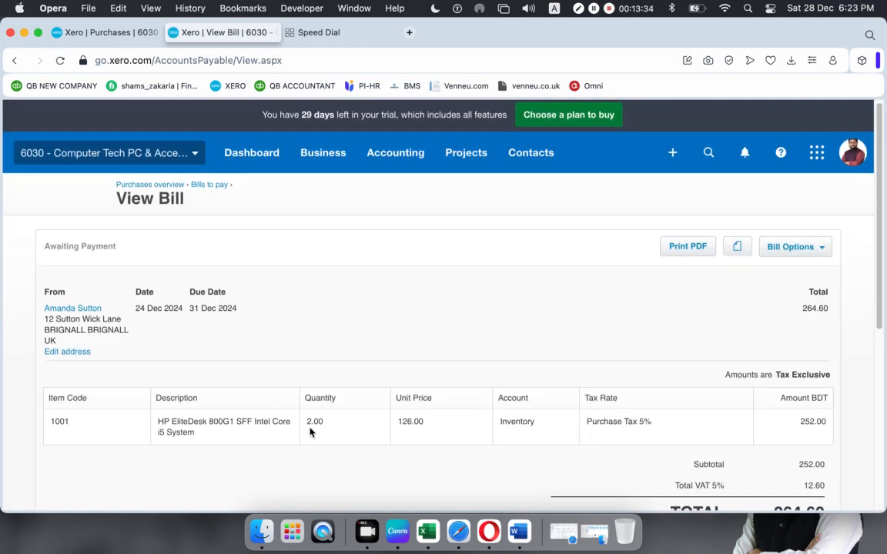
{"action": "scroll", "coordinate": [350, 430], "scroll_direction": "down", "scroll_amount": 2}
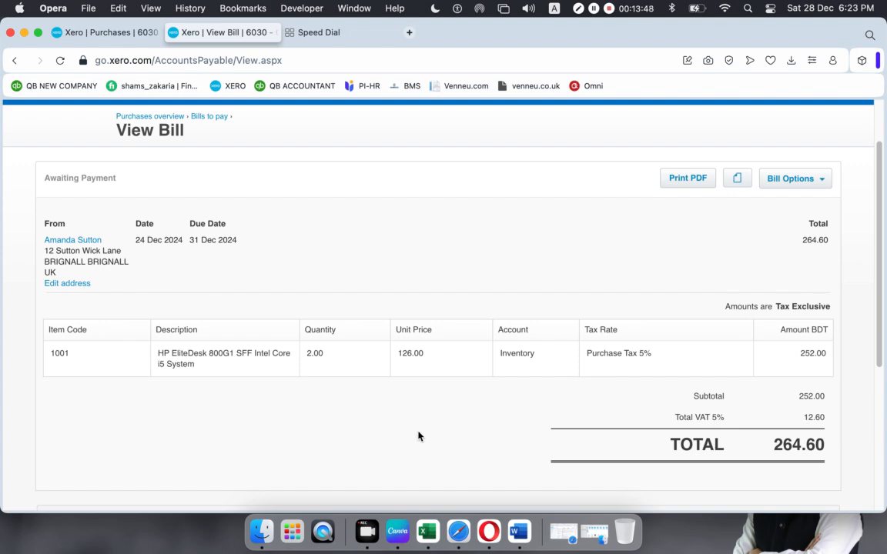
{"action": "scroll", "coordinate": [208, 437], "scroll_direction": "down", "scroll_amount": 5}
{"action": "scroll", "coordinate": [219, 436], "scroll_direction": "up", "scroll_amount": 8}
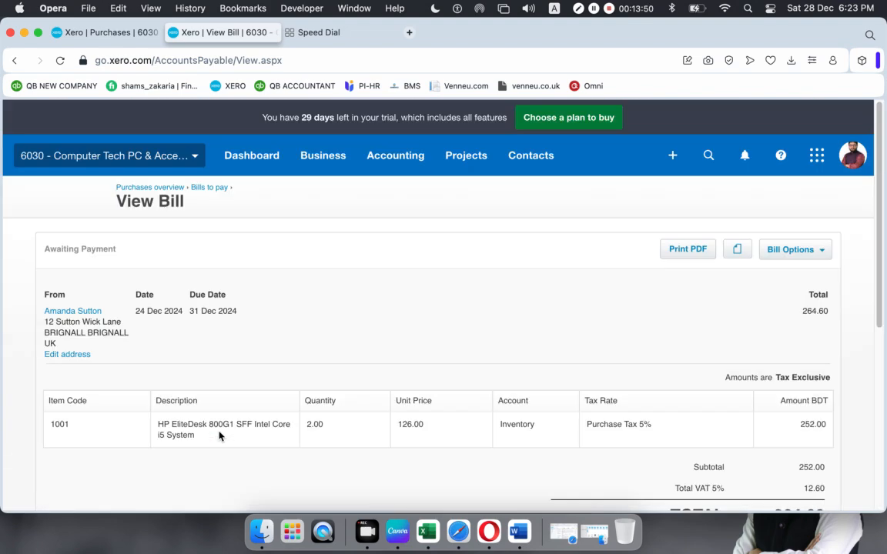
{"action": "left_click", "coordinate": [827, 253]}
- Create a credit note against the bill with quantity 1 and try approving it
{"action": "left_click", "coordinate": [768, 250]}
{"action": "left_click", "coordinate": [772, 384]}
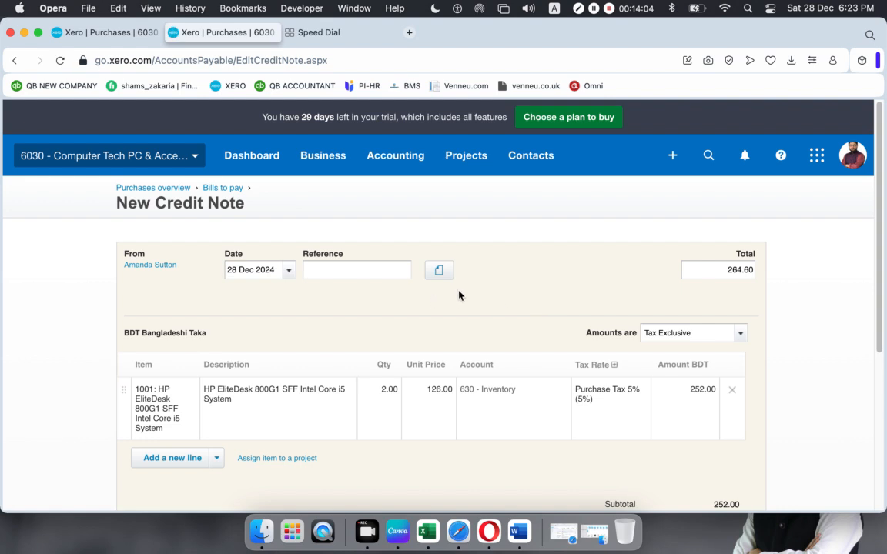
{"action": "scroll", "coordinate": [455, 296], "scroll_direction": "down", "scroll_amount": 5}
{"action": "scroll", "coordinate": [335, 259], "scroll_direction": "up", "scroll_amount": 1}
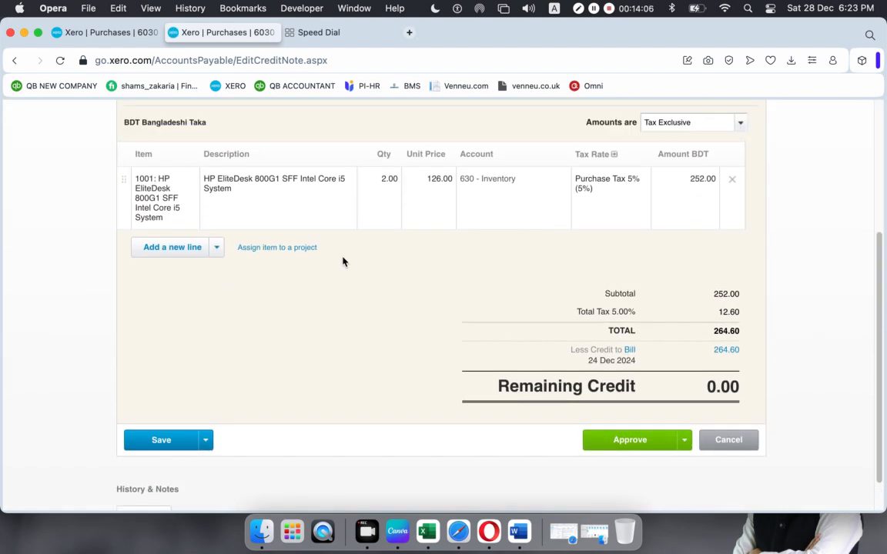
{"action": "left_click", "coordinate": [381, 178]}
{"action": "type", "text": "1"}
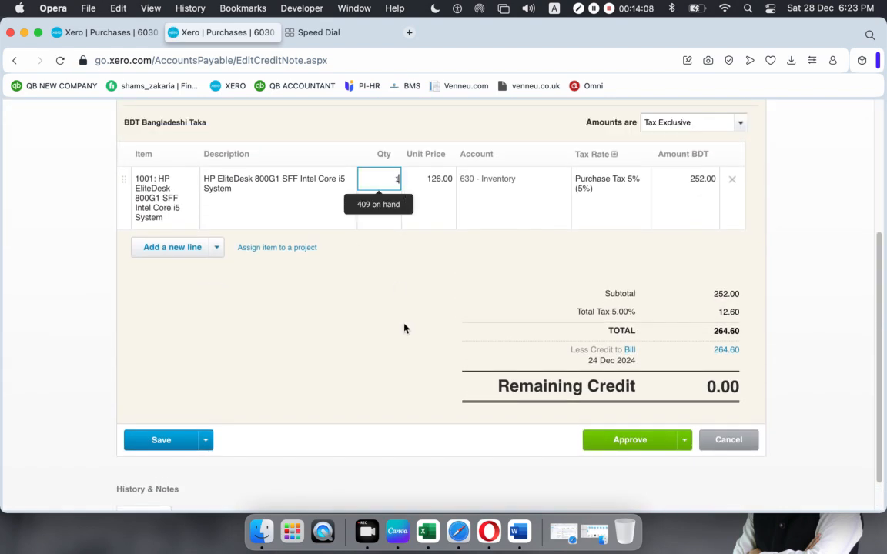
{"action": "left_click", "coordinate": [399, 324]}
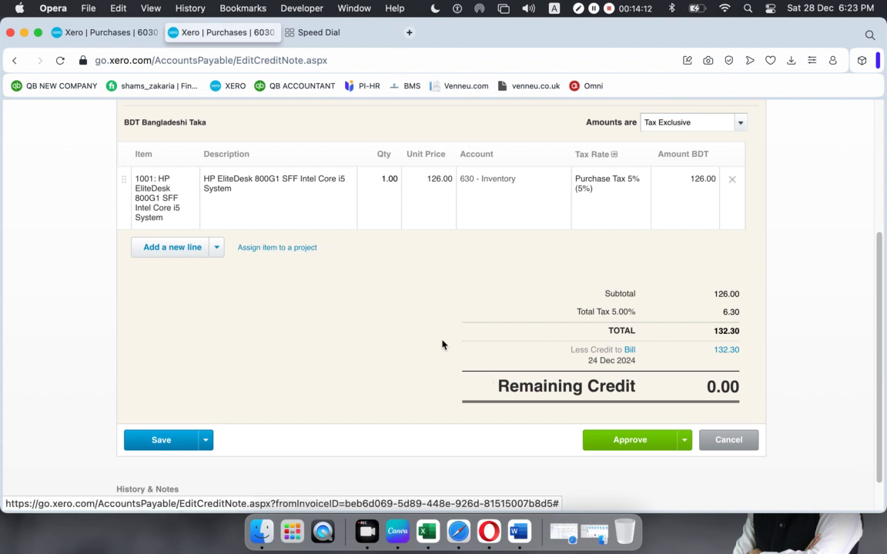
{"action": "left_click", "coordinate": [638, 445]}
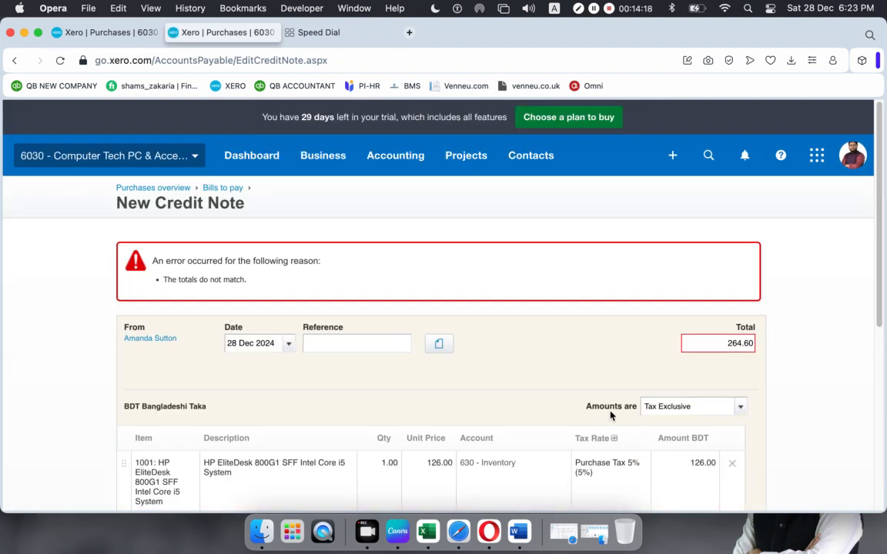
- Change the credit note total from 264.60 to 132.30 and approve it against the bill
{"action": "scroll", "coordinate": [613, 413], "scroll_direction": "down", "scroll_amount": 5}
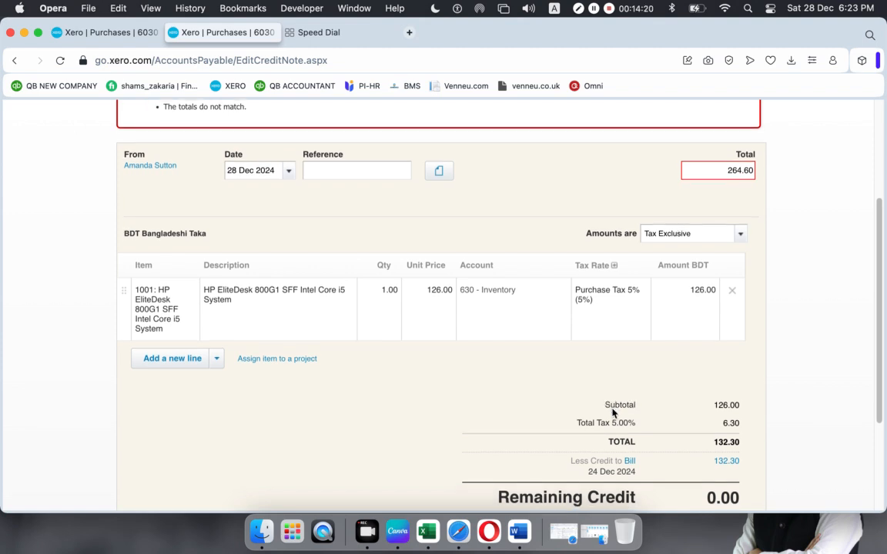
{"action": "scroll", "coordinate": [614, 413], "scroll_direction": "down", "scroll_amount": 1}
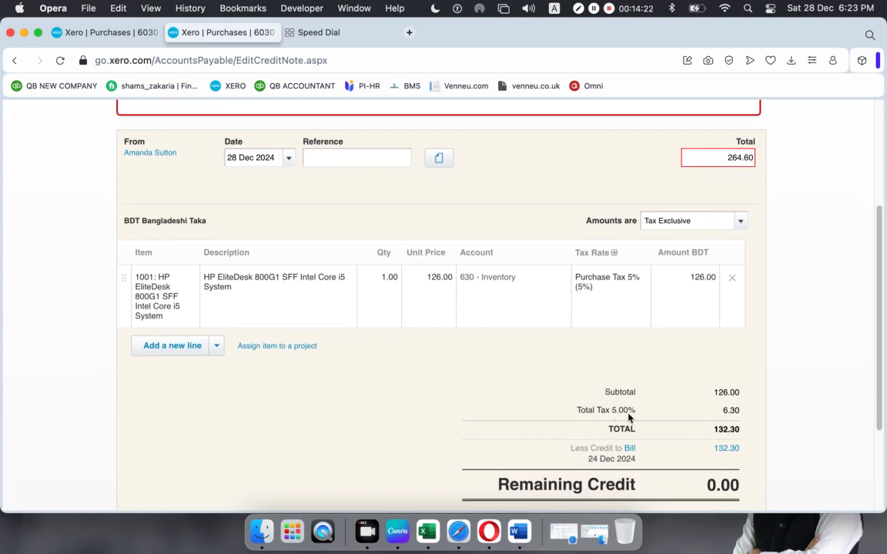
{"action": "scroll", "coordinate": [627, 416], "scroll_direction": "up", "scroll_amount": 6}
{"action": "left_click", "coordinate": [713, 341]}
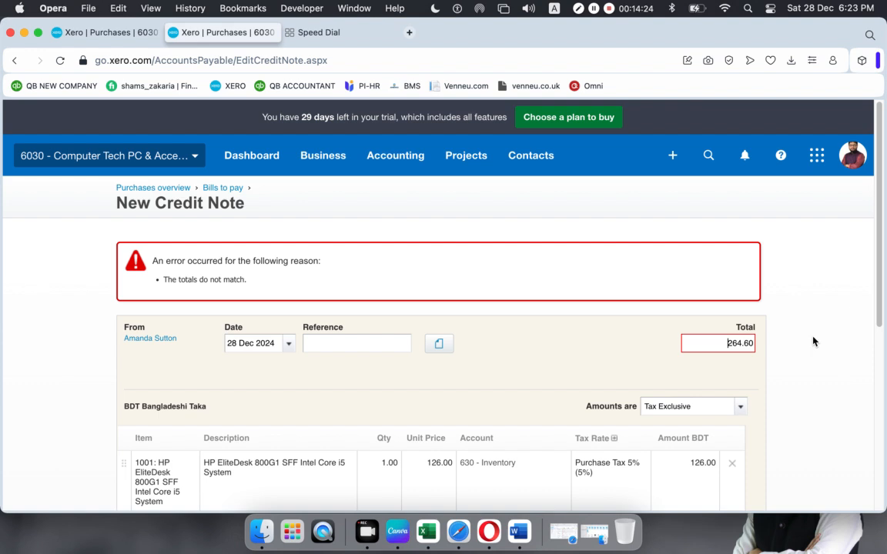
{"action": "left_click_drag", "start_coordinate": [714, 348], "coordinate": [765, 344]}
{"action": "type", "text": "132.30"}
{"action": "scroll", "coordinate": [561, 376], "scroll_direction": "down", "scroll_amount": 5}
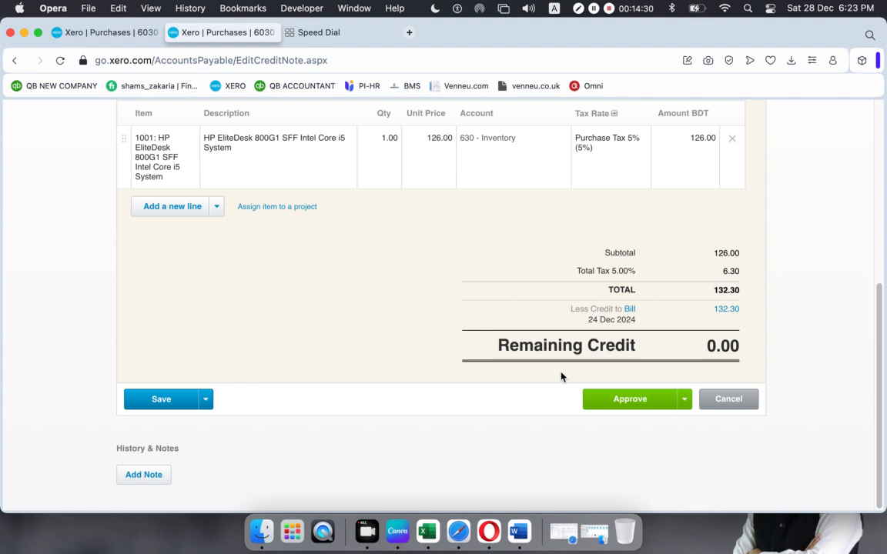
{"action": "left_click", "coordinate": [618, 402]}
{"action": "scroll", "coordinate": [618, 405], "scroll_direction": "down", "scroll_amount": 10}
{"action": "scroll", "coordinate": [617, 404], "scroll_direction": "up", "scroll_amount": 8}
{"action": "scroll", "coordinate": [617, 404], "scroll_direction": "down", "scroll_amount": 3}
{"action": "scroll", "coordinate": [616, 400], "scroll_direction": "down", "scroll_amount": 3}
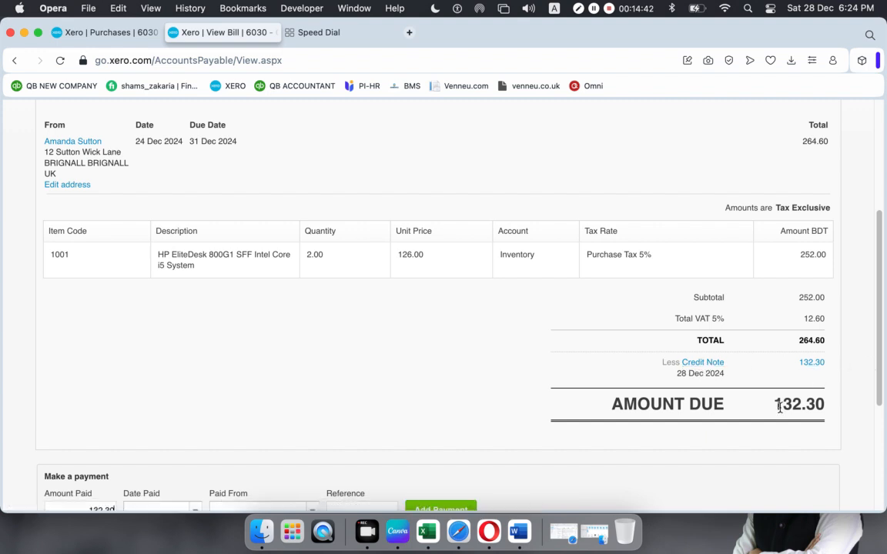
- Pay the remaining 132.30 from the RBS bank account, dated 28 Dec 2024, with a reference
{"action": "scroll", "coordinate": [779, 408], "scroll_direction": "down", "scroll_amount": 5}
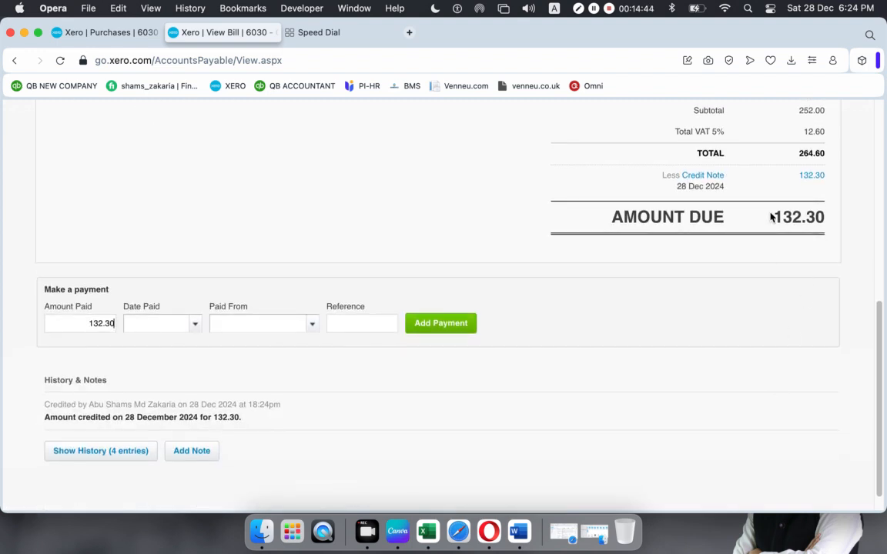
{"action": "left_click_drag", "start_coordinate": [771, 218], "coordinate": [851, 166]}
{"action": "left_click", "coordinate": [659, 202]}
{"action": "left_click", "coordinate": [195, 329]}
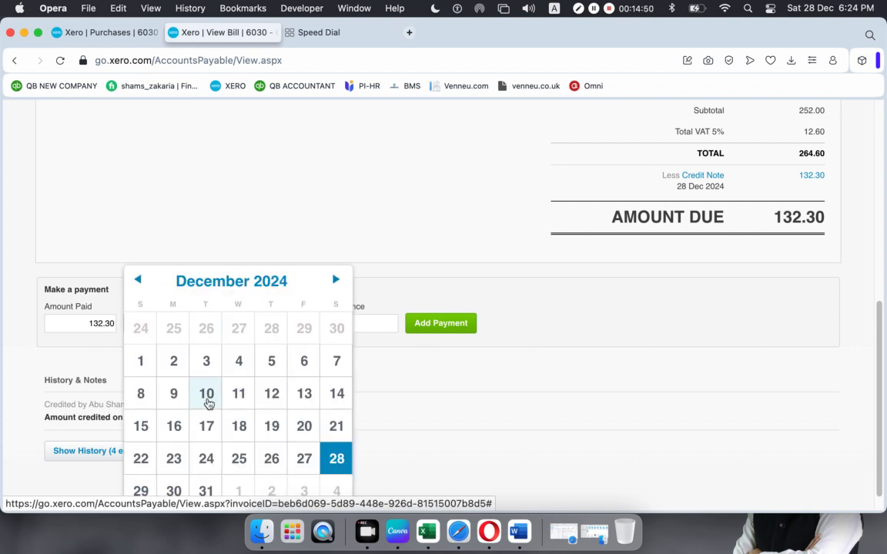
{"action": "left_click", "coordinate": [339, 457]}
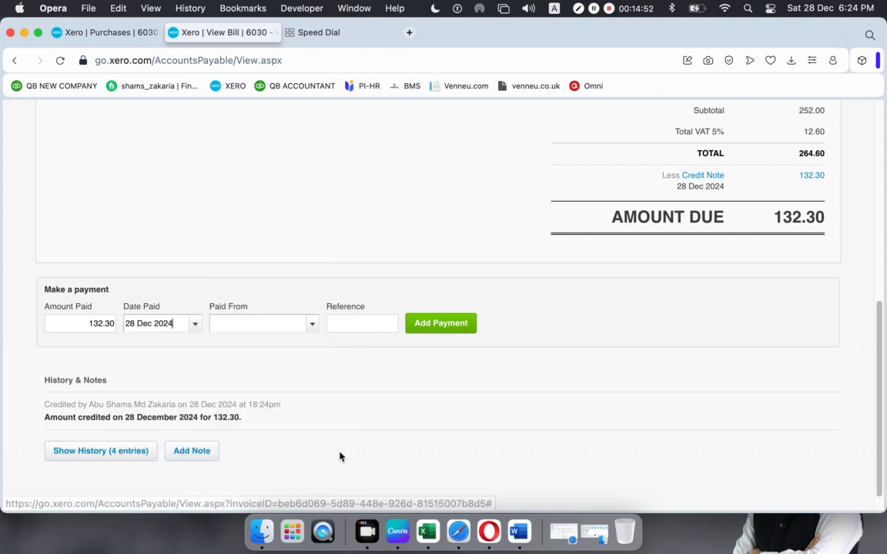
{"action": "left_click", "coordinate": [311, 326]}
{"action": "left_click", "coordinate": [291, 402]}
{"action": "left_click", "coordinate": [360, 327]}
{"action": "type", "text": "j,sagdil"}
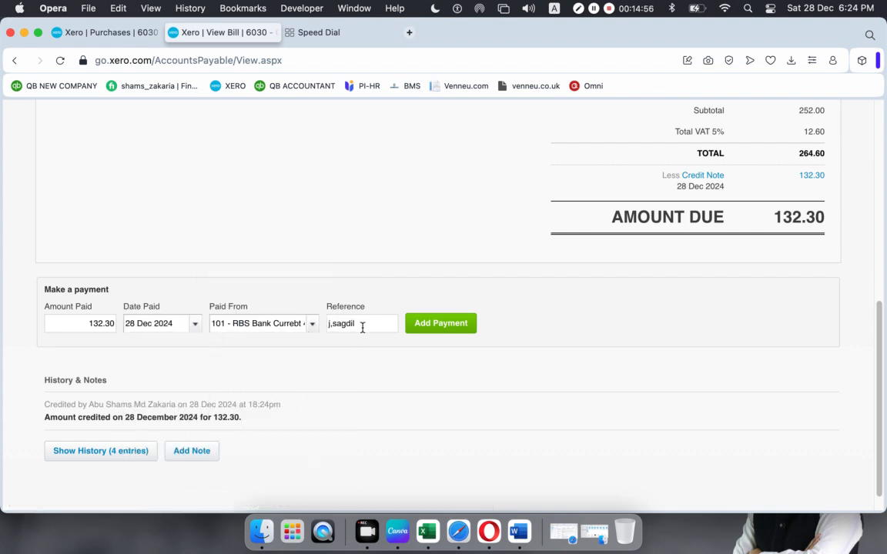
{"action": "left_click", "coordinate": [440, 324]}
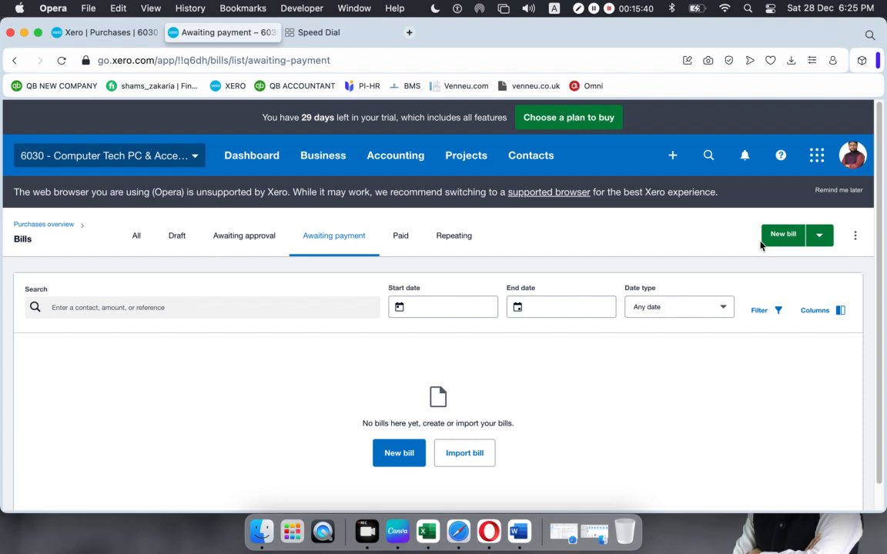
- Start a new bill for the supplier dated 1 Dec 2024, due 31 Dec 2024, reference uho
{"action": "left_click", "coordinate": [785, 237]}
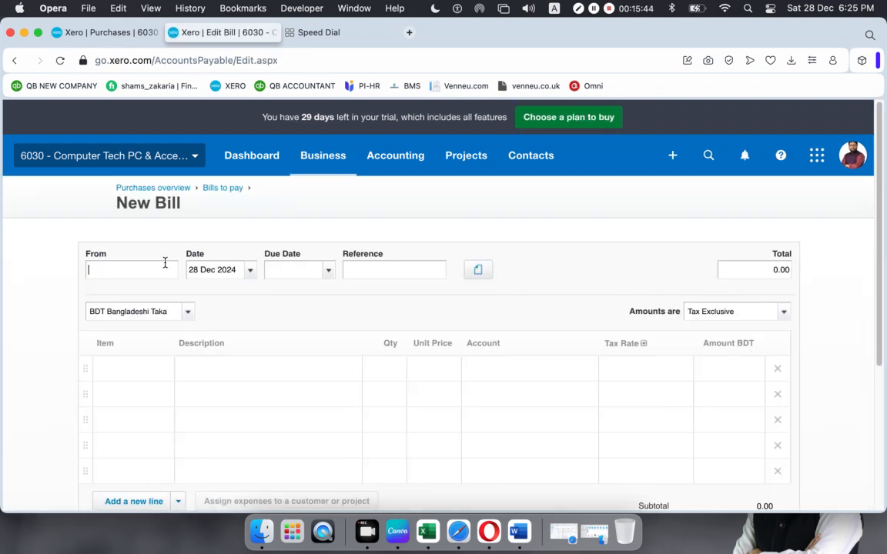
{"action": "type", "text": "a"}
{"action": "left_click", "coordinate": [108, 429]}
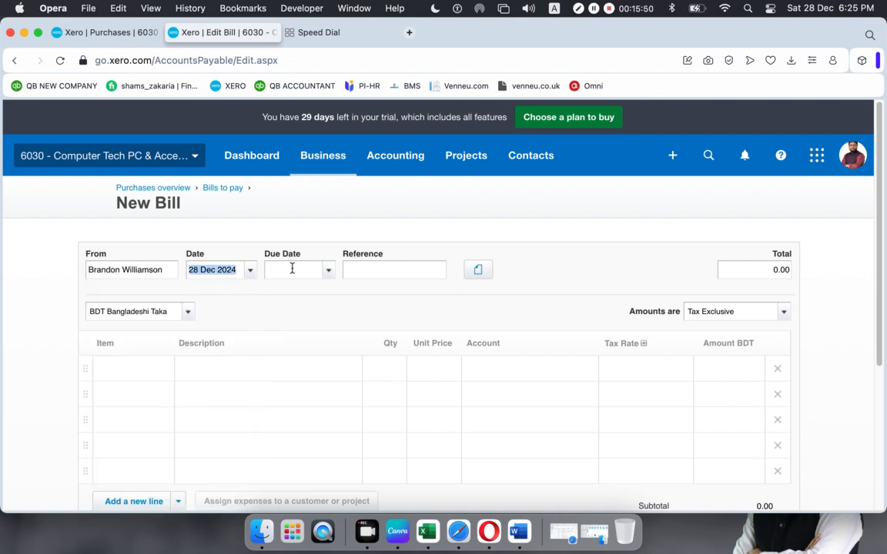
{"action": "left_click", "coordinate": [251, 270]}
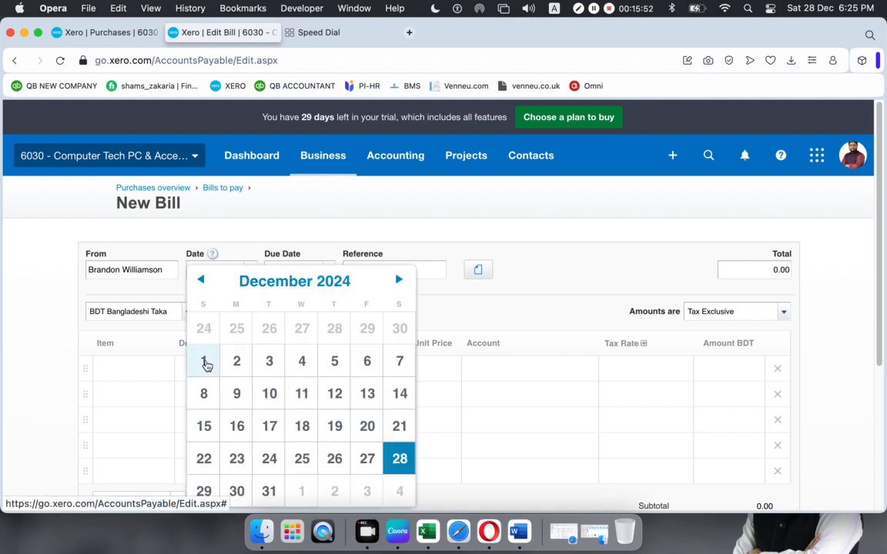
{"action": "left_click", "coordinate": [204, 363]}
{"action": "left_click", "coordinate": [329, 271]}
{"action": "left_click", "coordinate": [345, 467]}
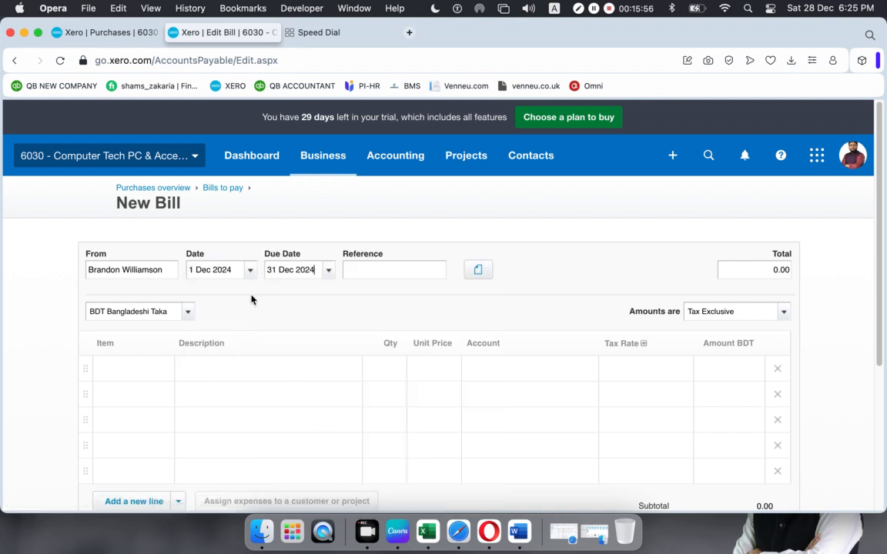
{"action": "left_click", "coordinate": [365, 264]}
{"action": "type", "text": "uho"}
- Add item 1003 HP ProDesk Mini PC, qty 4, Purchase Tax 5%, and approve the 756.00 bill
{"action": "left_click", "coordinate": [127, 370]}
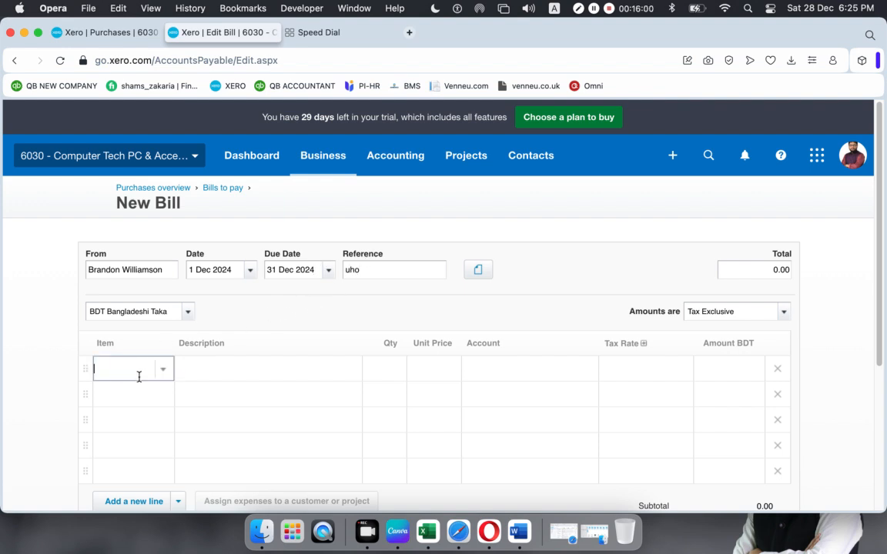
{"action": "left_click", "coordinate": [162, 260]}
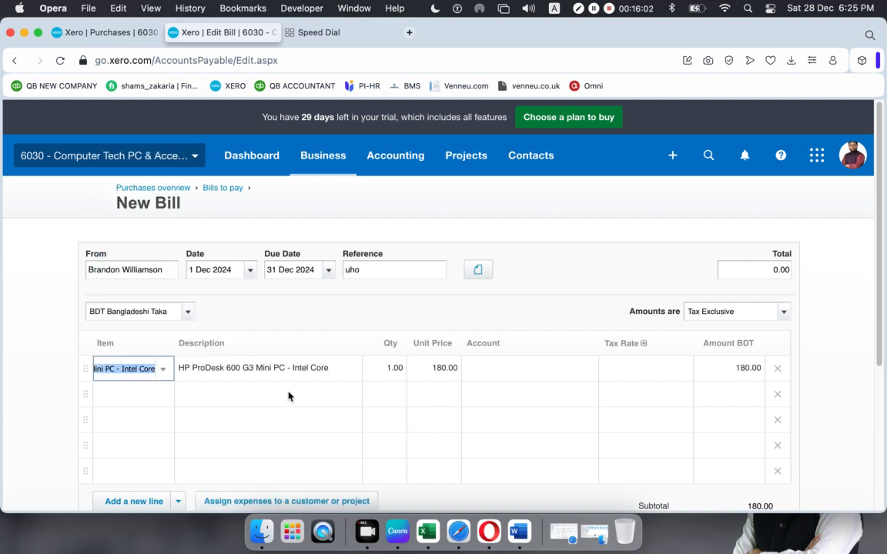
{"action": "left_click", "coordinate": [389, 369]}
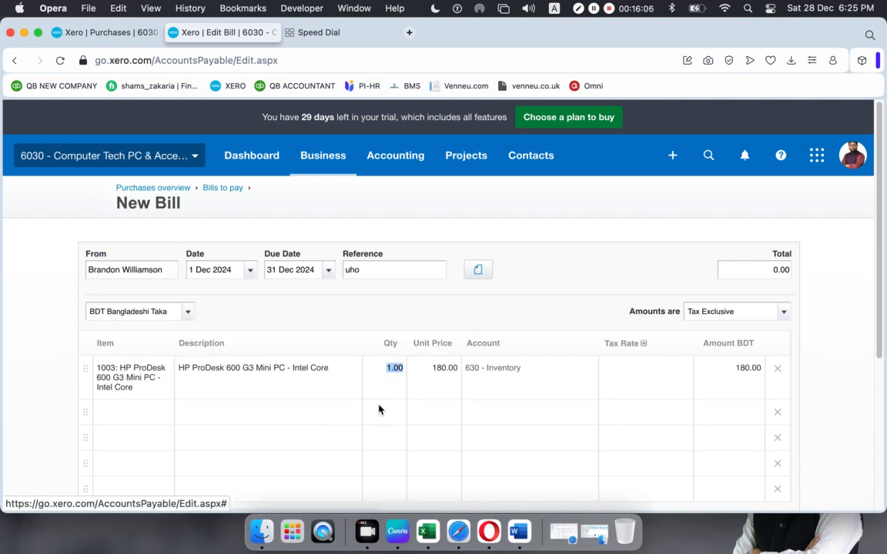
{"action": "left_click", "coordinate": [396, 368]}
{"action": "type", "text": "4"}
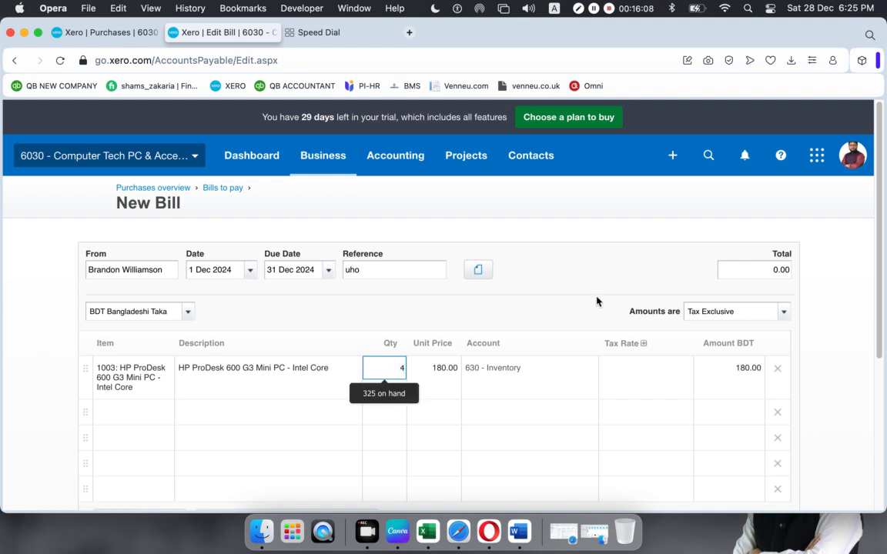
{"action": "left_click", "coordinate": [596, 298]}
{"action": "left_click", "coordinate": [682, 372]}
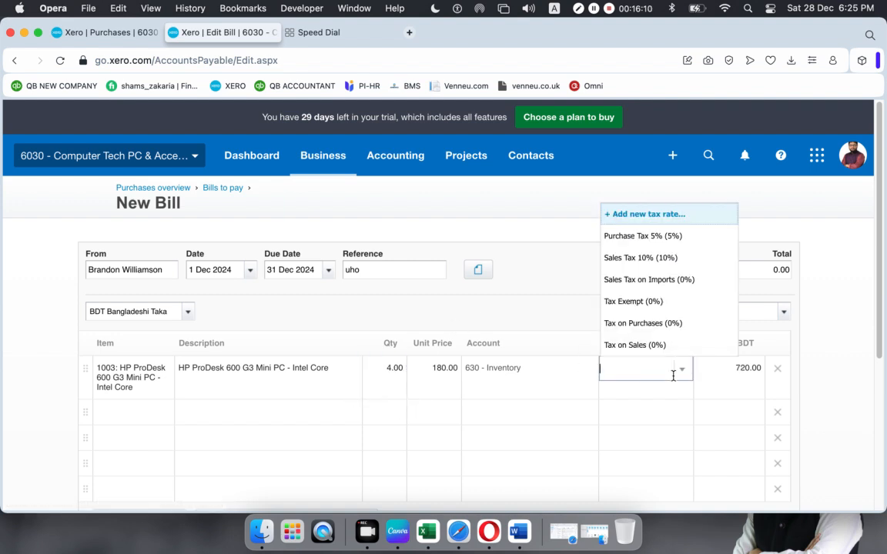
{"action": "left_click", "coordinate": [653, 236]}
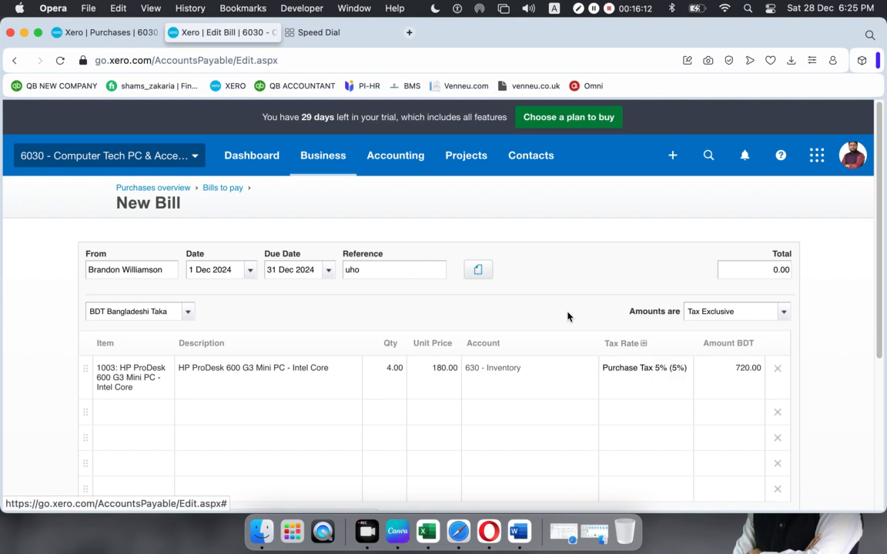
{"action": "scroll", "coordinate": [568, 316], "scroll_direction": "down", "scroll_amount": 5}
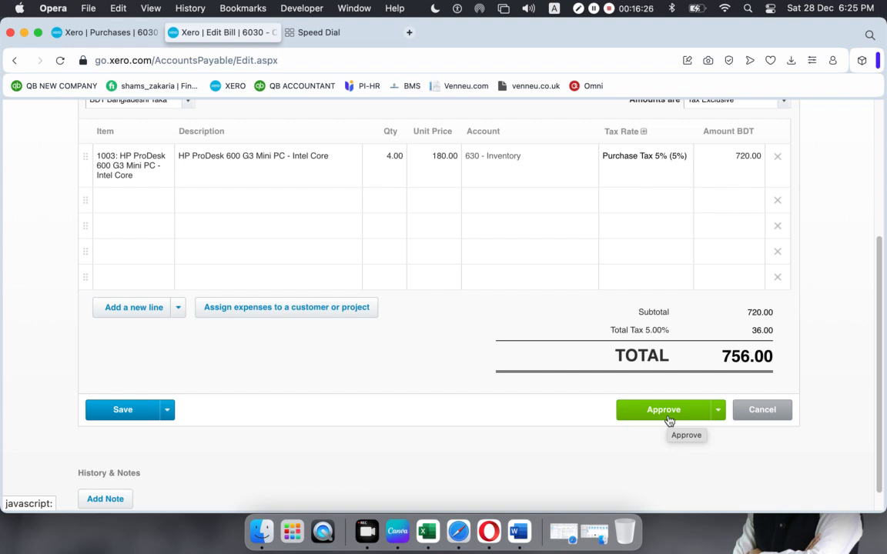
{"action": "left_click", "coordinate": [656, 412]}
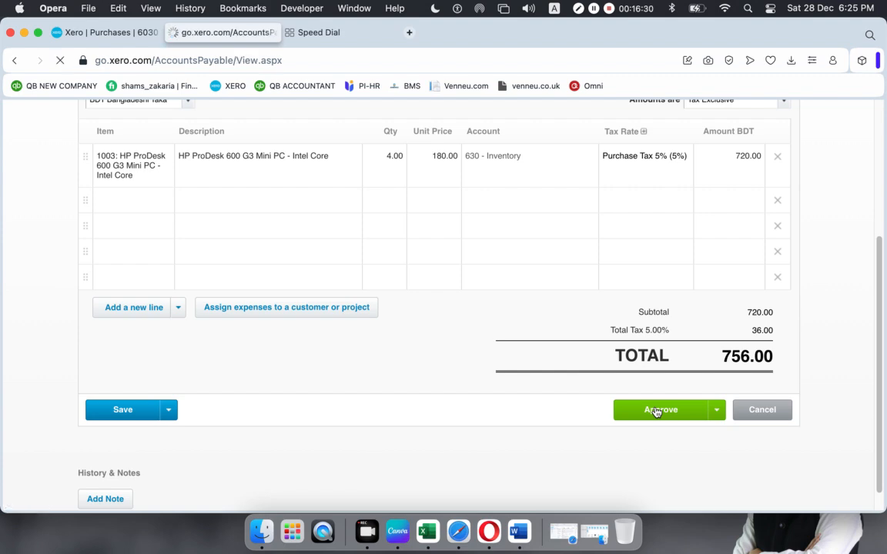
- Review the approved 756.00 bill and go back to the Purchases overview
{"action": "scroll", "coordinate": [653, 412], "scroll_direction": "down", "scroll_amount": 10}
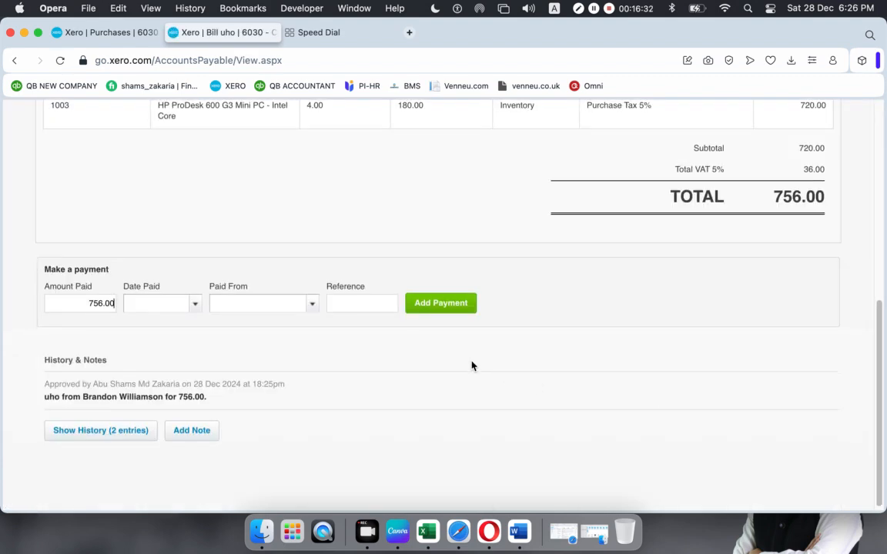
{"action": "scroll", "coordinate": [472, 366], "scroll_direction": "up", "scroll_amount": 5}
{"action": "scroll", "coordinate": [472, 366], "scroll_direction": "down", "scroll_amount": 5}
{"action": "scroll", "coordinate": [472, 366], "scroll_direction": "up", "scroll_amount": 5}
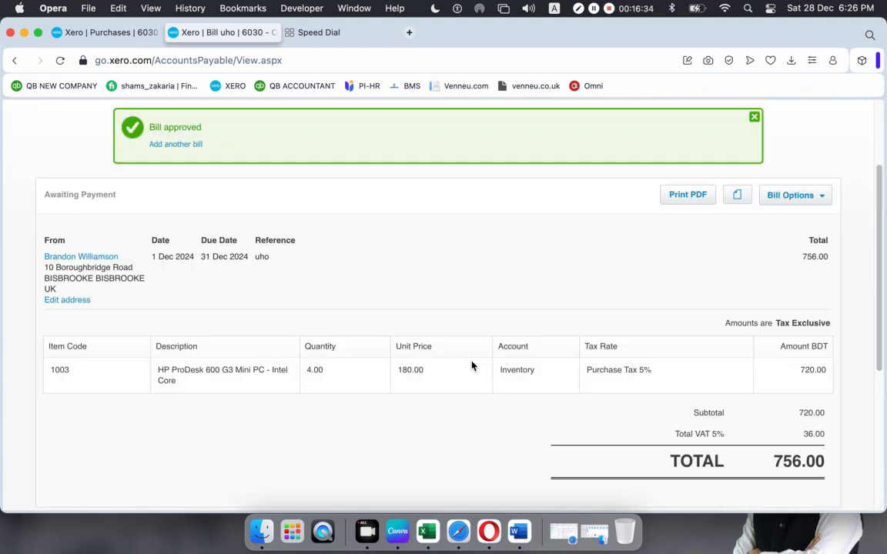
{"action": "left_click", "coordinate": [172, 190]}
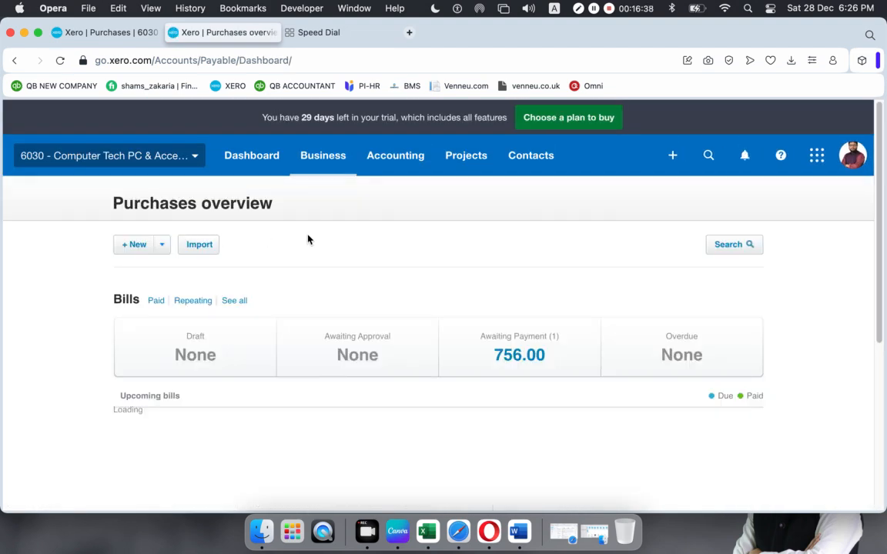
- List bills awaiting payment and open the 756.00 bill with reference uho
{"action": "left_click", "coordinate": [239, 302]}
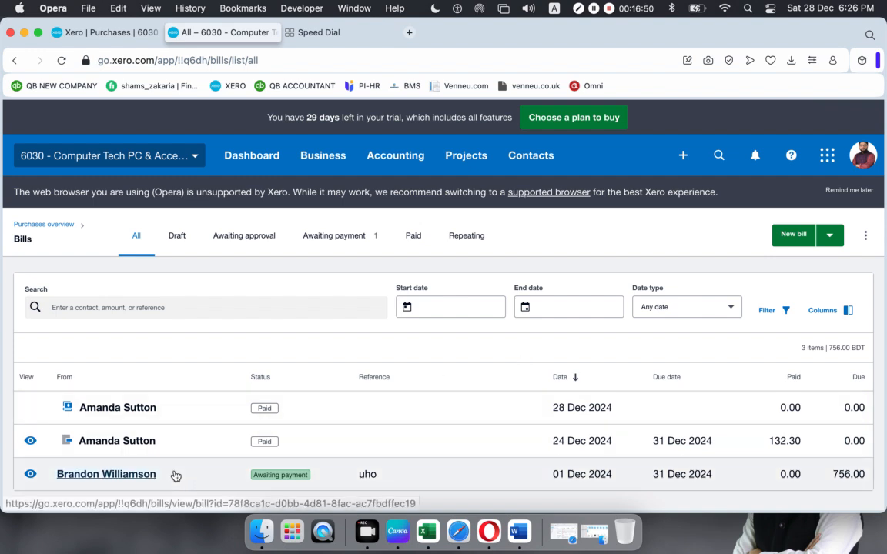
{"action": "left_click", "coordinate": [357, 235]}
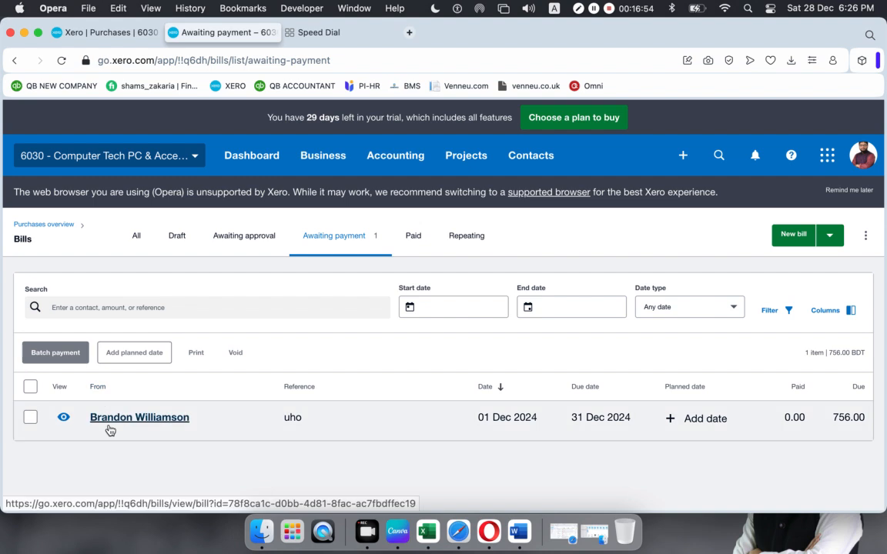
{"action": "left_click", "coordinate": [131, 235]}
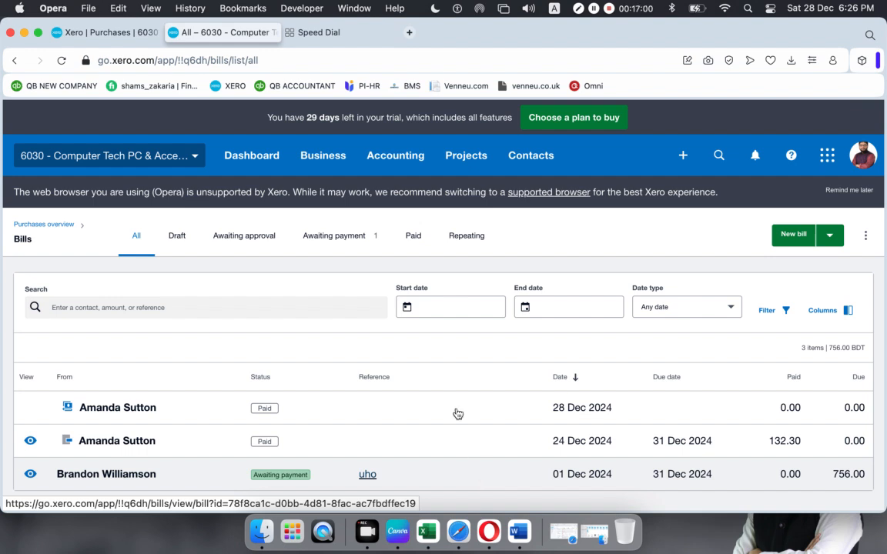
{"action": "left_click", "coordinate": [331, 240]}
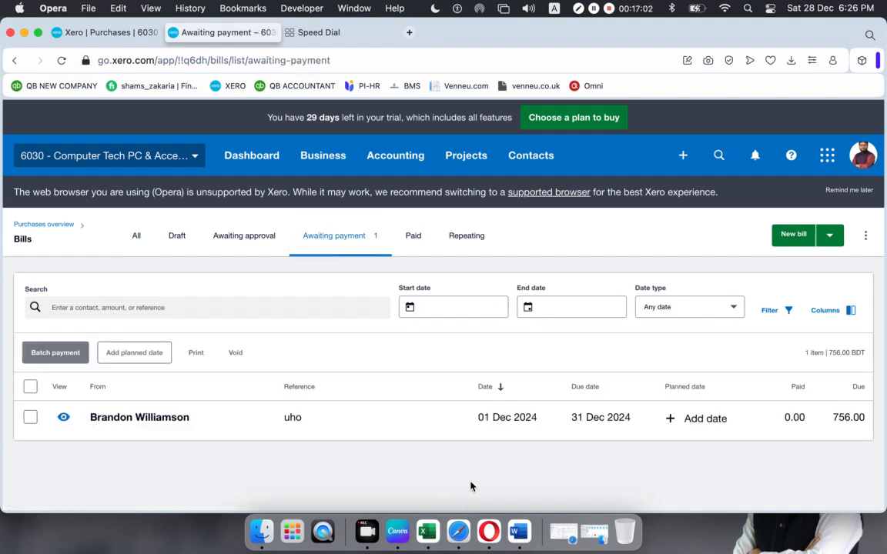
{"action": "left_click", "coordinate": [439, 431]}
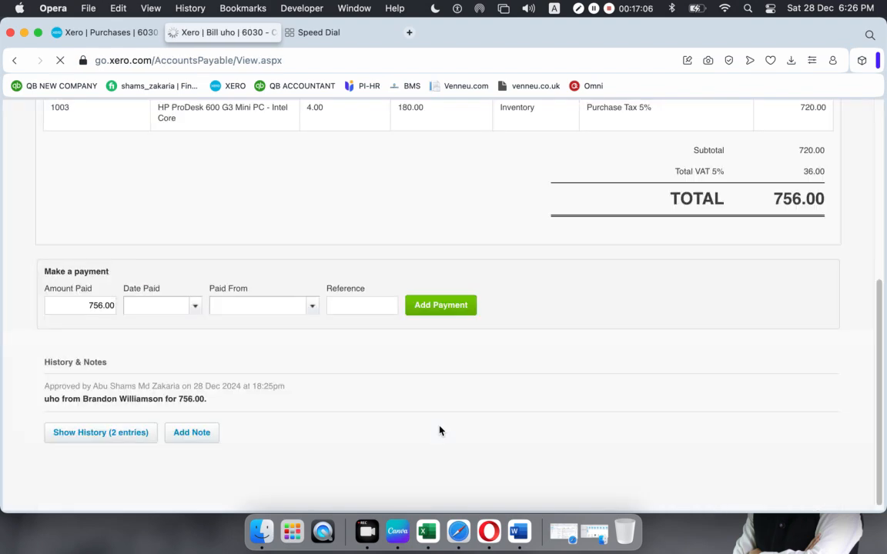
- Review the uho bill and open its Bill Options dropdown
{"action": "scroll", "coordinate": [497, 446], "scroll_direction": "up", "scroll_amount": 1}
{"action": "scroll", "coordinate": [496, 447], "scroll_direction": "up", "scroll_amount": 10}
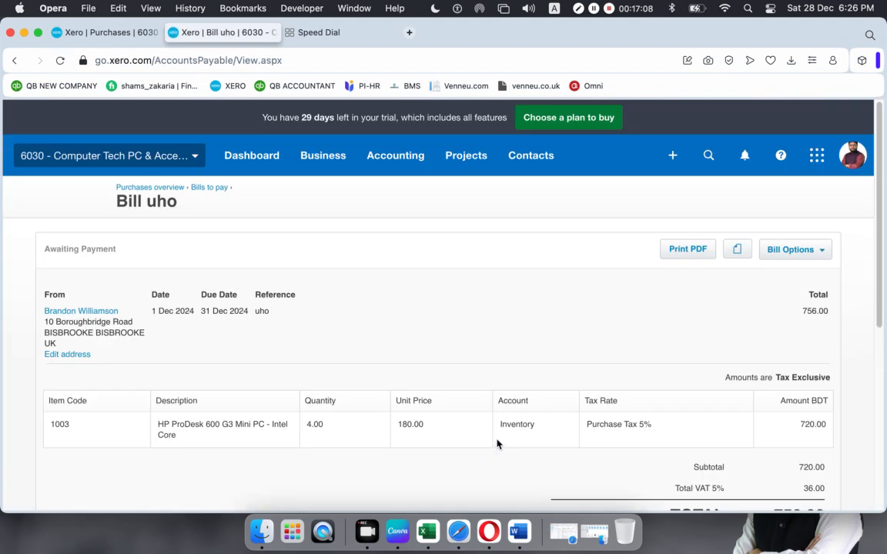
{"action": "scroll", "coordinate": [497, 446], "scroll_direction": "down", "scroll_amount": 1}
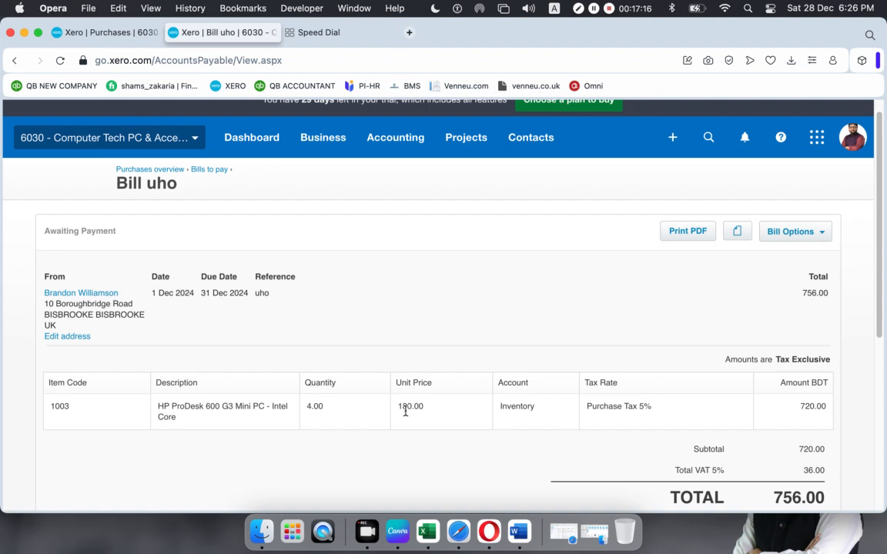
{"action": "scroll", "coordinate": [406, 411], "scroll_direction": "down", "scroll_amount": 4}
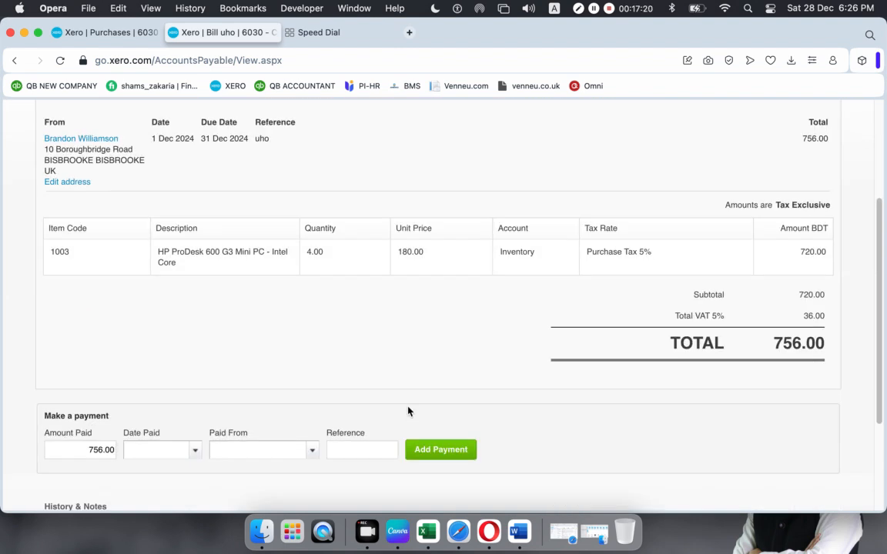
{"action": "scroll", "coordinate": [408, 416], "scroll_direction": "up", "scroll_amount": 1}
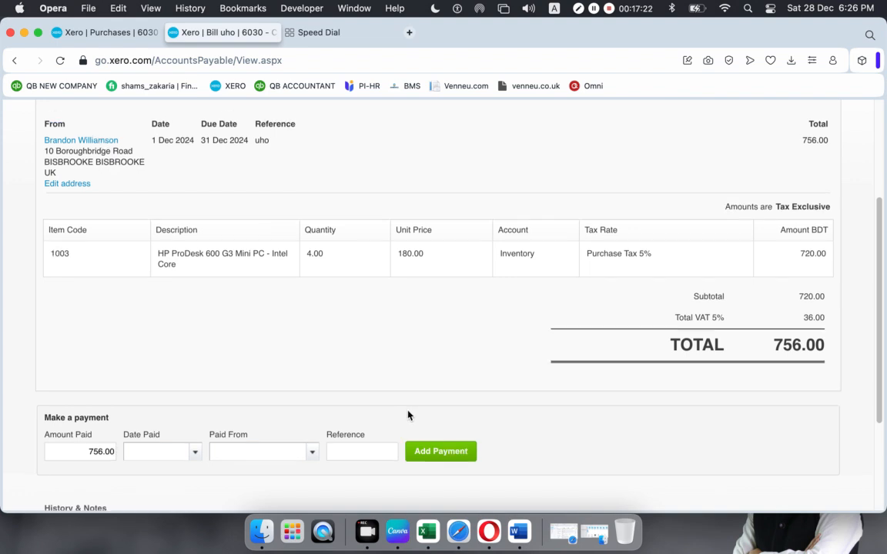
{"action": "scroll", "coordinate": [408, 416], "scroll_direction": "up", "scroll_amount": 2}
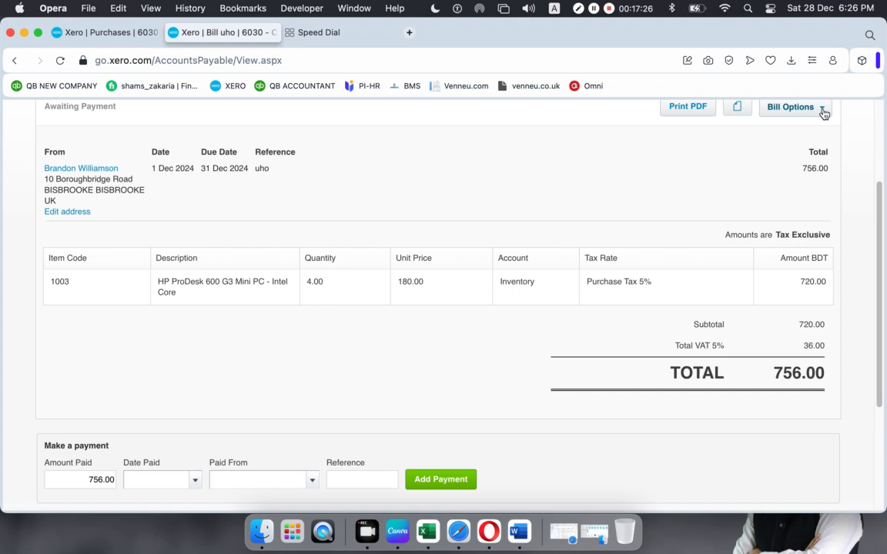
{"action": "scroll", "coordinate": [655, 246], "scroll_direction": "up", "scroll_amount": 5}
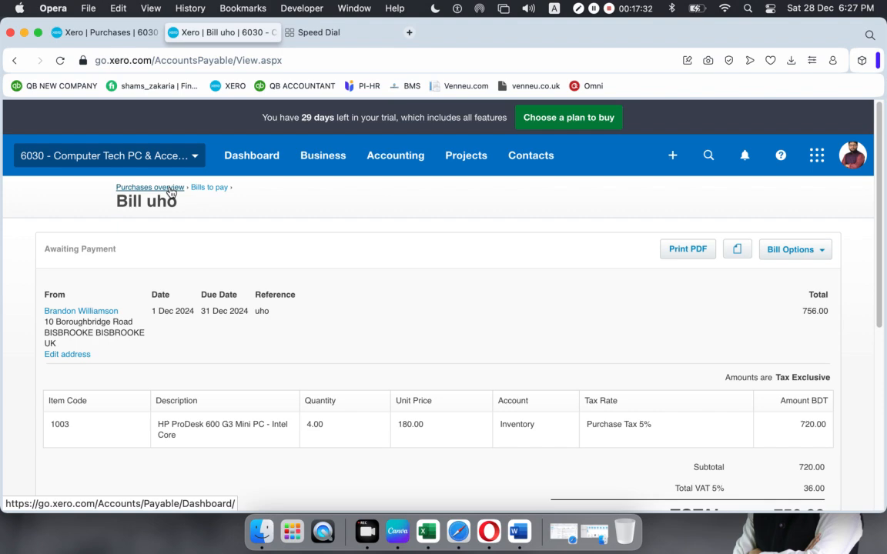
{"action": "scroll", "coordinate": [183, 333], "scroll_direction": "down", "scroll_amount": 8}
{"action": "scroll", "coordinate": [385, 296], "scroll_direction": "up", "scroll_amount": 6}
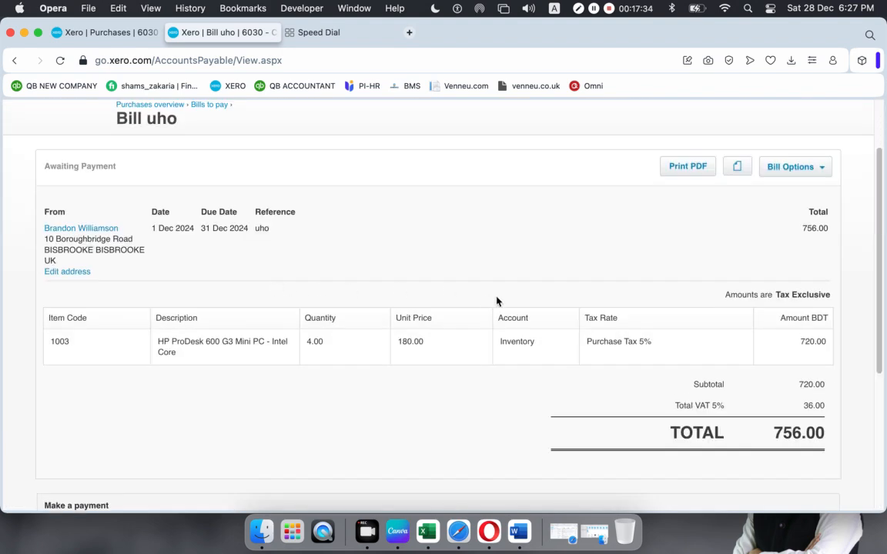
{"action": "scroll", "coordinate": [496, 301], "scroll_direction": "up", "scroll_amount": 2}
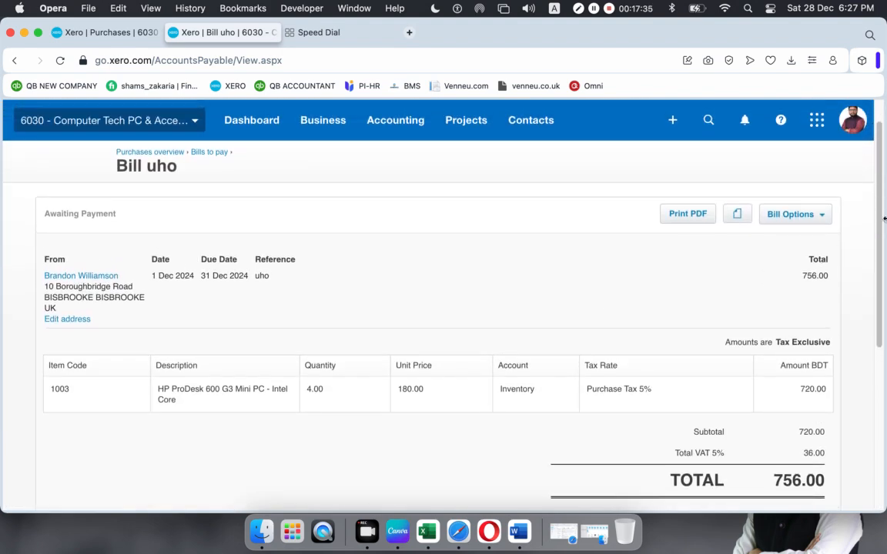
{"action": "left_click", "coordinate": [816, 218]}
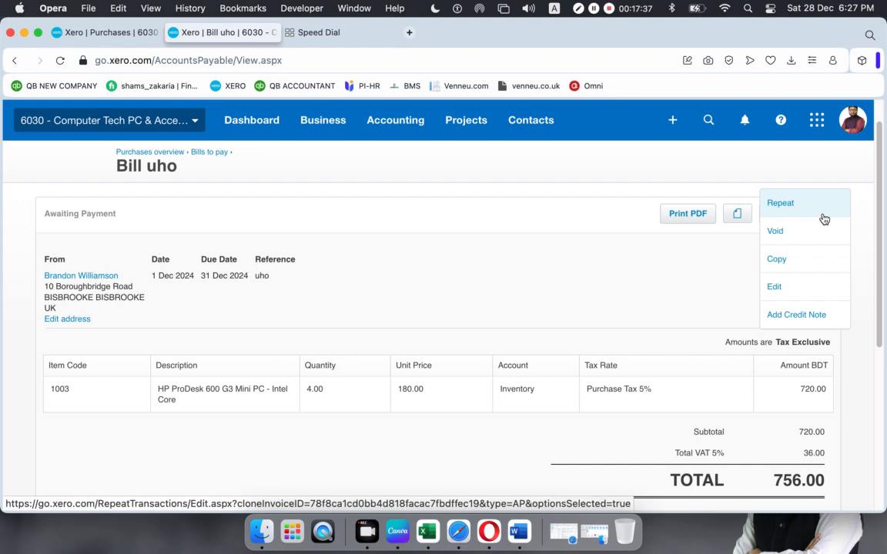
- Add a credit note from bill uho and set its quantity to 1
{"action": "left_click", "coordinate": [788, 317]}
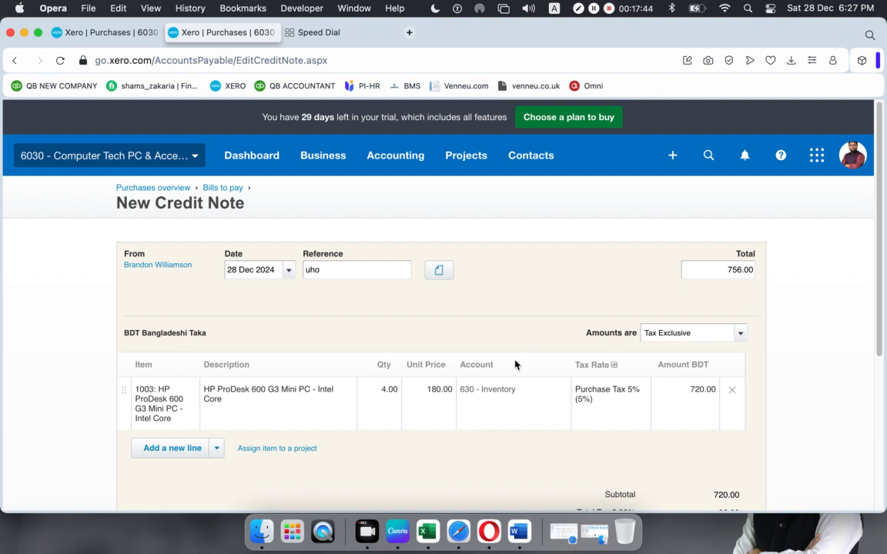
{"action": "scroll", "coordinate": [488, 341], "scroll_direction": "down", "scroll_amount": 1}
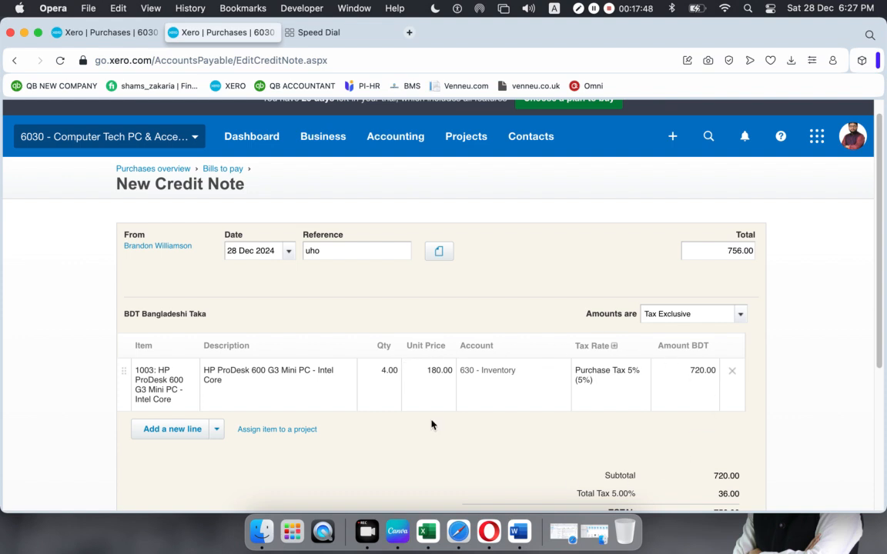
{"action": "scroll", "coordinate": [436, 419], "scroll_direction": "down", "scroll_amount": 2}
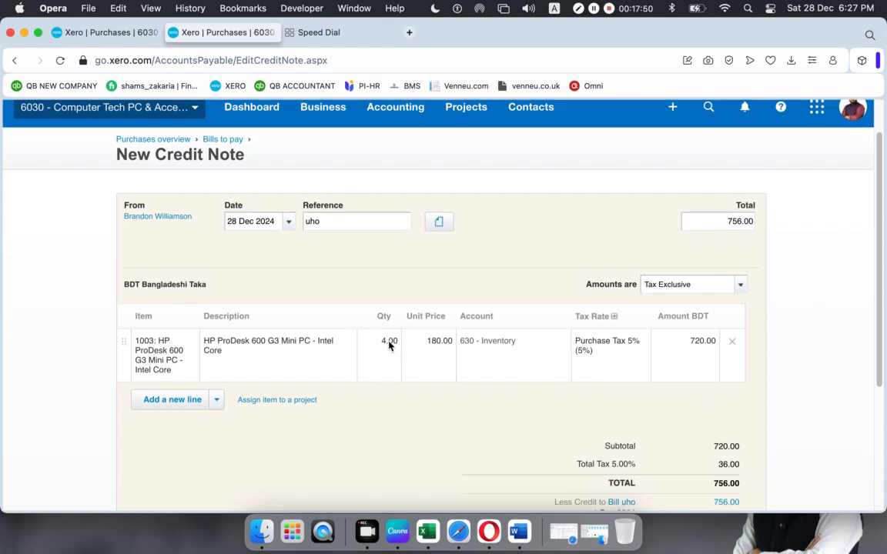
{"action": "left_click", "coordinate": [383, 347]}
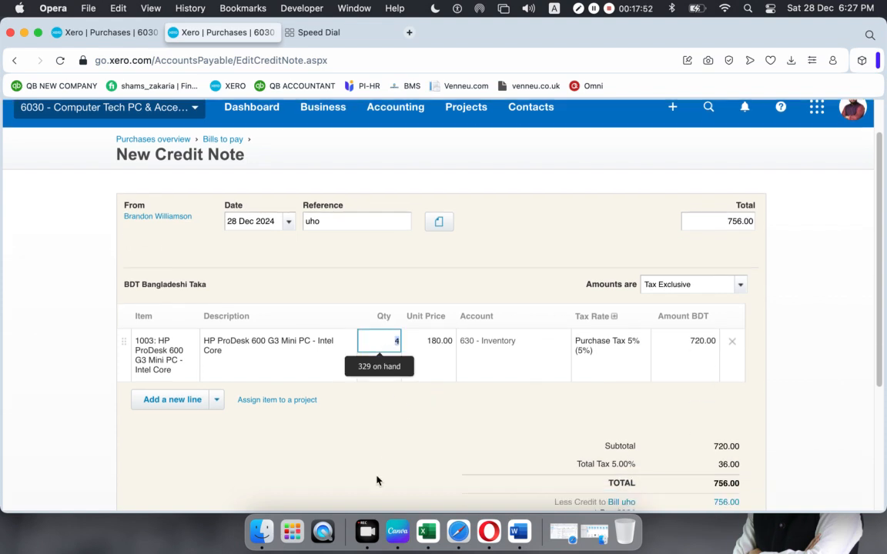
{"action": "type", "text": "1"}
{"action": "left_click", "coordinate": [397, 461]}
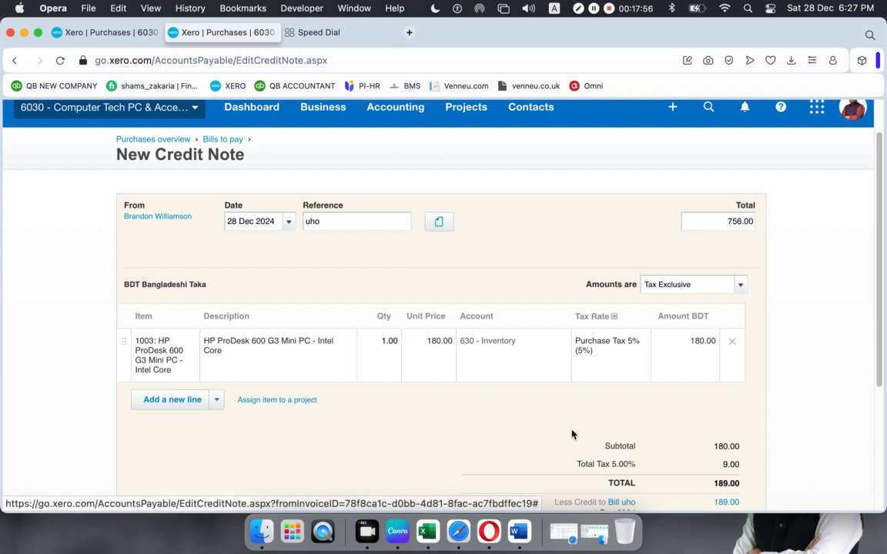
{"action": "scroll", "coordinate": [574, 435], "scroll_direction": "down", "scroll_amount": 3}
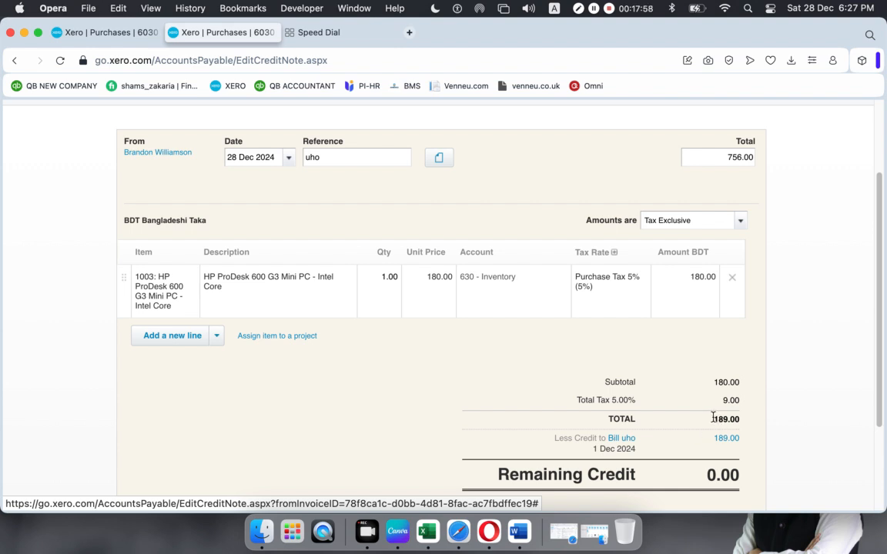
{"action": "left_click_drag", "start_coordinate": [713, 419], "coordinate": [739, 420]}
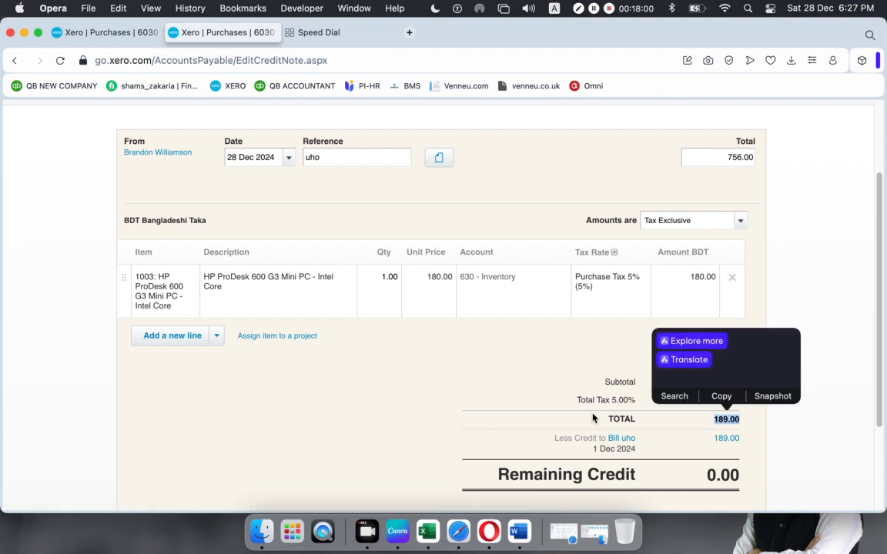
{"action": "left_click", "coordinate": [723, 407]}
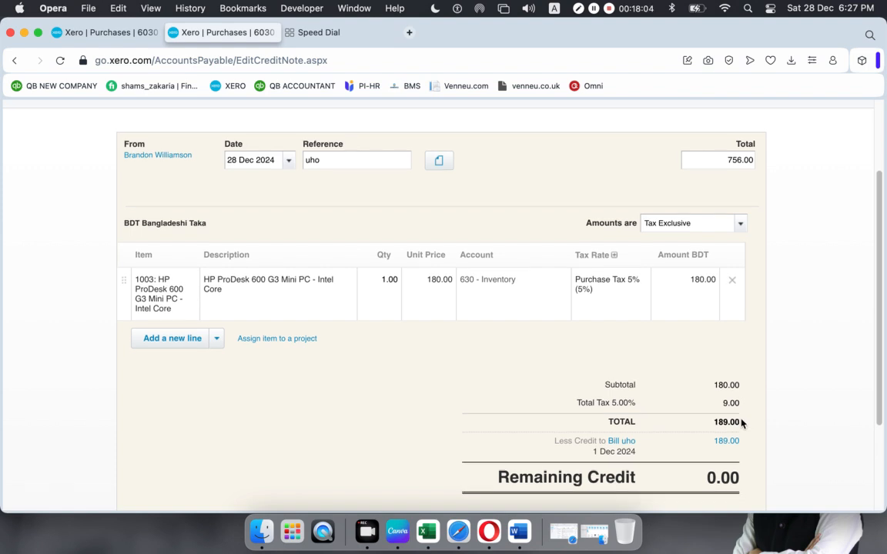
- Replace the 756.00 total with 189.00 and approve the credit note
{"action": "scroll", "coordinate": [744, 423], "scroll_direction": "up", "scroll_amount": 3}
{"action": "left_click_drag", "start_coordinate": [719, 271], "coordinate": [756, 268]}
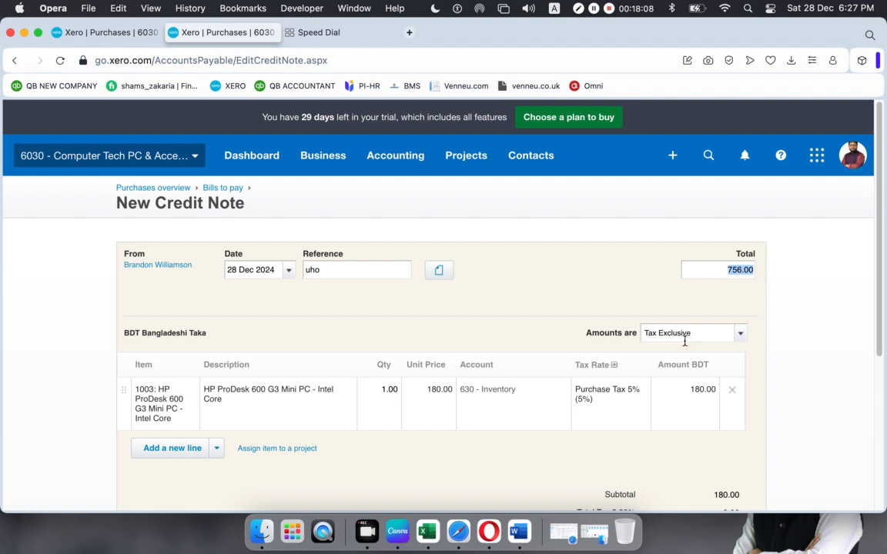
{"action": "key", "text": "BackSpace"}
{"action": "scroll", "coordinate": [685, 341], "scroll_direction": "down", "scroll_amount": 4}
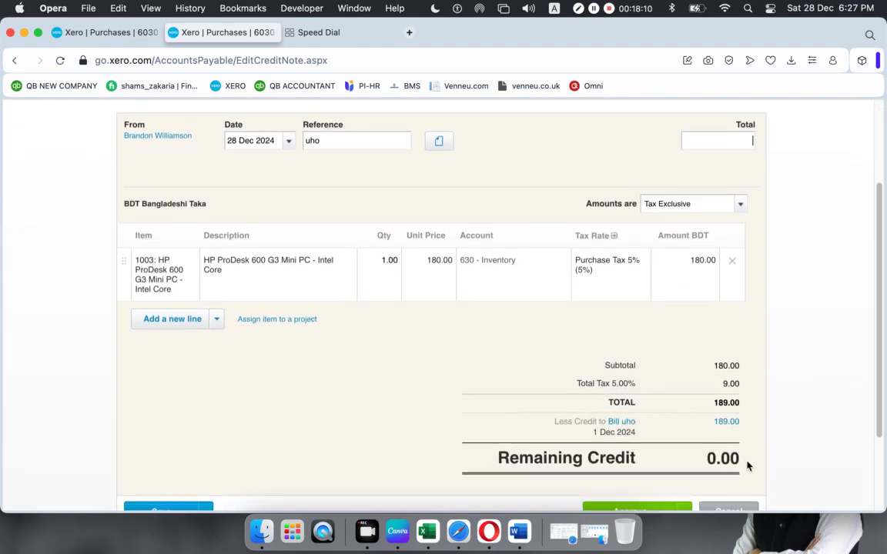
{"action": "scroll", "coordinate": [727, 400], "scroll_direction": "up", "scroll_amount": 4}
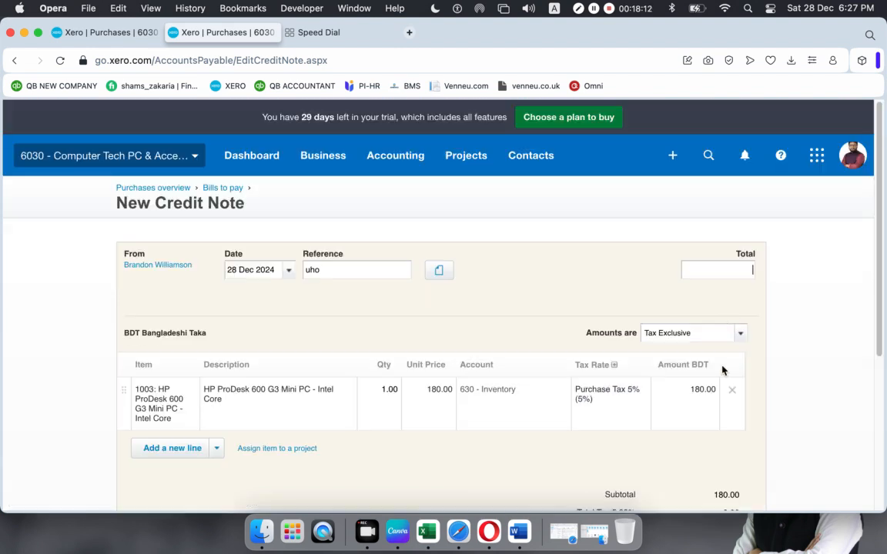
{"action": "type", "text": "189.00"}
{"action": "scroll", "coordinate": [535, 296], "scroll_direction": "down", "scroll_amount": 7}
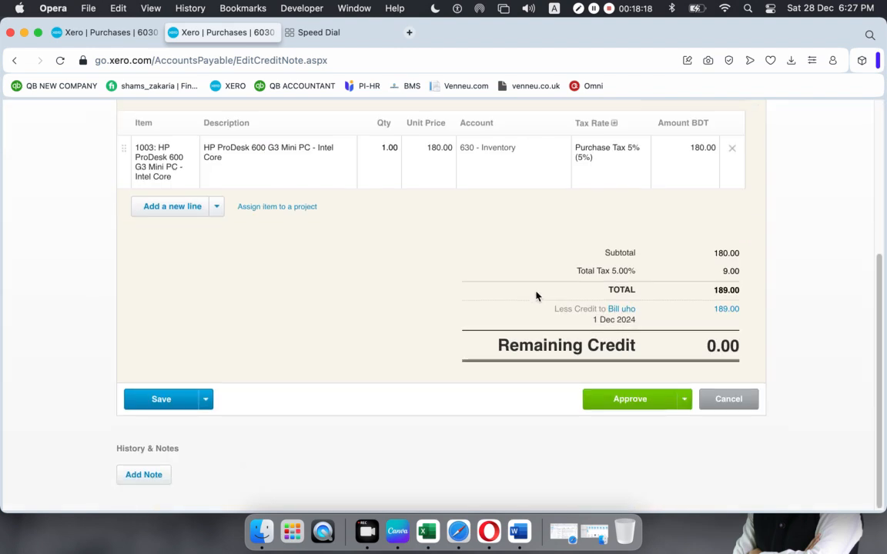
{"action": "left_click", "coordinate": [632, 400]}
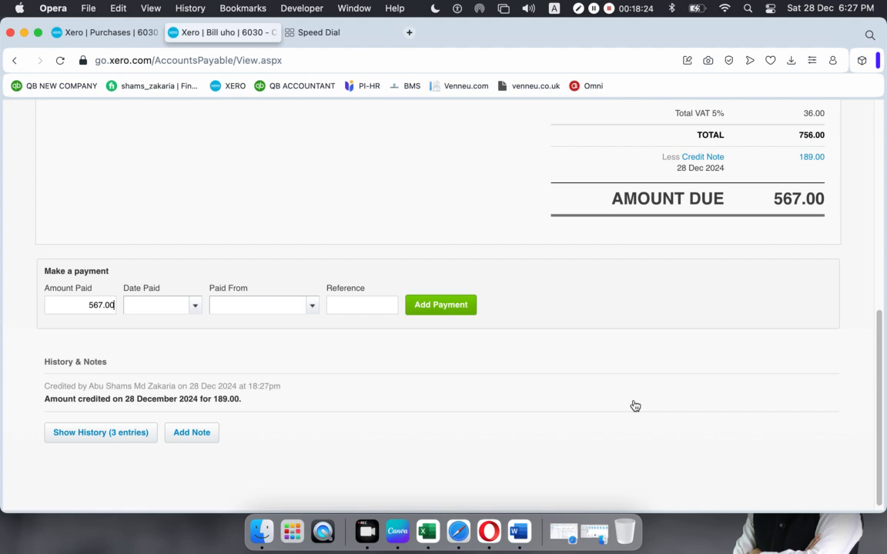
- Check the 189.00 credit note deduction and 567.00 due, then select the Amount Paid value
{"action": "scroll", "coordinate": [619, 378], "scroll_direction": "up", "scroll_amount": 10}
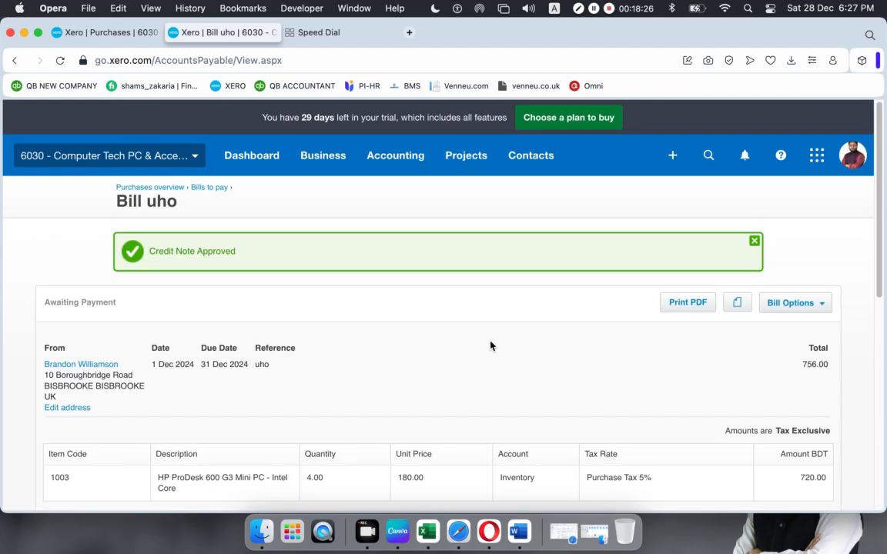
{"action": "scroll", "coordinate": [292, 324], "scroll_direction": "down", "scroll_amount": 5}
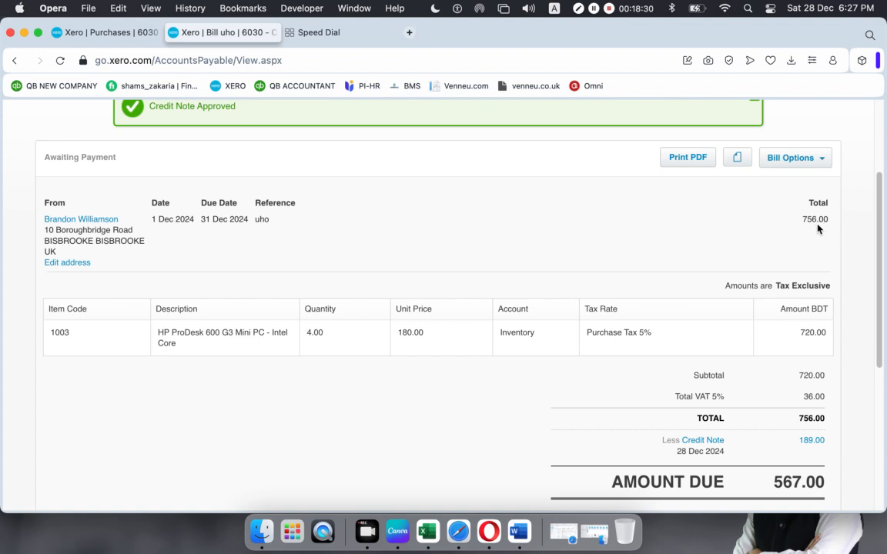
{"action": "scroll", "coordinate": [820, 228], "scroll_direction": "down", "scroll_amount": 3}
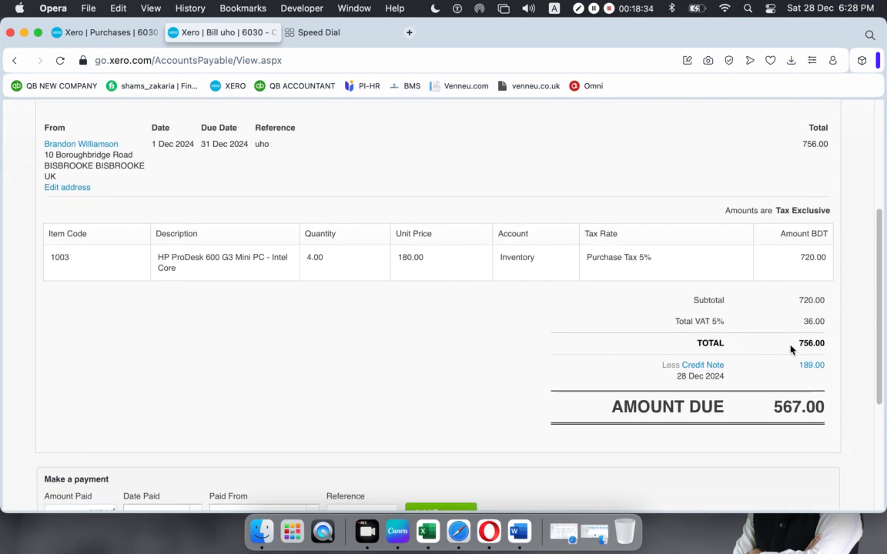
{"action": "scroll", "coordinate": [688, 350], "scroll_direction": "down", "scroll_amount": 1}
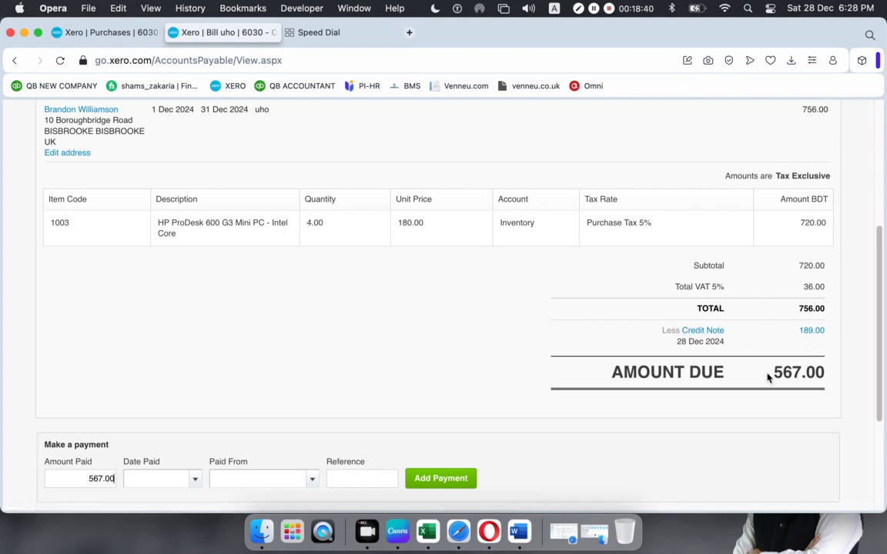
{"action": "left_click_drag", "start_coordinate": [768, 375], "coordinate": [828, 372]}
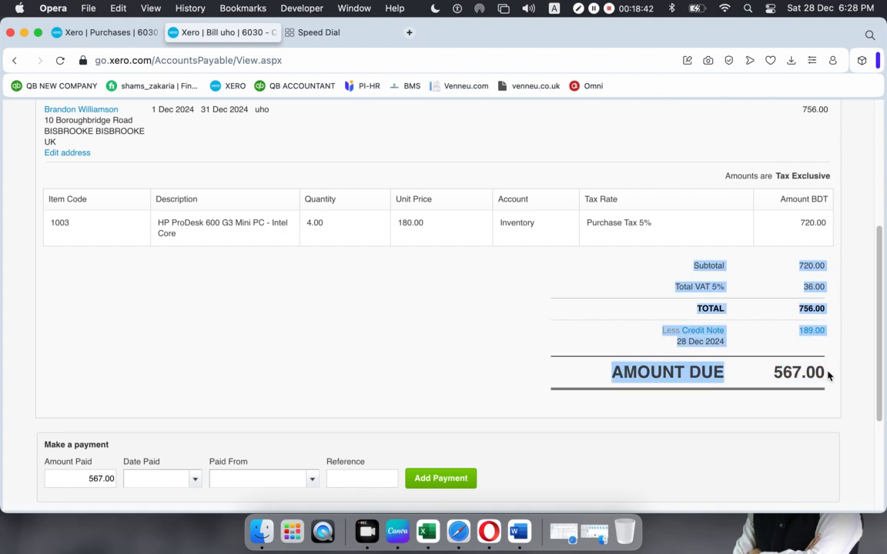
{"action": "left_click", "coordinate": [772, 390]}
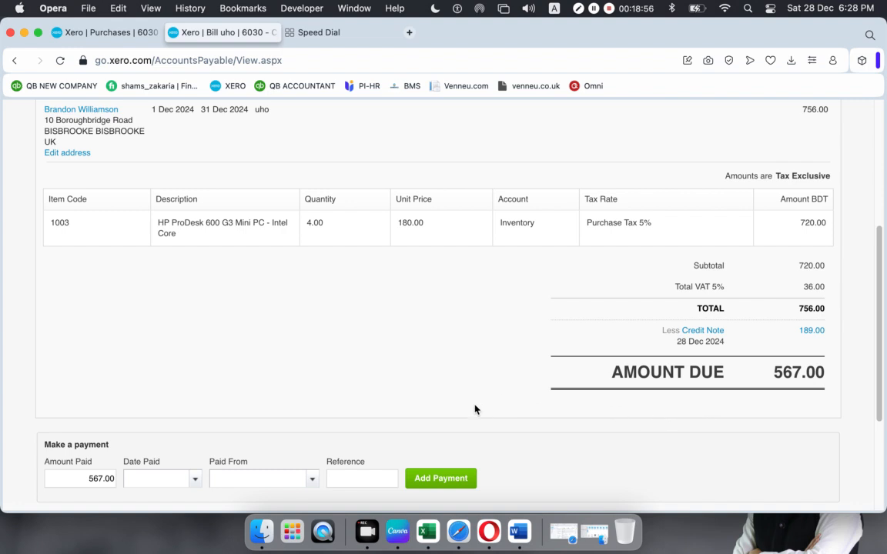
{"action": "scroll", "coordinate": [487, 385], "scroll_direction": "down", "scroll_amount": 1}
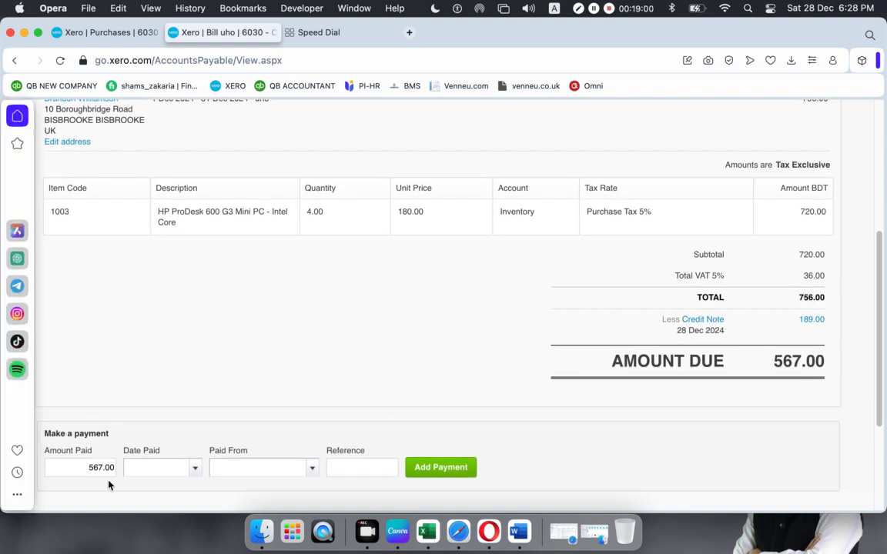
{"action": "left_click_drag", "start_coordinate": [87, 467], "coordinate": [105, 468]}
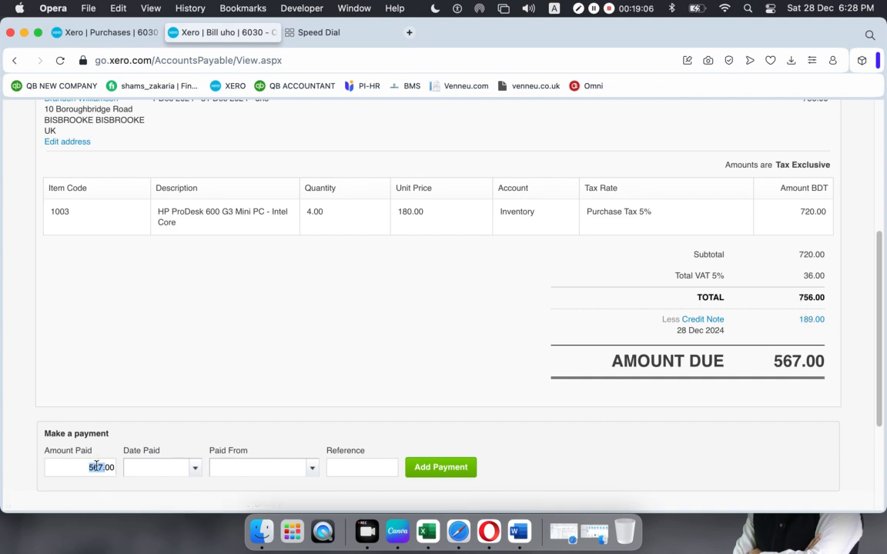
- Pay 567.00 on 28 Dec 2024 from 101 - RBS Bank Currebt 4567, reference BILL098
{"action": "left_click", "coordinate": [194, 470]}
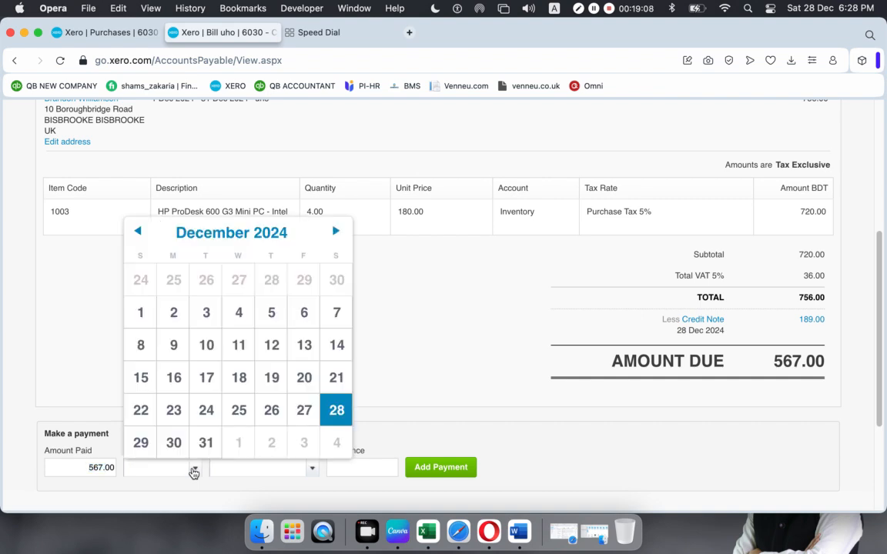
{"action": "left_click", "coordinate": [337, 410]}
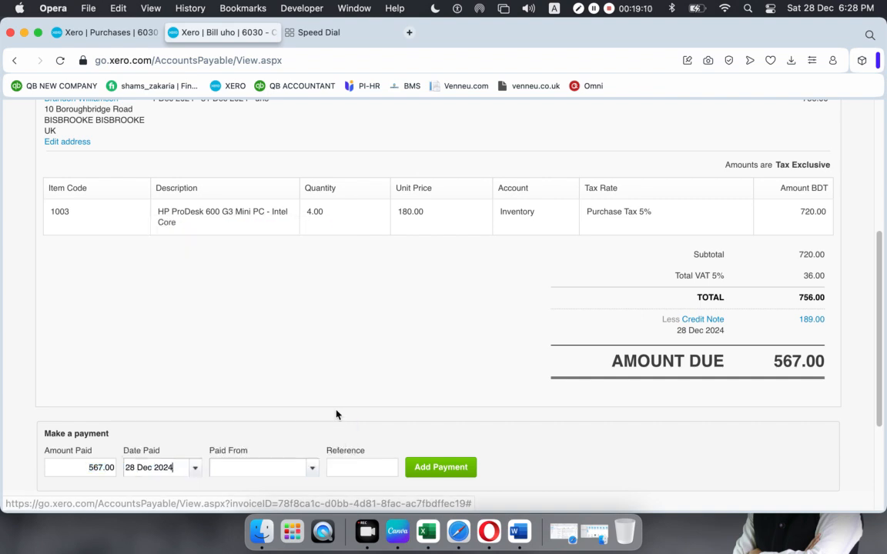
{"action": "left_click", "coordinate": [310, 471]}
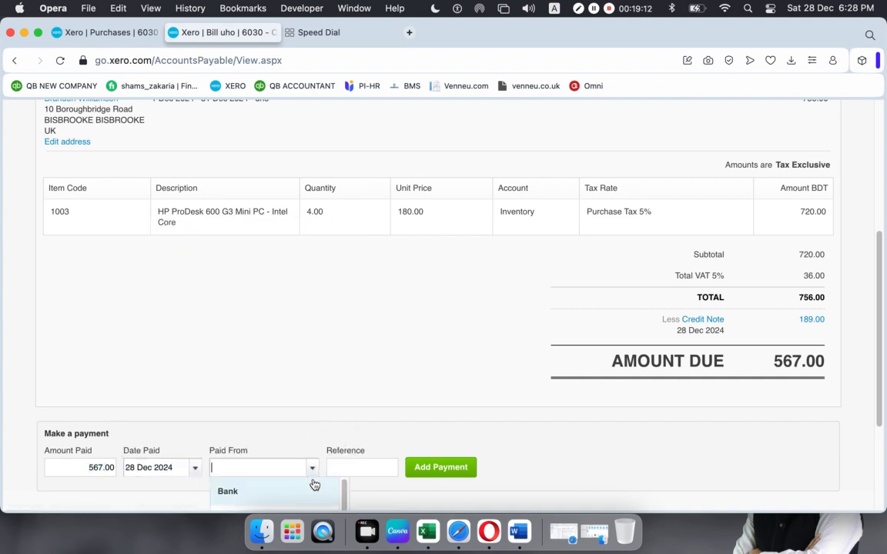
{"action": "scroll", "coordinate": [302, 458], "scroll_direction": "down", "scroll_amount": 2}
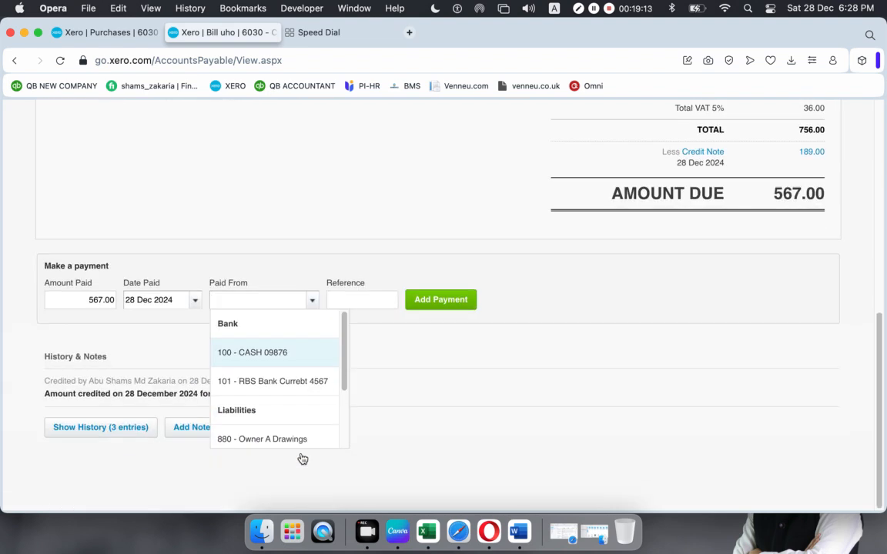
{"action": "left_click", "coordinate": [259, 388]}
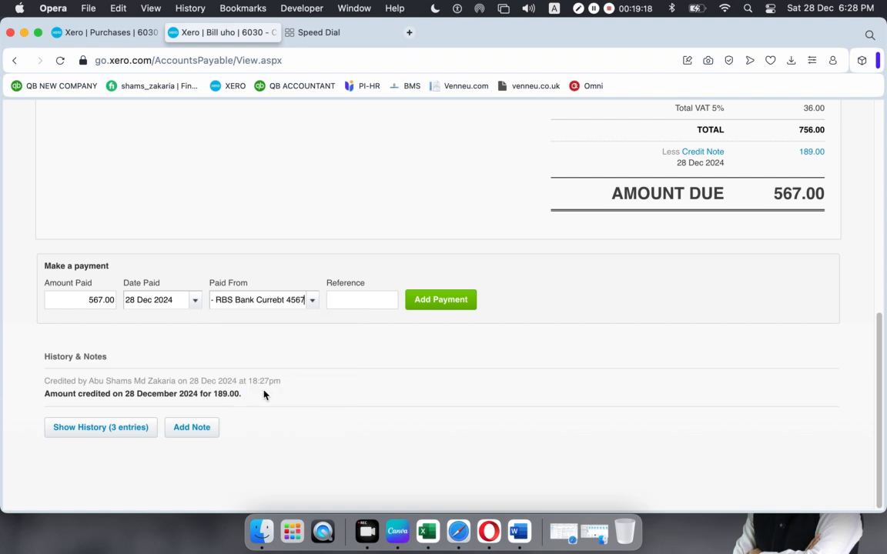
{"action": "left_click", "coordinate": [368, 303]}
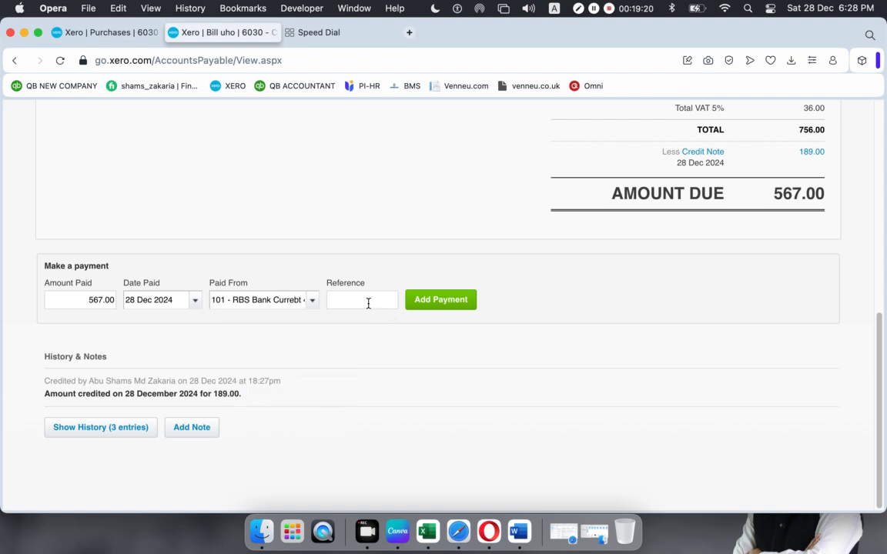
{"action": "type", "text": "i"}
{"action": "type", "text": "L"}
{"action": "type", "text": "(*&"}
{"action": "key", "text": "BackSpace"}
{"action": "key", "text": "BackSpace"}
{"action": "type", "text": "098"}
{"action": "left_click", "coordinate": [439, 305]}
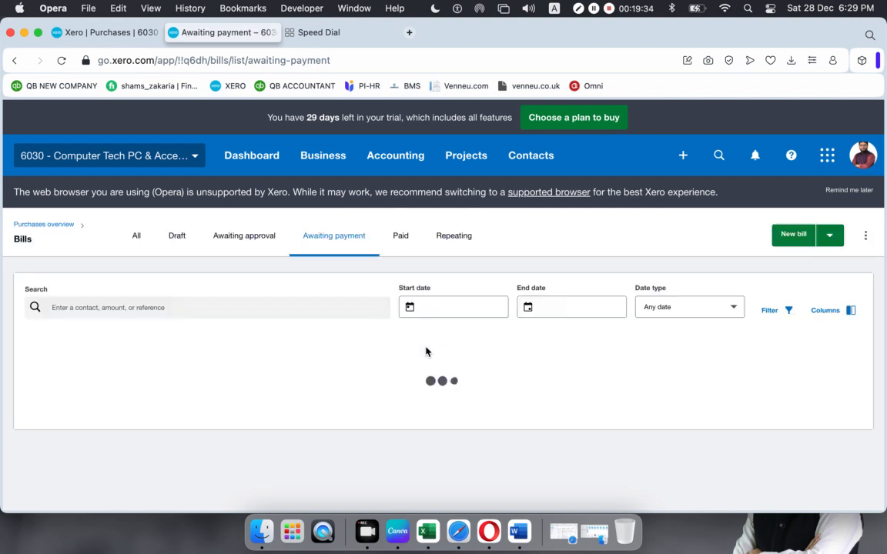
- Dismiss the Paid 567.00 notice and view the Paid bills list
{"action": "scroll", "coordinate": [562, 352], "scroll_direction": "down", "scroll_amount": 1}
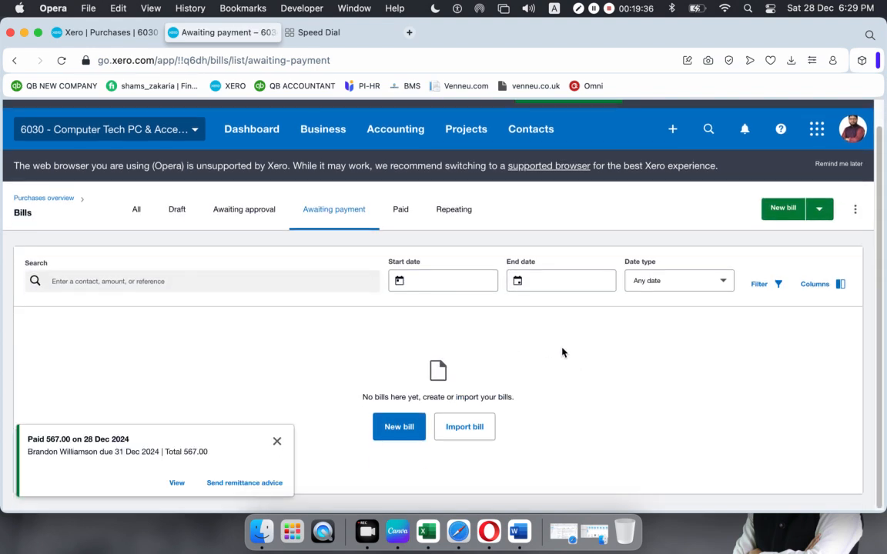
{"action": "left_click", "coordinate": [277, 441]}
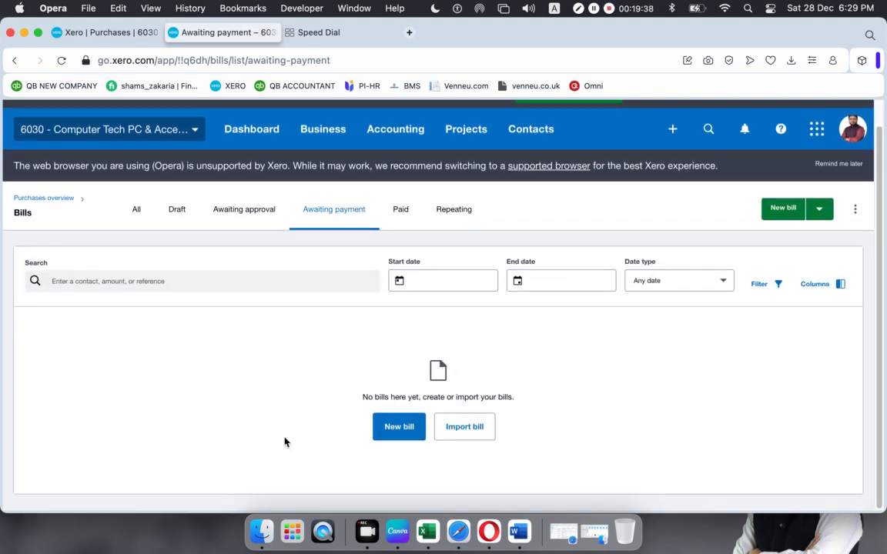
{"action": "left_click", "coordinate": [402, 208]}
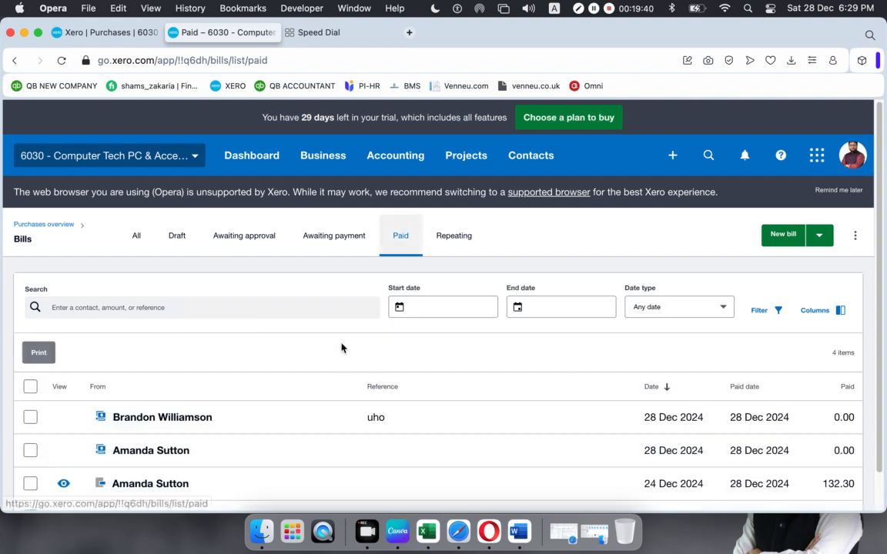
{"action": "scroll", "coordinate": [285, 366], "scroll_direction": "down", "scroll_amount": 2}
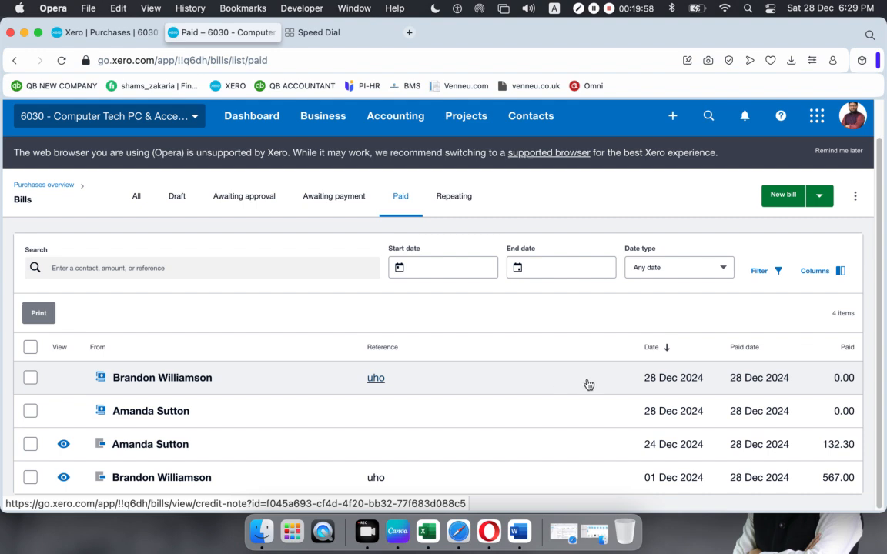
{"action": "left_click", "coordinate": [312, 375]}
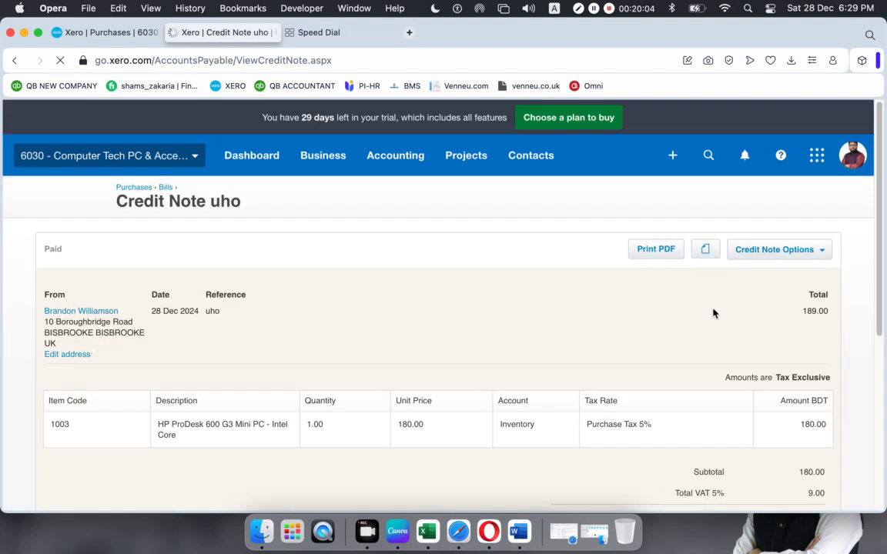
{"action": "scroll", "coordinate": [797, 231], "scroll_direction": "down", "scroll_amount": 5}
{"action": "scroll", "coordinate": [797, 228], "scroll_direction": "up", "scroll_amount": 2}
{"action": "scroll", "coordinate": [809, 200], "scroll_direction": "up", "scroll_amount": 5}
{"action": "left_click", "coordinate": [826, 251]}
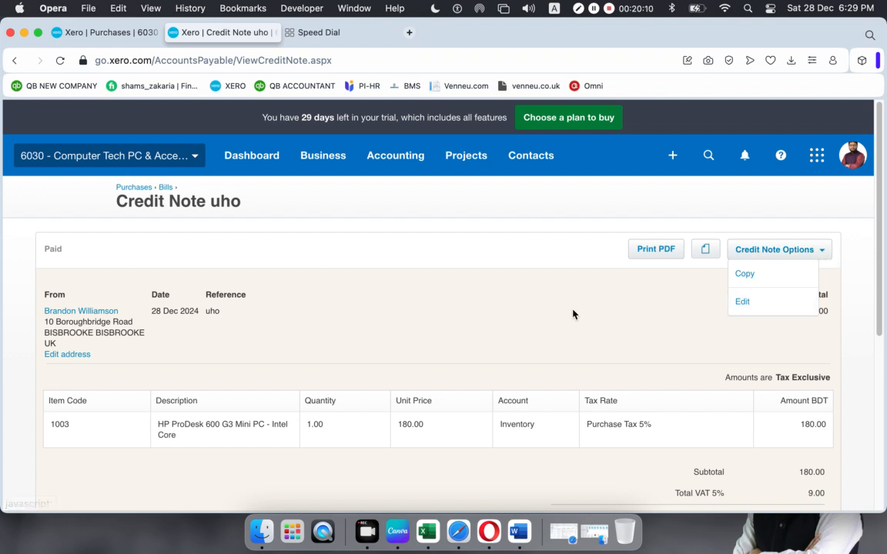
{"action": "left_click", "coordinate": [698, 309]}
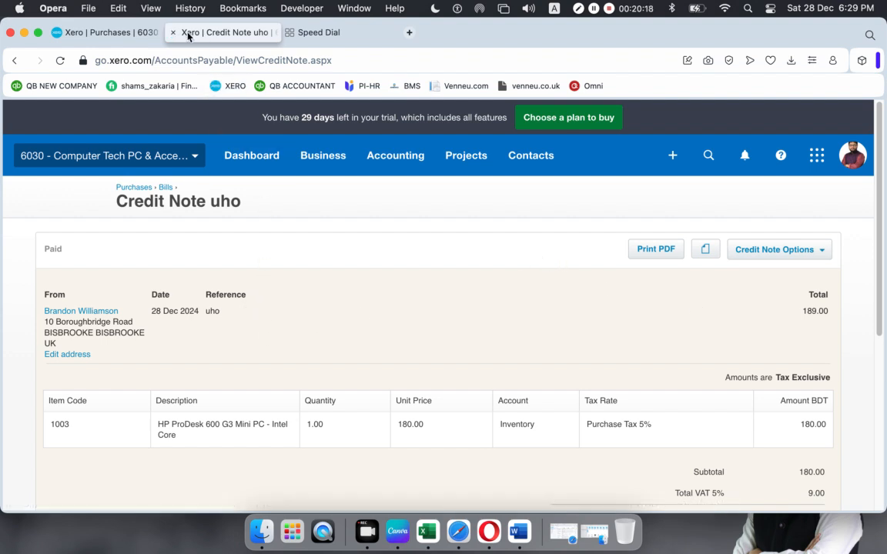
{"action": "scroll", "coordinate": [230, 369], "scroll_direction": "down", "scroll_amount": 1}
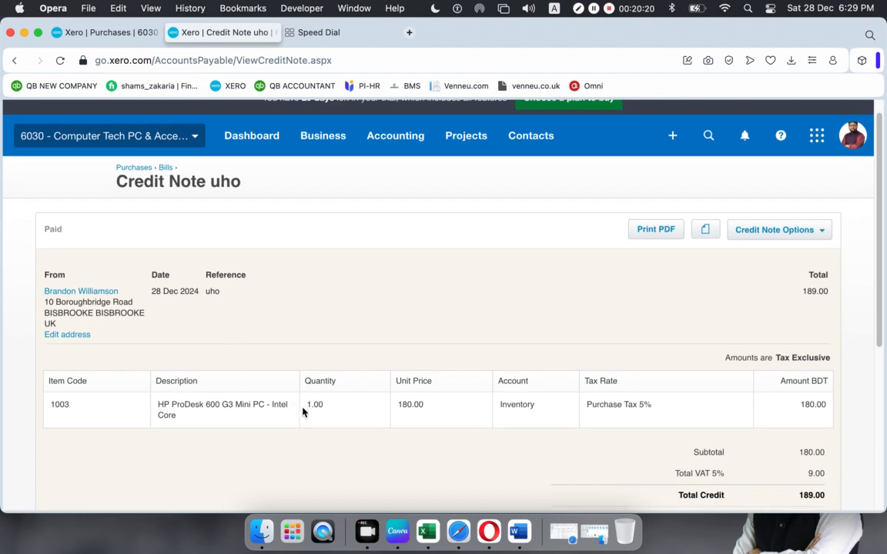
{"action": "scroll", "coordinate": [323, 354], "scroll_direction": "up", "scroll_amount": 1}
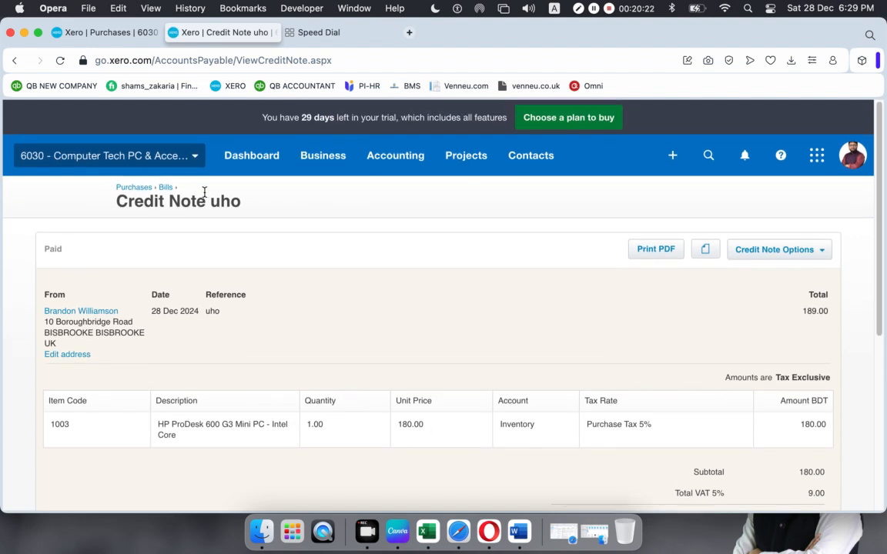
{"action": "left_click", "coordinate": [166, 187]}
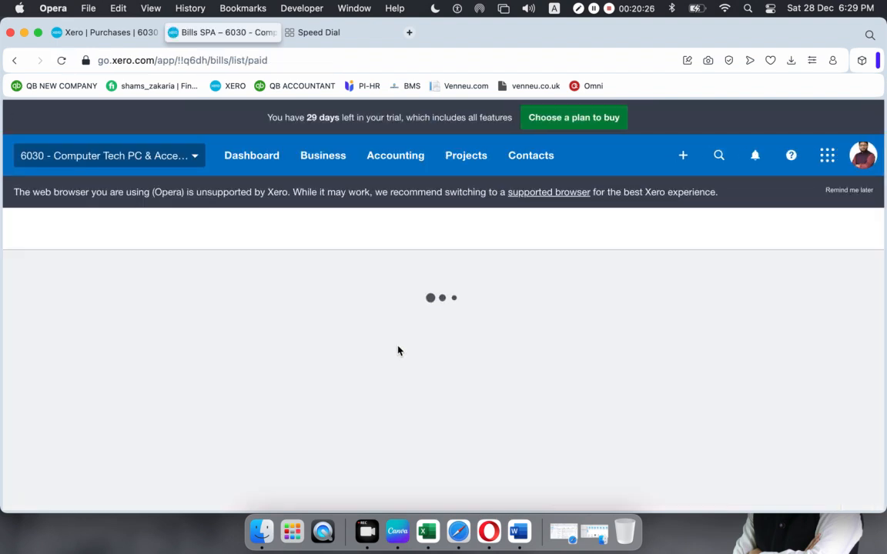
{"action": "scroll", "coordinate": [398, 351], "scroll_direction": "down", "scroll_amount": 2}
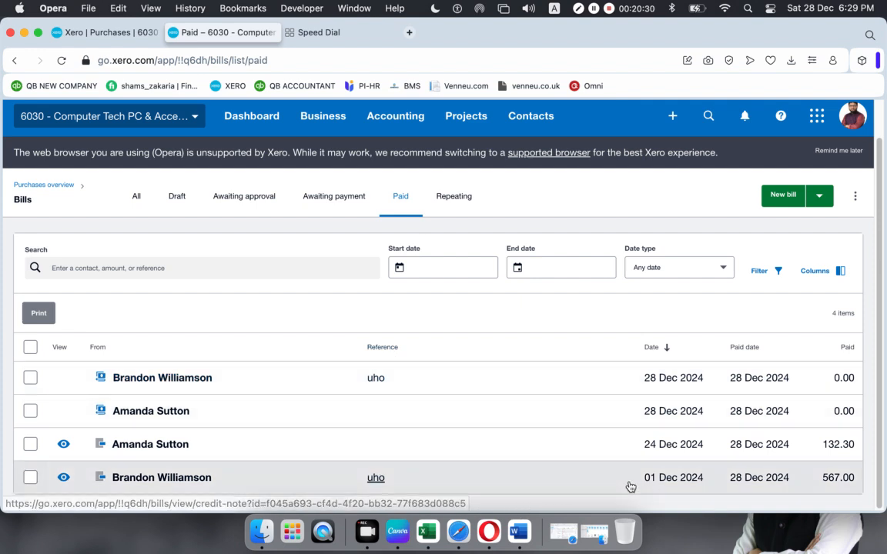
- Confirm the 01 Dec uho bill shows 0.00 due, then return to the New Credit Note tab
{"action": "left_click", "coordinate": [631, 486]}
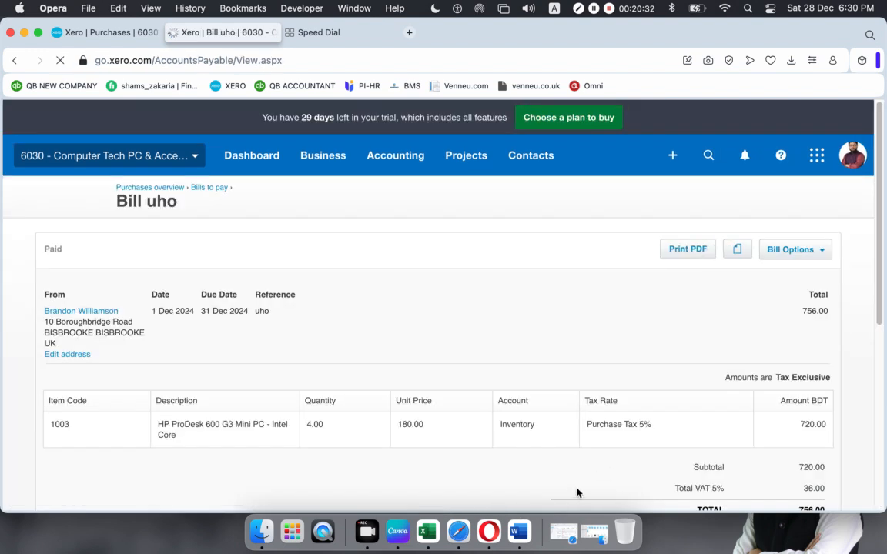
{"action": "scroll", "coordinate": [436, 414], "scroll_direction": "down", "scroll_amount": 5}
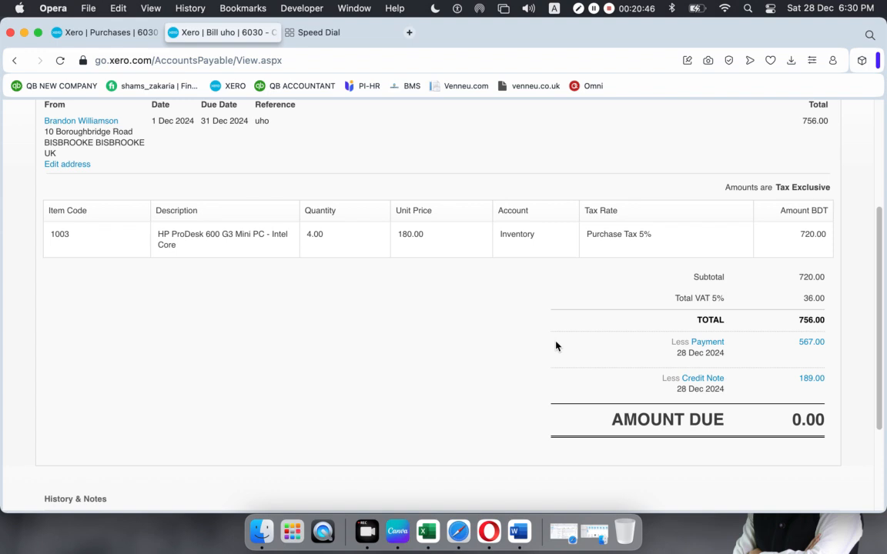
{"action": "scroll", "coordinate": [406, 332], "scroll_direction": "up", "scroll_amount": 2}
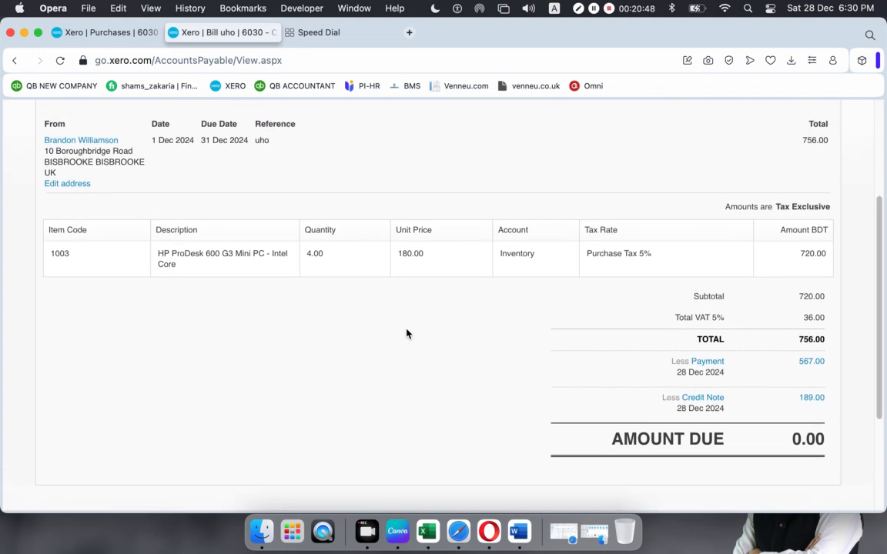
{"action": "left_click", "coordinate": [121, 33]}
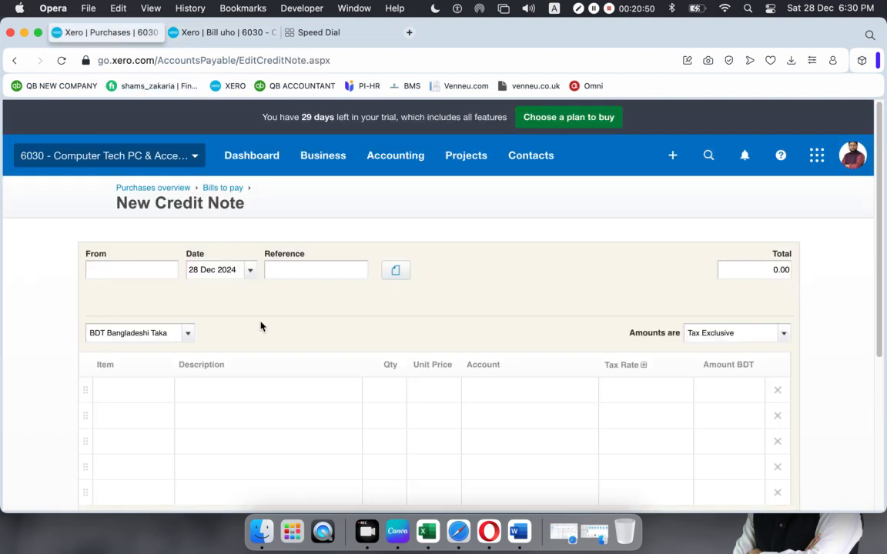
- Go to the Purchases overview and show the + New purchase document choices
{"action": "left_click", "coordinate": [140, 188]}
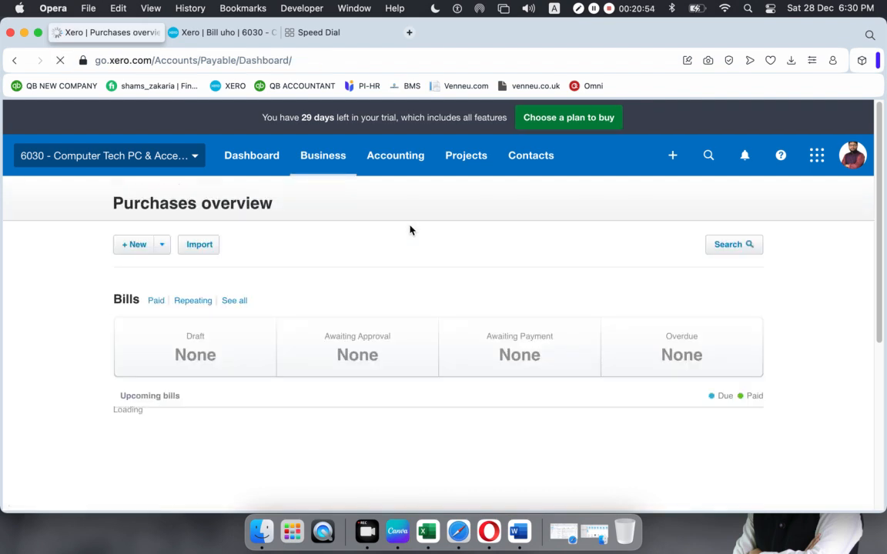
{"action": "left_click", "coordinate": [326, 154]}
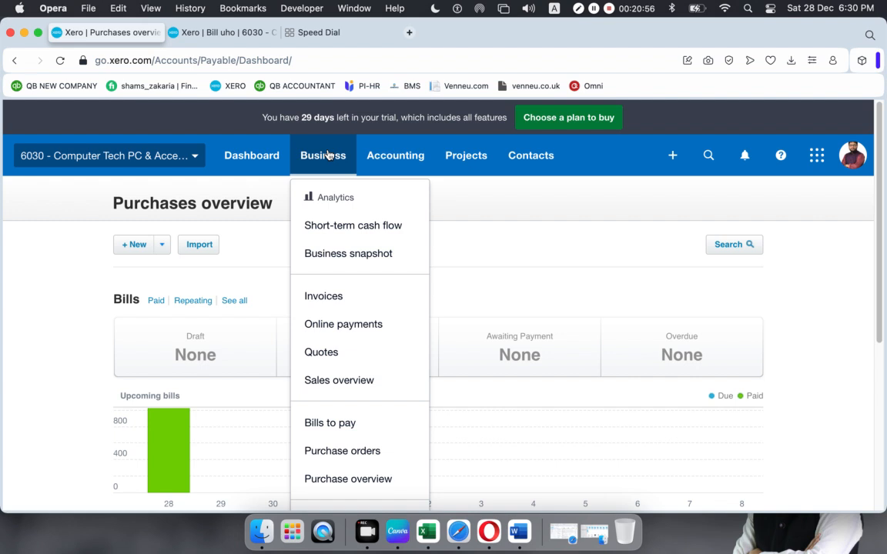
{"action": "left_click", "coordinate": [328, 482]}
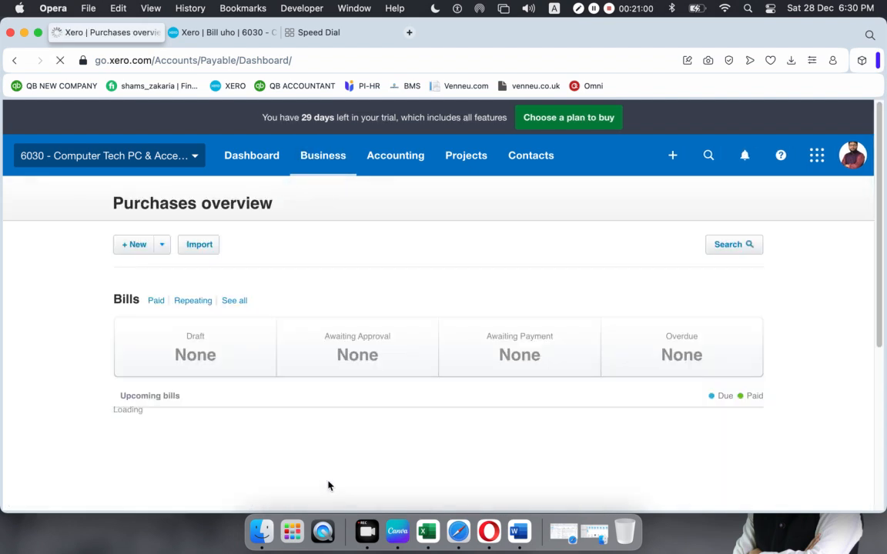
{"action": "left_click", "coordinate": [162, 245]}
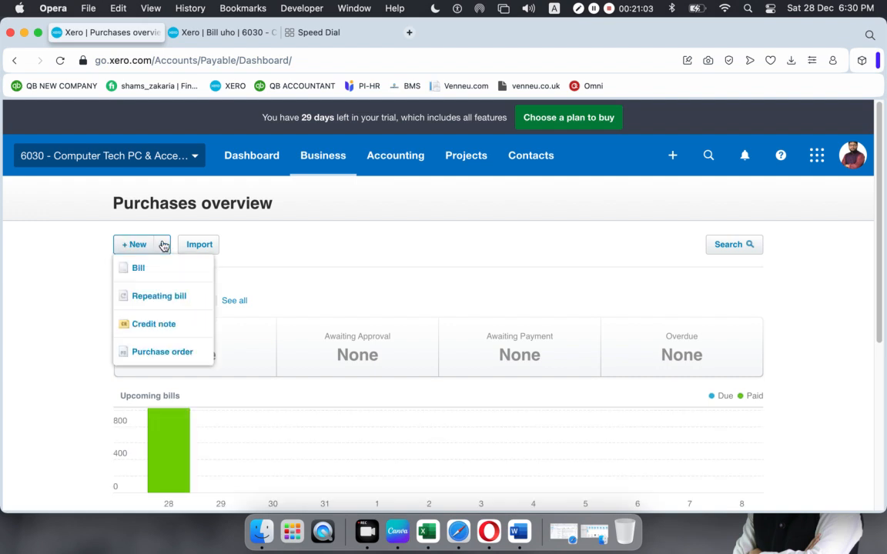
- Start a blank credit note from the + New menu, glancing at the settled bill's tab
{"action": "left_click", "coordinate": [154, 324]}
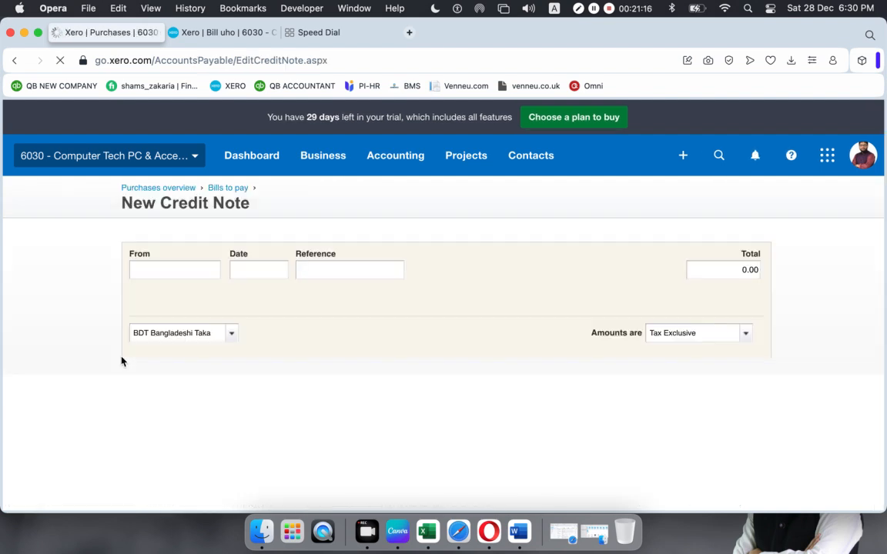
{"action": "left_click", "coordinate": [218, 32]}
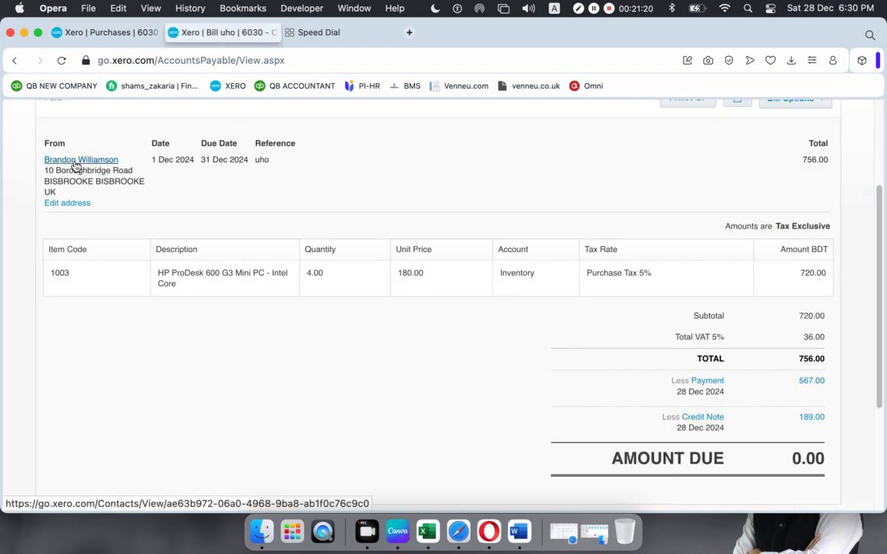
{"action": "left_click", "coordinate": [114, 34]}
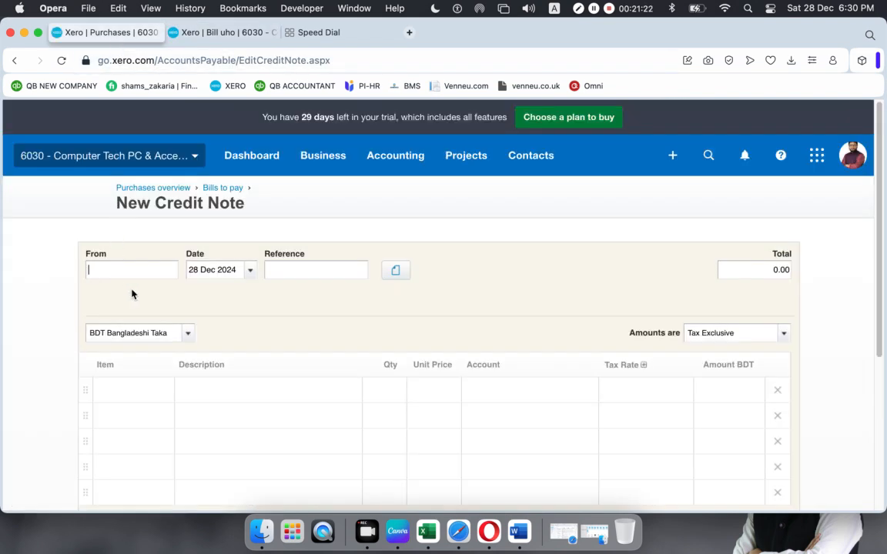
- Choose the supplier for the new credit note, checking the original bill in the other tab
{"action": "type", "text": "w"}
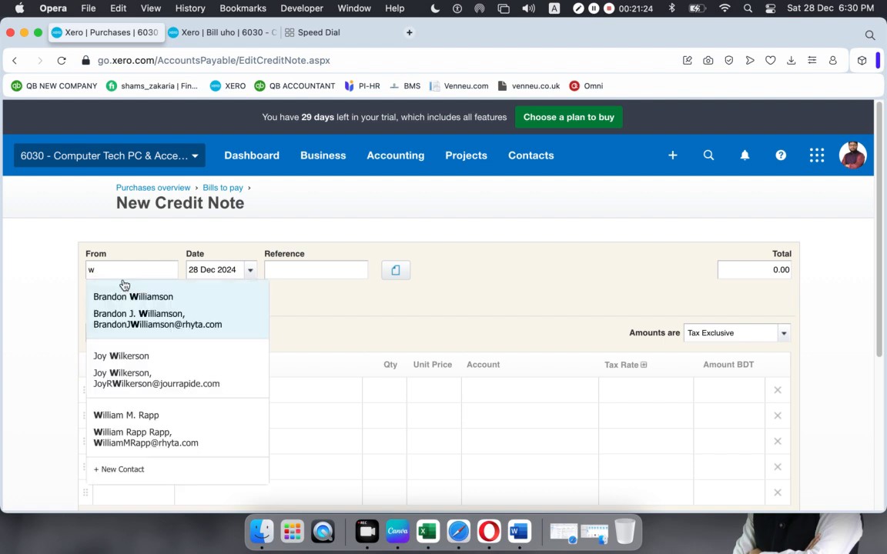
{"action": "left_click", "coordinate": [123, 294]}
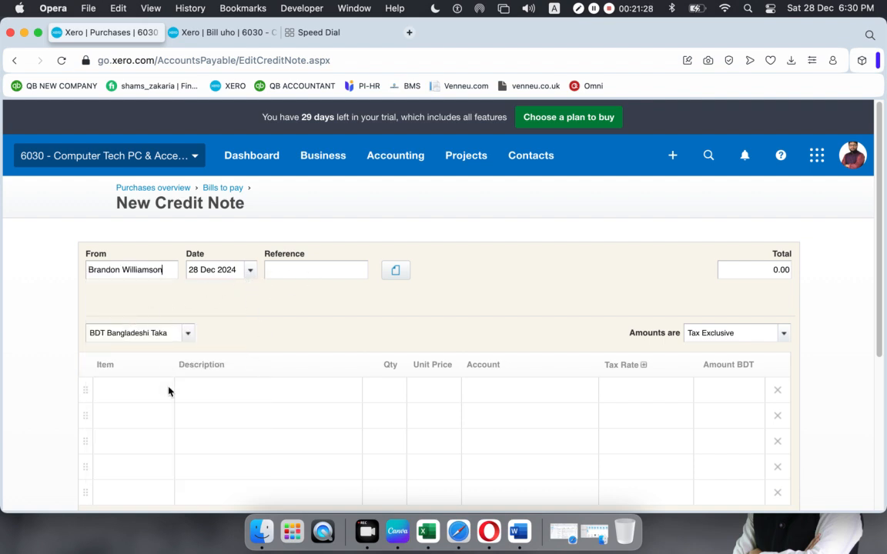
{"action": "left_click", "coordinate": [223, 32]}
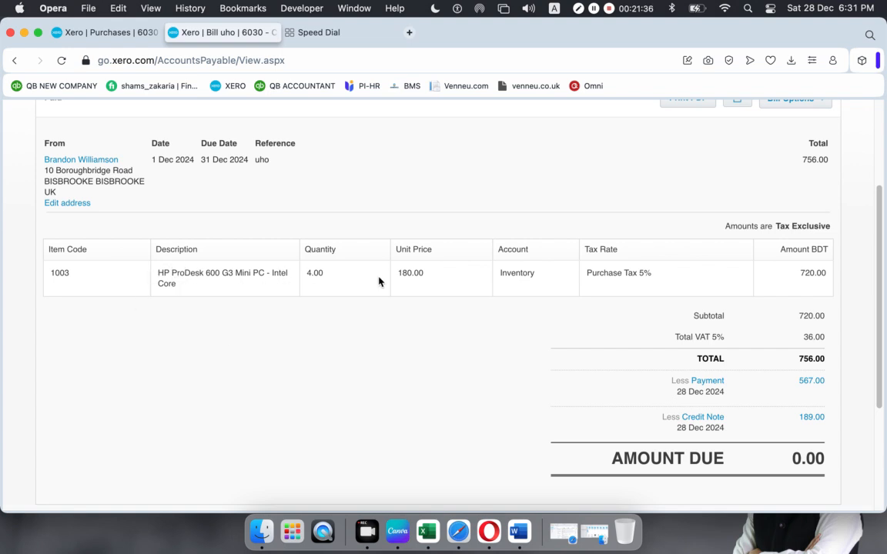
{"action": "left_click", "coordinate": [118, 31]}
- Add item 1003 HP ProDesk 600 G3 Mini PC to the first line with Purchase Tax 5%
{"action": "left_click", "coordinate": [135, 397]}
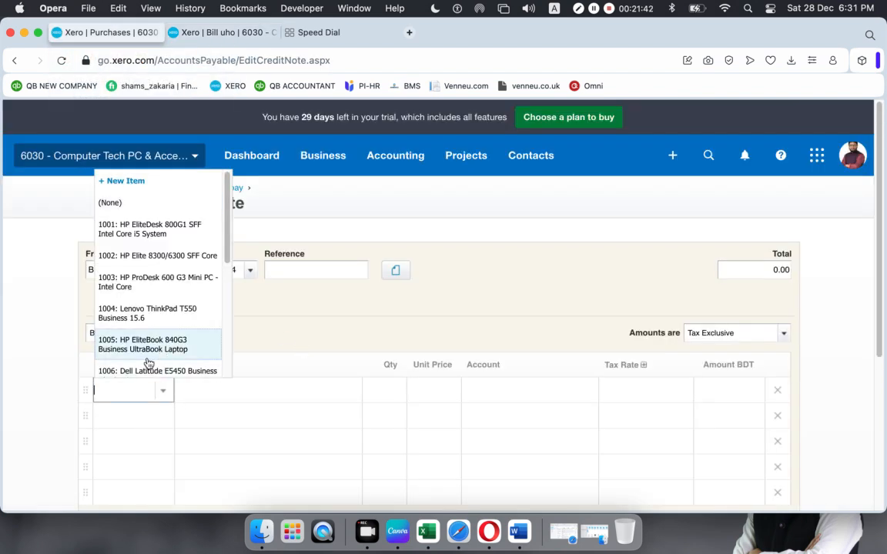
{"action": "left_click", "coordinate": [153, 281]}
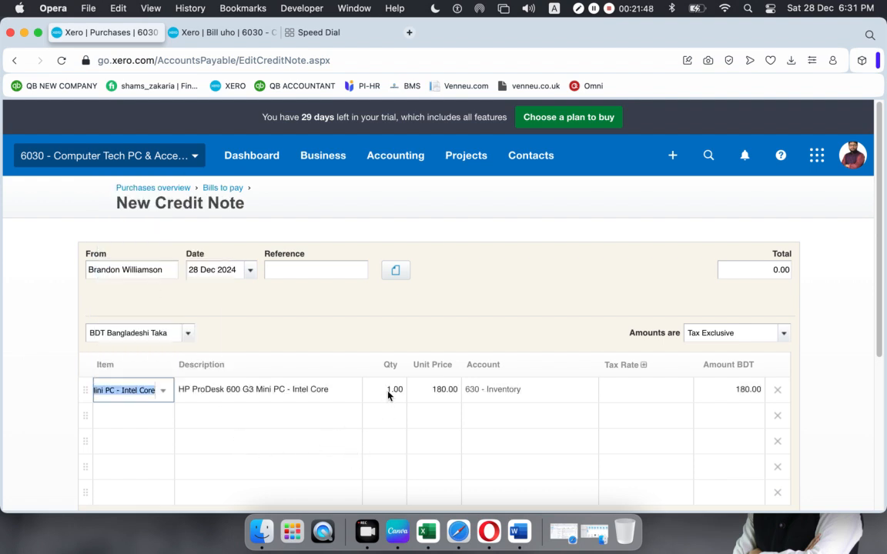
{"action": "scroll", "coordinate": [388, 394], "scroll_direction": "down", "scroll_amount": 1}
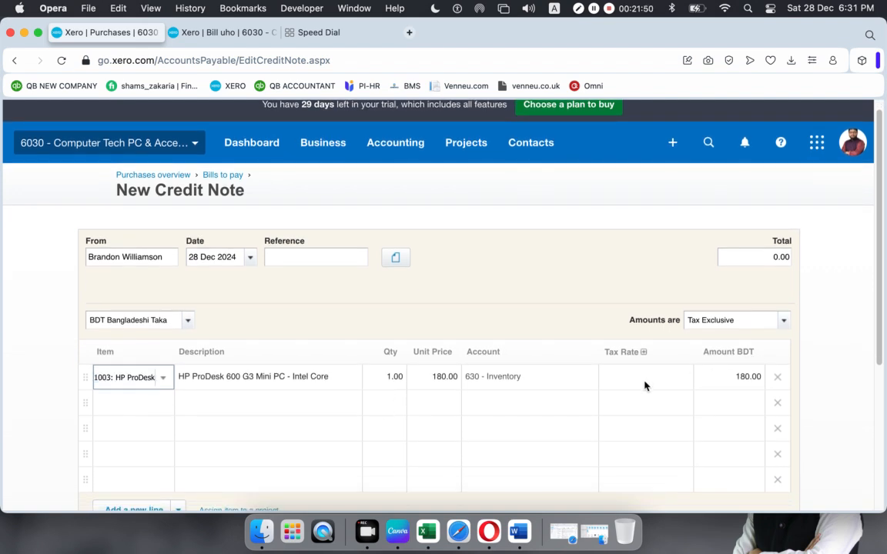
{"action": "left_click", "coordinate": [685, 384]}
{"action": "left_click", "coordinate": [685, 382]}
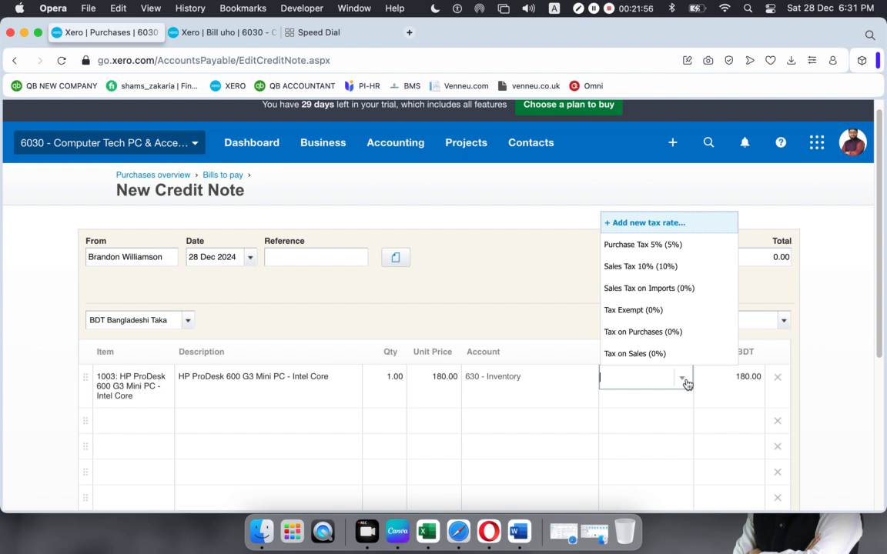
{"action": "left_click", "coordinate": [616, 243]}
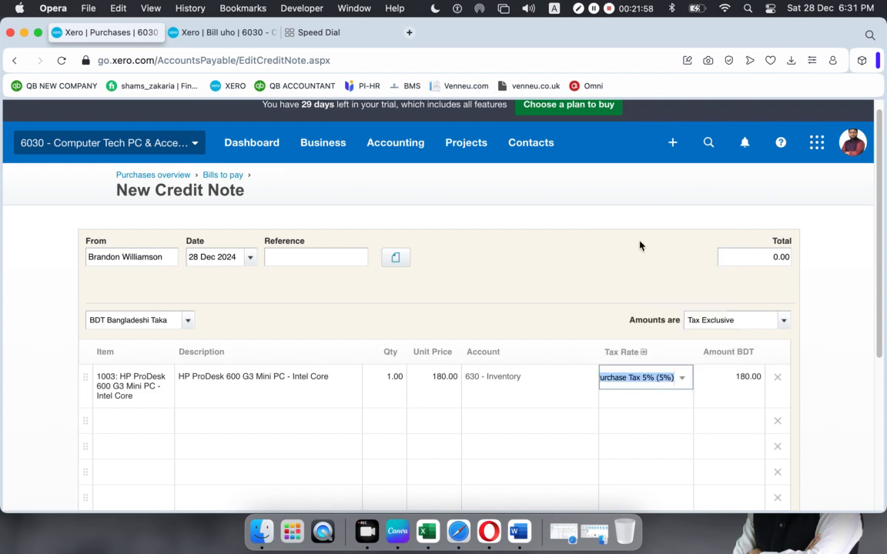
{"action": "left_click", "coordinate": [528, 302]}
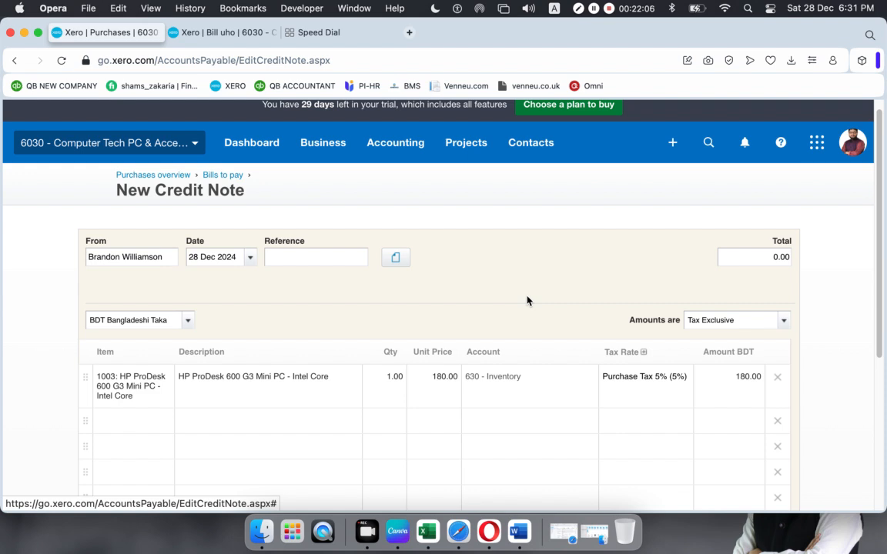
{"action": "left_click", "coordinate": [438, 376]}
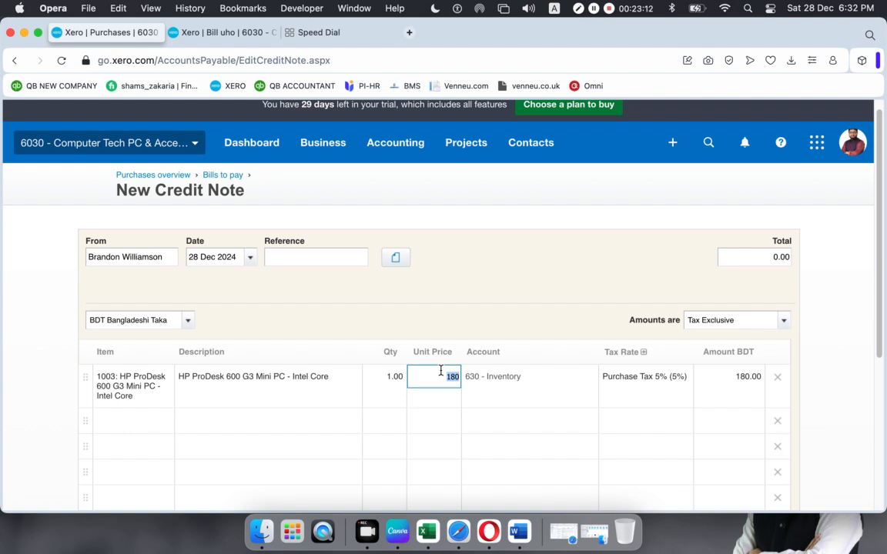
- Try a 176.40 unit price, then restore it to 180.00 so the credit note totals 189.00
{"action": "type", "text": "176.40"}
{"action": "left_click", "coordinate": [434, 353]}
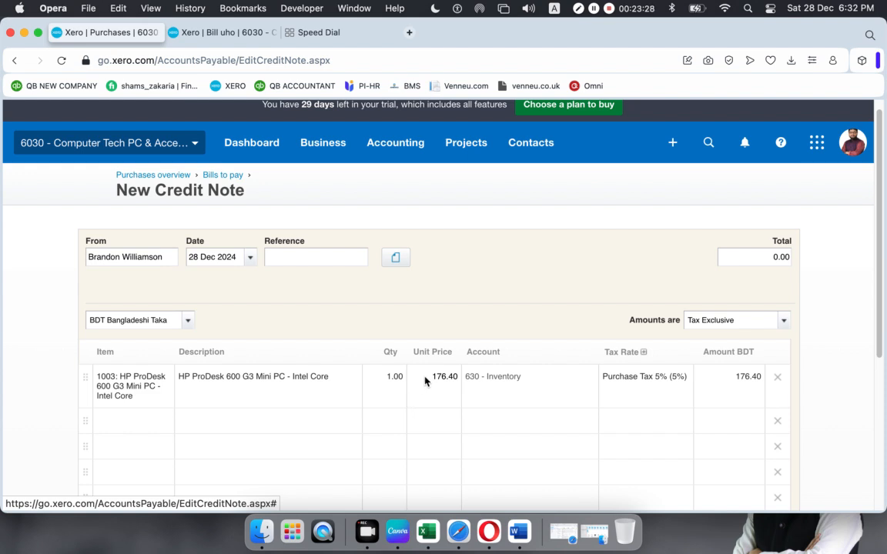
{"action": "left_click", "coordinate": [425, 376]}
{"action": "type", "text": "80"}
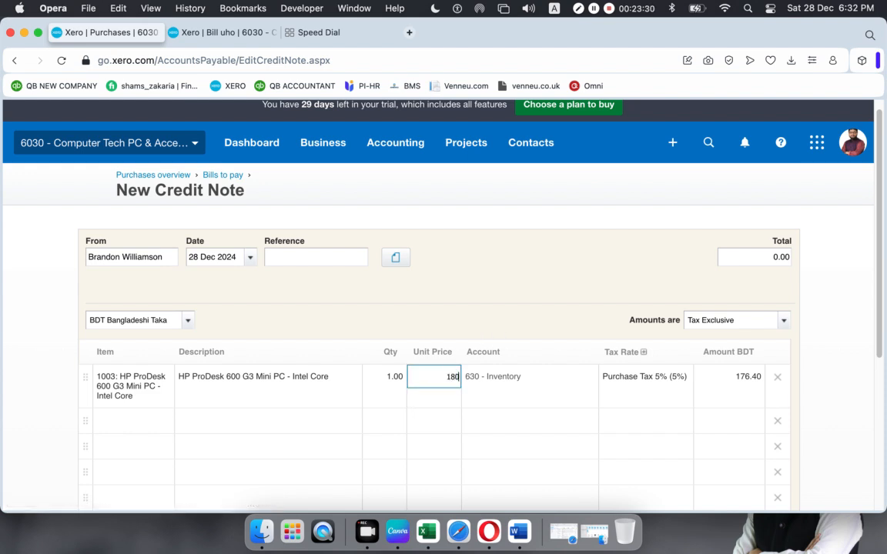
{"action": "left_click", "coordinate": [589, 313]}
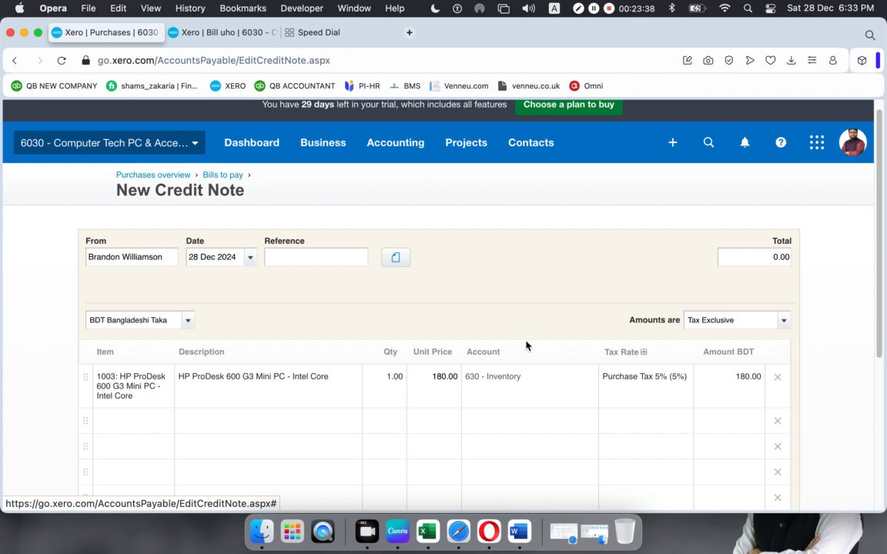
{"action": "scroll", "coordinate": [527, 345], "scroll_direction": "down", "scroll_amount": 5}
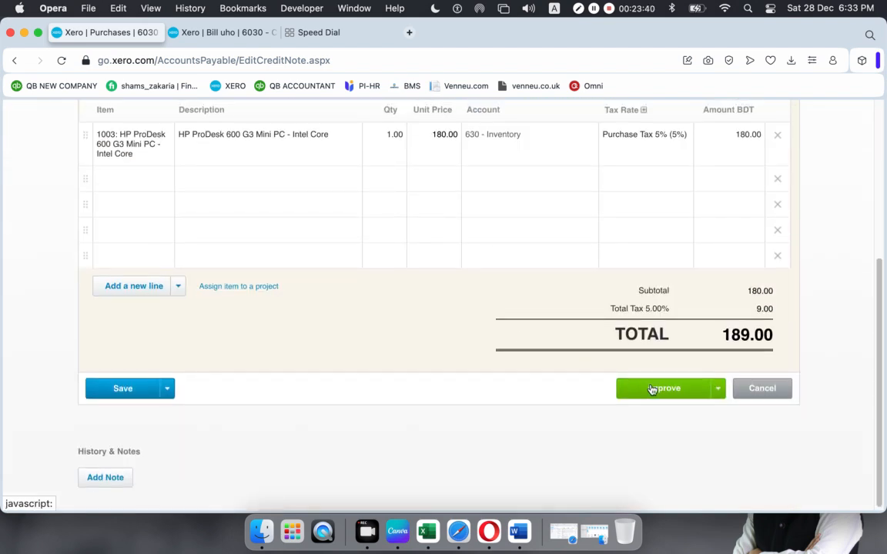
- Approve the 189.00 credit note and review it and the Receive a cash refund form
{"action": "left_click", "coordinate": [675, 390]}
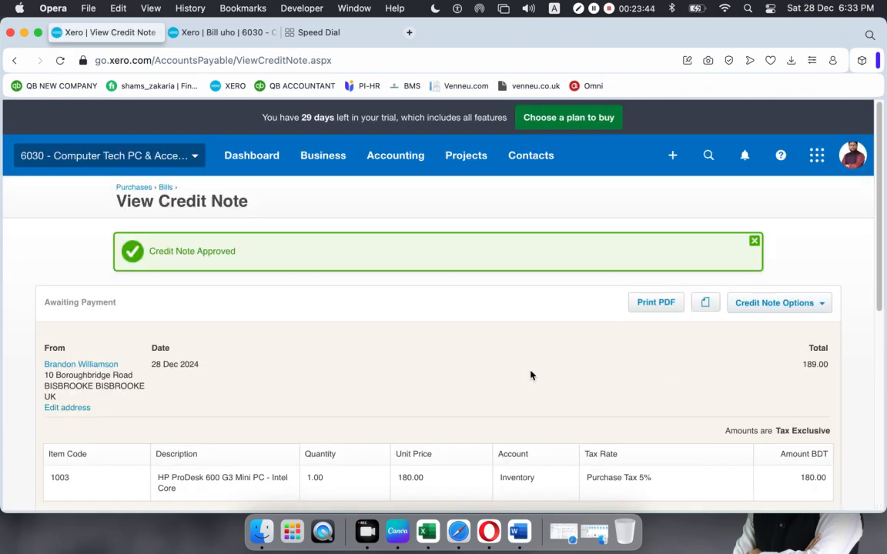
{"action": "scroll", "coordinate": [488, 373], "scroll_direction": "down", "scroll_amount": 7}
{"action": "scroll", "coordinate": [481, 370], "scroll_direction": "up", "scroll_amount": 2}
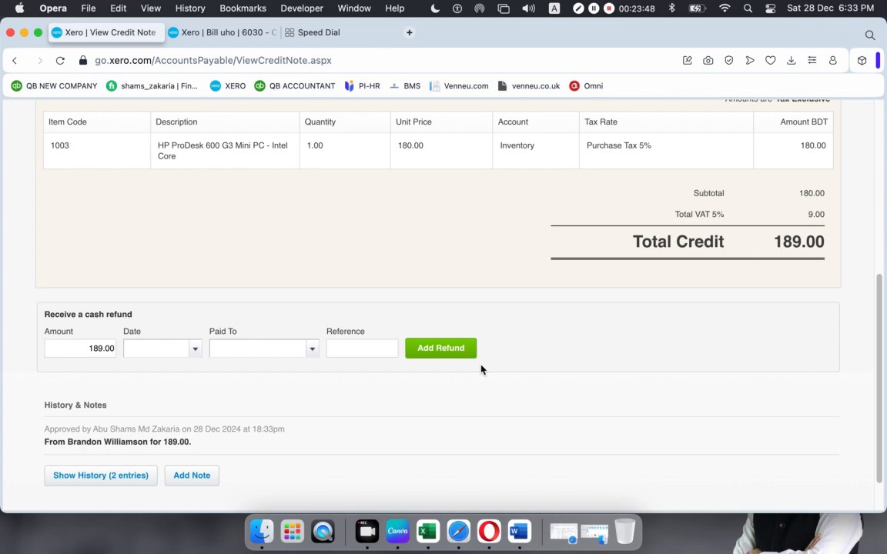
{"action": "scroll", "coordinate": [481, 369], "scroll_direction": "up", "scroll_amount": 5}
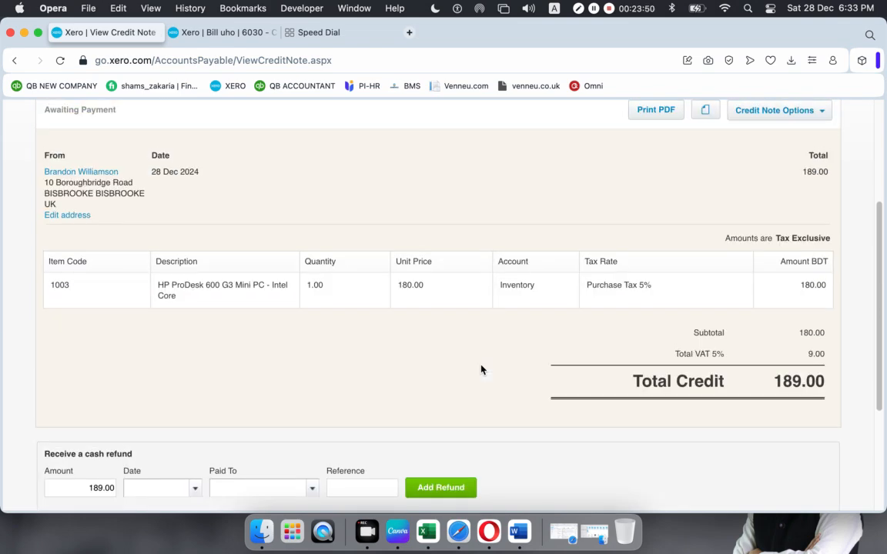
{"action": "scroll", "coordinate": [480, 370], "scroll_direction": "down", "scroll_amount": 1}
{"action": "scroll", "coordinate": [481, 370], "scroll_direction": "up", "scroll_amount": 6}
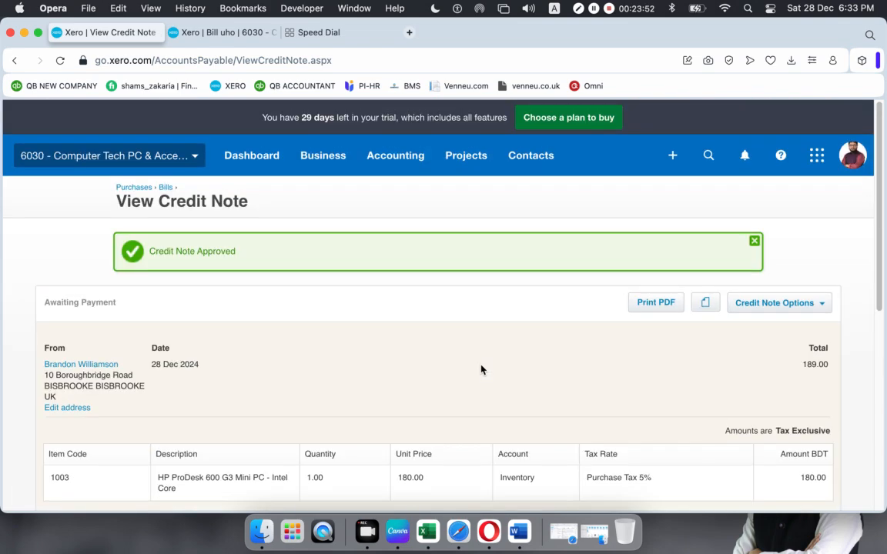
{"action": "scroll", "coordinate": [480, 369], "scroll_direction": "down", "scroll_amount": 5}
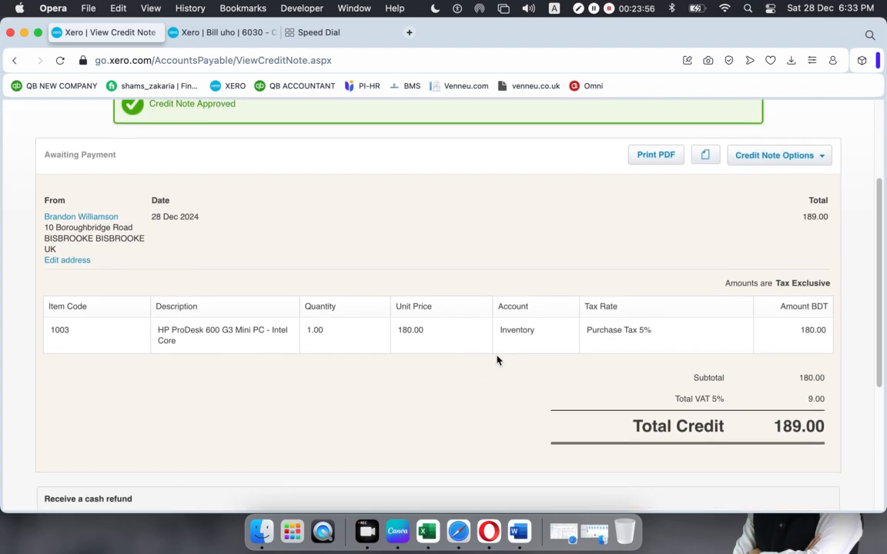
{"action": "scroll", "coordinate": [497, 358], "scroll_direction": "down", "scroll_amount": 8}
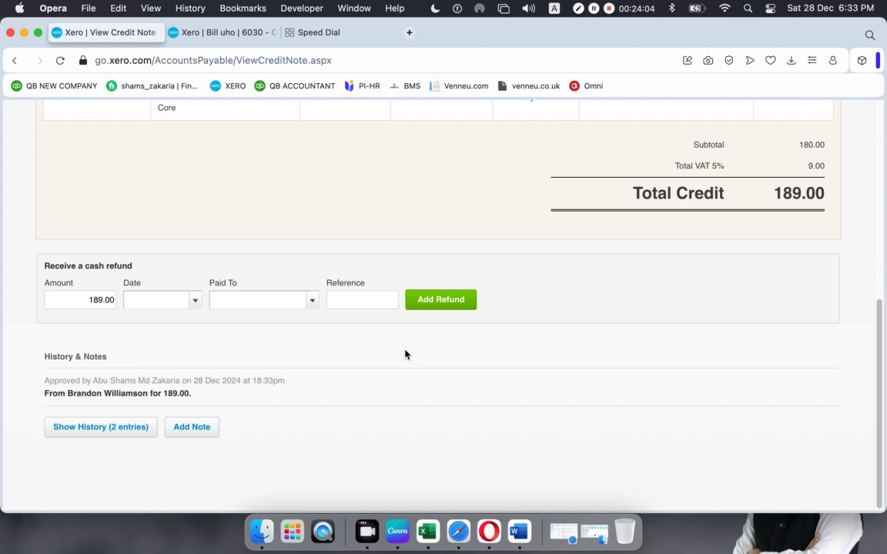
- Record the 189.00 cash refund dated 28 Dec 2024 into 101 - RBS Bank
{"action": "left_click", "coordinate": [311, 305]}
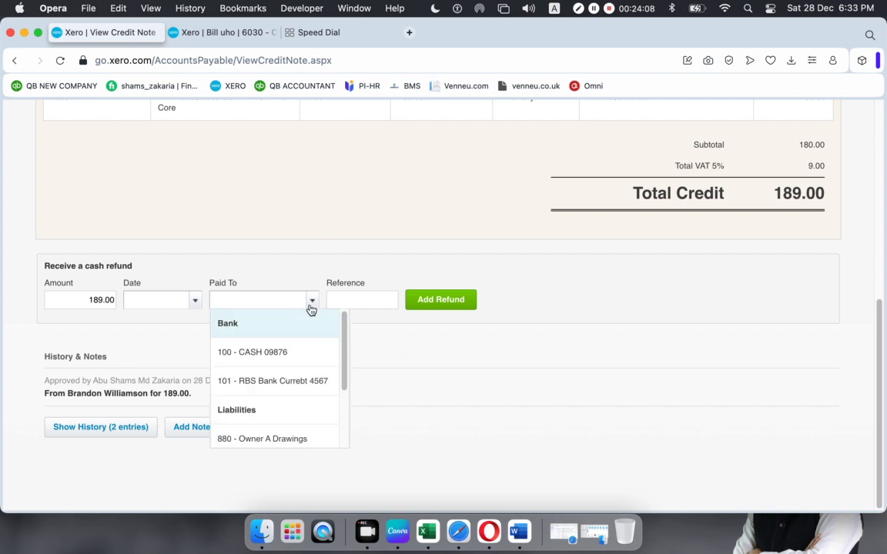
{"action": "left_click", "coordinate": [297, 286]}
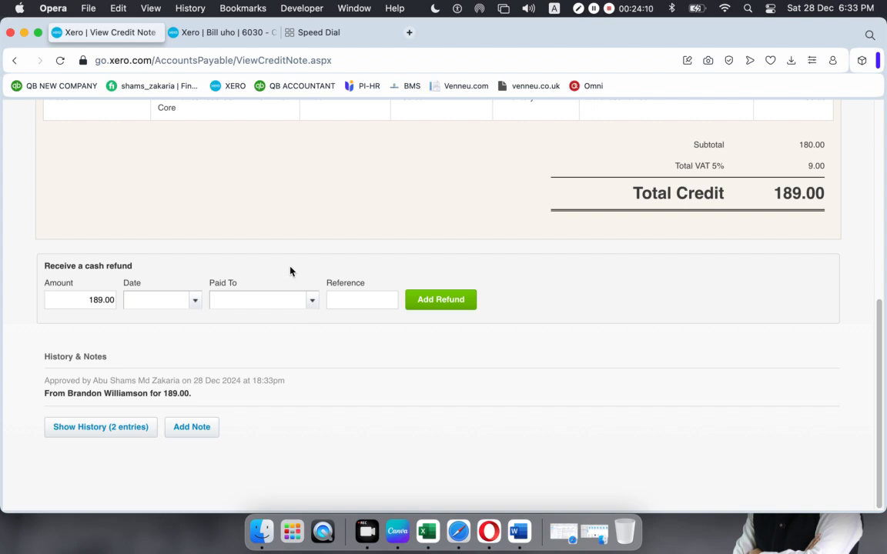
{"action": "scroll", "coordinate": [290, 267], "scroll_direction": "up", "scroll_amount": 5}
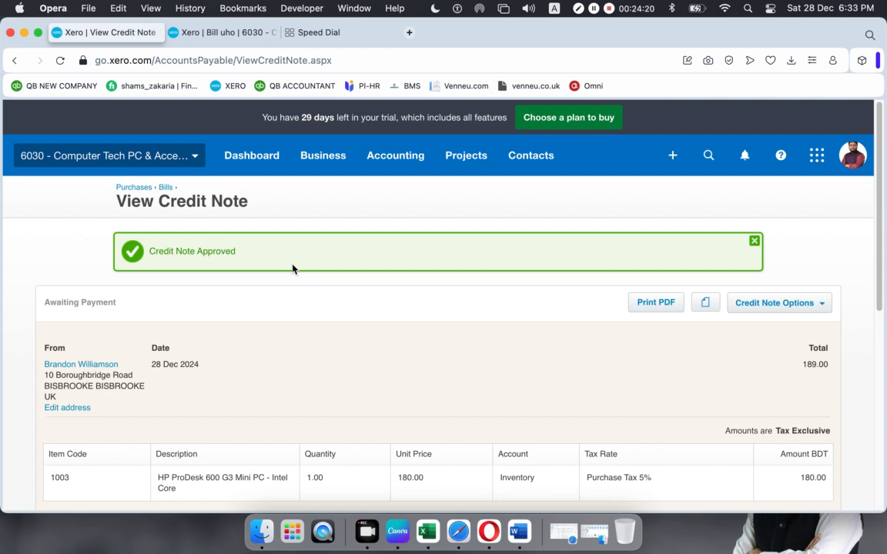
{"action": "scroll", "coordinate": [292, 268], "scroll_direction": "down", "scroll_amount": 5}
{"action": "scroll", "coordinate": [293, 268], "scroll_direction": "down", "scroll_amount": 4}
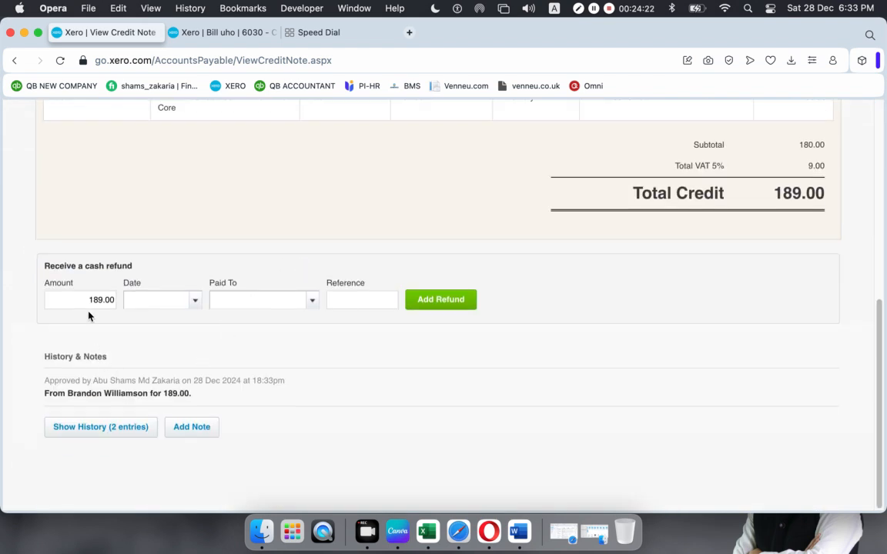
{"action": "left_click", "coordinate": [196, 303]}
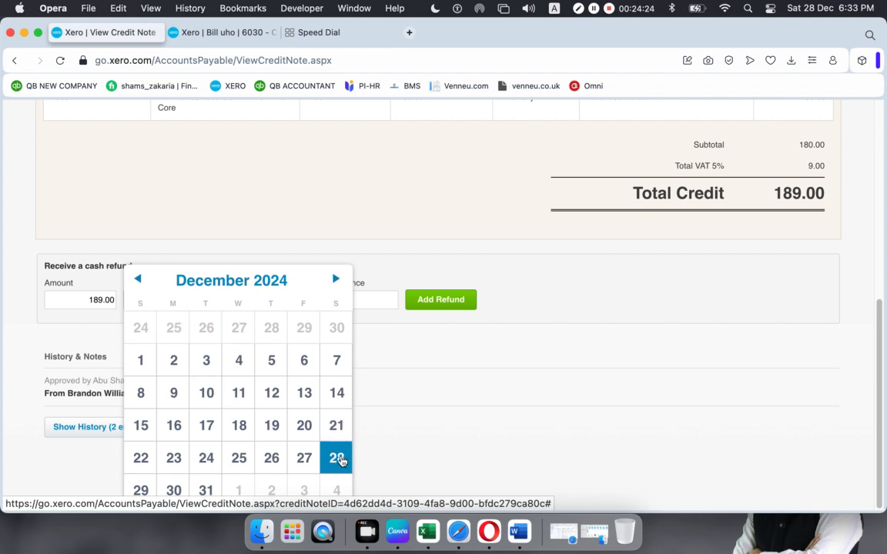
{"action": "left_click", "coordinate": [338, 458]}
{"action": "left_click", "coordinate": [314, 307]}
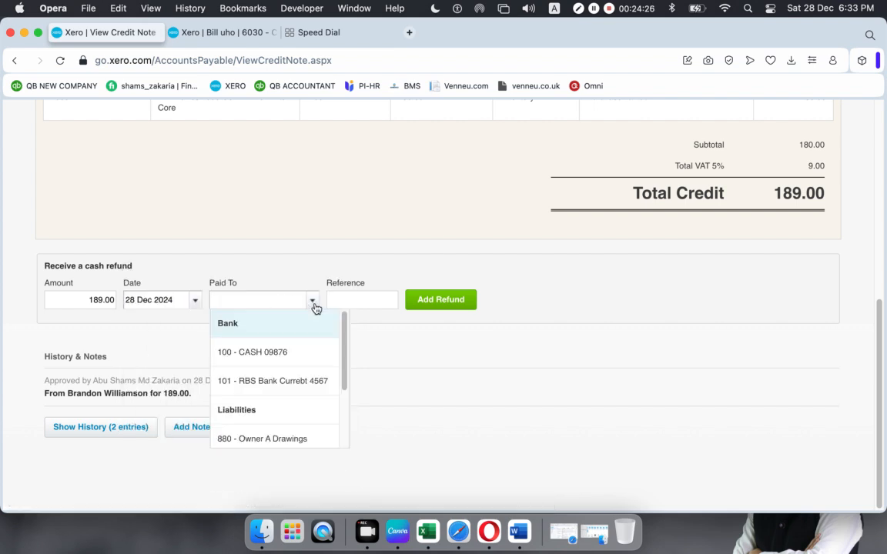
{"action": "left_click", "coordinate": [291, 390]}
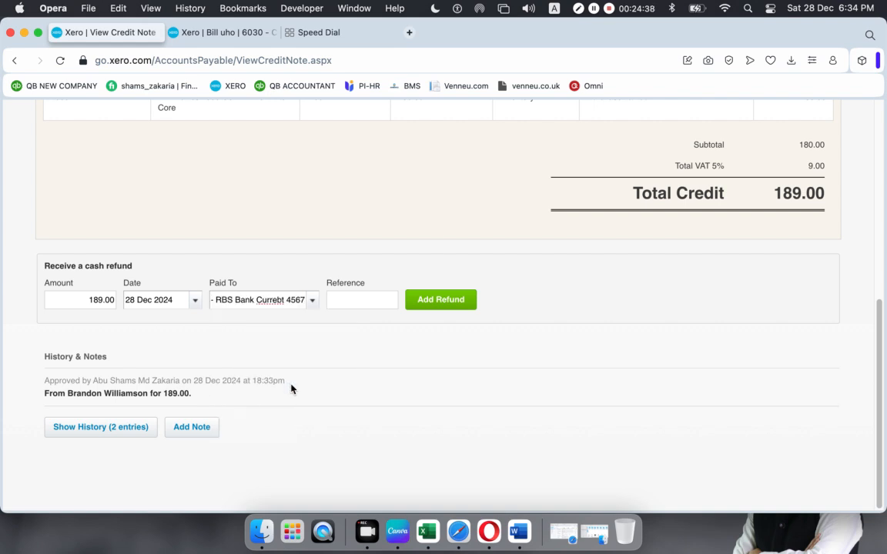
{"action": "left_click", "coordinate": [458, 303]}
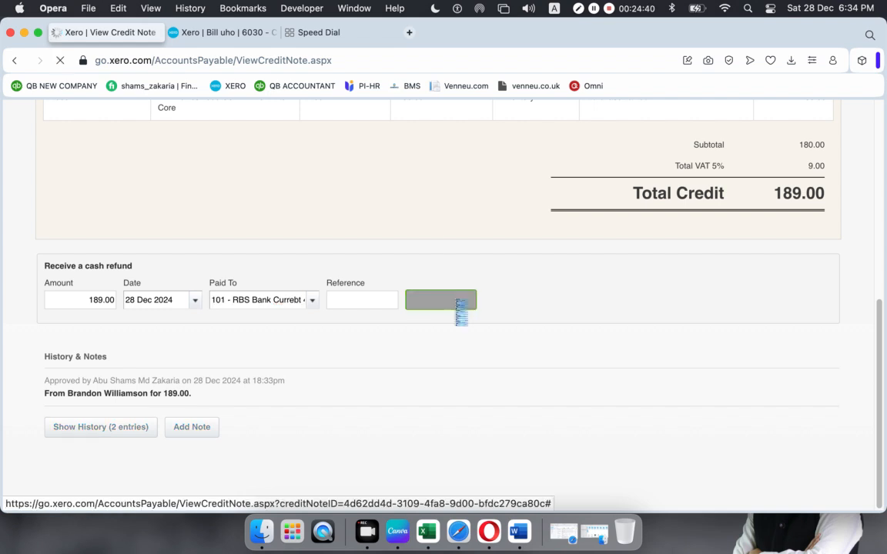
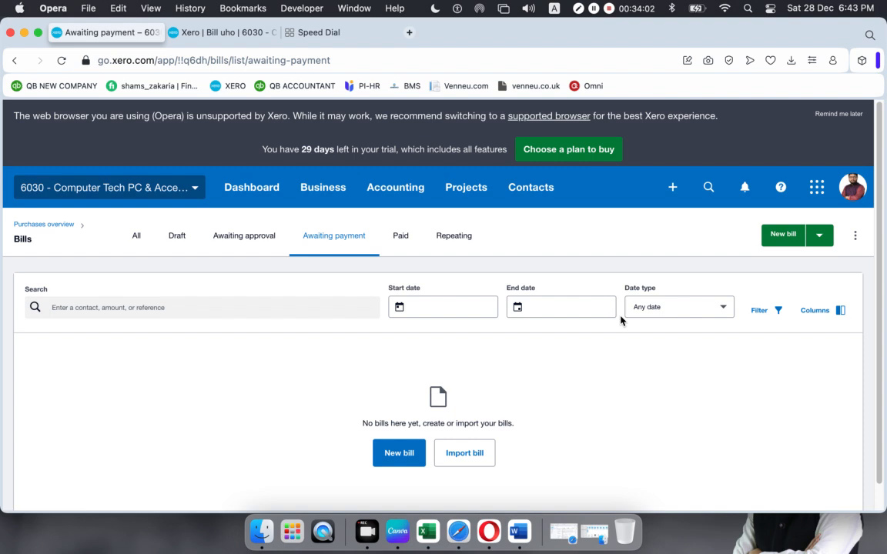
- Dismiss the browser warning, open Accounting > Advanced > Chart of accounts, and minimize Opera
{"action": "left_click", "coordinate": [836, 114]}
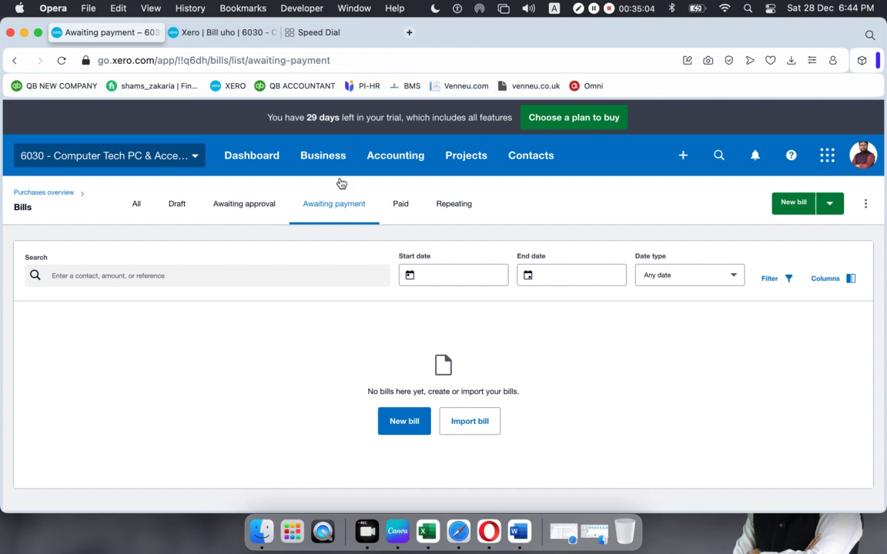
{"action": "left_click", "coordinate": [377, 156]}
{"action": "left_click", "coordinate": [394, 259]}
{"action": "left_click", "coordinate": [501, 323]}
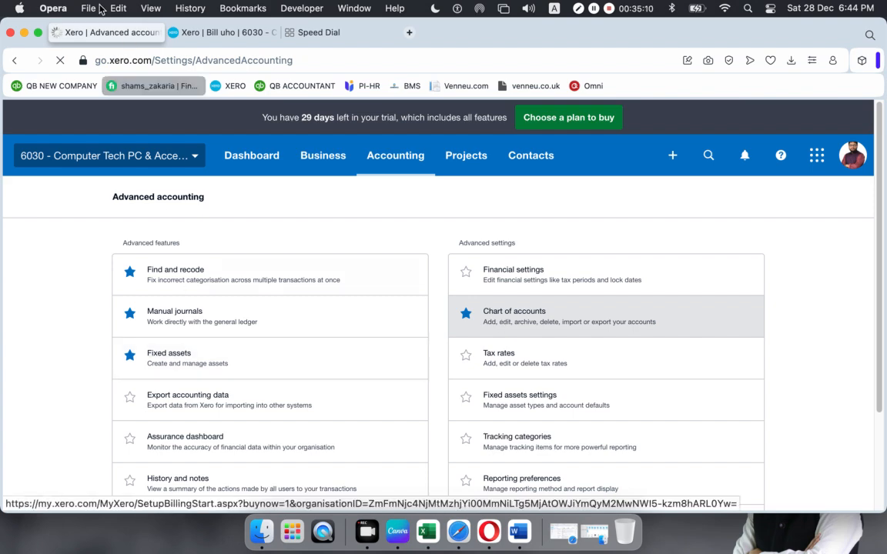
{"action": "left_click", "coordinate": [24, 33]}
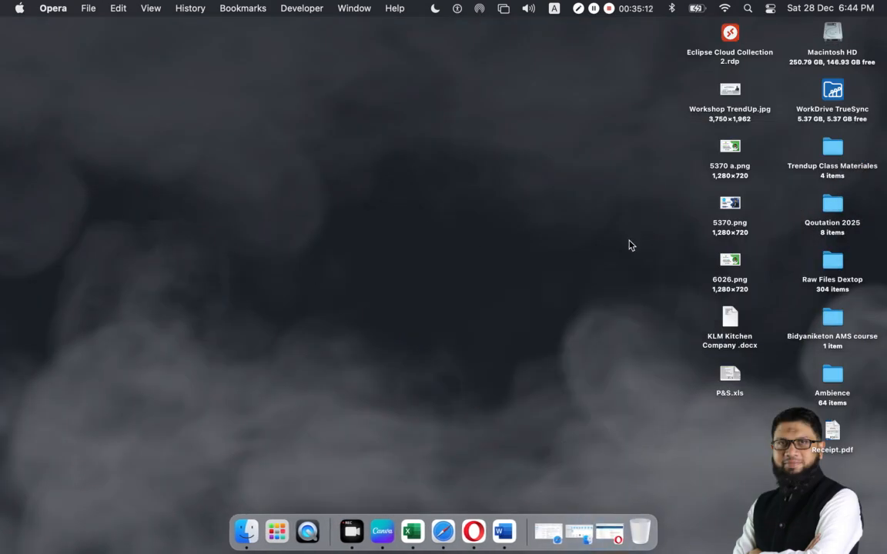
- Open the Metro Bank statement PDF from Trendup Class Materiales > Total 13 Classes > Xero > Xero-04
{"action": "double_click", "coordinate": [835, 143]}
{"action": "double_click", "coordinate": [464, 95]}
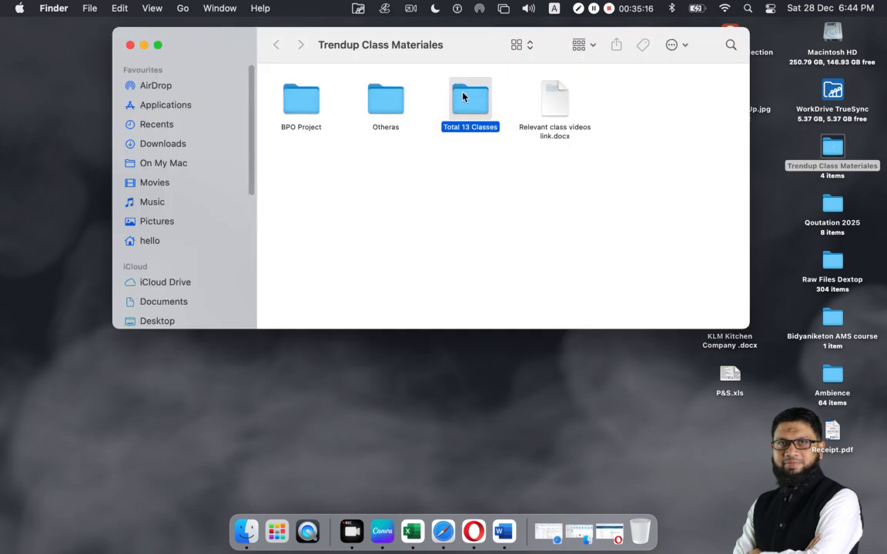
{"action": "double_click", "coordinate": [555, 100]}
{"action": "double_click", "coordinate": [599, 105]}
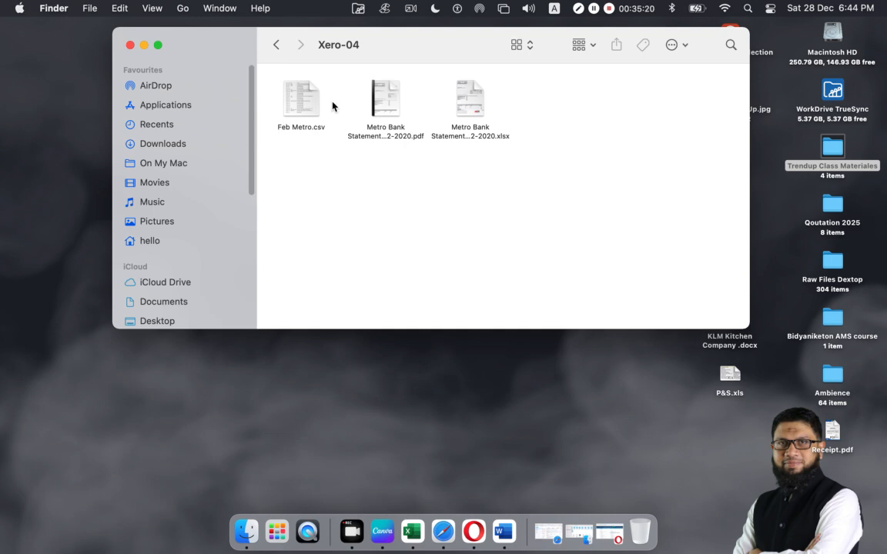
{"action": "left_click", "coordinate": [386, 105]}
{"action": "double_click", "coordinate": [386, 104]}
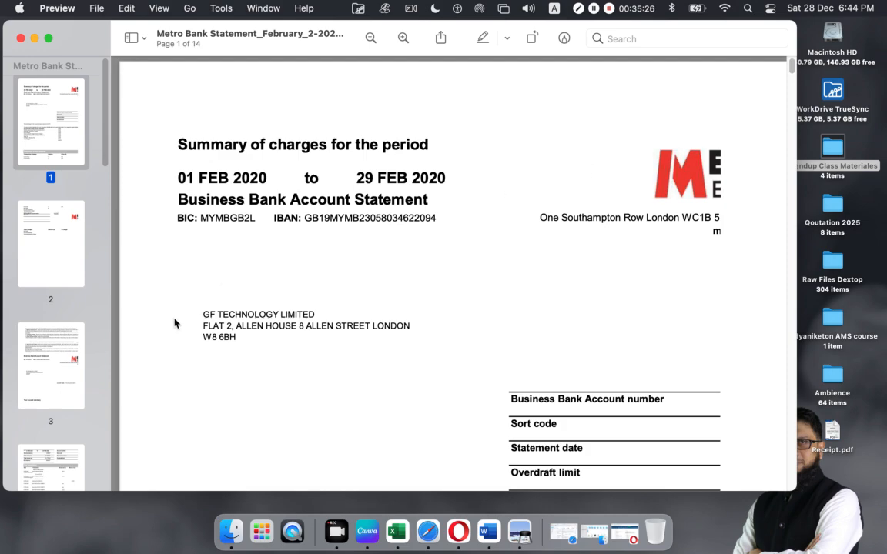
- Review the statement, highlight the 01 to 29 Feb 2020 period, and minimize Preview
{"action": "scroll", "coordinate": [247, 284], "scroll_direction": "down", "scroll_amount": 5}
{"action": "scroll", "coordinate": [251, 284], "scroll_direction": "down", "scroll_amount": 10}
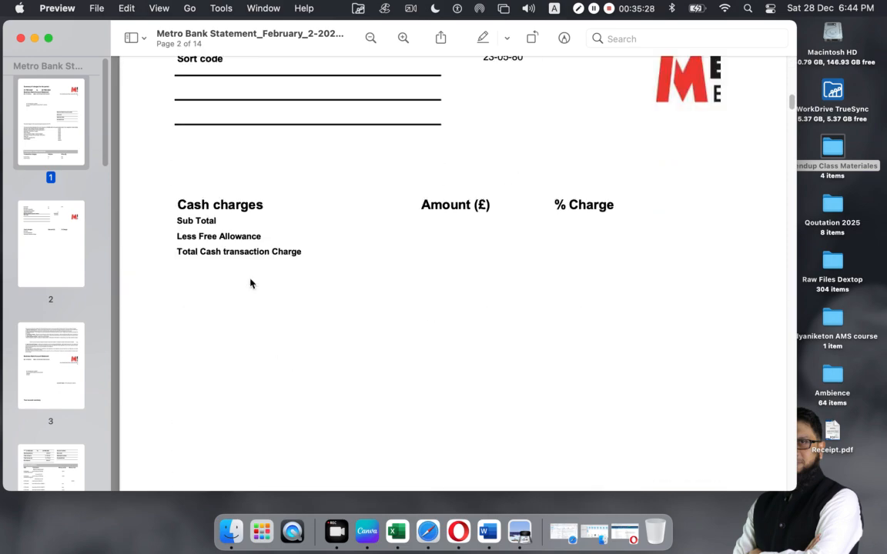
{"action": "scroll", "coordinate": [250, 284], "scroll_direction": "down", "scroll_amount": 12}
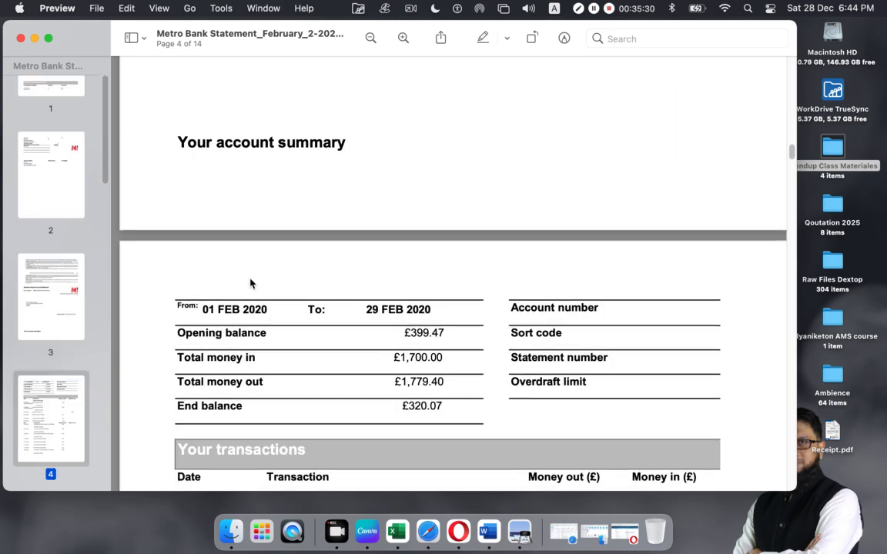
{"action": "scroll", "coordinate": [250, 284], "scroll_direction": "down", "scroll_amount": 6}
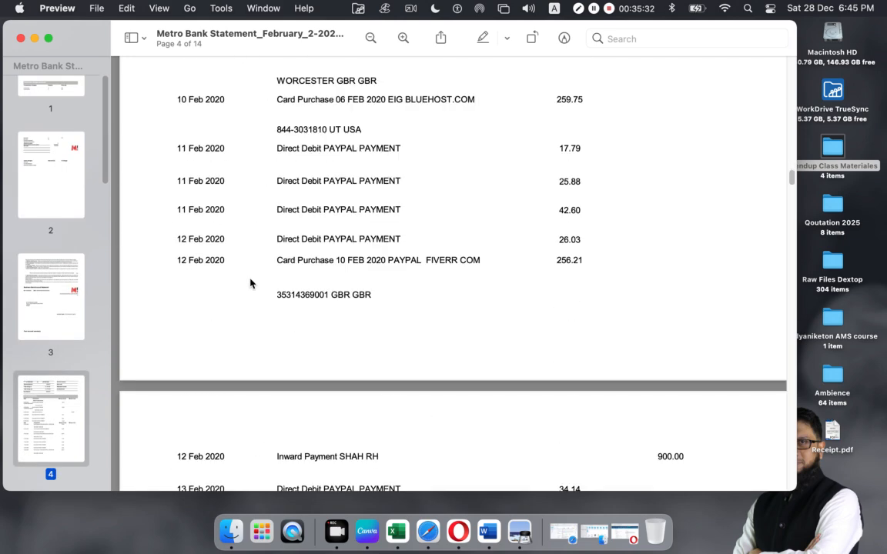
{"action": "scroll", "coordinate": [251, 284], "scroll_direction": "up", "scroll_amount": 10}
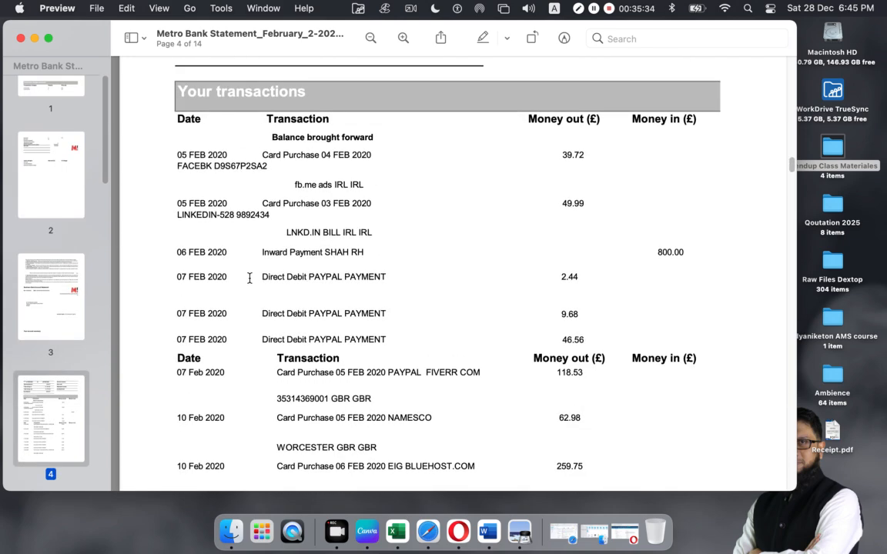
{"action": "scroll", "coordinate": [242, 294], "scroll_direction": "up", "scroll_amount": 20}
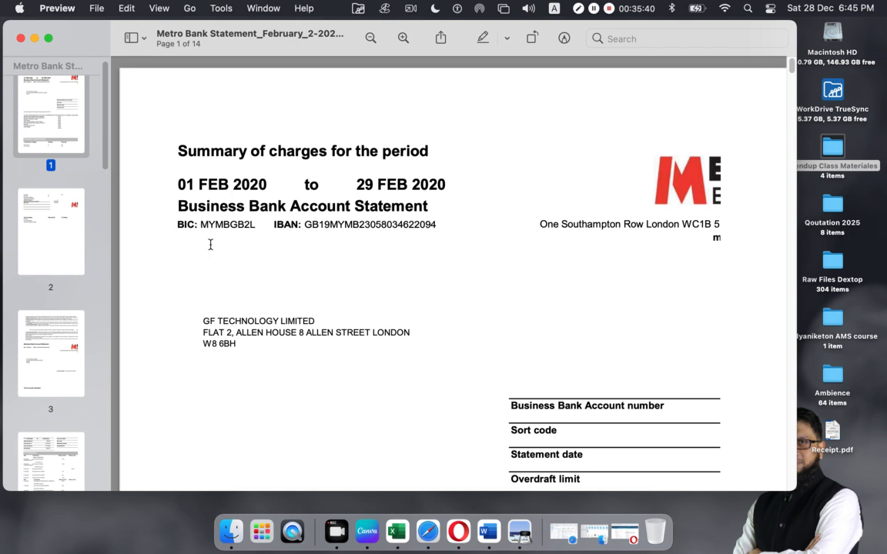
{"action": "left_click_drag", "start_coordinate": [179, 185], "coordinate": [242, 185]}
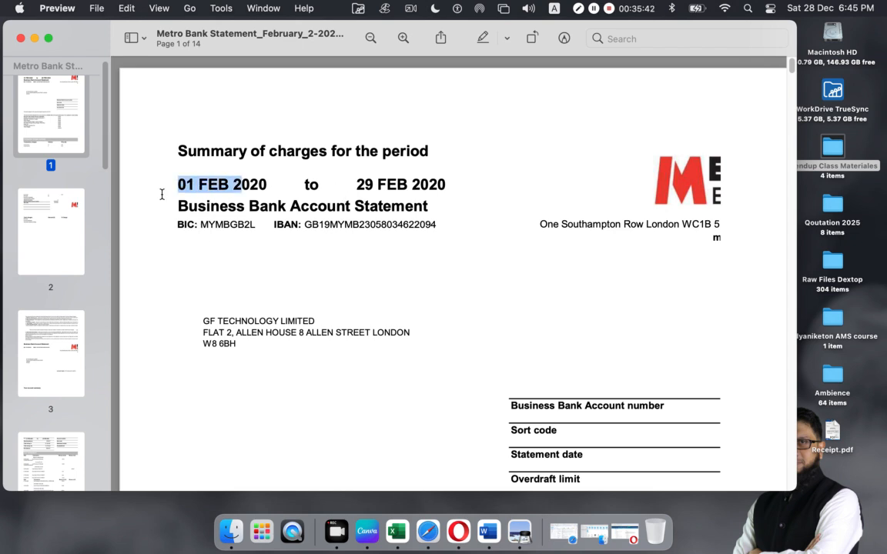
{"action": "left_click_drag", "start_coordinate": [356, 185], "coordinate": [441, 190]}
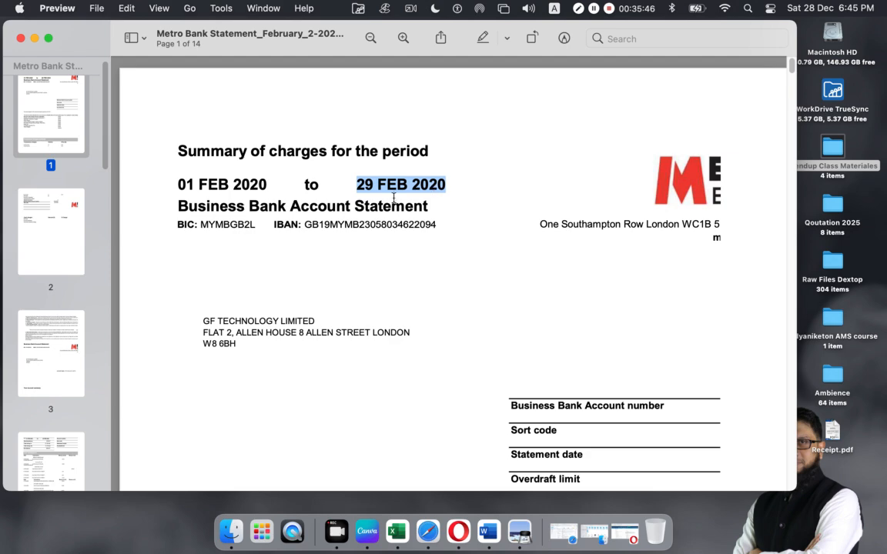
{"action": "left_click", "coordinate": [34, 38]}
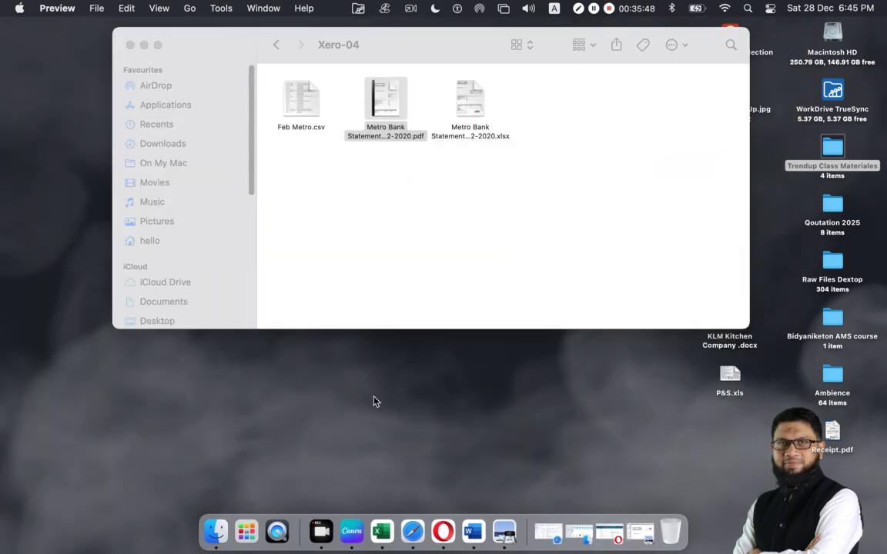
- Back in Xero, choose Add Bank Account without a bank feed and continue
{"action": "left_click", "coordinate": [453, 525]}
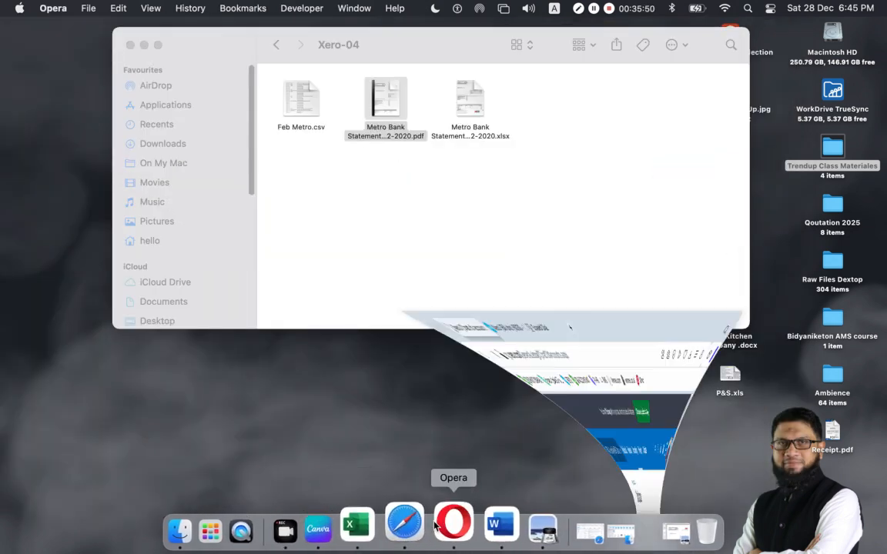
{"action": "scroll", "coordinate": [356, 402], "scroll_direction": "down", "scroll_amount": 5}
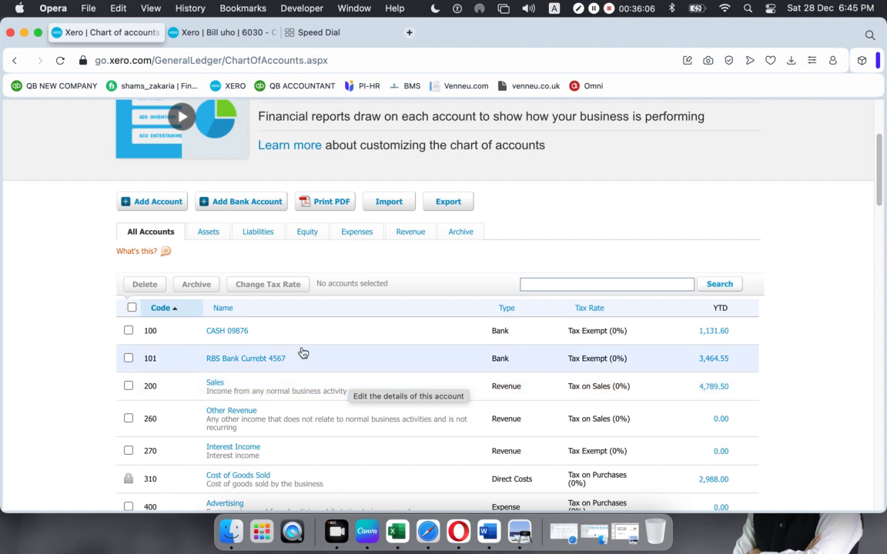
{"action": "left_click", "coordinate": [236, 202]}
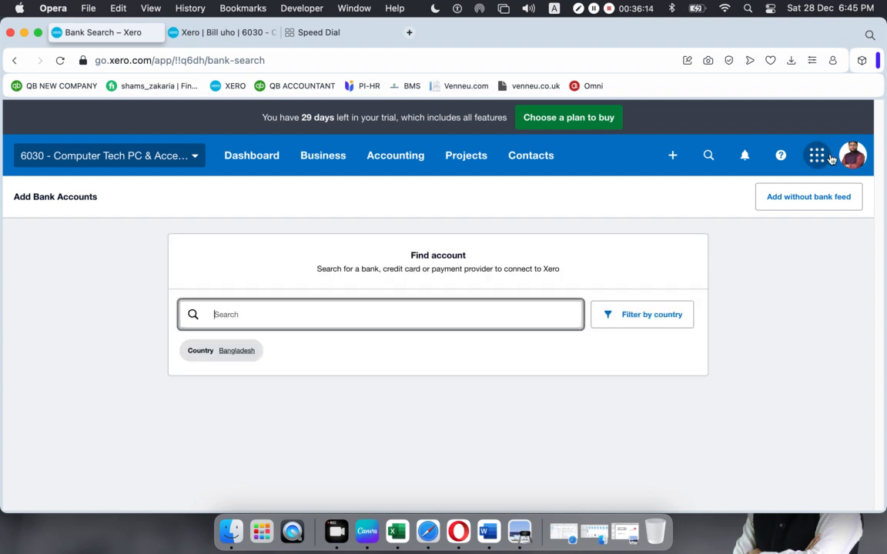
{"action": "left_click", "coordinate": [795, 205]}
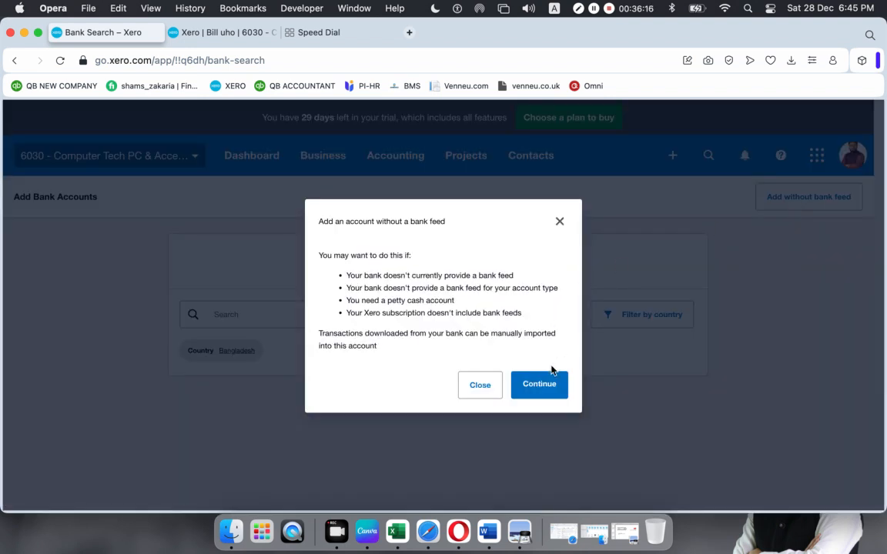
{"action": "left_click", "coordinate": [536, 384]}
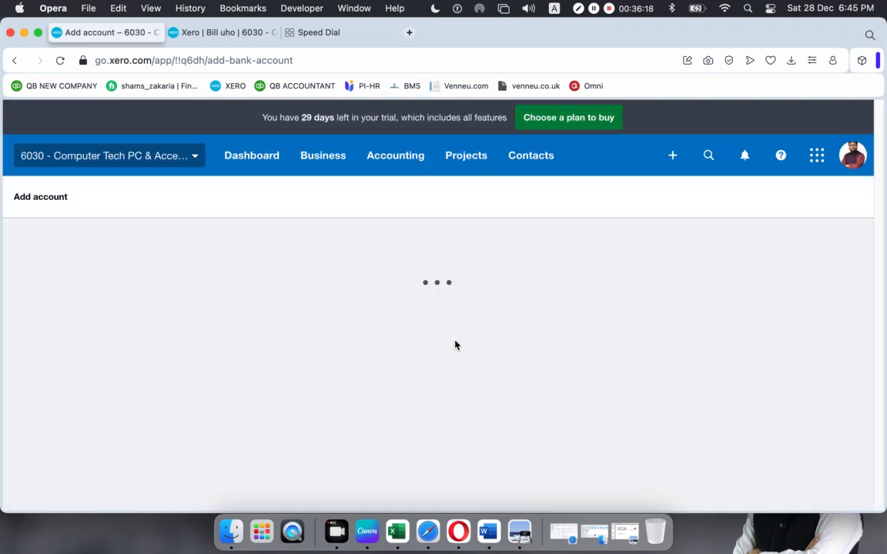
- Set the bank to Metro Bank, use the saved account name, and append its last four digits
{"action": "scroll", "coordinate": [370, 337], "scroll_direction": "down", "scroll_amount": 2}
{"action": "left_click", "coordinate": [336, 348]}
{"action": "type", "text": "Metro"}
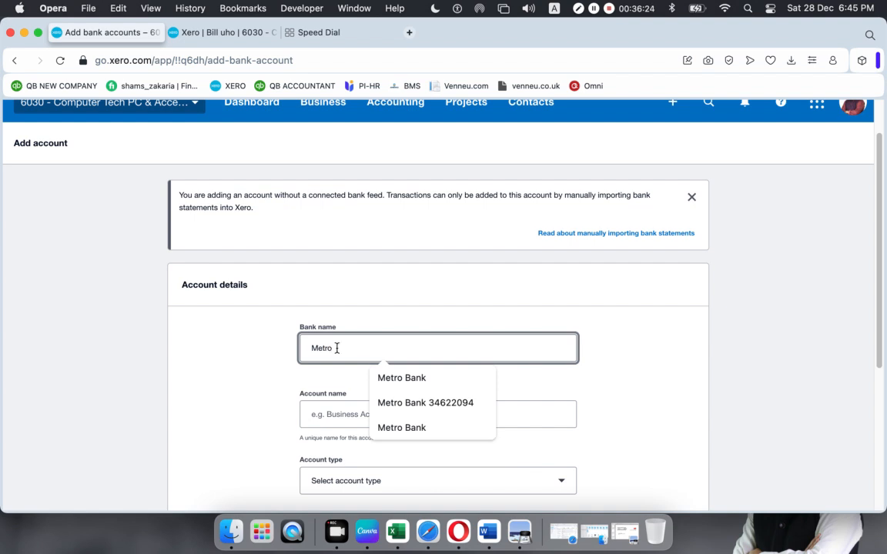
{"action": "left_click", "coordinate": [415, 383]}
{"action": "left_click", "coordinate": [323, 415]}
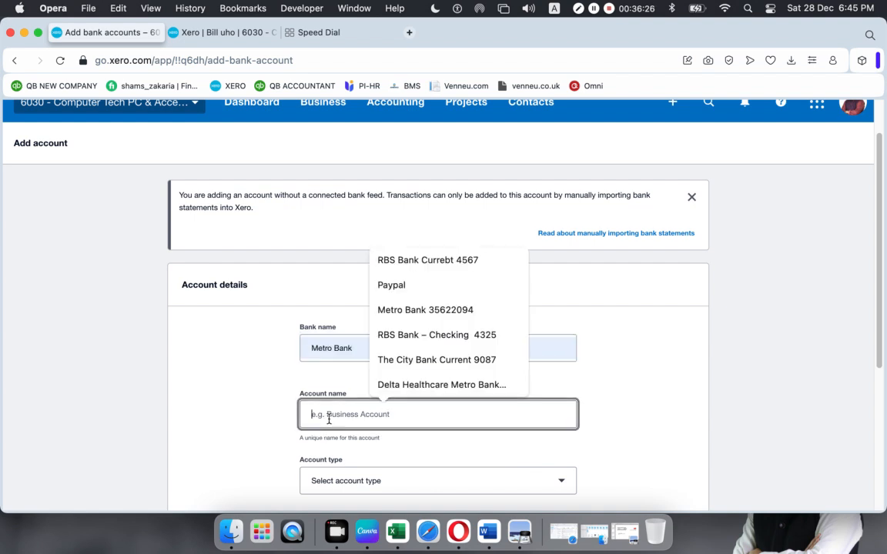
{"action": "left_click", "coordinate": [412, 310]}
{"action": "left_click_drag", "start_coordinate": [390, 416], "coordinate": [375, 418]}
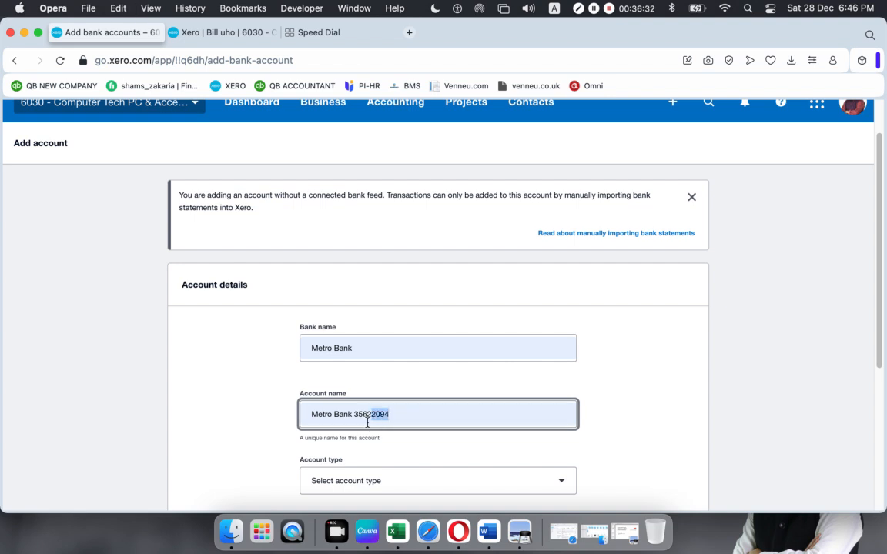
{"action": "scroll", "coordinate": [369, 435], "scroll_direction": "down", "scroll_amount": 2}
{"action": "left_click", "coordinate": [366, 315]}
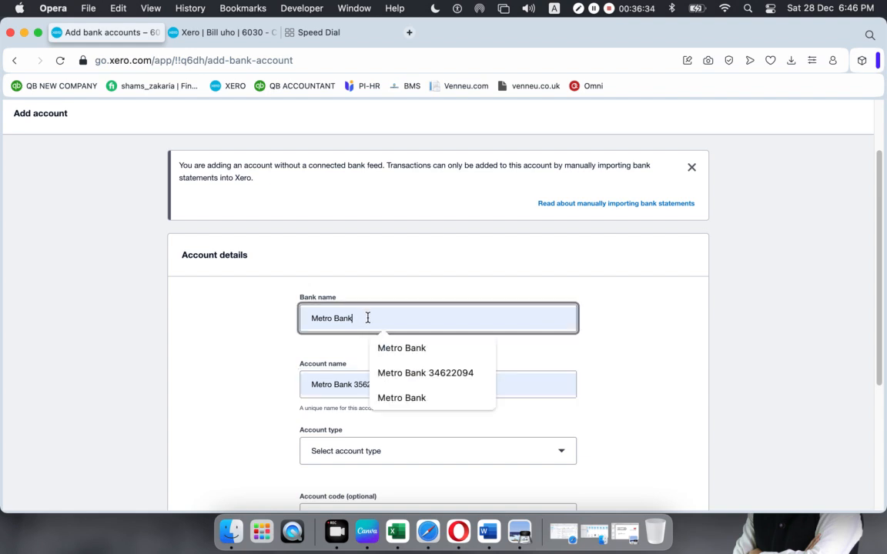
{"action": "left_click", "coordinate": [367, 318]}
{"action": "type", "text": "-2094"}
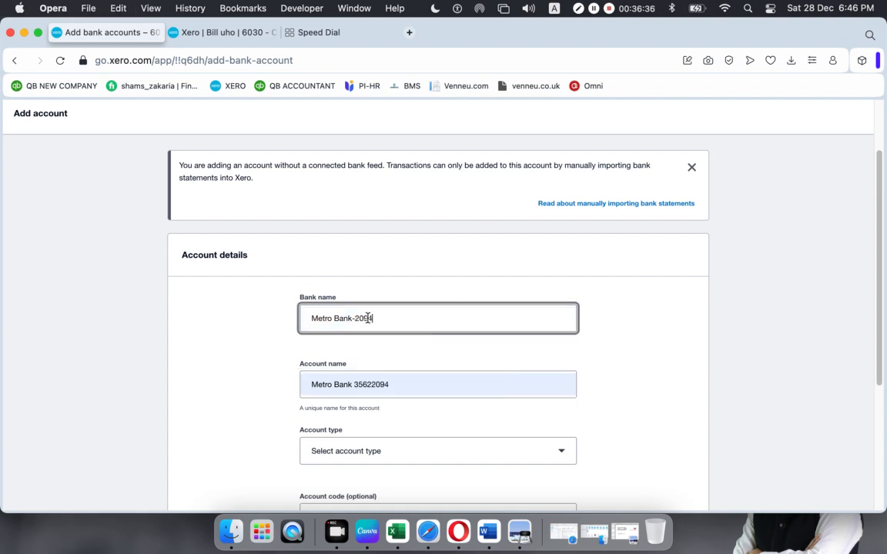
{"action": "left_click", "coordinate": [416, 417]}
- Set the account type to Other and begin the account number entry
{"action": "left_click", "coordinate": [374, 451]}
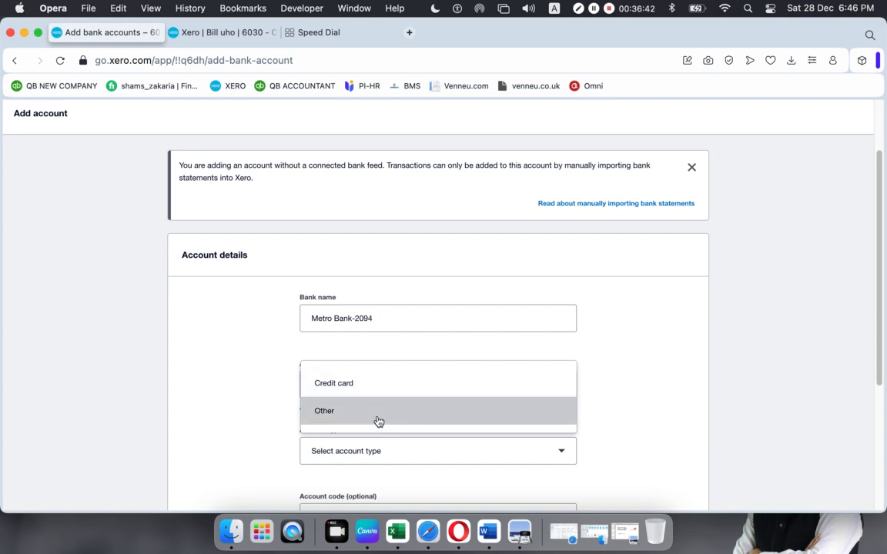
{"action": "left_click", "coordinate": [378, 420]}
{"action": "scroll", "coordinate": [376, 432], "scroll_direction": "down", "scroll_amount": 5}
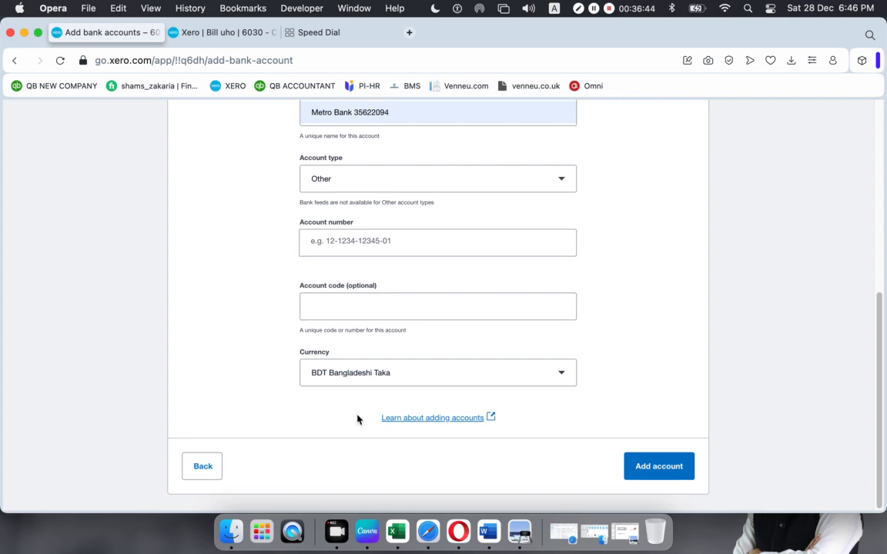
{"action": "left_click", "coordinate": [342, 241]}
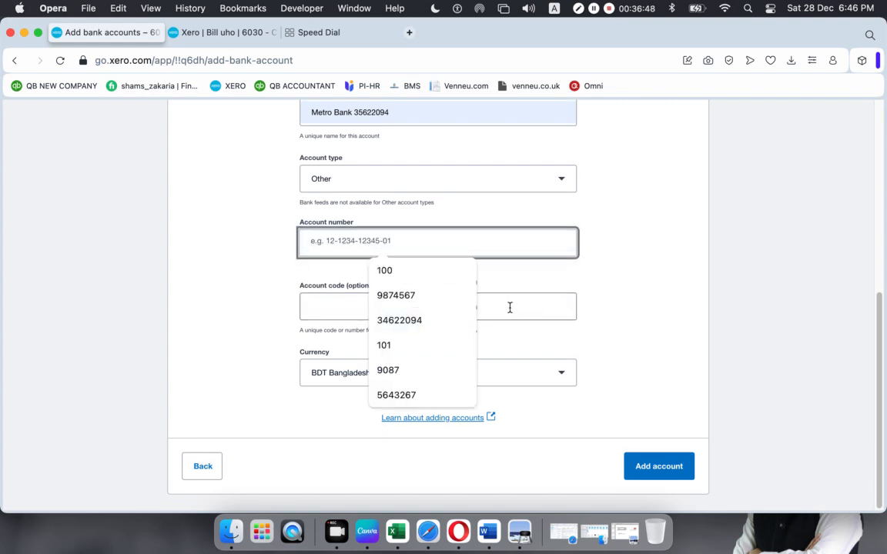
{"action": "type", "text": "03"}
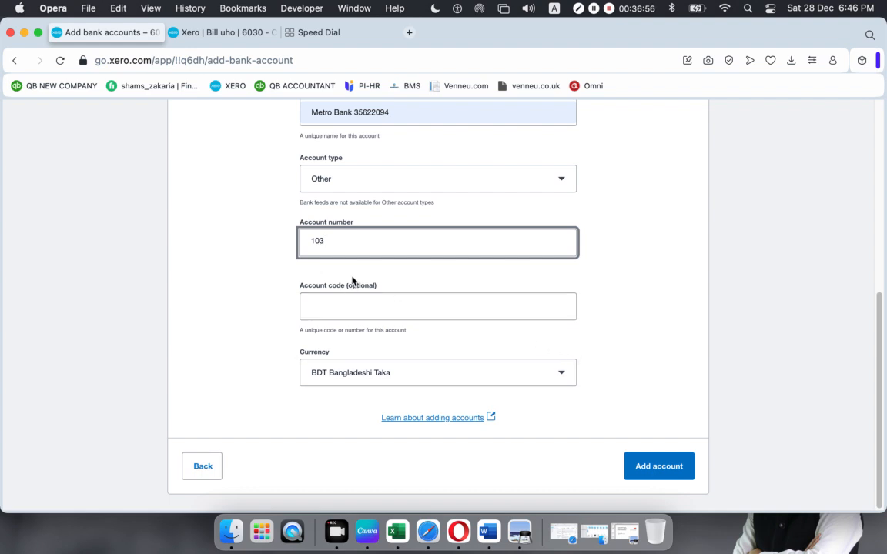
{"action": "scroll", "coordinate": [344, 276], "scroll_direction": "up", "scroll_amount": 5}
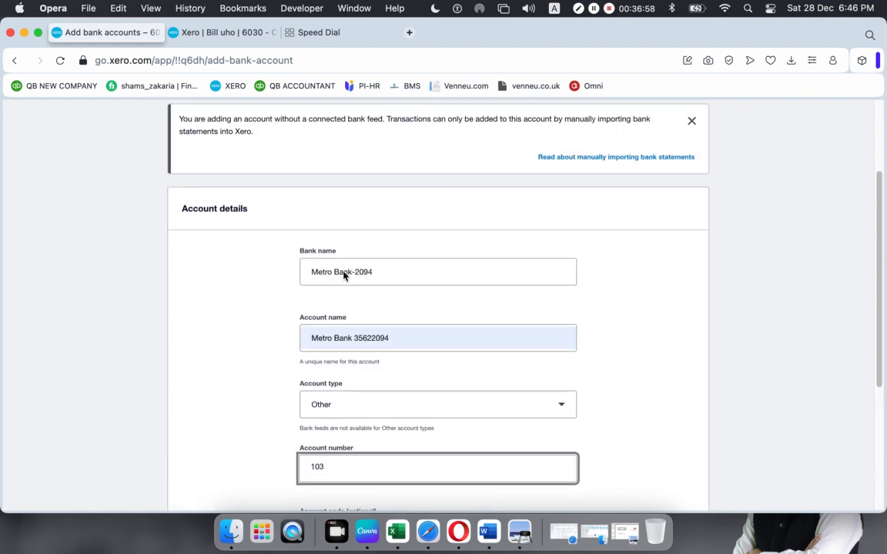
{"action": "scroll", "coordinate": [344, 276], "scroll_direction": "down", "scroll_amount": 1}
{"action": "scroll", "coordinate": [343, 276], "scroll_direction": "down", "scroll_amount": 5}
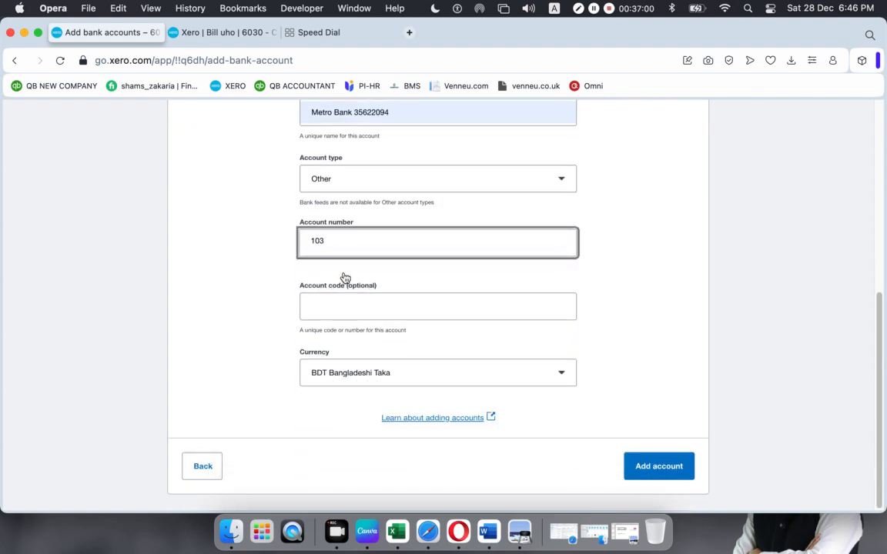
- Paste the number from the account name as Account number, enter code 103, and add the account
{"action": "left_click", "coordinate": [391, 115]}
{"action": "double_click", "coordinate": [356, 114]}
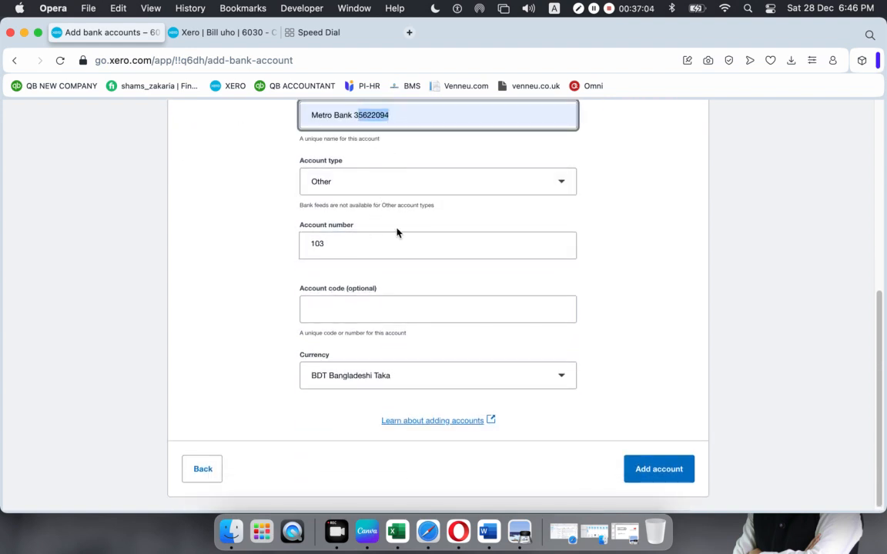
{"action": "left_click", "coordinate": [394, 114]}
{"action": "left_click_drag", "start_coordinate": [394, 114], "coordinate": [353, 115]}
{"action": "key", "text": "super+c"}
{"action": "left_click_drag", "start_coordinate": [333, 252], "coordinate": [232, 247]}
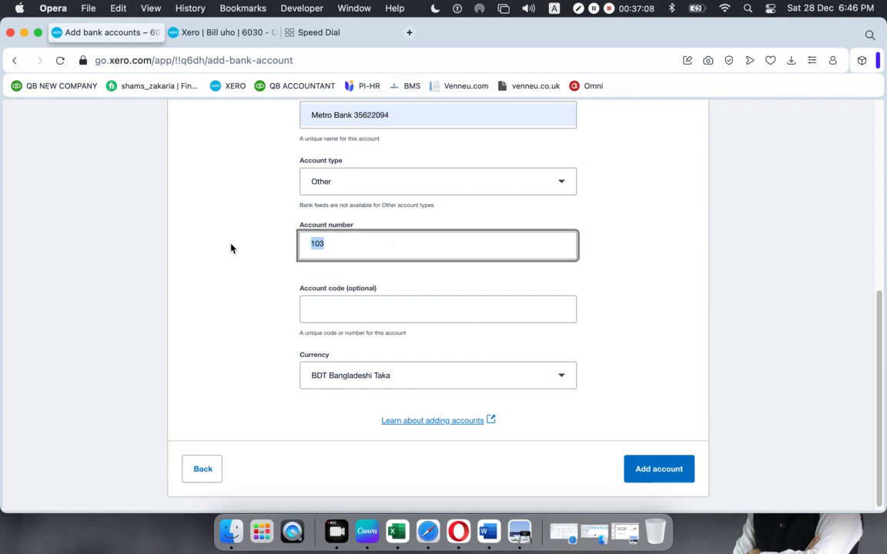
{"action": "key", "text": "super+v"}
{"action": "left_click", "coordinate": [460, 319]}
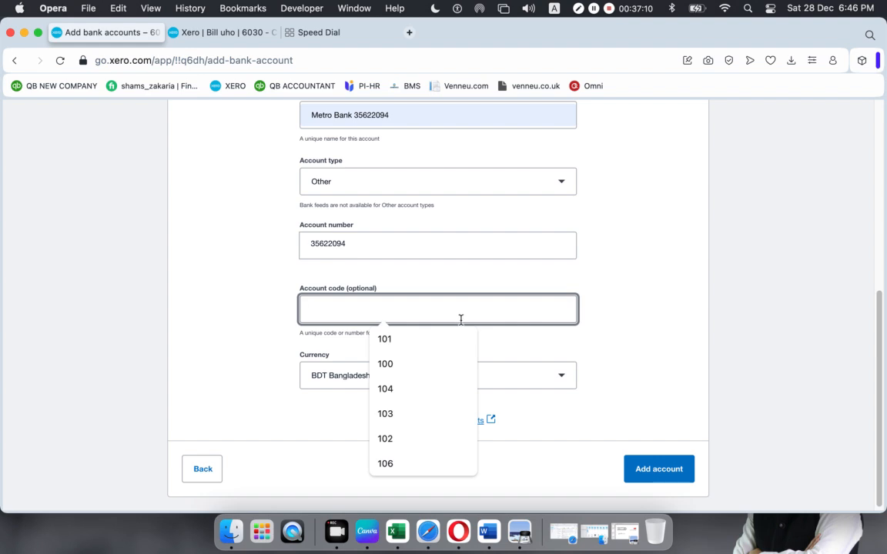
{"action": "type", "text": "103"}
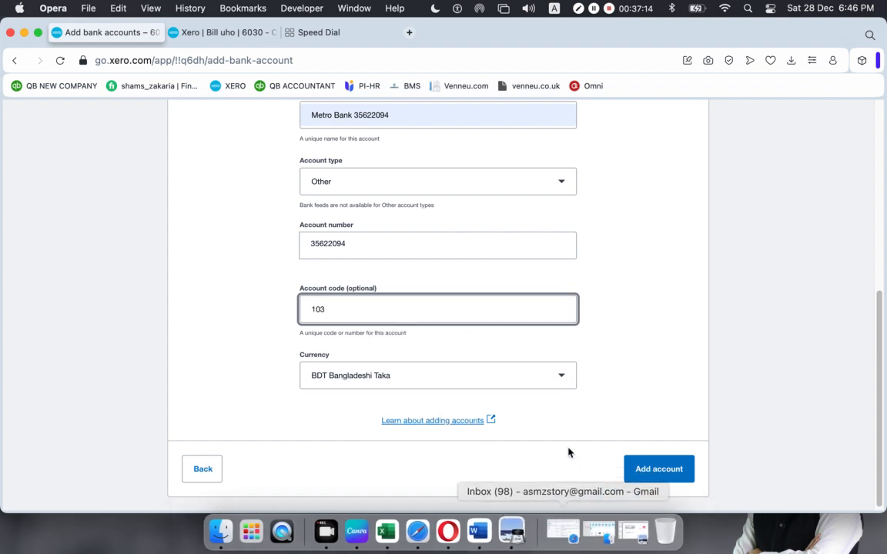
{"action": "left_click", "coordinate": [658, 470]}
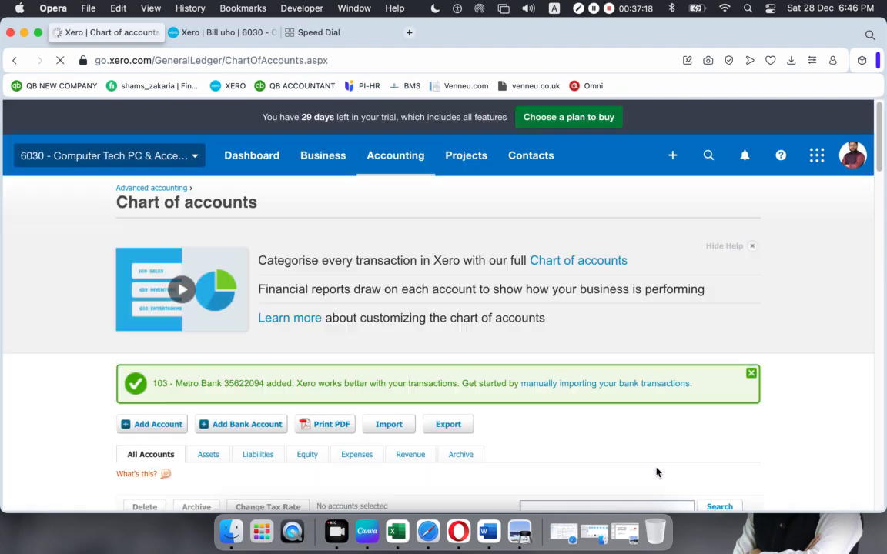
- Hide the help panel, confirm 103 Metro Bank shows 0.00, then return to the statement PDF
{"action": "left_click", "coordinate": [750, 249]}
{"action": "scroll", "coordinate": [519, 313], "scroll_direction": "down", "scroll_amount": 10}
{"action": "scroll", "coordinate": [519, 312], "scroll_direction": "up", "scroll_amount": 7}
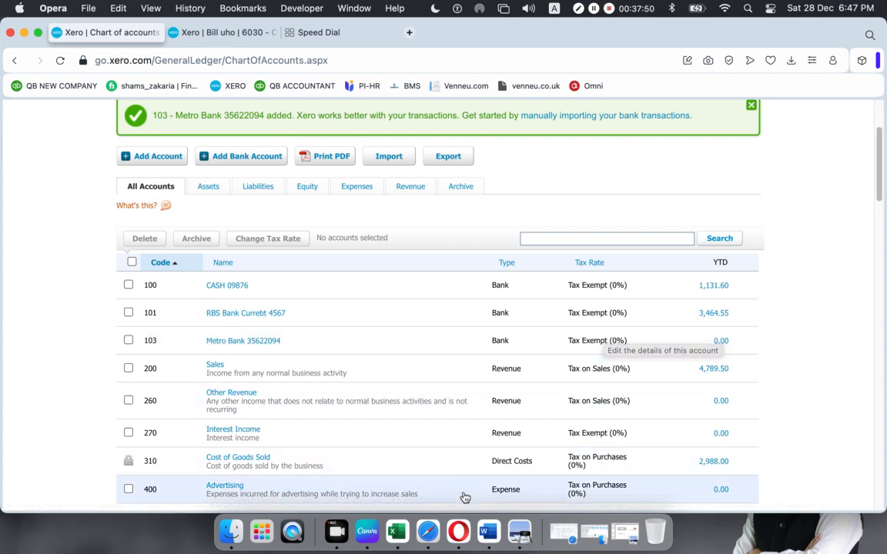
{"action": "left_click", "coordinate": [520, 531]}
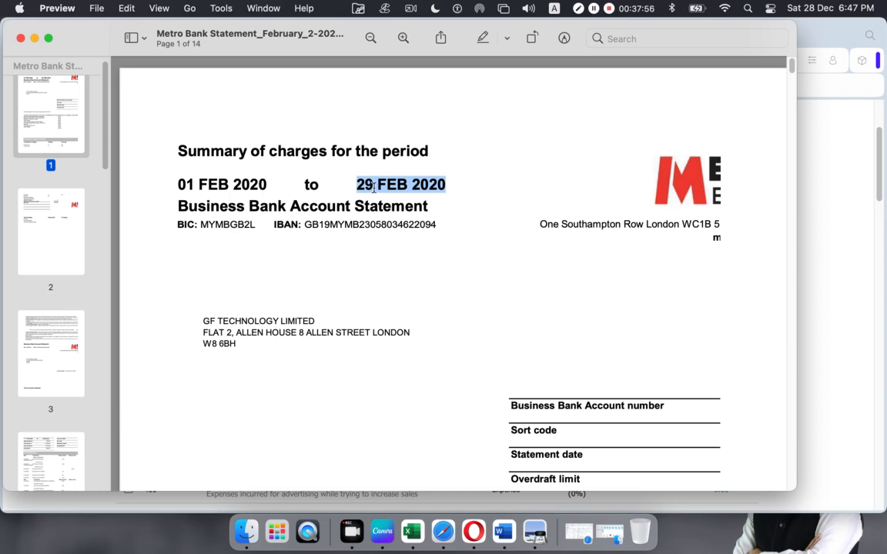
- Scroll to the account summary, highlight the £399.47 opening balance, then switch back to Xero
{"action": "scroll", "coordinate": [470, 367], "scroll_direction": "down", "scroll_amount": 15}
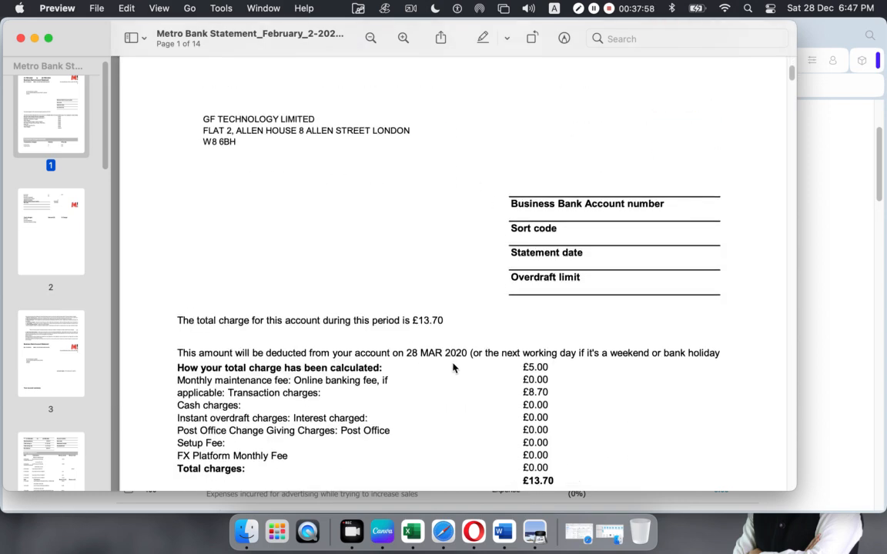
{"action": "scroll", "coordinate": [453, 368], "scroll_direction": "down", "scroll_amount": 10}
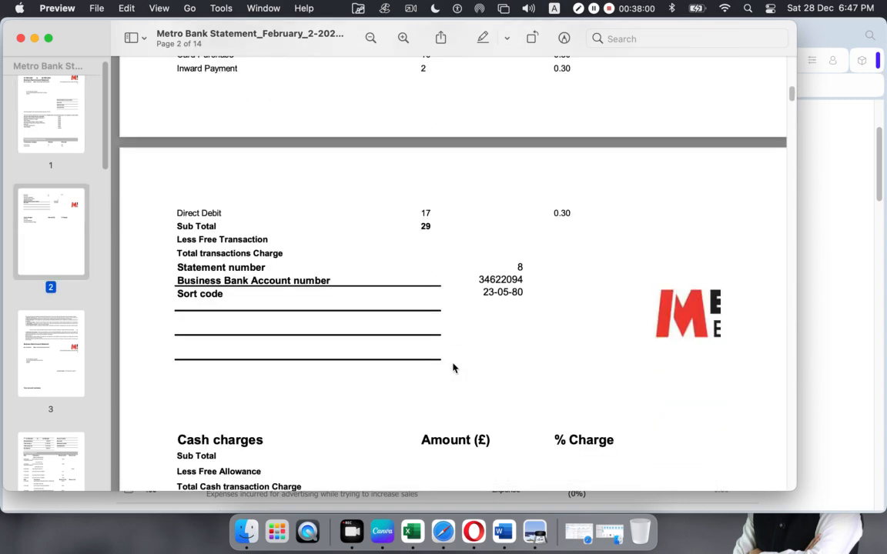
{"action": "scroll", "coordinate": [452, 368], "scroll_direction": "down", "scroll_amount": 15}
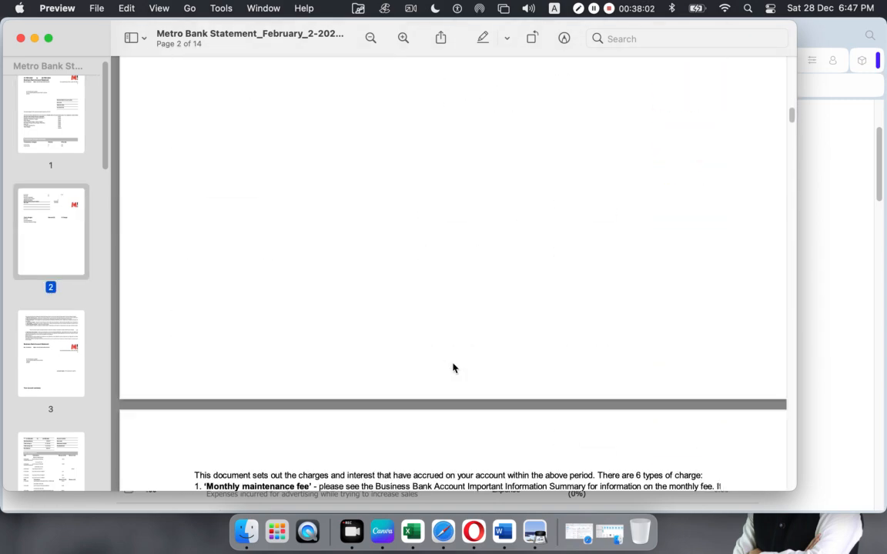
{"action": "scroll", "coordinate": [453, 368], "scroll_direction": "down", "scroll_amount": 15}
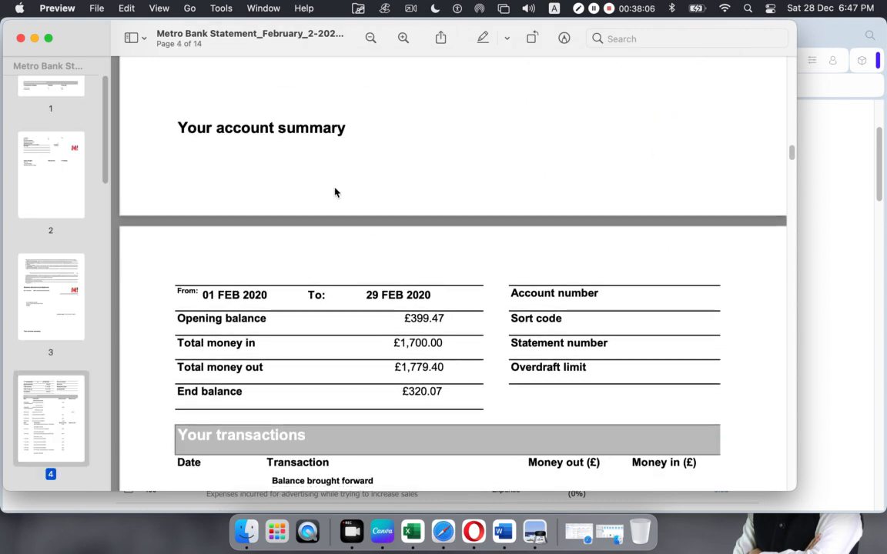
{"action": "scroll", "coordinate": [308, 293], "scroll_direction": "down", "scroll_amount": 1}
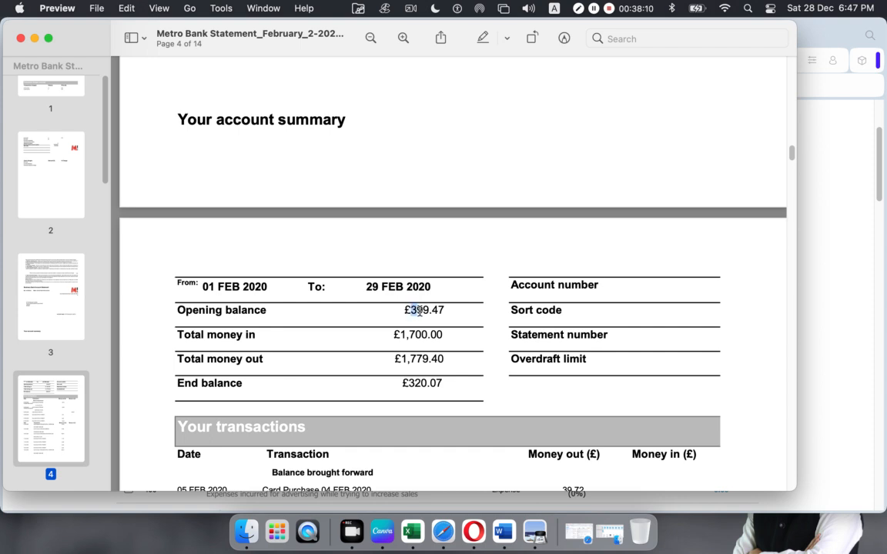
{"action": "left_click_drag", "start_coordinate": [412, 311], "coordinate": [443, 311]}
{"action": "left_click", "coordinate": [473, 531]}
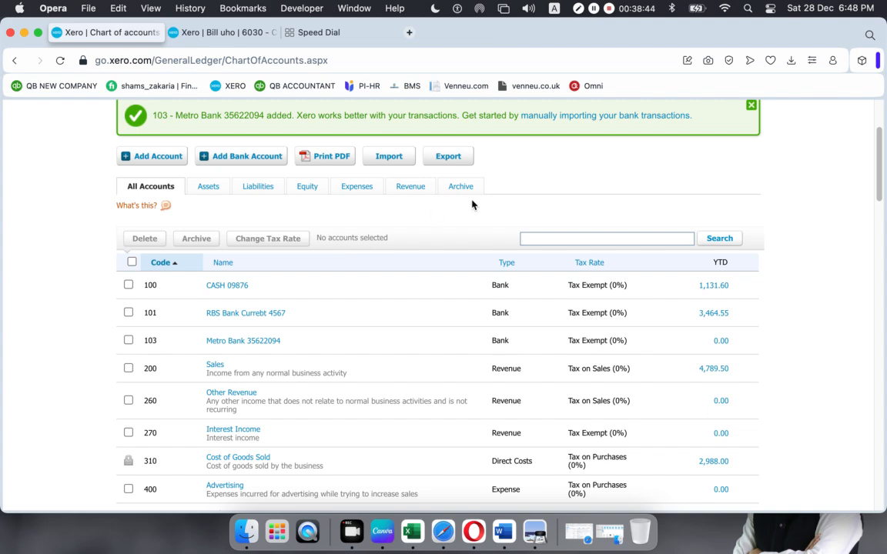
- Choose Receive money from the + Create new menu
{"action": "scroll", "coordinate": [491, 190], "scroll_direction": "down", "scroll_amount": 10}
{"action": "scroll", "coordinate": [469, 233], "scroll_direction": "up", "scroll_amount": 15}
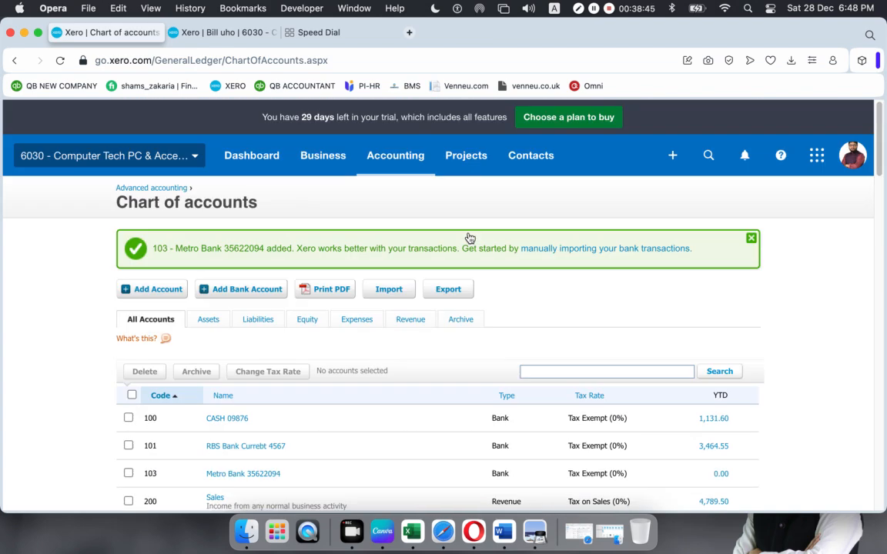
{"action": "left_click", "coordinate": [673, 155]}
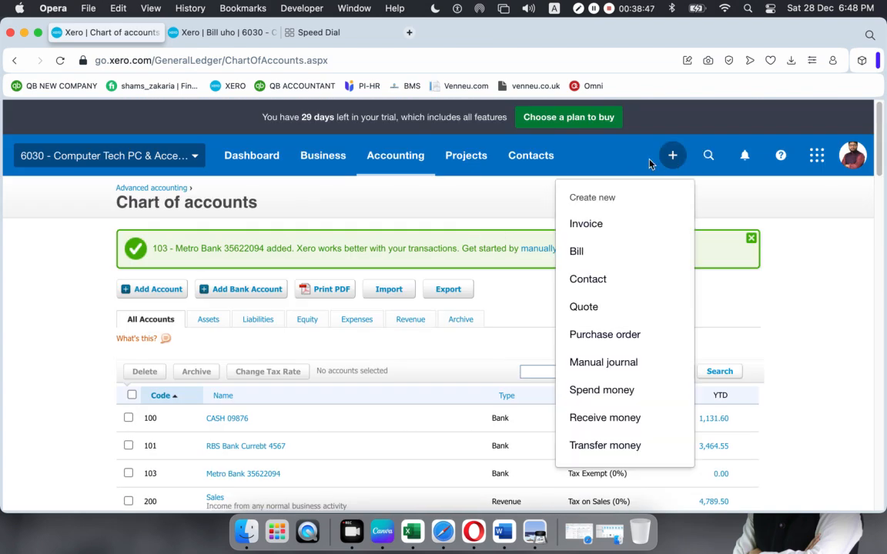
{"action": "left_click", "coordinate": [577, 417]}
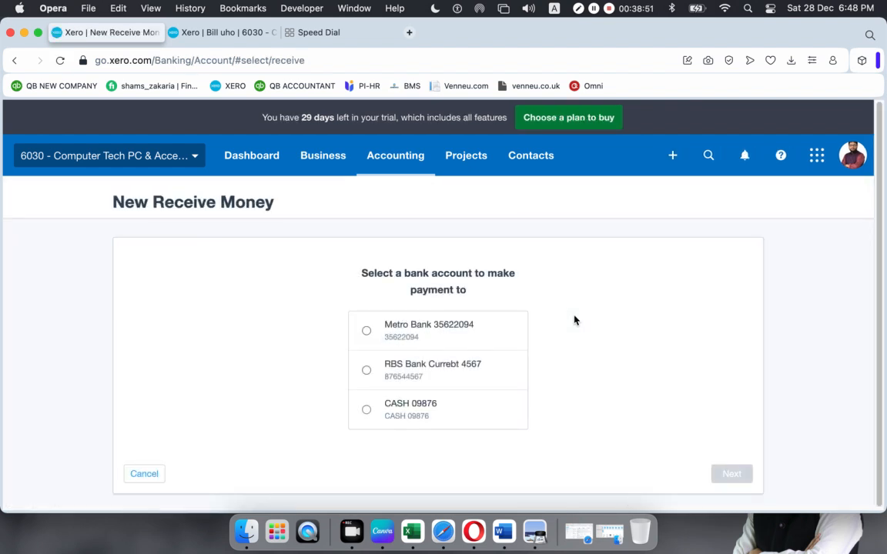
- Receive into Metro Bank and add 'Opening Balance' as a new contact in From
{"action": "left_click", "coordinate": [368, 332]}
{"action": "left_click", "coordinate": [721, 475]}
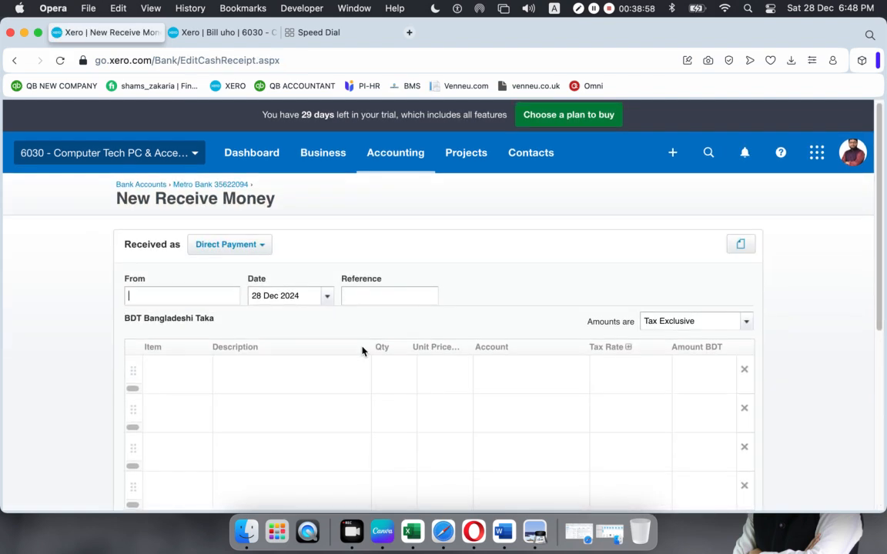
{"action": "scroll", "coordinate": [179, 331], "scroll_direction": "down", "scroll_amount": 5}
{"action": "scroll", "coordinate": [152, 260], "scroll_direction": "up", "scroll_amount": 5}
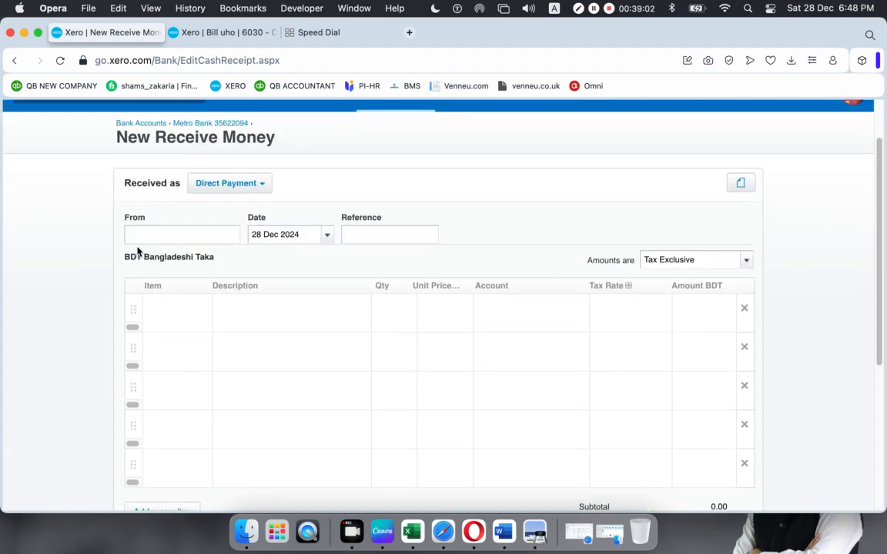
{"action": "left_click", "coordinate": [209, 237]}
{"action": "type", "text": "Opening "}
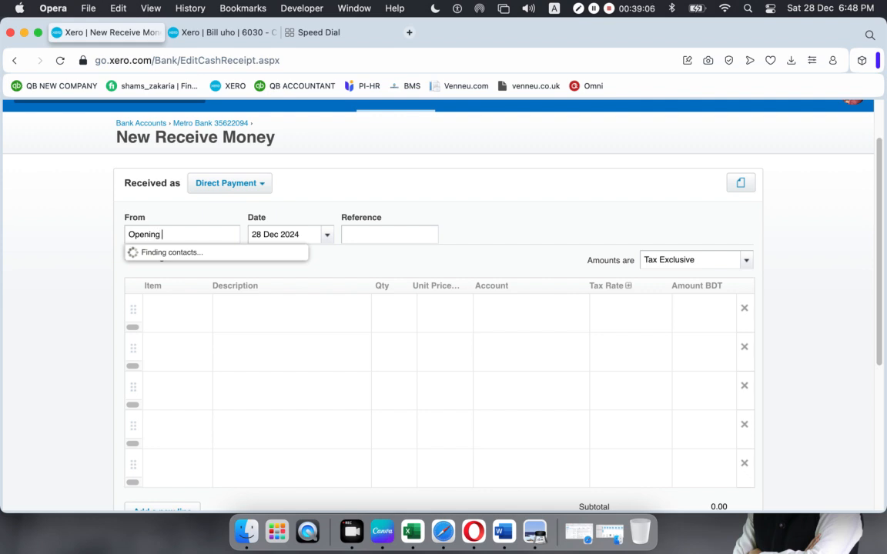
{"action": "type", "text": "Balance"}
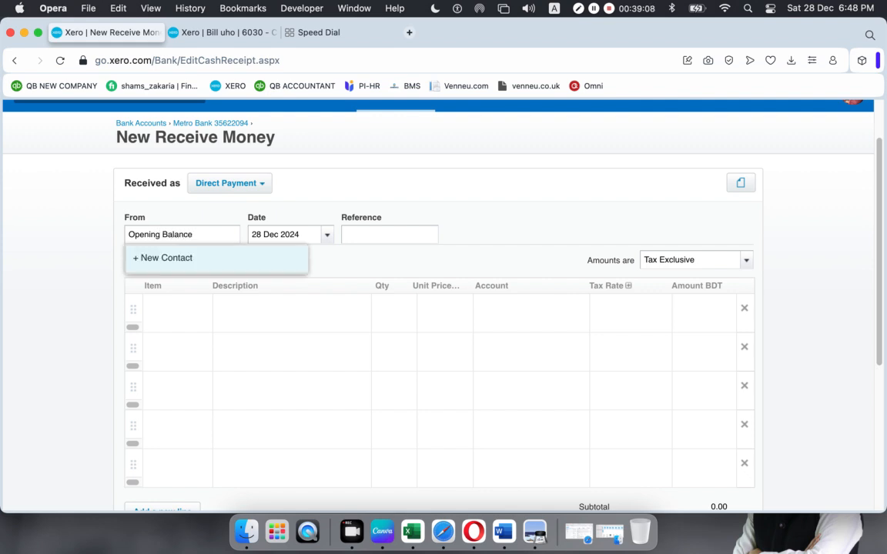
{"action": "left_click", "coordinate": [146, 257]}
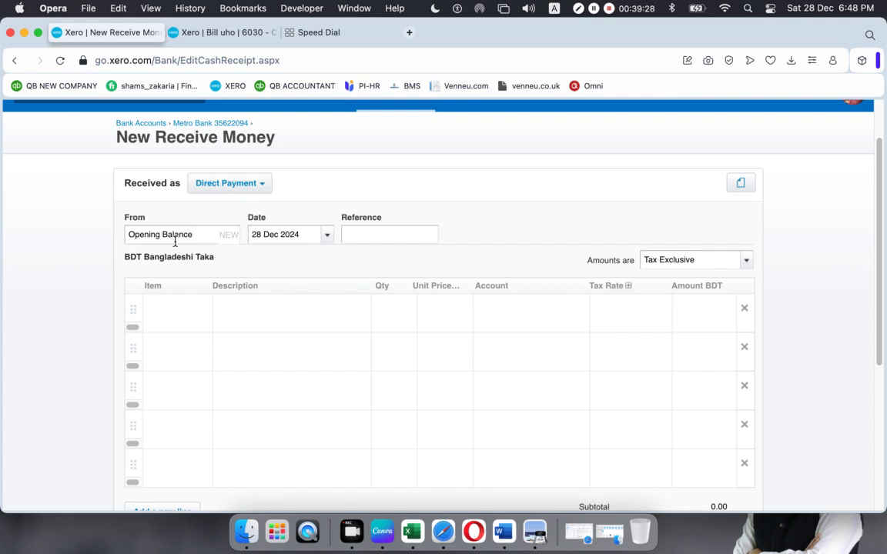
{"action": "left_click", "coordinate": [329, 236]}
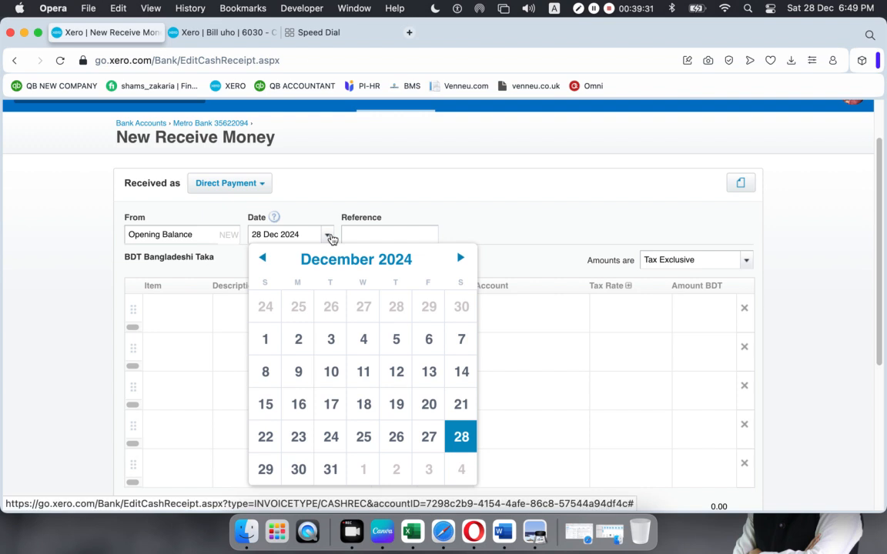
- Set the transaction date to 1 Feb 2020
{"action": "left_click", "coordinate": [406, 260]}
{"action": "left_click", "coordinate": [392, 298]}
{"action": "left_click", "coordinate": [284, 301]}
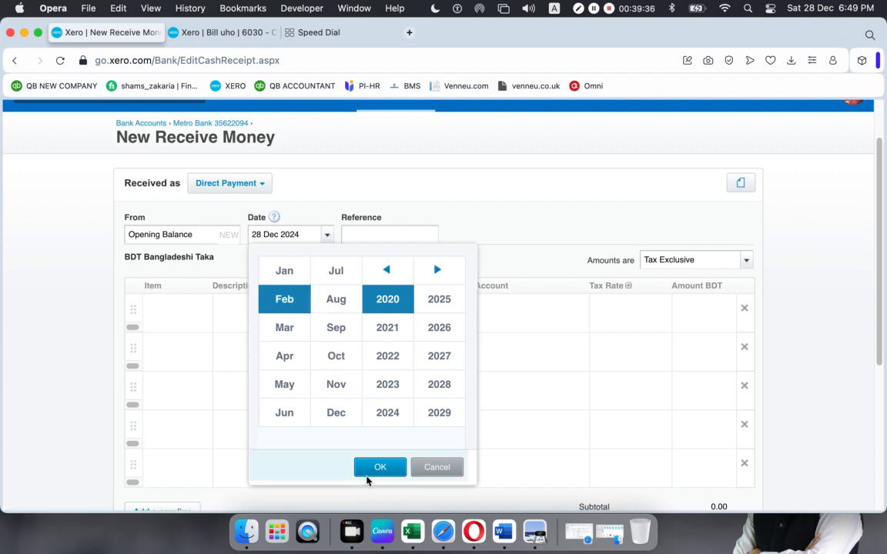
{"action": "left_click", "coordinate": [369, 471]}
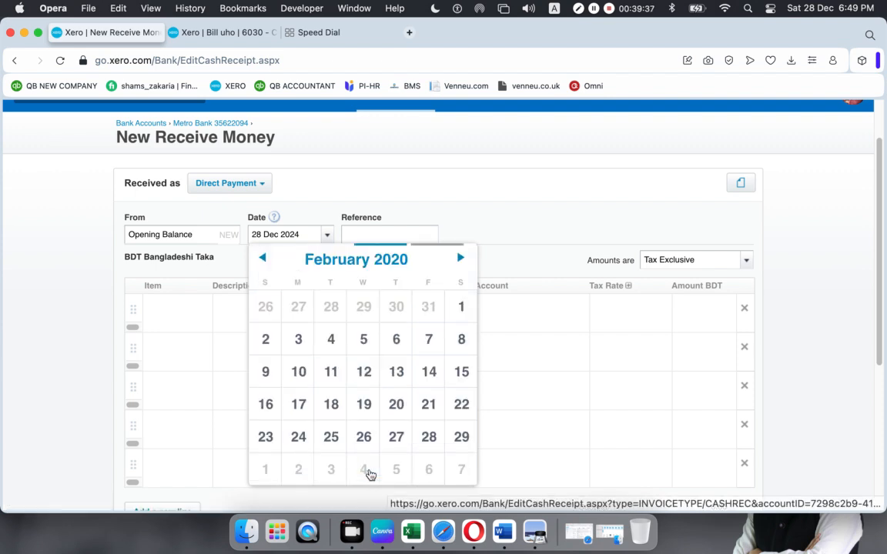
{"action": "left_click", "coordinate": [460, 309]}
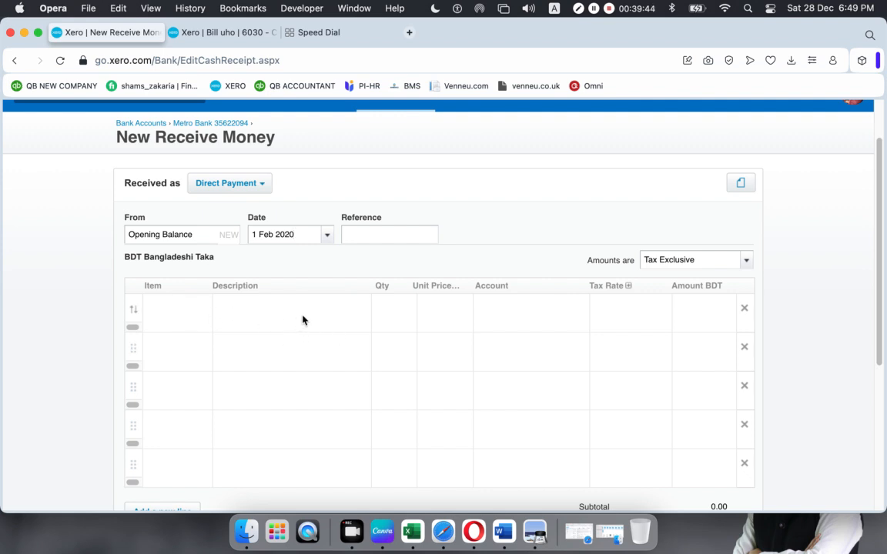
- Enter an 'Opening Balance' line with qty 1 at 399.47, checked against the statement
{"action": "left_click", "coordinate": [328, 313]}
{"action": "type", "text": "Open"}
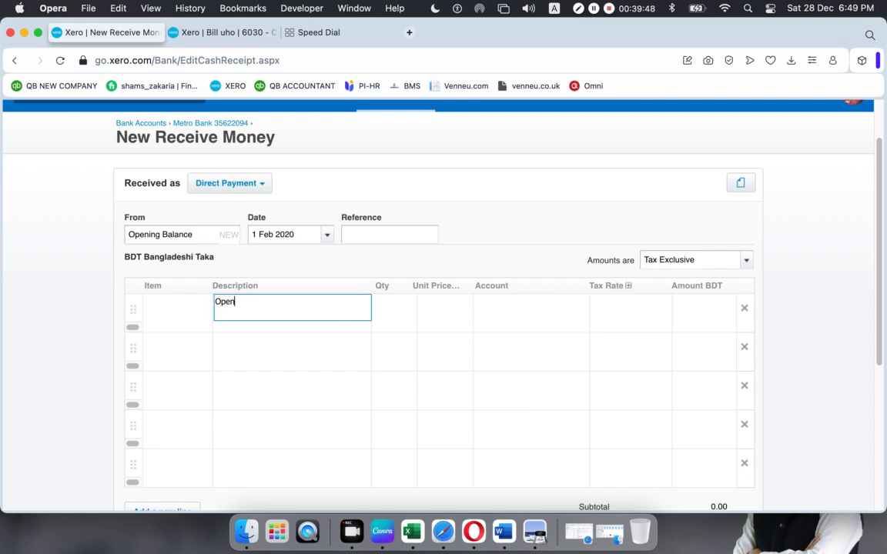
{"action": "type", "text": "ing Balance"}
{"action": "left_click", "coordinate": [382, 314]}
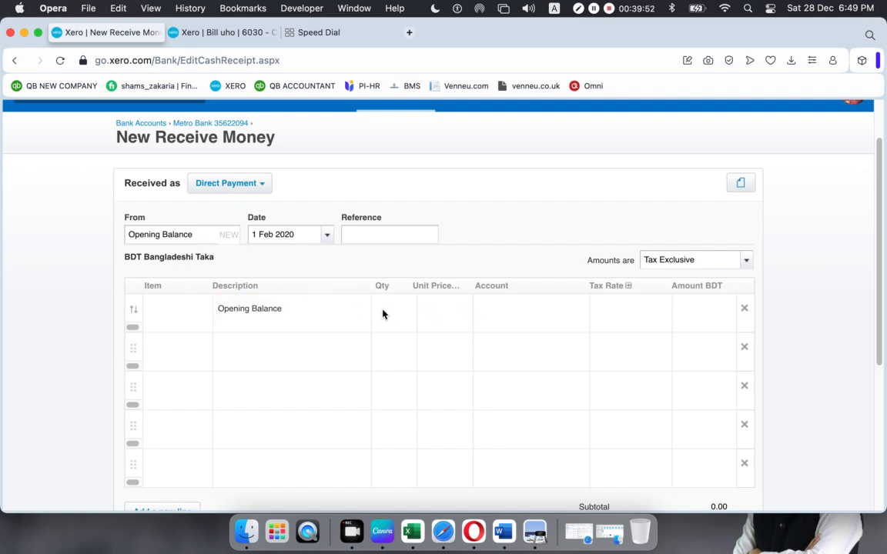
{"action": "type", "text": "1"}
{"action": "left_click", "coordinate": [452, 312]}
{"action": "type", "text": "399.47"}
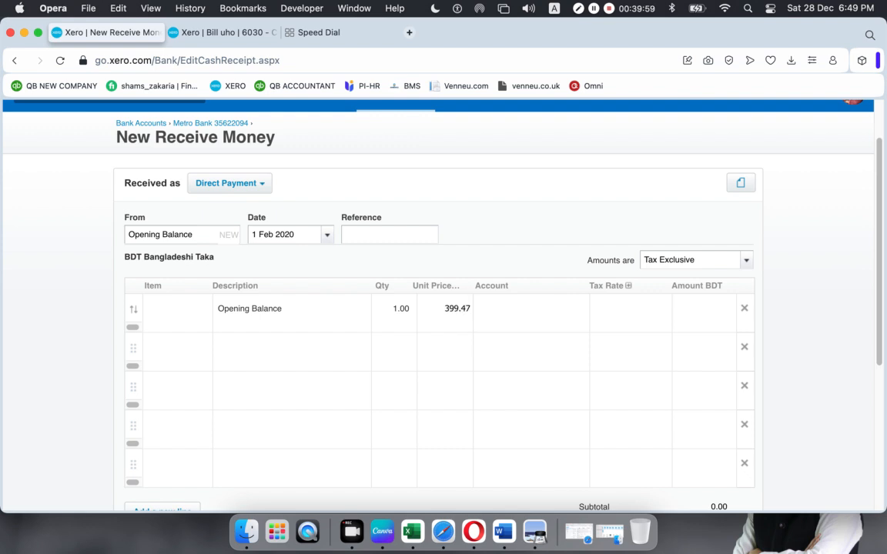
{"action": "left_click", "coordinate": [534, 531]}
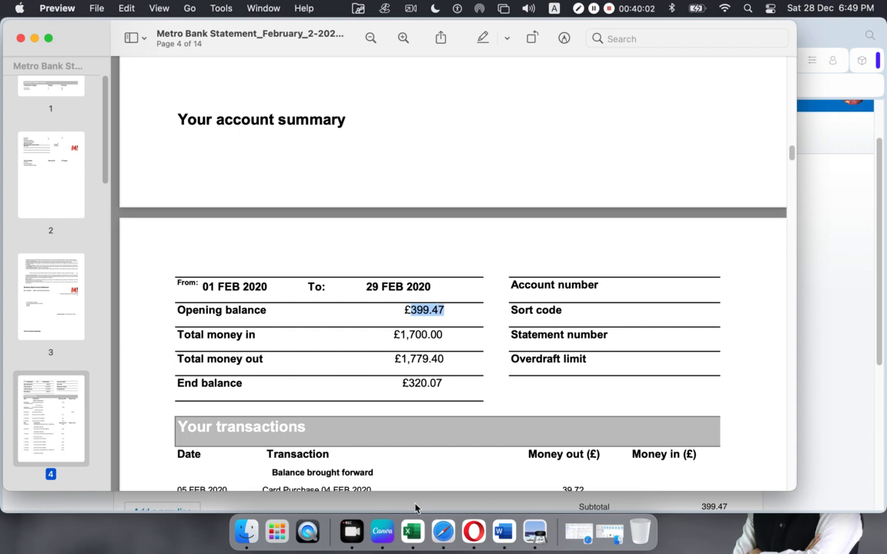
{"action": "left_click", "coordinate": [472, 510]}
{"action": "left_click", "coordinate": [549, 311]}
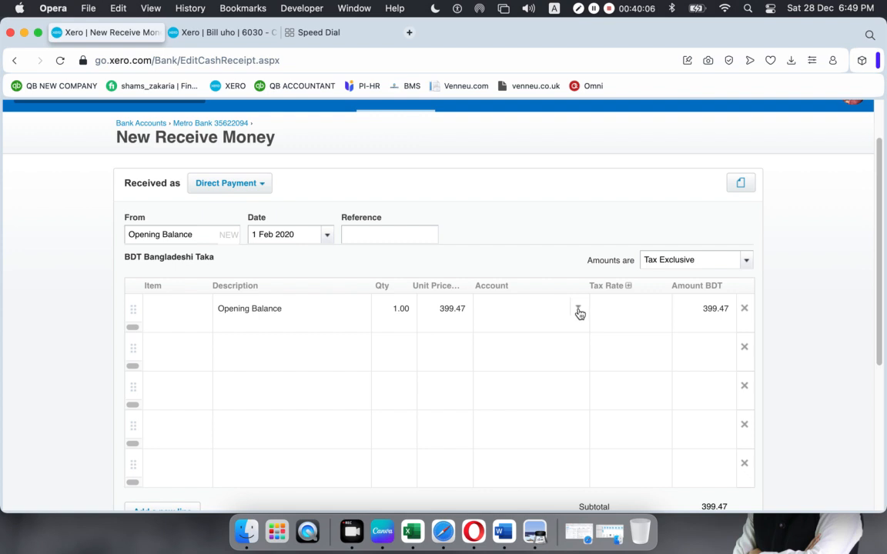
- Search the account list and code the line to 960 - Retained Earnings
{"action": "left_click", "coordinate": [578, 309]}
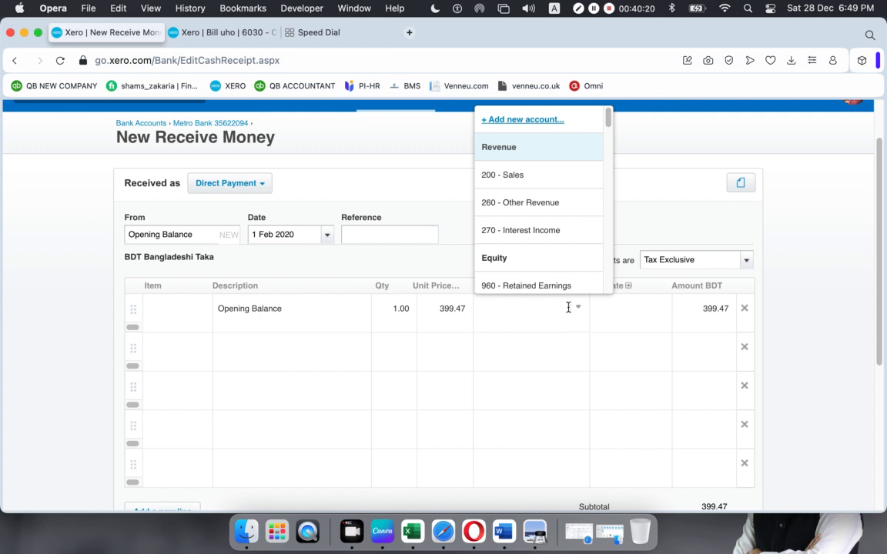
{"action": "type", "text": "equ"}
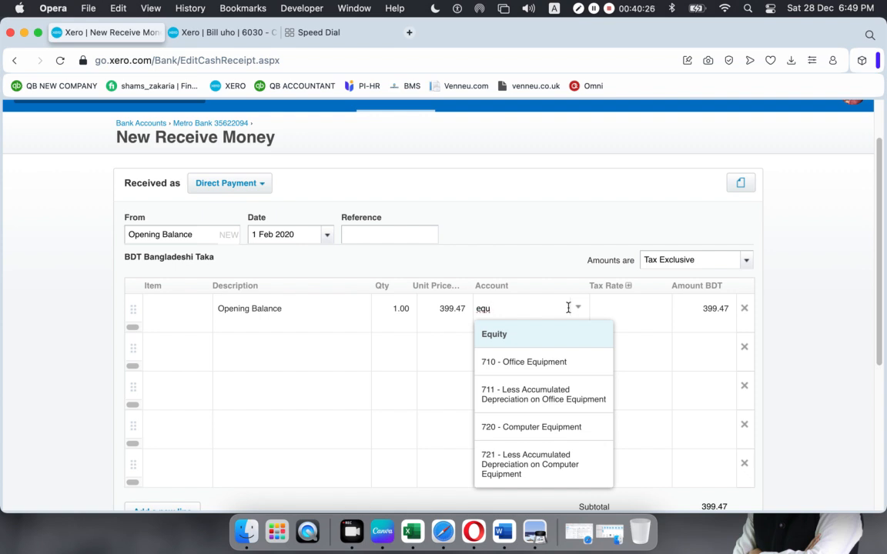
{"action": "scroll", "coordinate": [553, 372], "scroll_direction": "down", "scroll_amount": 1}
{"action": "scroll", "coordinate": [553, 372], "scroll_direction": "up", "scroll_amount": 2}
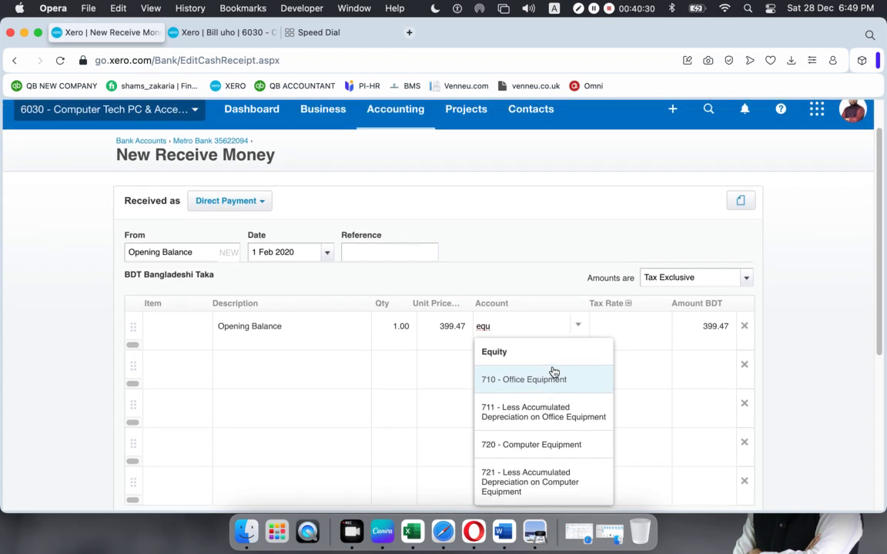
{"action": "key", "text": "BackSpace"}
{"action": "key", "text": "BackSpace"}
{"action": "key", "text": "BackSpace"}
{"action": "left_click", "coordinate": [577, 330]}
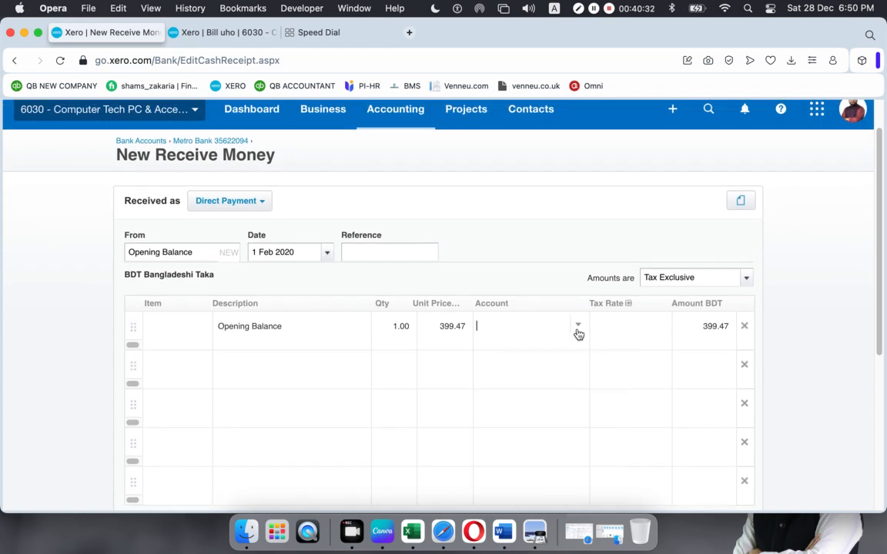
{"action": "type", "text": "own"}
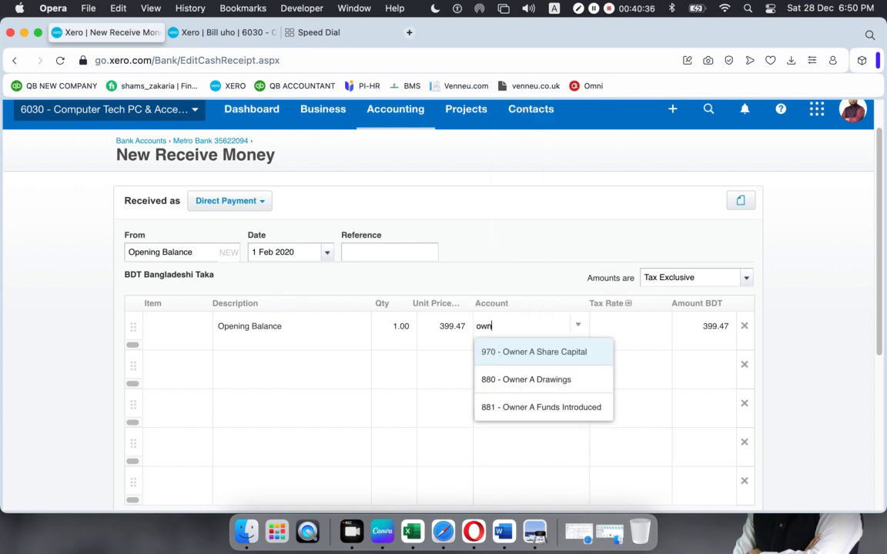
{"action": "key", "text": "BackSpace"}
{"action": "key", "text": "BackSpace"}
{"action": "key", "text": "BackSpace"}
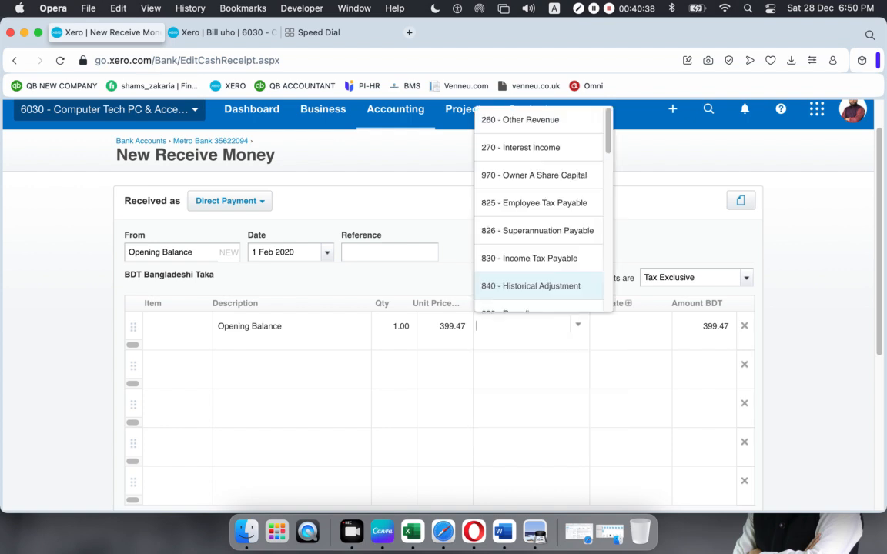
{"action": "type", "text": "107"}
{"action": "key", "text": "BackSpace"}
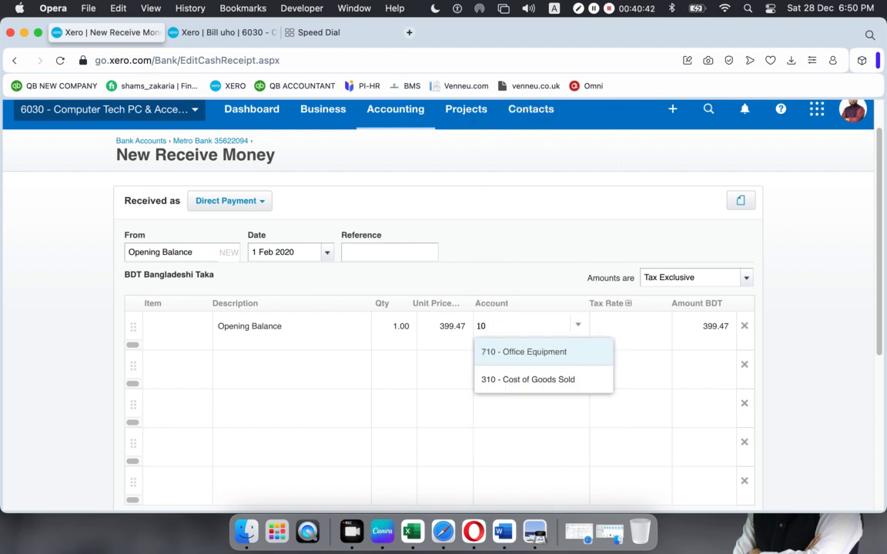
{"action": "key", "text": "BackSpace"}
{"action": "key", "text": "BackSpace"}
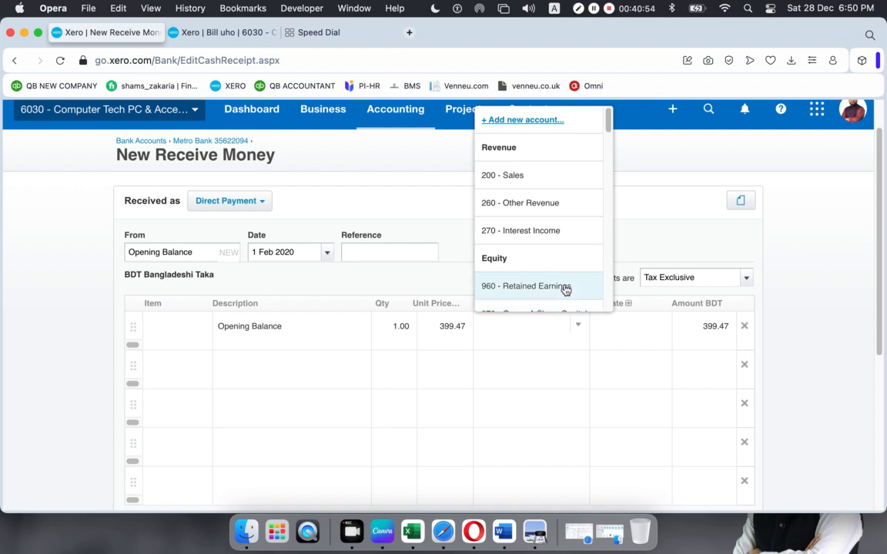
{"action": "scroll", "coordinate": [564, 288], "scroll_direction": "down", "scroll_amount": 1}
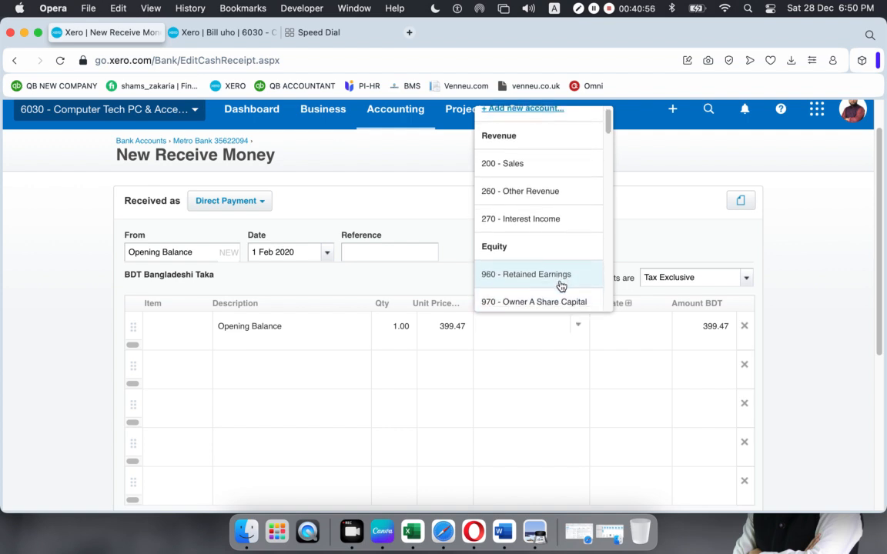
{"action": "scroll", "coordinate": [561, 286], "scroll_direction": "down", "scroll_amount": 4}
{"action": "scroll", "coordinate": [560, 287], "scroll_direction": "up", "scroll_amount": 1}
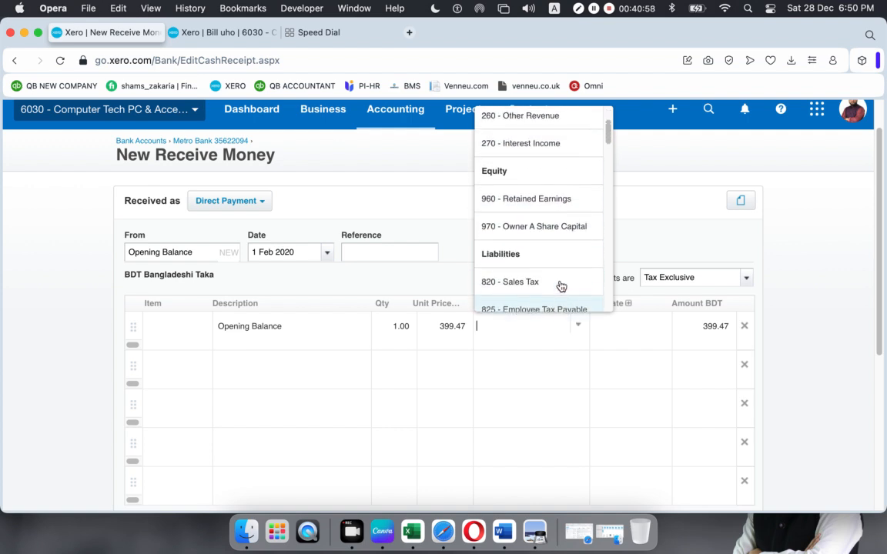
{"action": "left_click", "coordinate": [548, 198]}
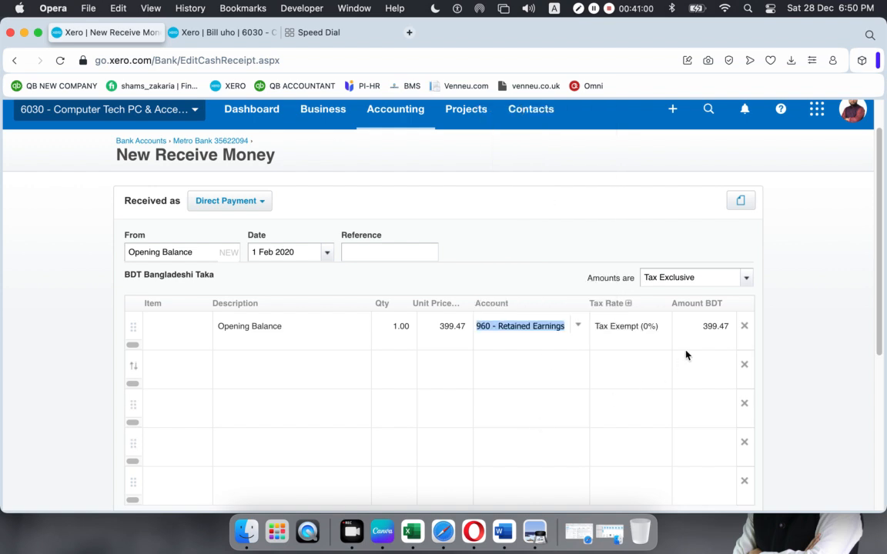
- Keep the Tax Exempt (0%) tax rate, leaving the total at 399.47
{"action": "left_click", "coordinate": [648, 329]}
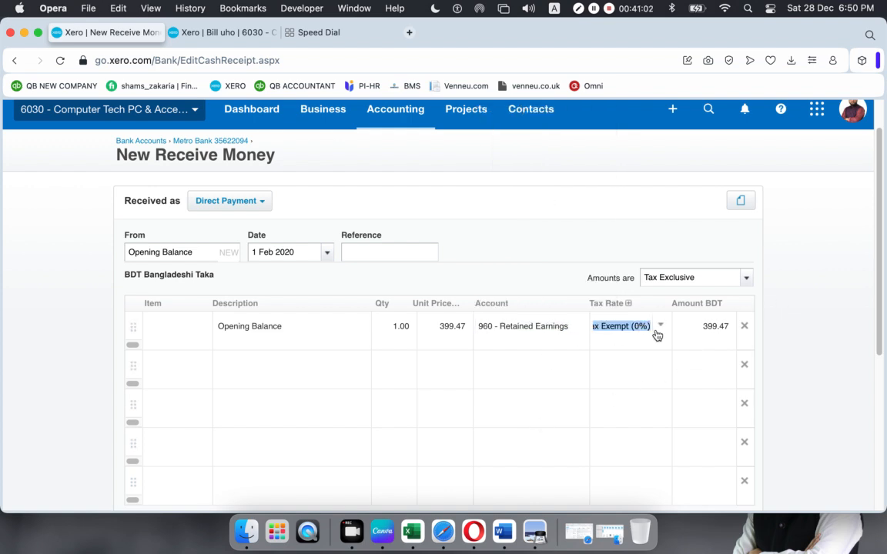
{"action": "left_click", "coordinate": [822, 322]}
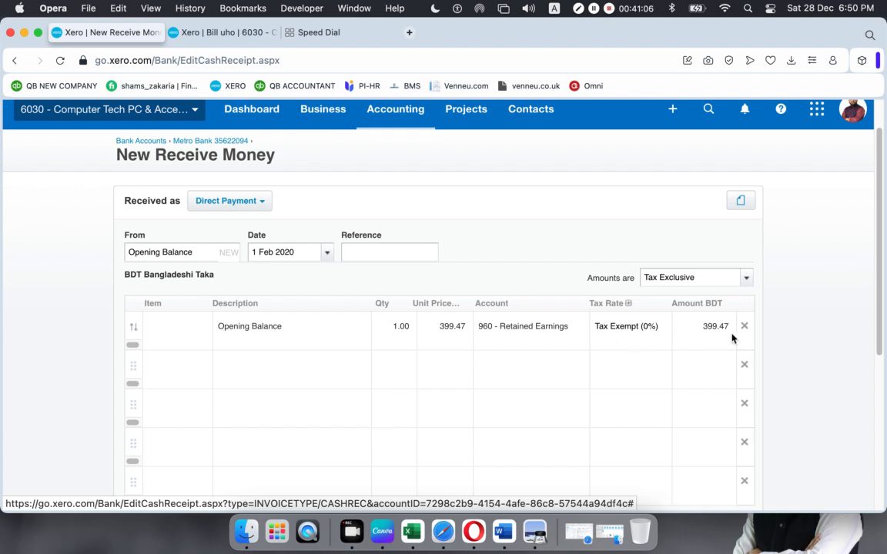
{"action": "scroll", "coordinate": [727, 339], "scroll_direction": "down", "scroll_amount": 2}
{"action": "scroll", "coordinate": [731, 450], "scroll_direction": "down", "scroll_amount": 5}
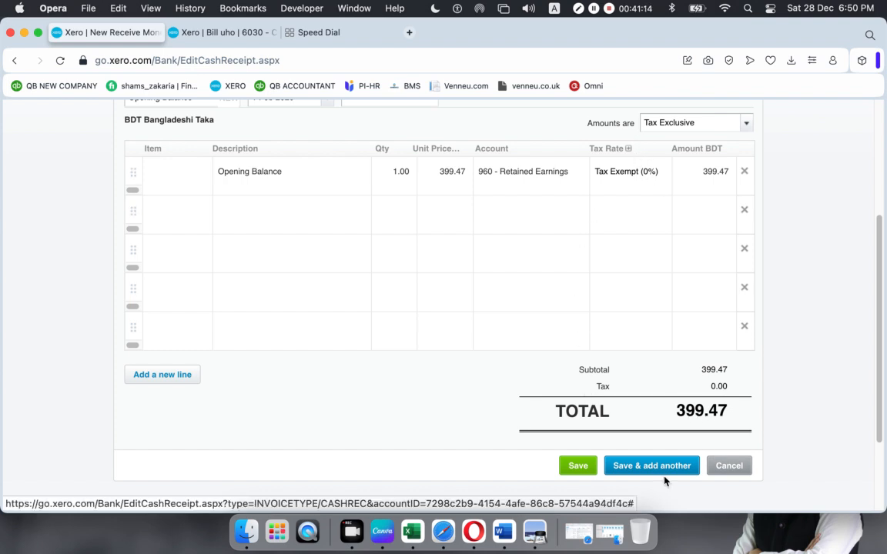
- Save the 399.47 Opening Balance receipt dated 1 Feb 2020 into the Metro Bank account
{"action": "left_click", "coordinate": [575, 466]}
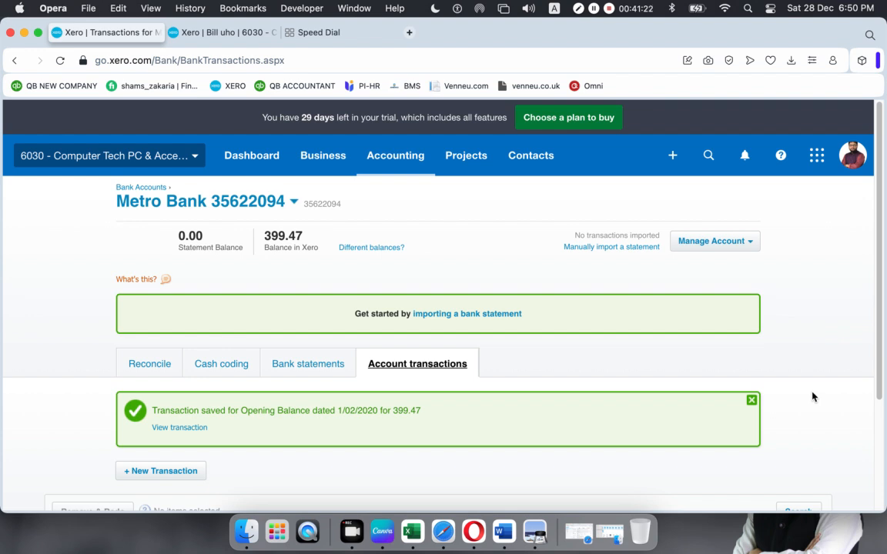
{"action": "scroll", "coordinate": [473, 405], "scroll_direction": "down", "scroll_amount": 5}
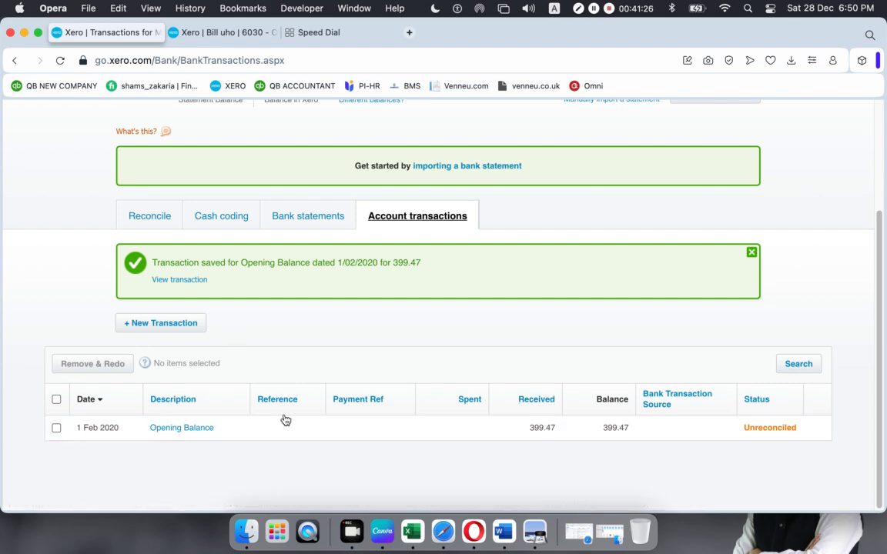
{"action": "scroll", "coordinate": [271, 398], "scroll_direction": "up", "scroll_amount": 5}
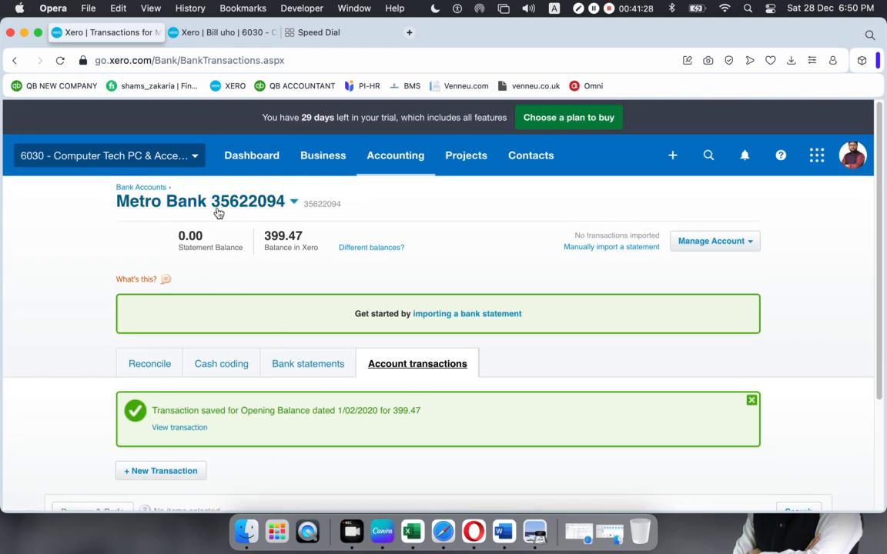
{"action": "scroll", "coordinate": [288, 325], "scroll_direction": "down", "scroll_amount": 5}
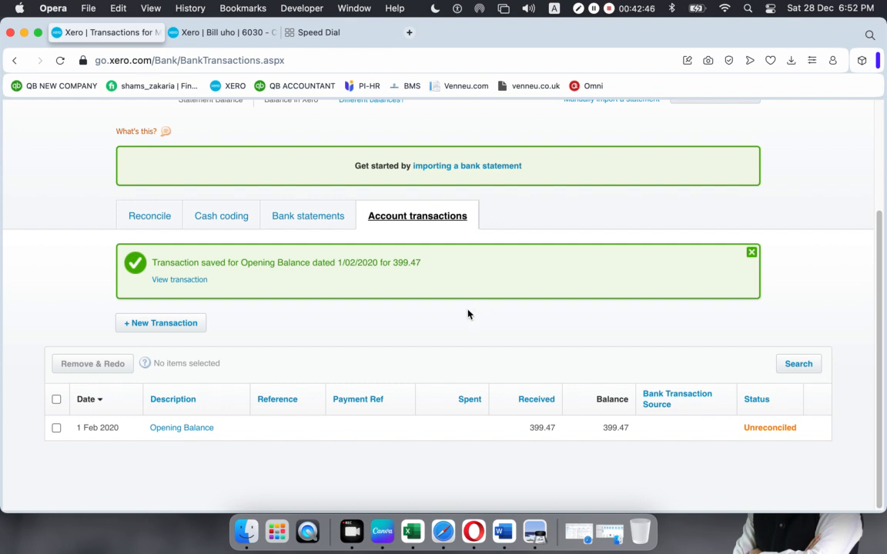
{"action": "scroll", "coordinate": [462, 316], "scroll_direction": "up", "scroll_amount": 3}
- Show All contacts, close the intro panel, and check the Opening Balance contact's menu
{"action": "left_click", "coordinate": [547, 157]}
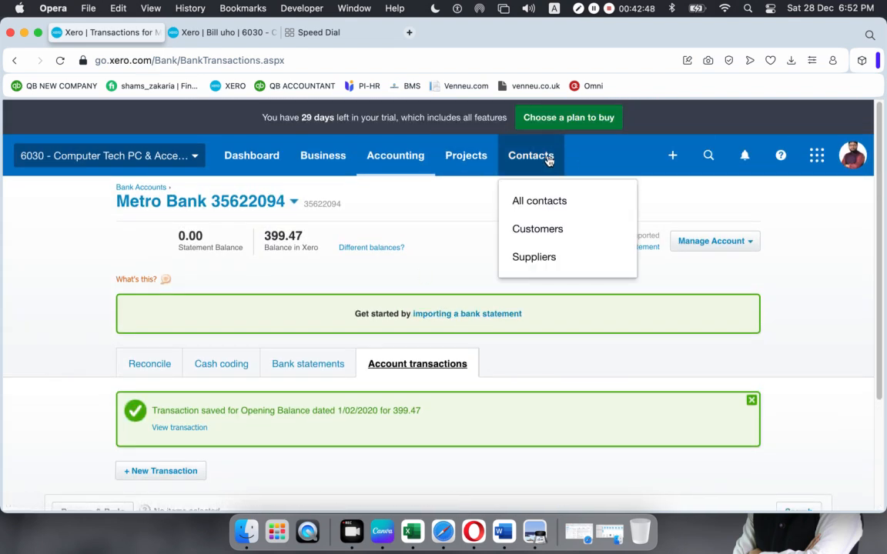
{"action": "left_click", "coordinate": [542, 198]}
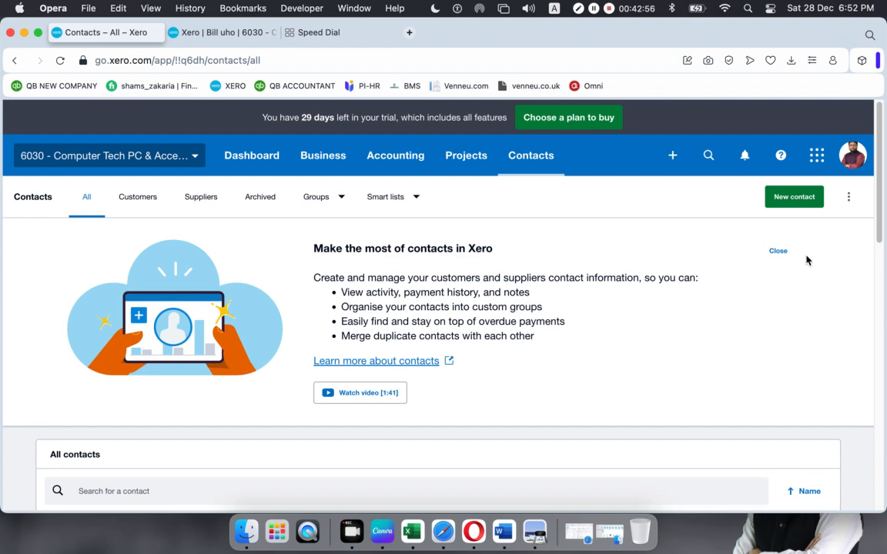
{"action": "left_click", "coordinate": [778, 251]}
{"action": "scroll", "coordinate": [493, 345], "scroll_direction": "down", "scroll_amount": 10}
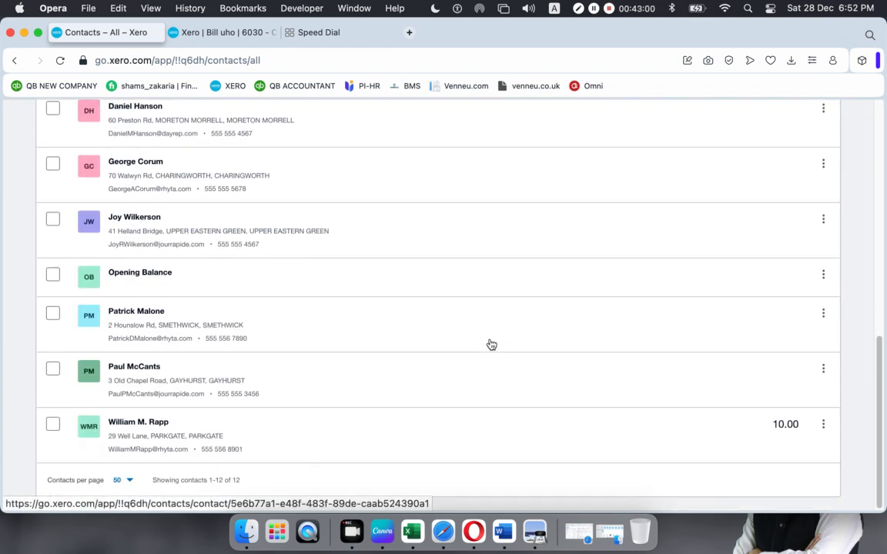
{"action": "left_click", "coordinate": [823, 276]}
{"action": "left_click", "coordinate": [823, 277]}
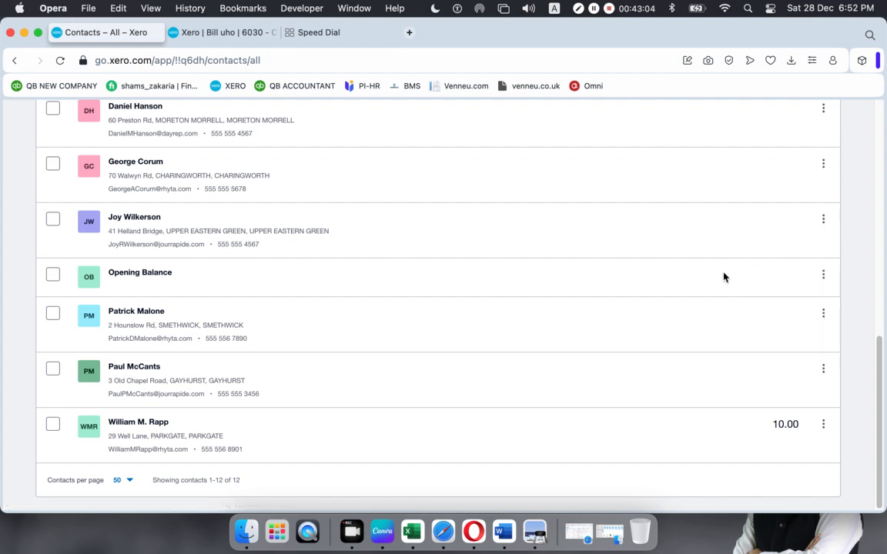
{"action": "scroll", "coordinate": [462, 283], "scroll_direction": "up", "scroll_amount": 10}
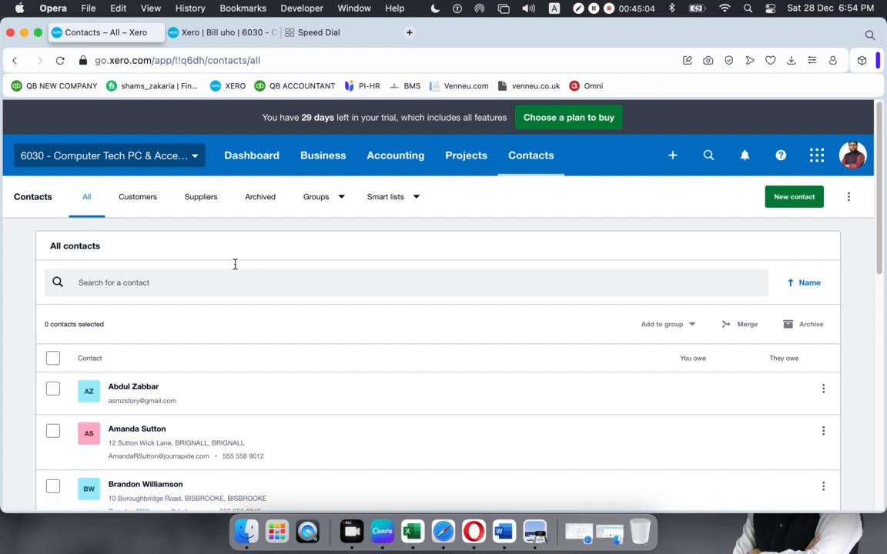
- From the Chart of accounts, start adding a bank account without a bank feed
{"action": "left_click", "coordinate": [400, 155]}
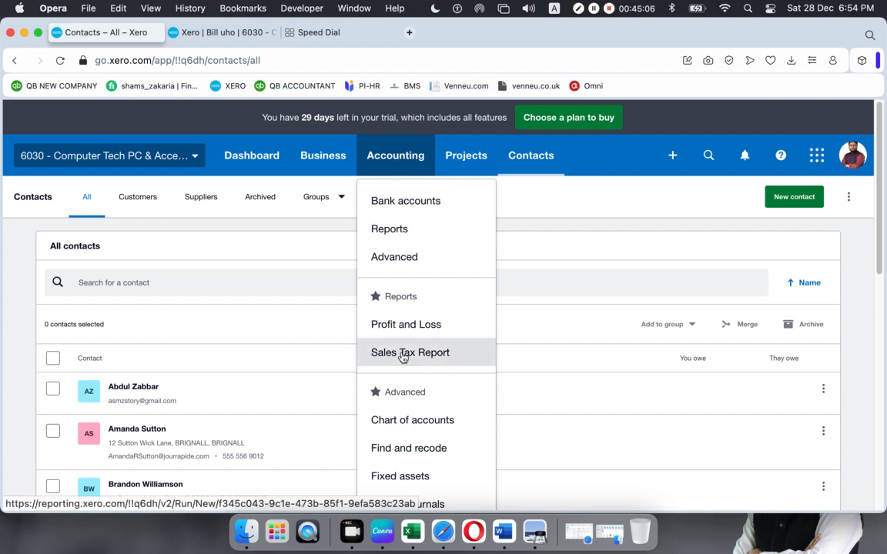
{"action": "left_click", "coordinate": [401, 261]}
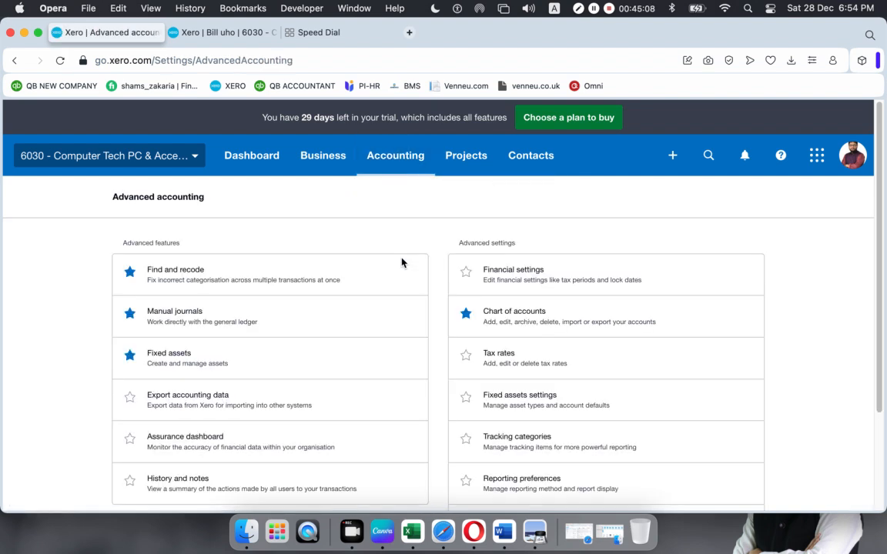
{"action": "left_click", "coordinate": [513, 318]}
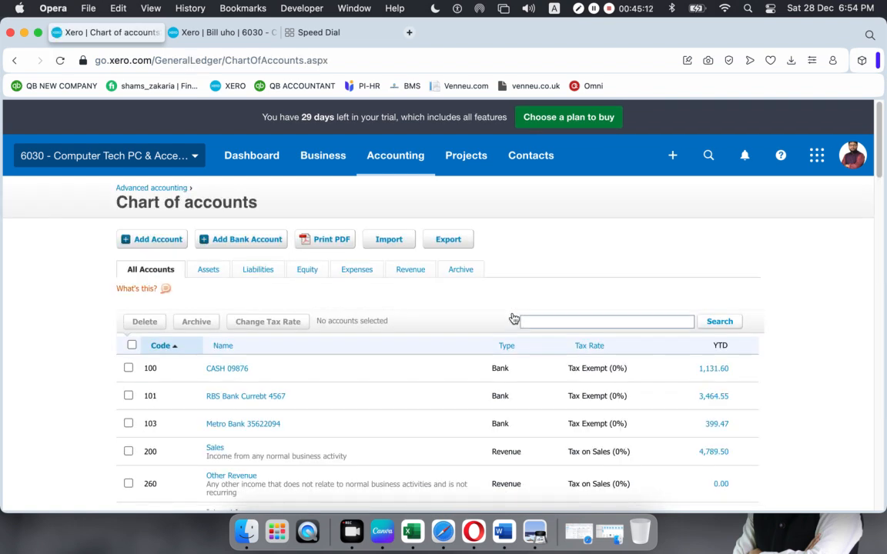
{"action": "left_click", "coordinate": [220, 238]}
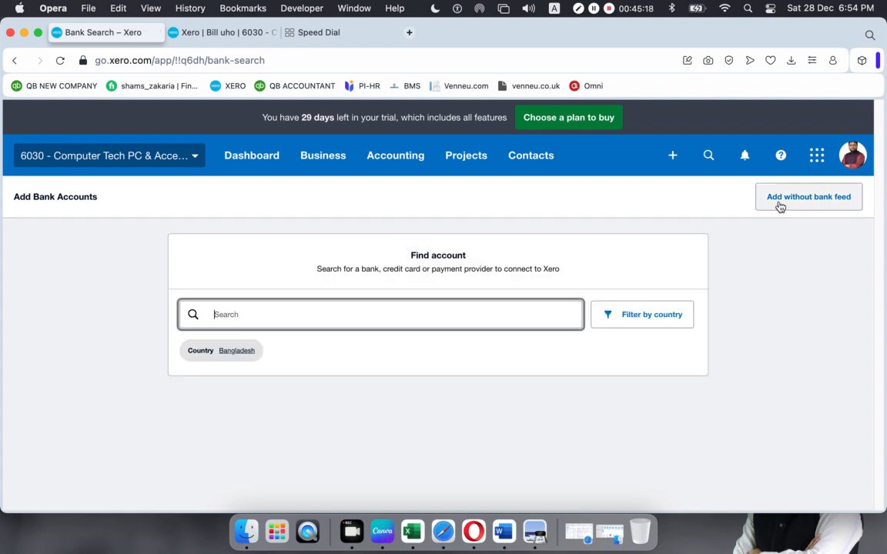
{"action": "left_click", "coordinate": [780, 206]}
{"action": "left_click", "coordinate": [561, 385]}
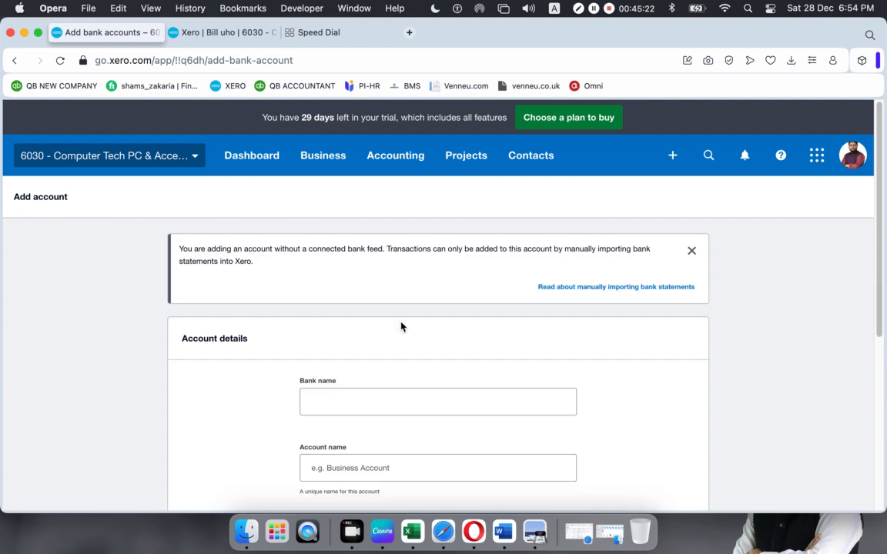
- Enter the Metro Bank name with the new account's digits and copy it into Account name
{"action": "left_click", "coordinate": [354, 394]}
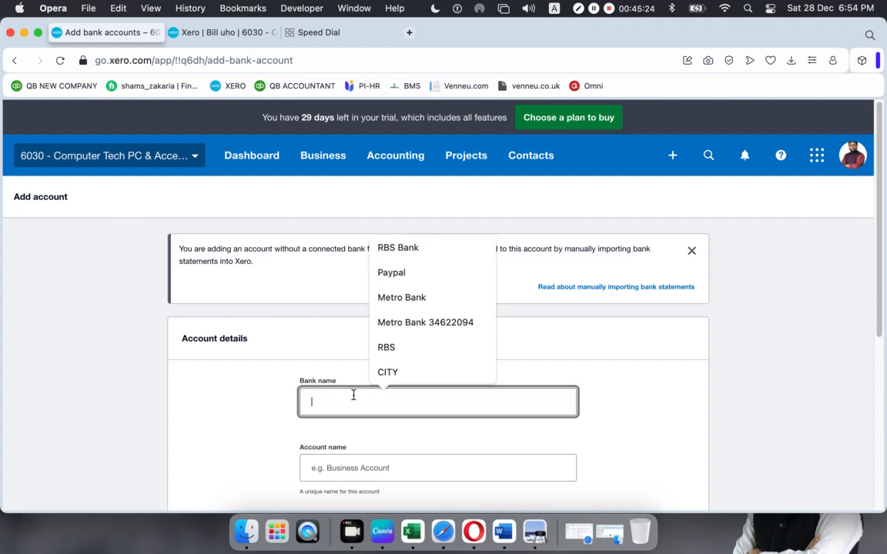
{"action": "left_click", "coordinate": [408, 323]}
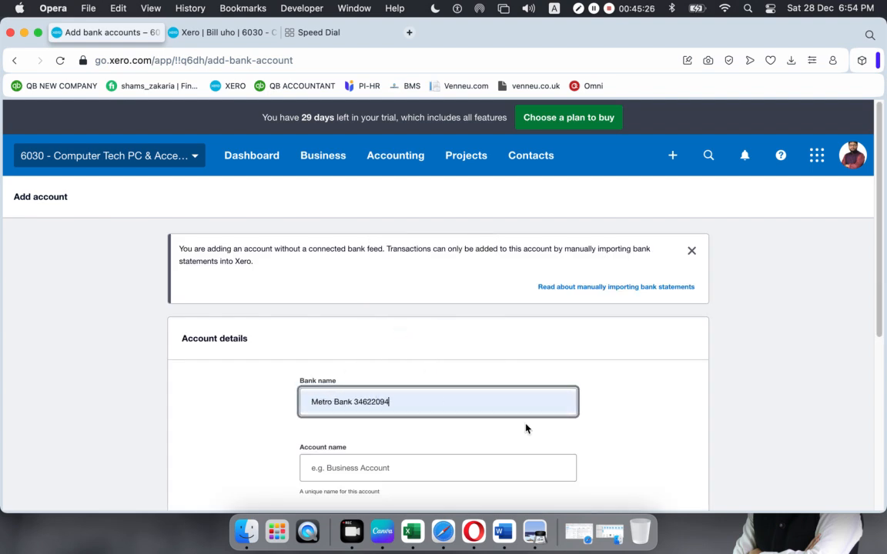
{"action": "key", "text": "BackSpace"}
{"action": "key", "text": "BackSpace"}
{"action": "key", "text": "BackSpace"}
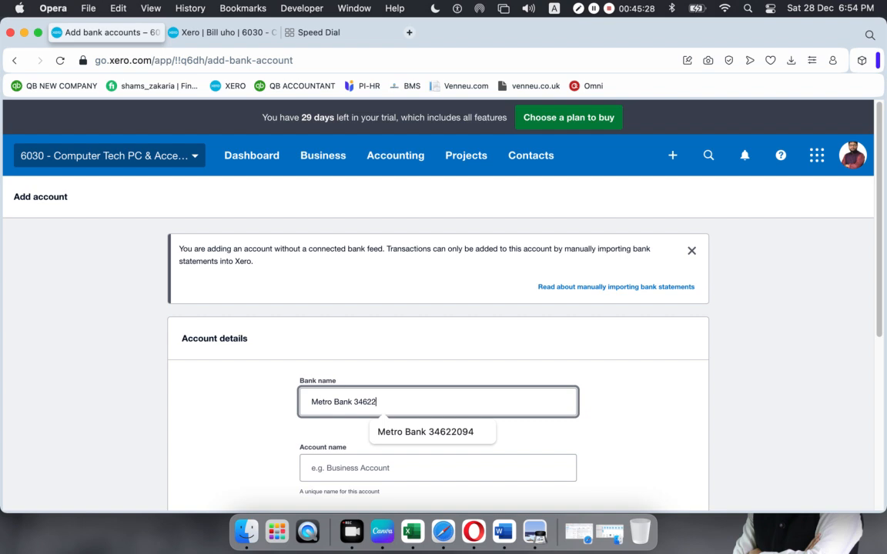
{"action": "type", "text": "44"}
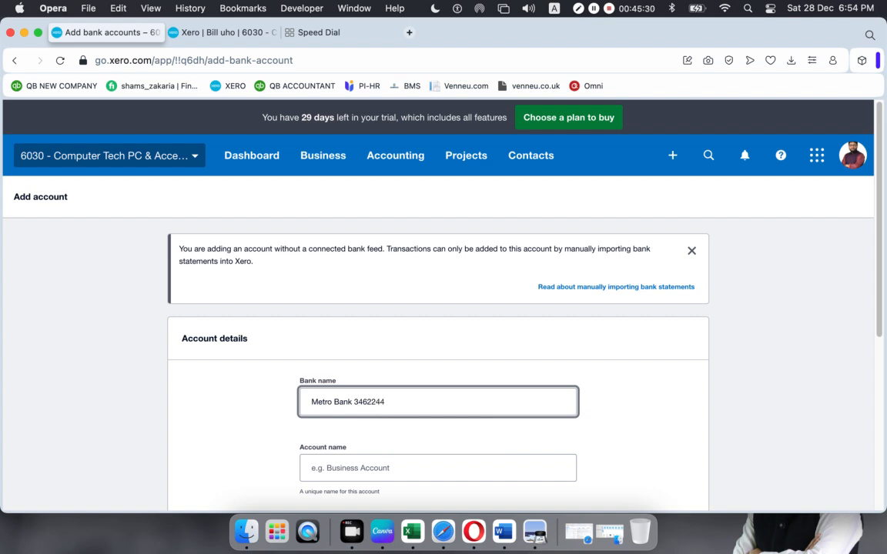
{"action": "type", "text": "55"}
{"action": "left_click_drag", "start_coordinate": [408, 401], "coordinate": [263, 406]}
{"action": "key", "text": "super+c"}
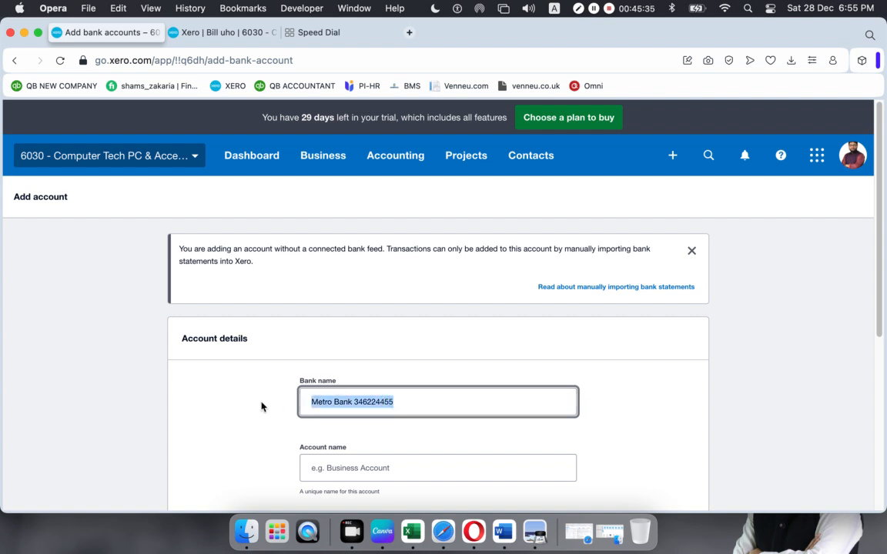
{"action": "left_click", "coordinate": [329, 469]}
{"action": "key", "text": "super+v"}
{"action": "scroll", "coordinate": [367, 464], "scroll_direction": "down", "scroll_amount": 5}
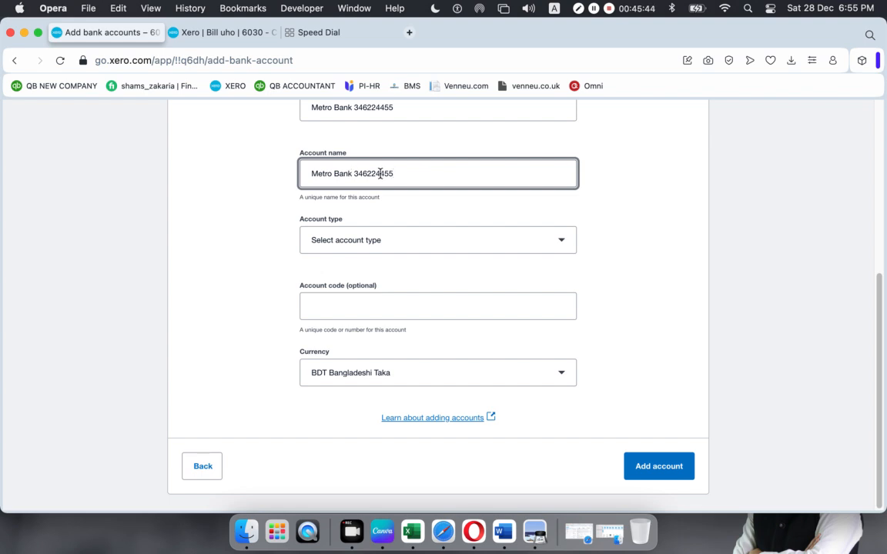
{"action": "left_click_drag", "start_coordinate": [394, 175], "coordinate": [383, 175]}
- Set account type Other, paste in the account number, use code 104, and add the account
{"action": "left_click", "coordinate": [398, 247]}
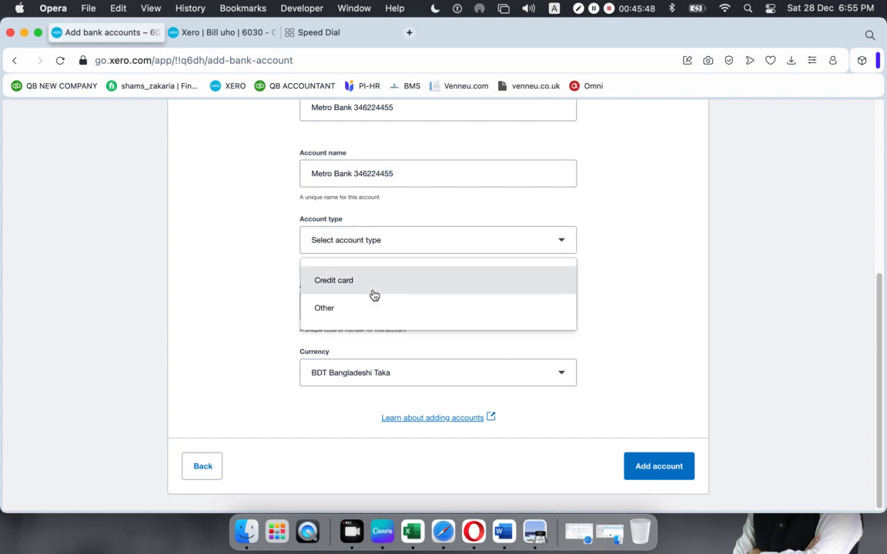
{"action": "left_click", "coordinate": [368, 308]}
{"action": "left_click_drag", "start_coordinate": [394, 174], "coordinate": [357, 178]}
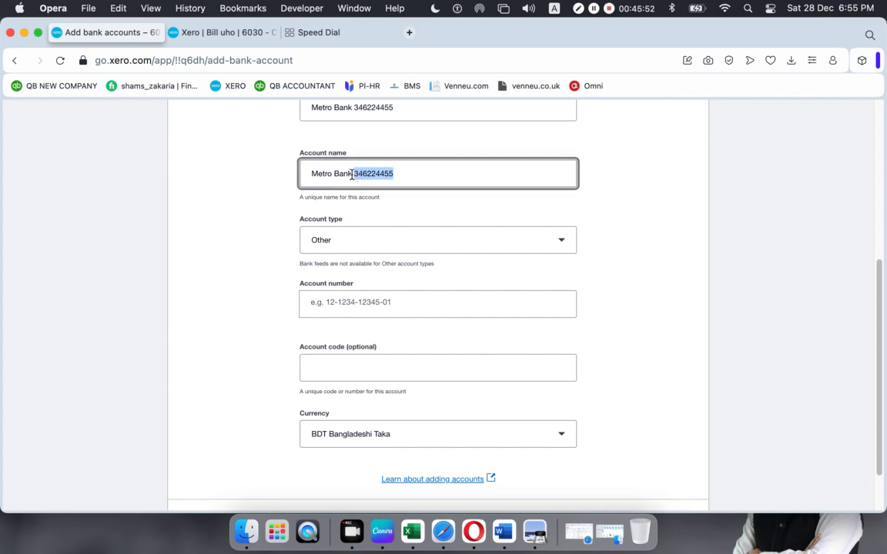
{"action": "left_click", "coordinate": [332, 303]}
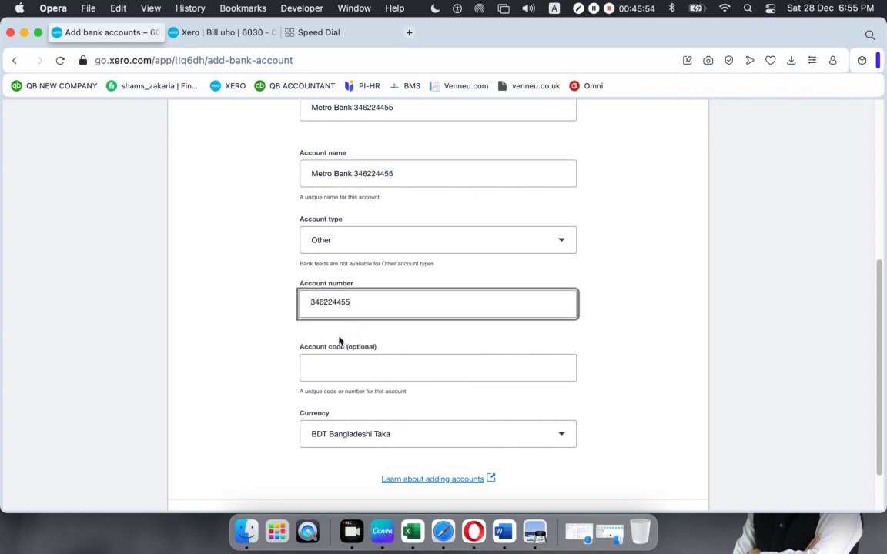
{"action": "left_click", "coordinate": [398, 369]}
{"action": "type", "text": "104"}
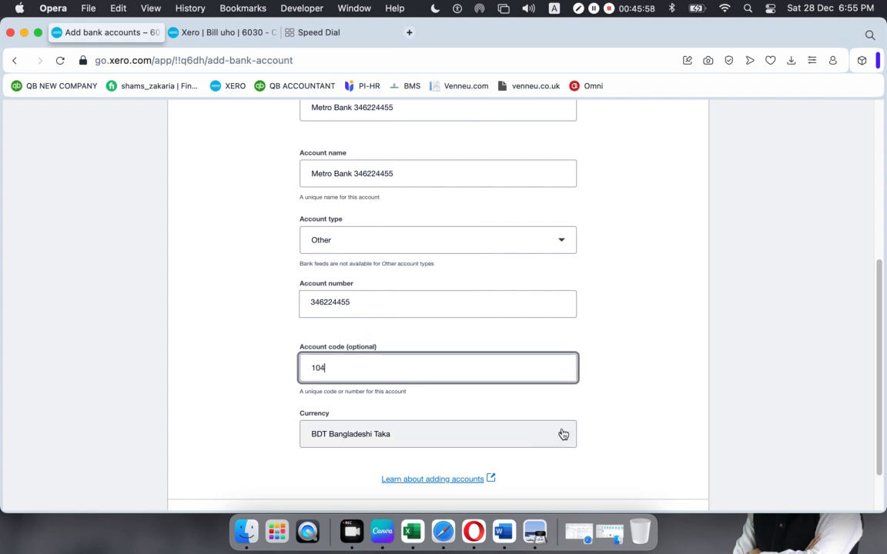
{"action": "left_click", "coordinate": [649, 424]}
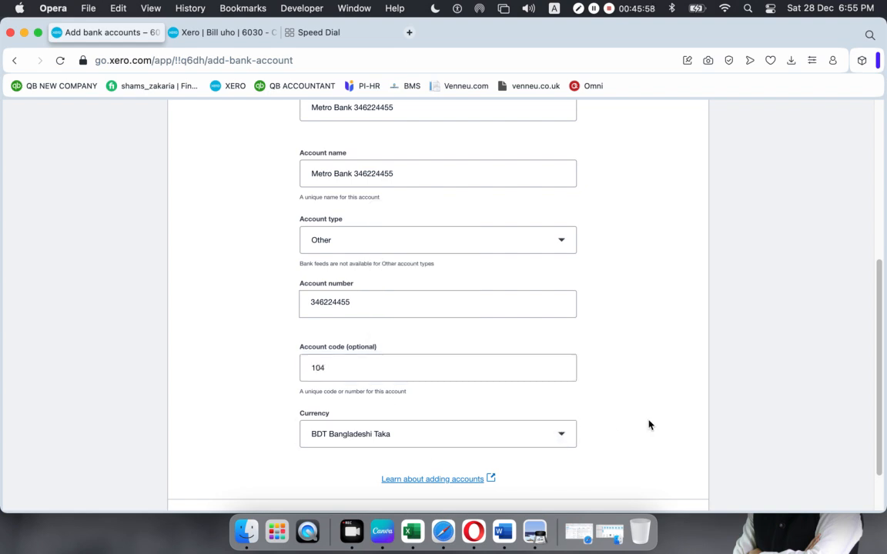
{"action": "scroll", "coordinate": [627, 416], "scroll_direction": "down", "scroll_amount": 2}
{"action": "left_click", "coordinate": [650, 465]}
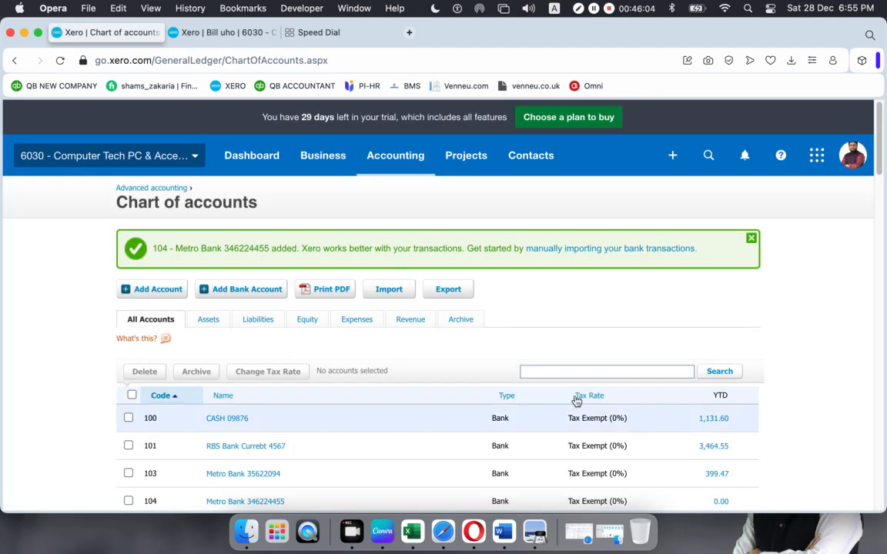
- Start a new Receive Money into the new Metro Bank account (code 104)
{"action": "left_click", "coordinate": [673, 156]}
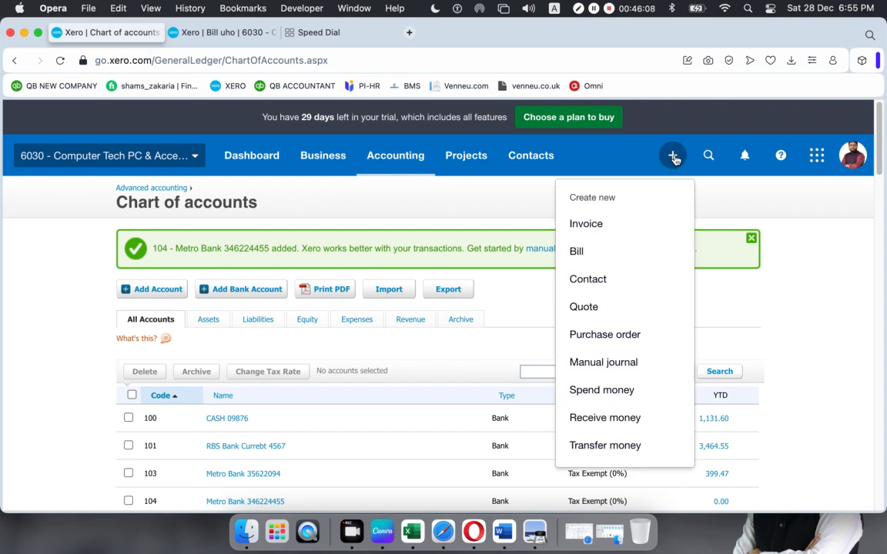
{"action": "left_click", "coordinate": [601, 414]}
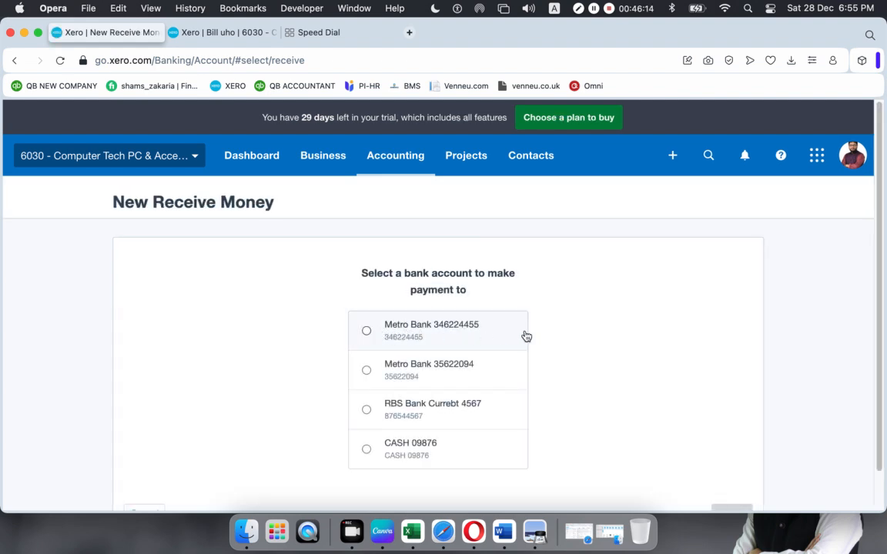
{"action": "left_click", "coordinate": [367, 331]}
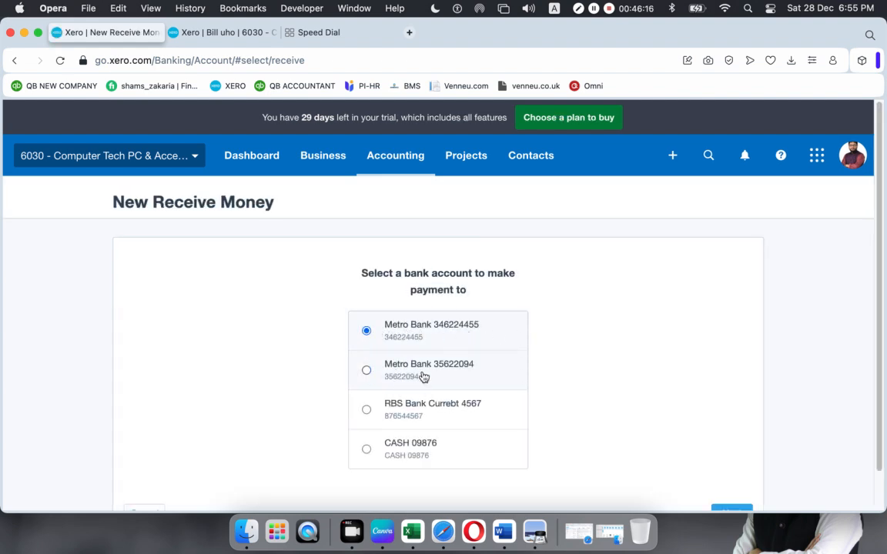
{"action": "scroll", "coordinate": [716, 446], "scroll_direction": "down", "scroll_amount": 1}
{"action": "left_click", "coordinate": [733, 473]}
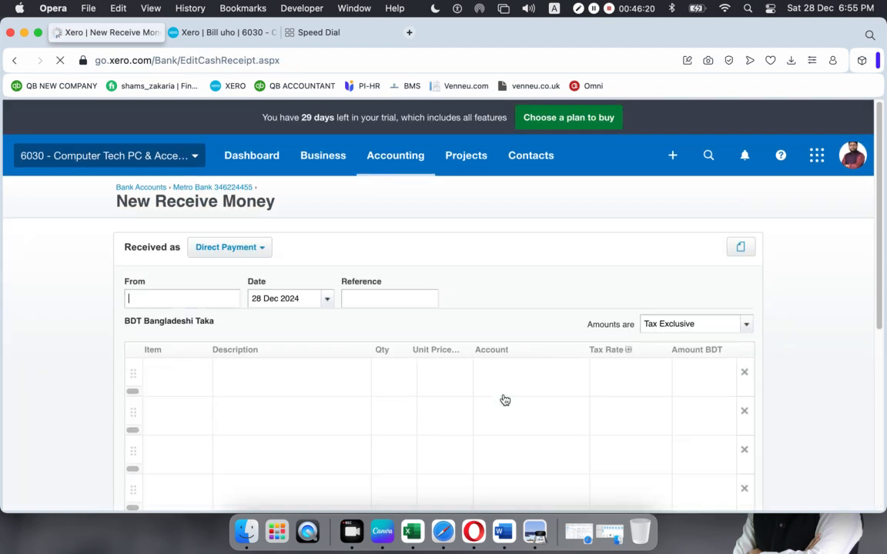
- Set the payer to Opening Balance and the date to 14 May 2020
{"action": "type", "text": "O"}
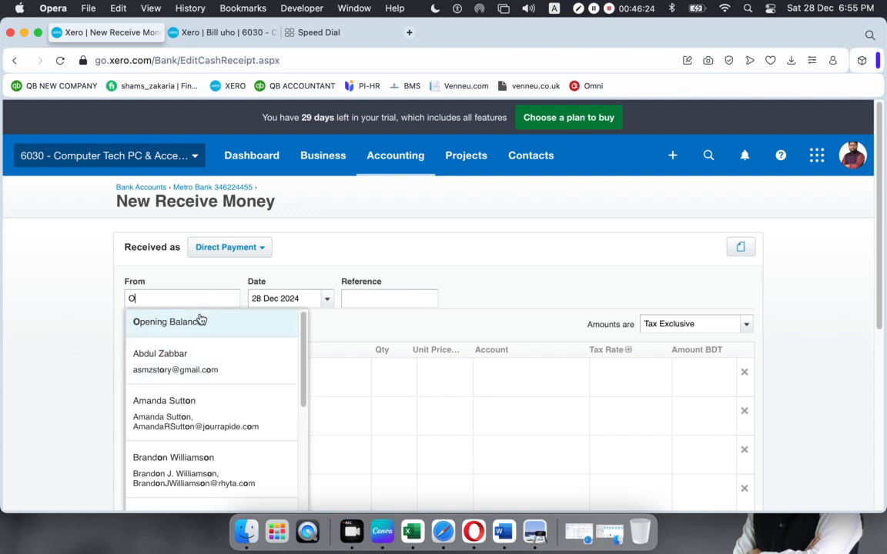
{"action": "left_click", "coordinate": [201, 318]}
{"action": "left_click", "coordinate": [327, 300]}
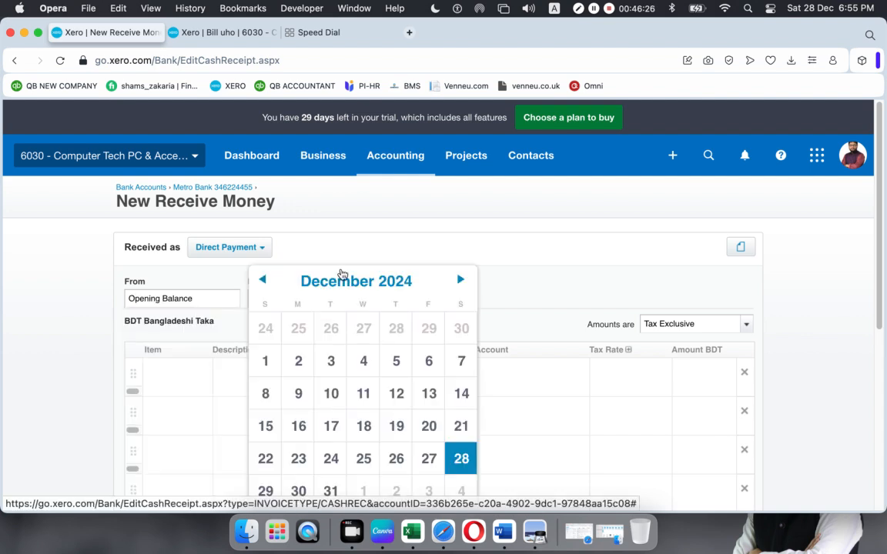
{"action": "scroll", "coordinate": [383, 326], "scroll_direction": "down", "scroll_amount": 2}
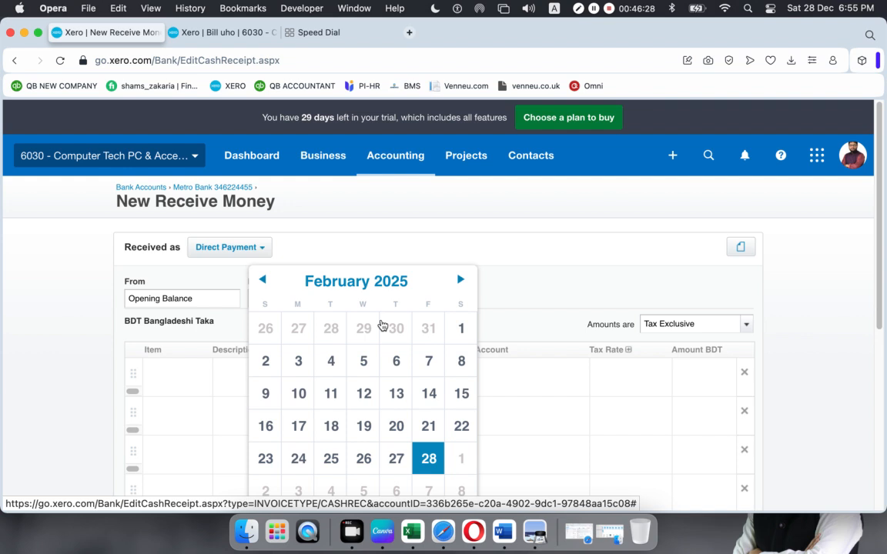
{"action": "scroll", "coordinate": [382, 326], "scroll_direction": "up", "scroll_amount": 3}
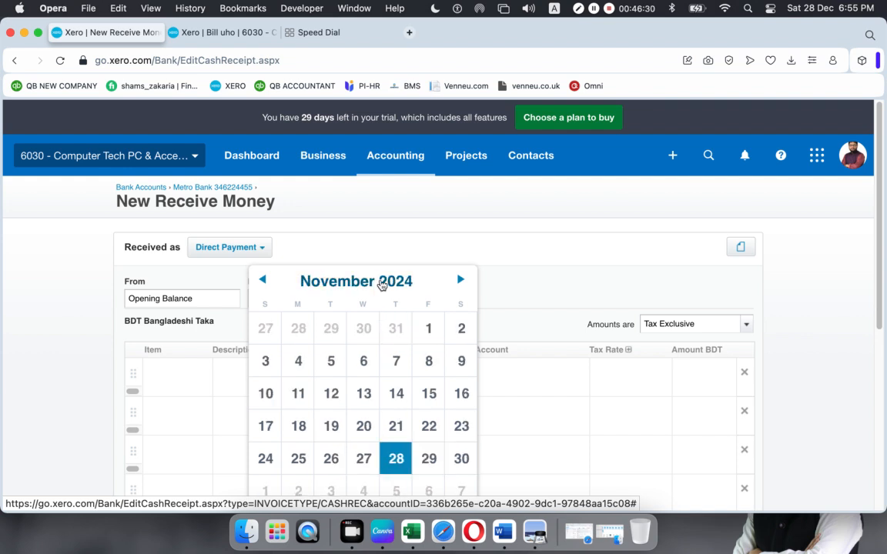
{"action": "left_click", "coordinate": [382, 283]}
{"action": "left_click", "coordinate": [393, 327]}
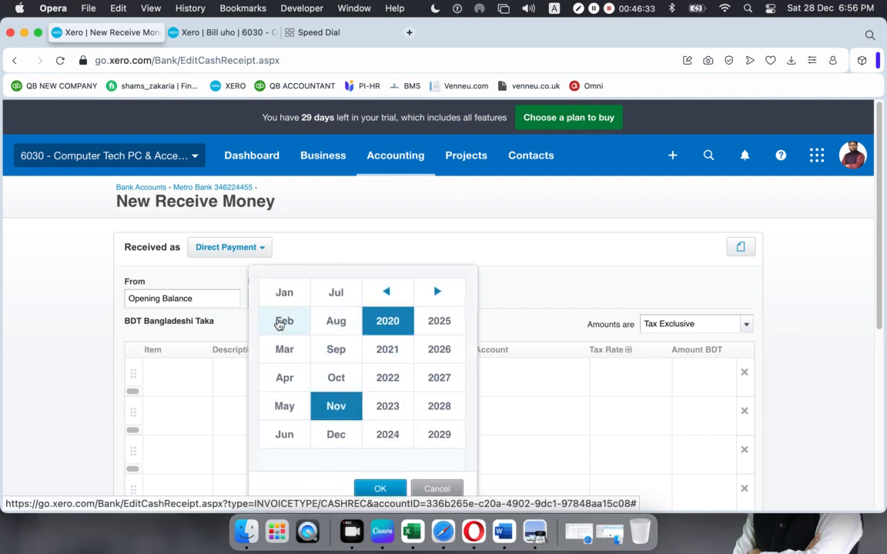
{"action": "left_click", "coordinate": [289, 411]}
{"action": "left_click", "coordinate": [369, 491]}
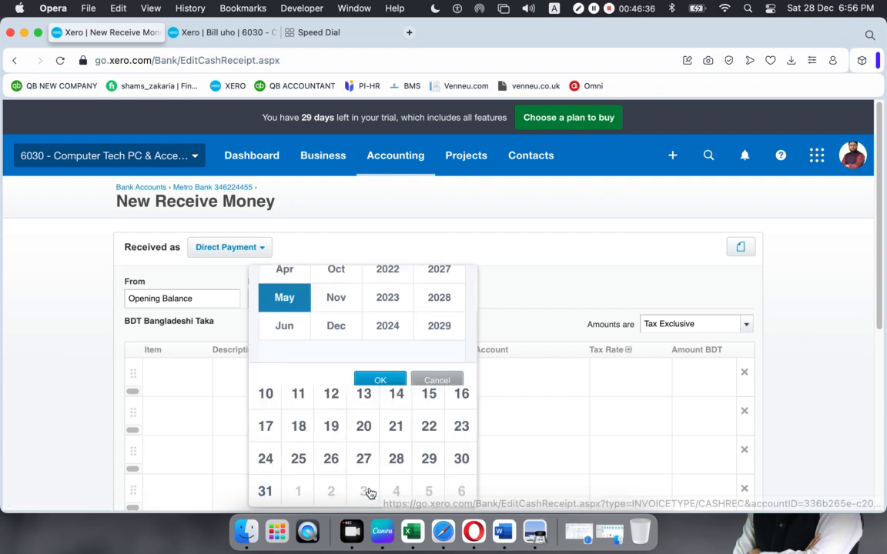
{"action": "left_click", "coordinate": [396, 394]}
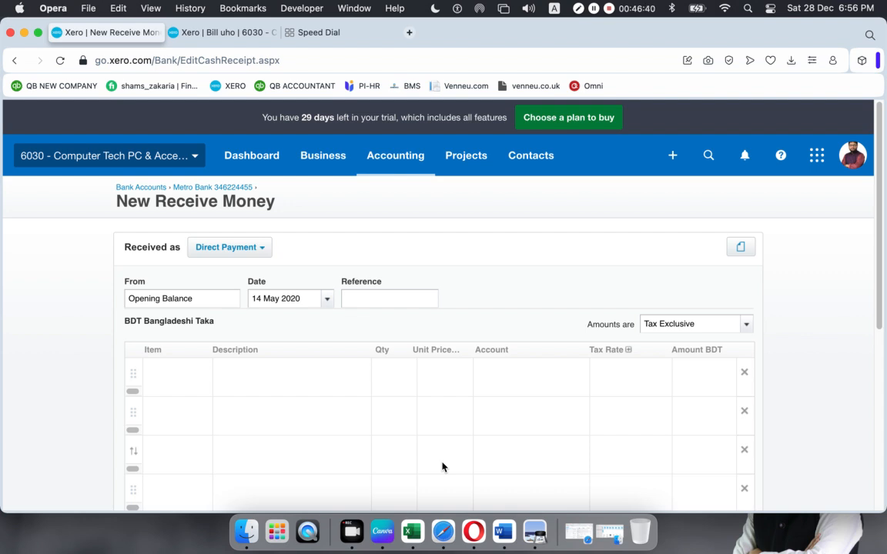
- Add line 'Opening Balance', quantity 1, price 670 to 960 - Retained Earnings, and save
{"action": "left_click", "coordinate": [283, 378]}
{"action": "type", "text": "Ope"}
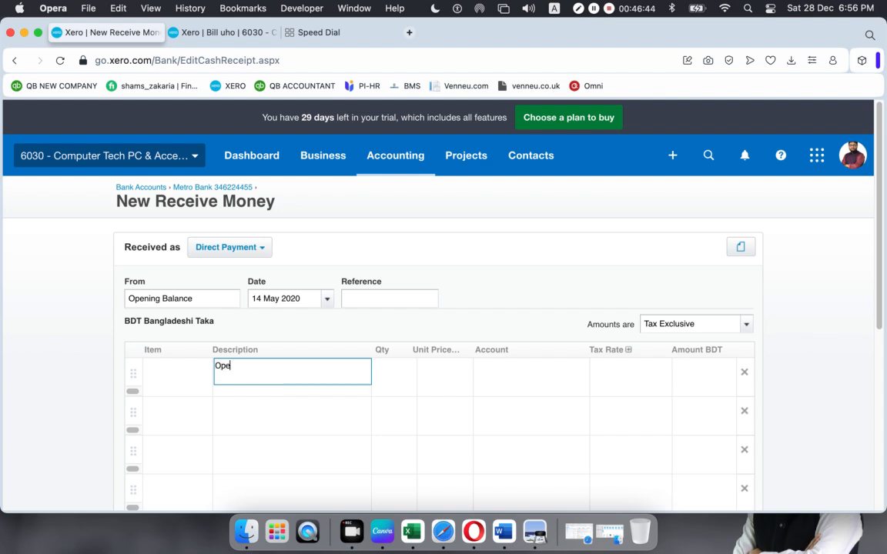
{"action": "type", "text": "ning Balance"}
{"action": "left_click", "coordinate": [401, 373]}
{"action": "left_click", "coordinate": [453, 375]}
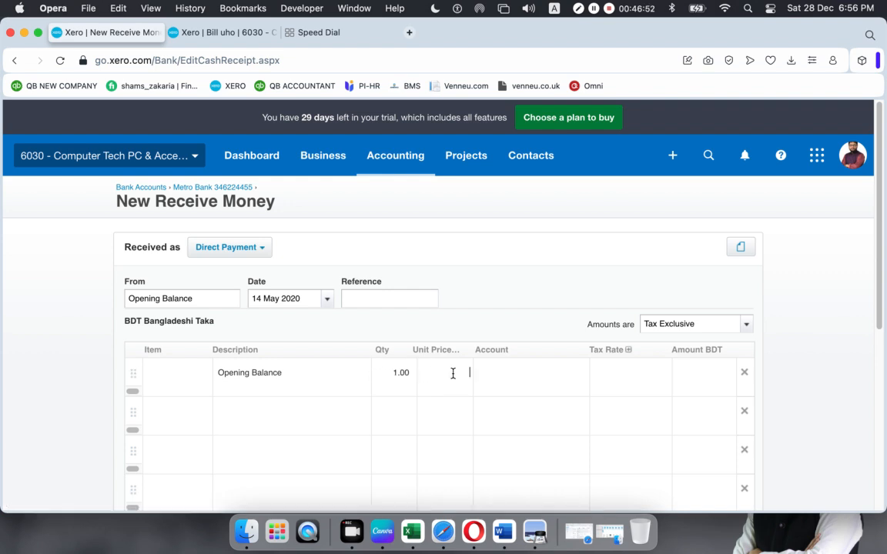
{"action": "type", "text": "670"}
{"action": "left_click", "coordinate": [576, 372]}
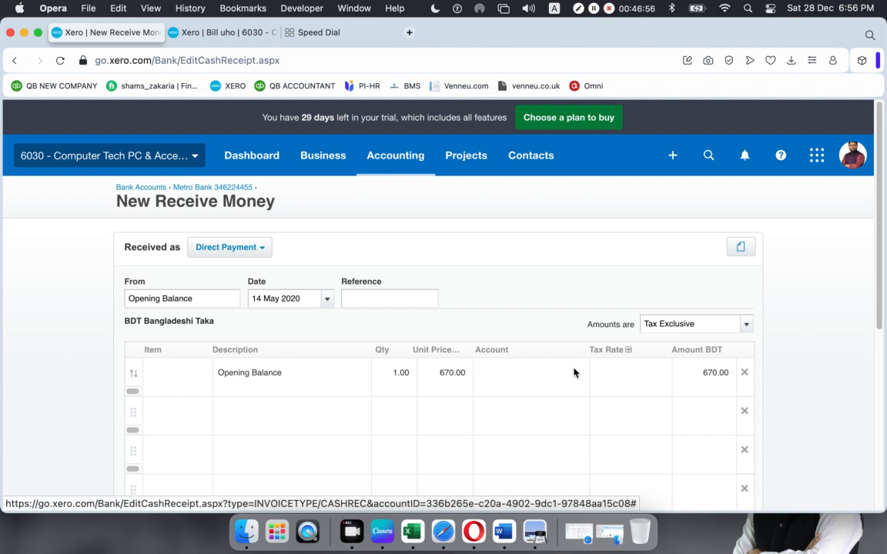
{"action": "left_click", "coordinate": [578, 374]}
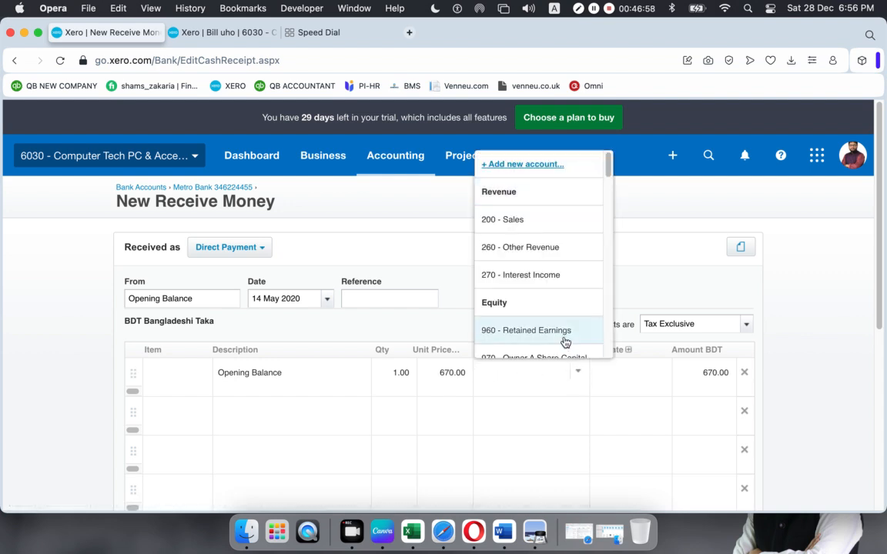
{"action": "left_click", "coordinate": [566, 340]}
{"action": "scroll", "coordinate": [770, 381], "scroll_direction": "down", "scroll_amount": 10}
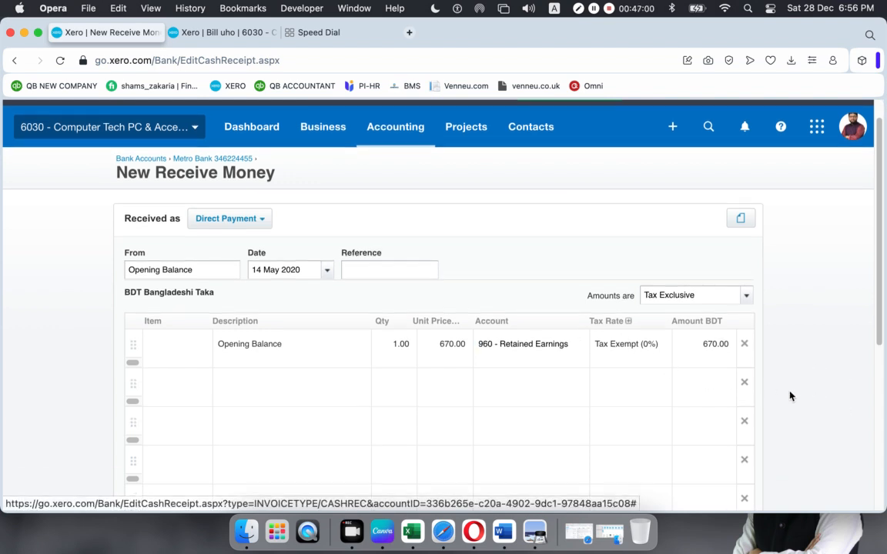
{"action": "left_click", "coordinate": [578, 351]}
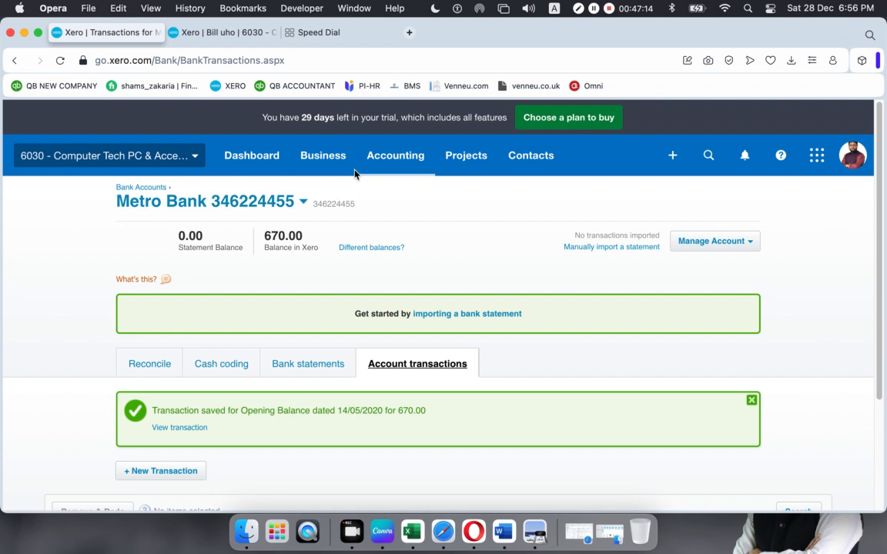
- Open the Chart of accounts and view, then cancel, the code 104 Metro Bank account details
{"action": "left_click", "coordinate": [394, 163]}
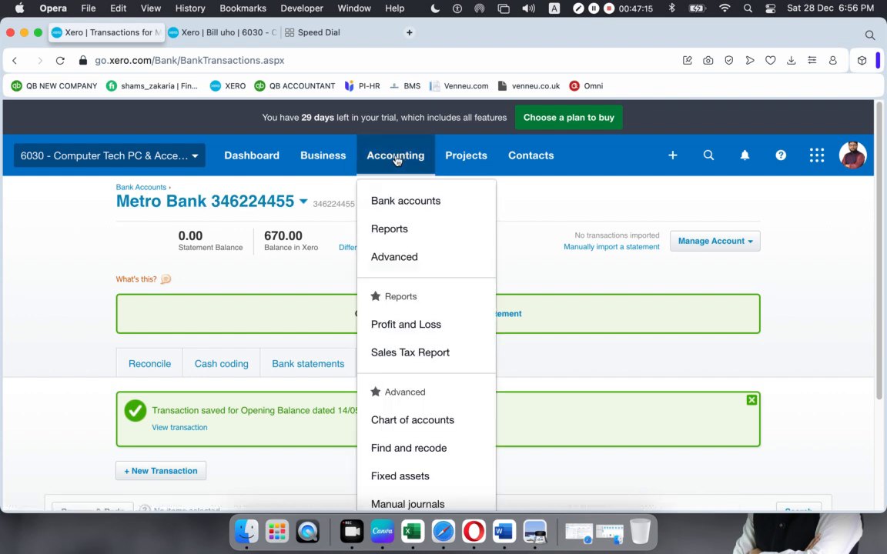
{"action": "left_click", "coordinate": [398, 264]}
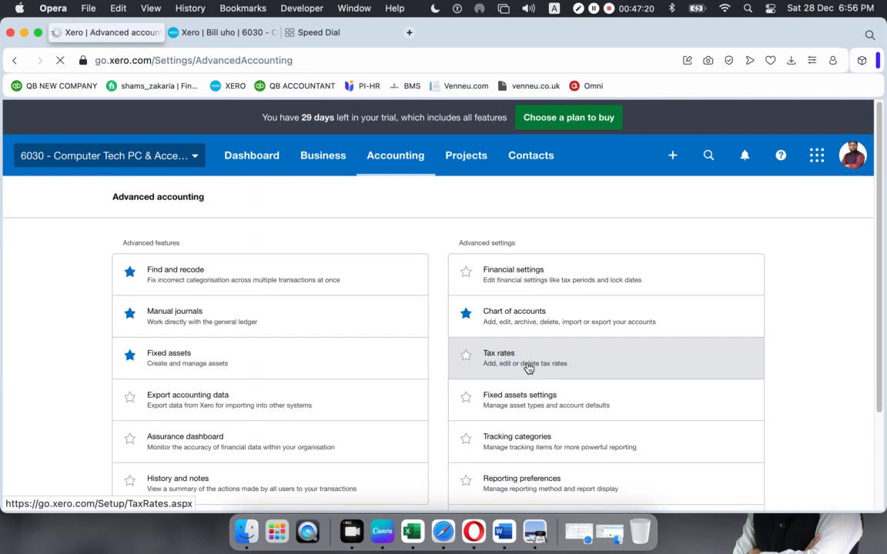
{"action": "left_click", "coordinate": [507, 313]}
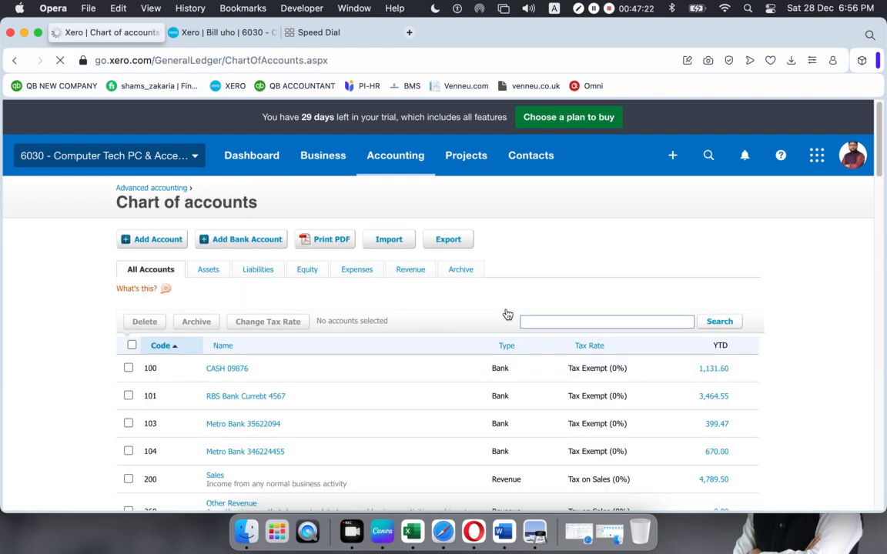
{"action": "scroll", "coordinate": [443, 312], "scroll_direction": "down", "scroll_amount": 1}
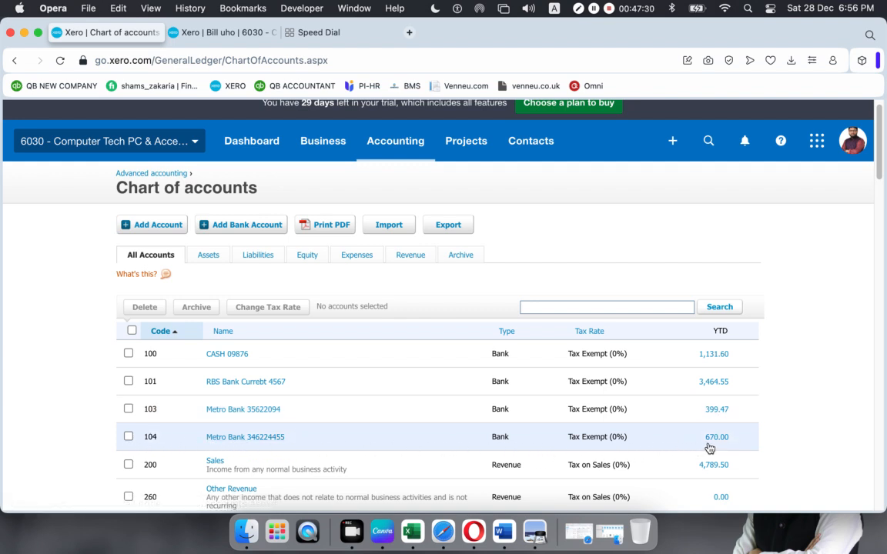
{"action": "left_click", "coordinate": [433, 439]}
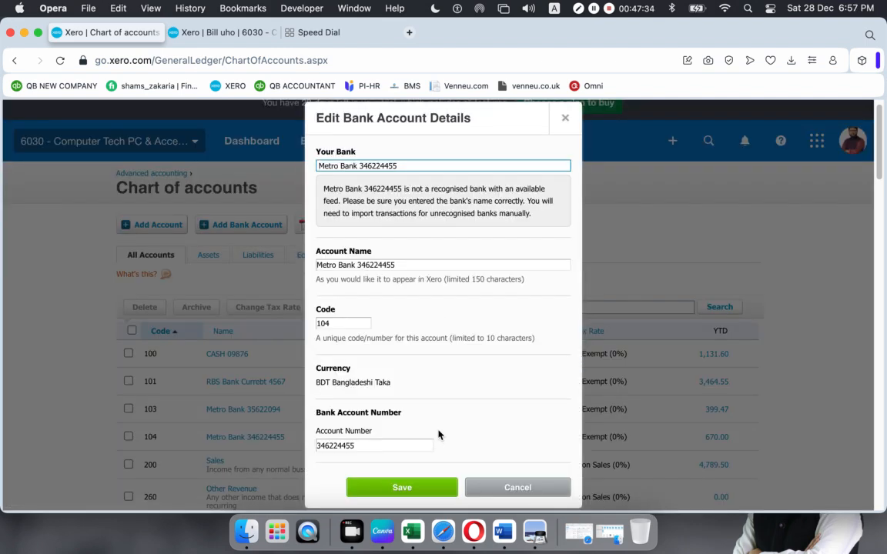
{"action": "left_click", "coordinate": [500, 488]}
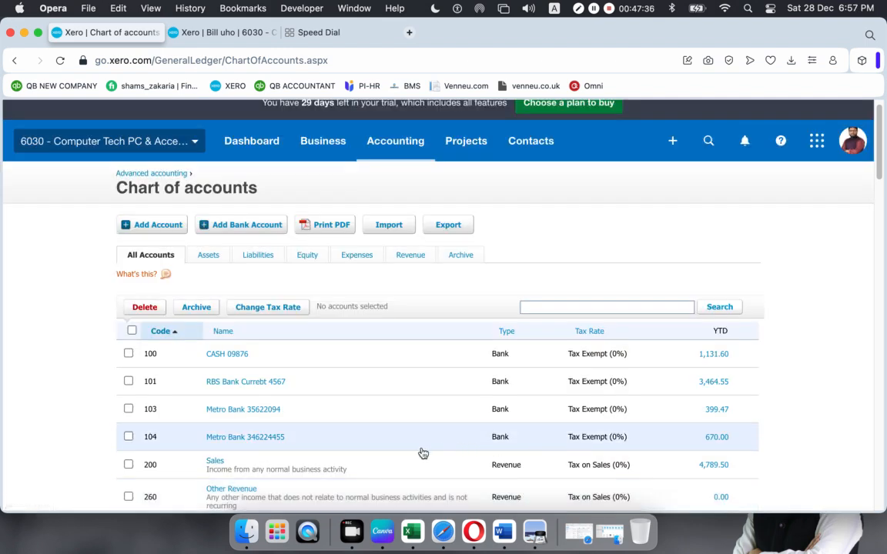
{"action": "left_click", "coordinate": [717, 442]}
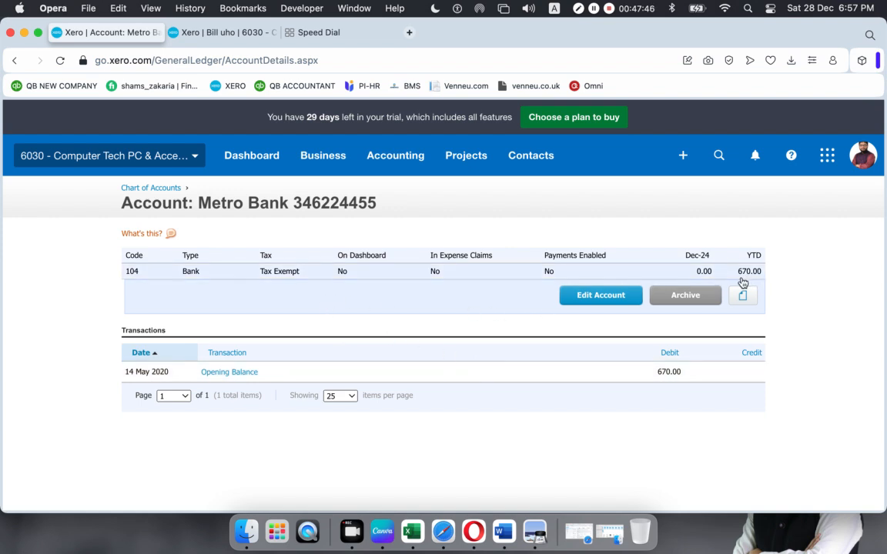
{"action": "left_click", "coordinate": [589, 298]}
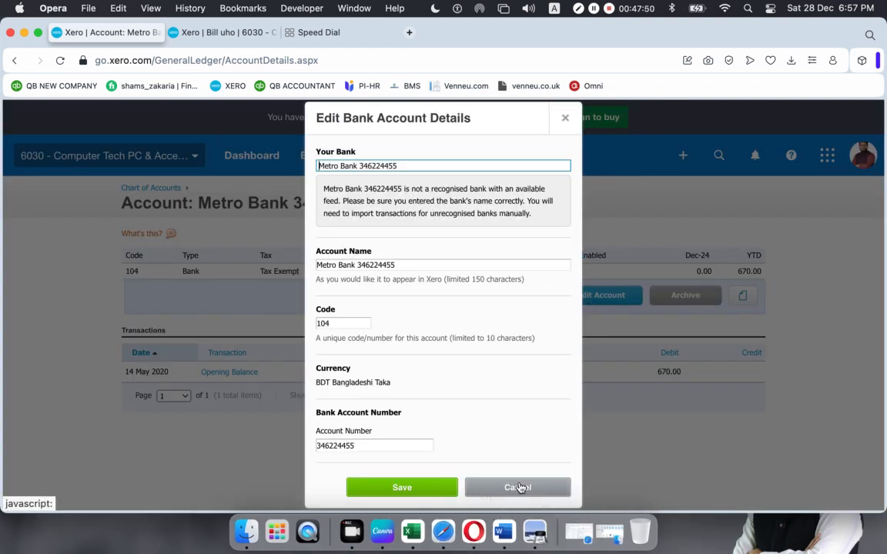
{"action": "left_click", "coordinate": [519, 488]}
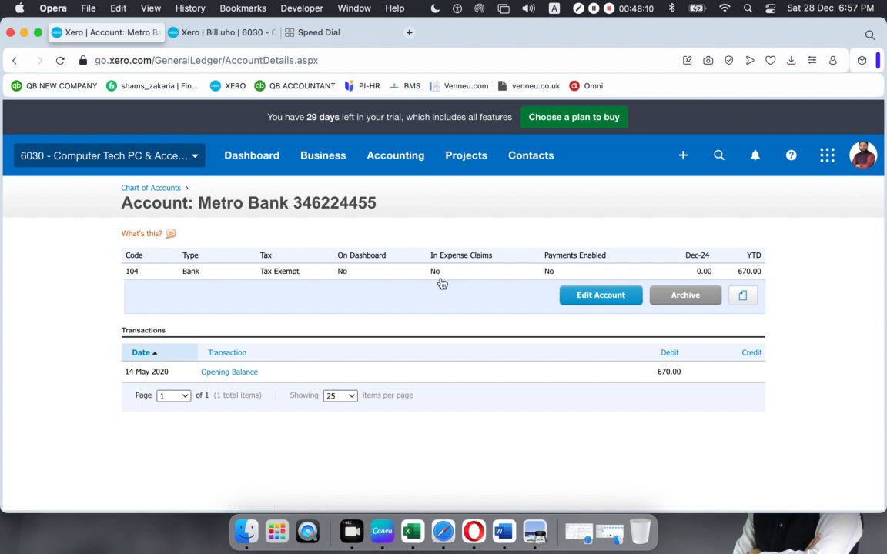
{"action": "left_click", "coordinate": [160, 188]}
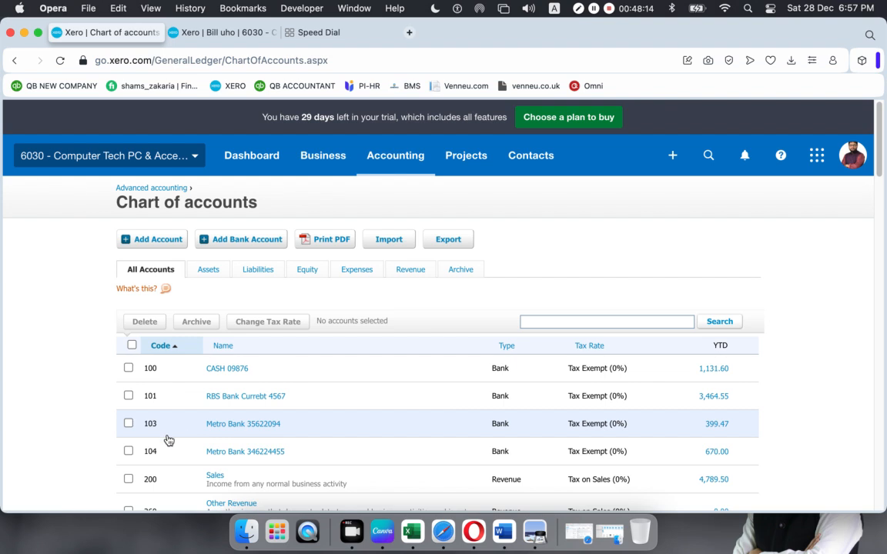
{"action": "left_click", "coordinate": [722, 453]}
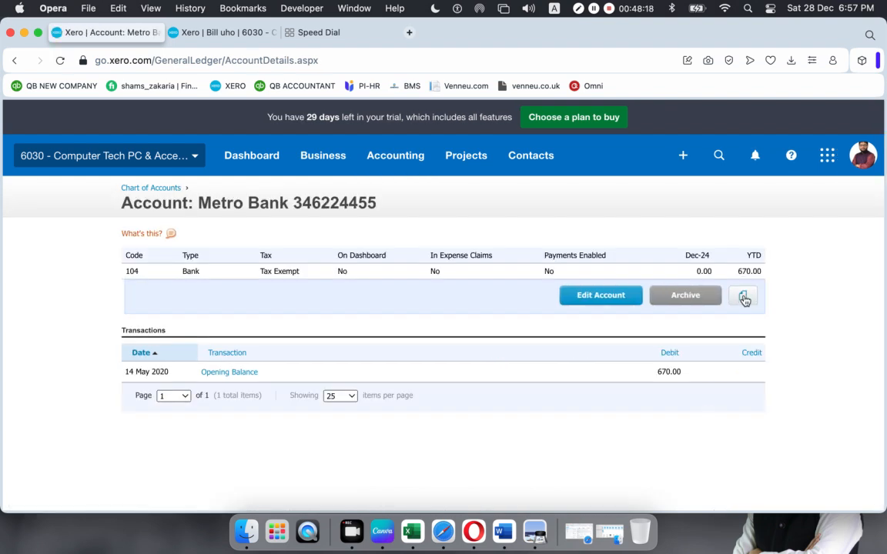
{"action": "left_click", "coordinate": [743, 299]}
{"action": "left_click", "coordinate": [744, 300]}
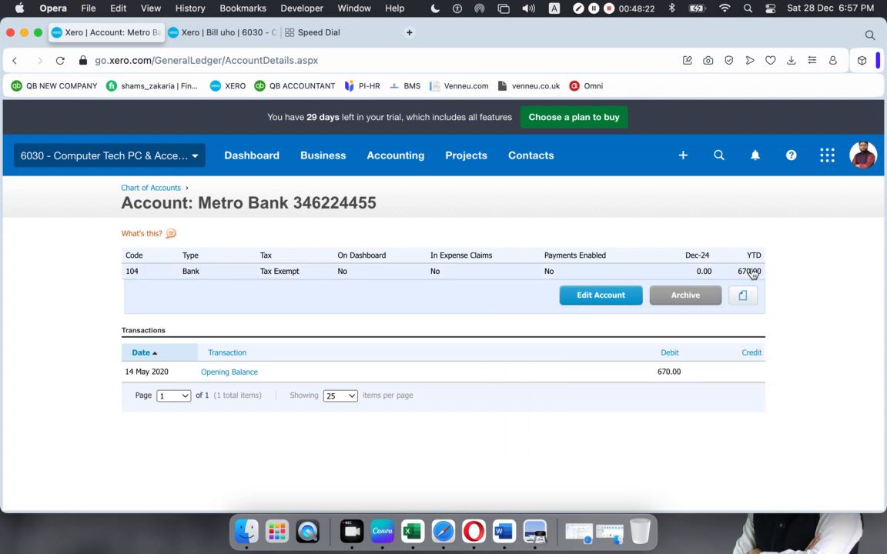
{"action": "double_click", "coordinate": [753, 272]}
{"action": "left_click", "coordinate": [779, 247]}
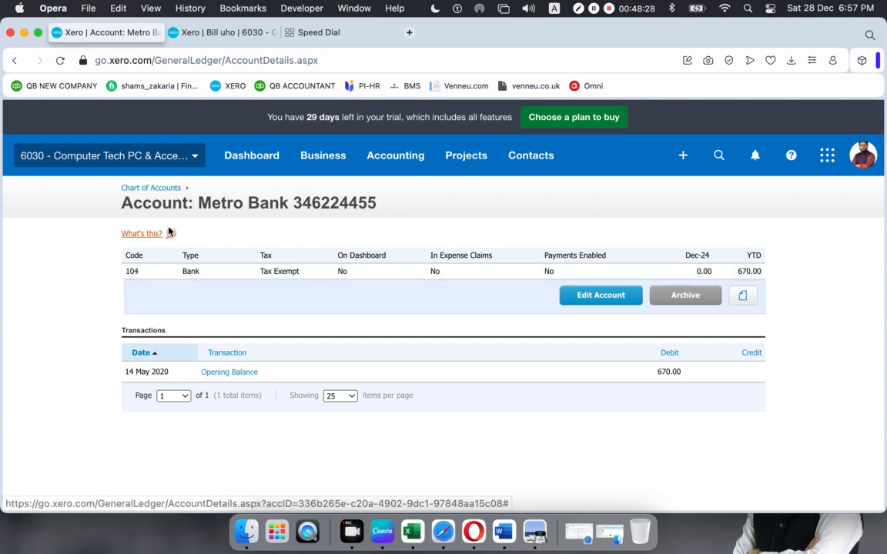
{"action": "left_click", "coordinate": [149, 190]}
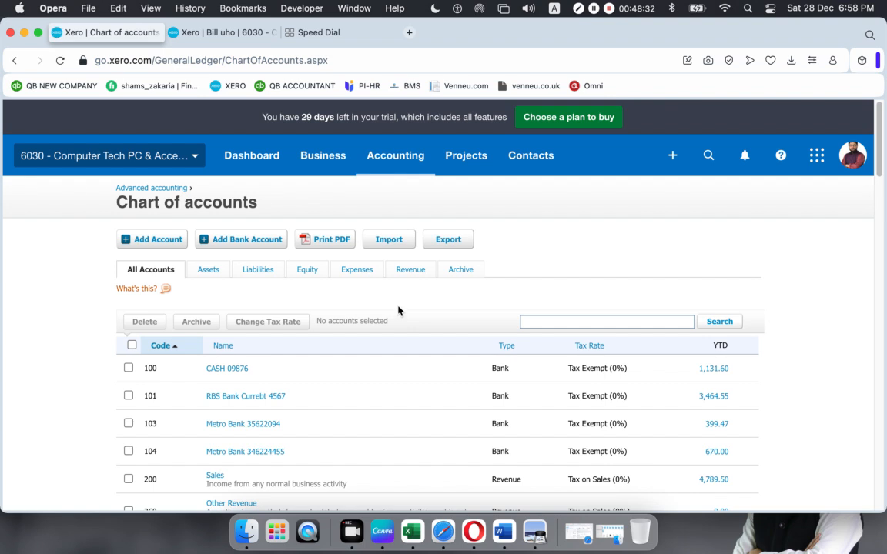
- Inspect both Metro Bank accounts' details, then open account 104's 670.00 YTD transactions
{"action": "scroll", "coordinate": [394, 308], "scroll_direction": "down", "scroll_amount": 4}
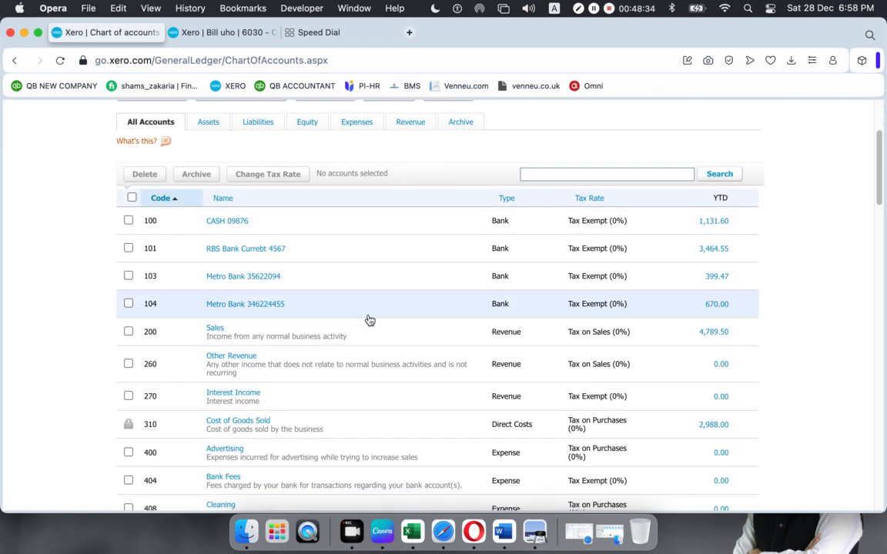
{"action": "left_click", "coordinate": [249, 306]}
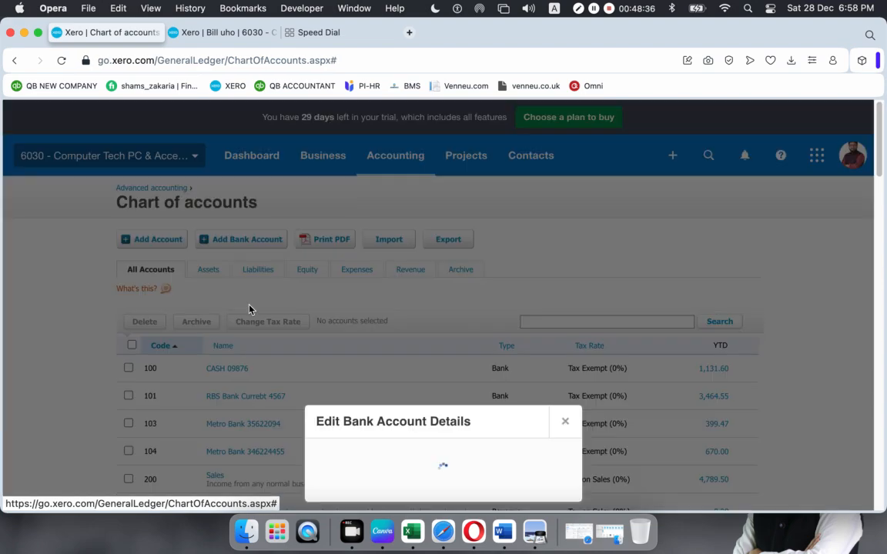
{"action": "scroll", "coordinate": [404, 372], "scroll_direction": "down", "scroll_amount": 20}
{"action": "scroll", "coordinate": [404, 372], "scroll_direction": "up", "scroll_amount": 14}
{"action": "scroll", "coordinate": [404, 374], "scroll_direction": "up", "scroll_amount": 10}
{"action": "scroll", "coordinate": [408, 383], "scroll_direction": "down", "scroll_amount": 2}
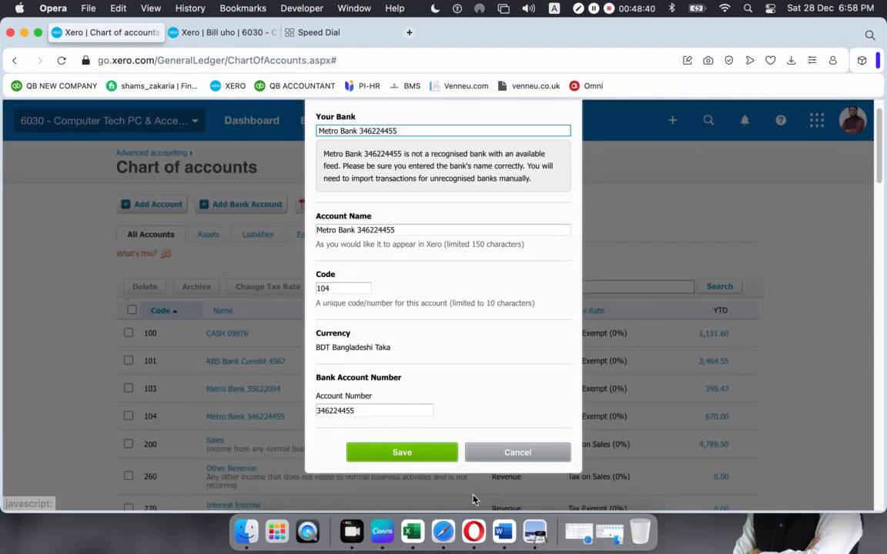
{"action": "left_click", "coordinate": [441, 458]}
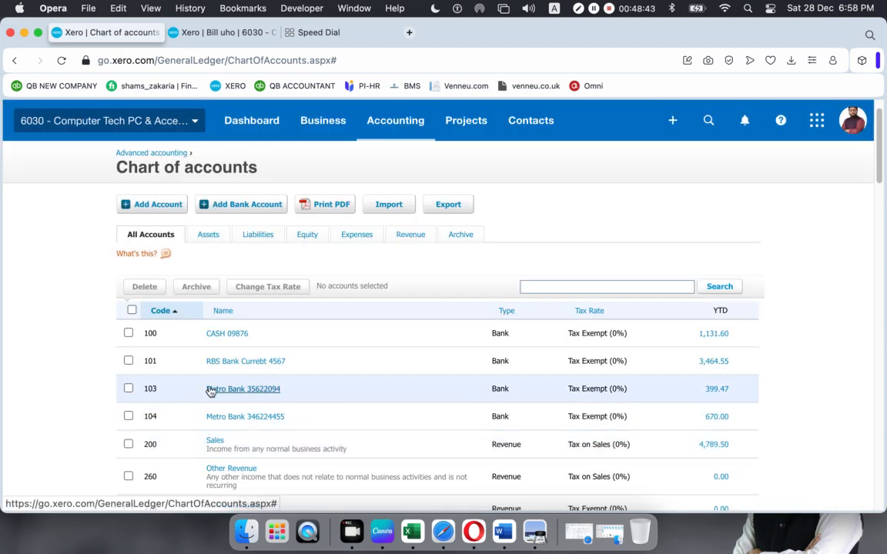
{"action": "left_click", "coordinate": [498, 390]}
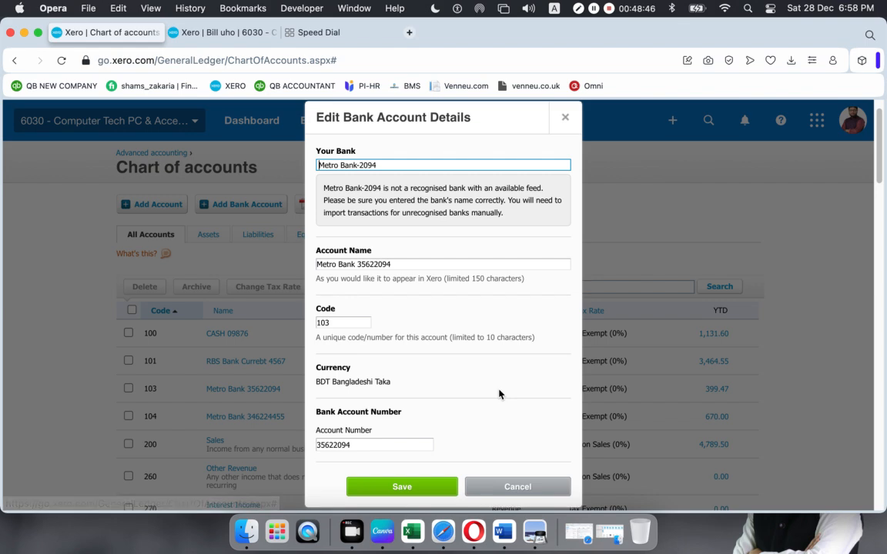
{"action": "left_click", "coordinate": [538, 487]}
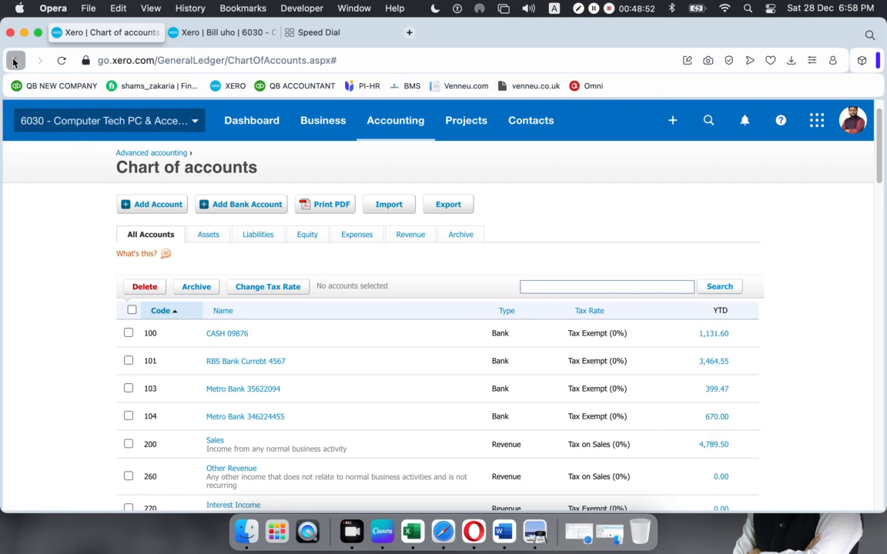
{"action": "left_click", "coordinate": [712, 416]}
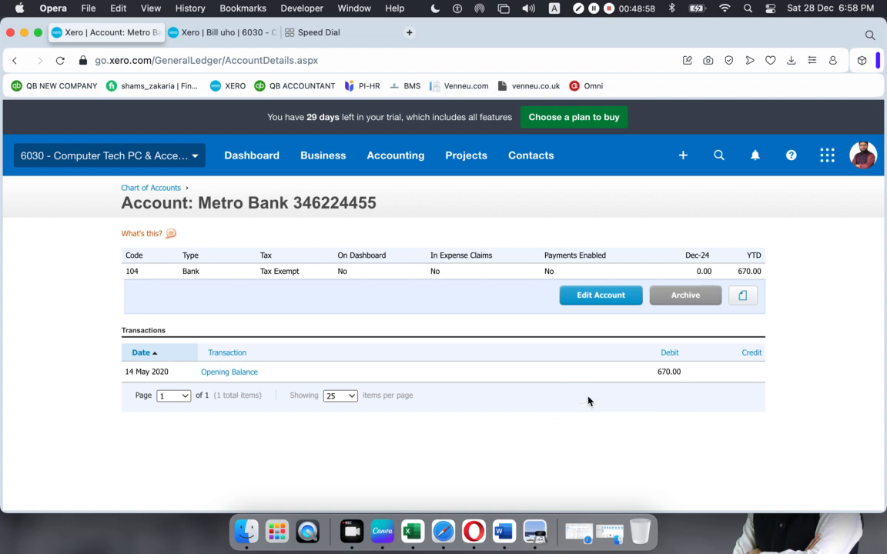
- Edit the Opening Balance transaction and change its date to 1 Feb 2020
{"action": "left_click", "coordinate": [244, 376]}
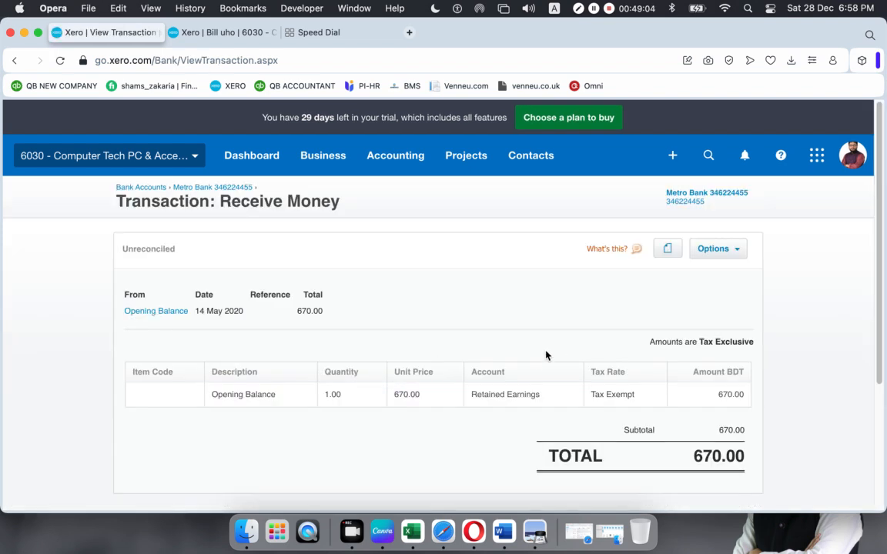
{"action": "left_click", "coordinate": [736, 250]}
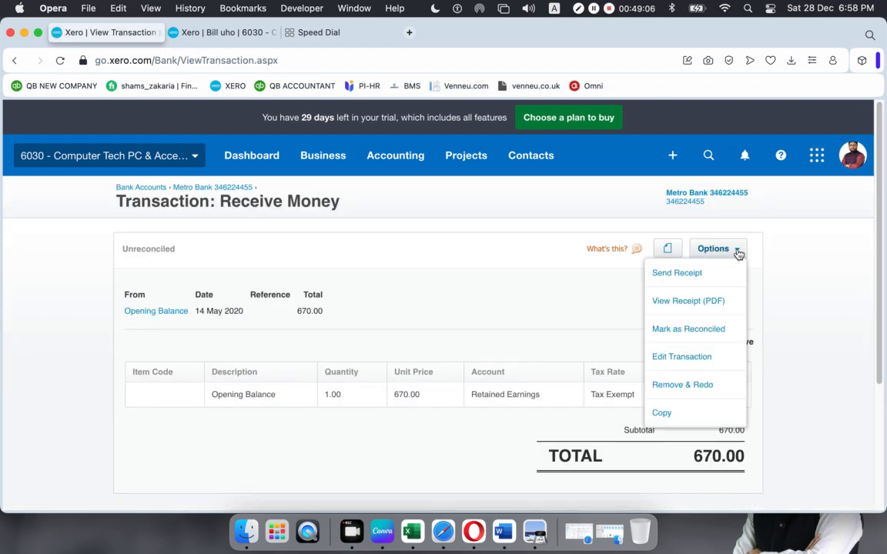
{"action": "left_click", "coordinate": [706, 355]}
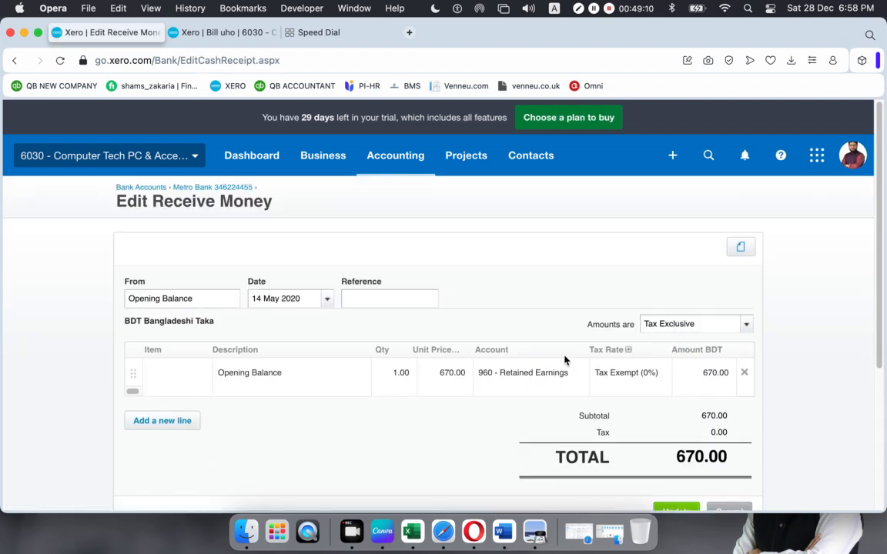
{"action": "scroll", "coordinate": [563, 358], "scroll_direction": "down", "scroll_amount": 5}
{"action": "scroll", "coordinate": [562, 359], "scroll_direction": "up", "scroll_amount": 5}
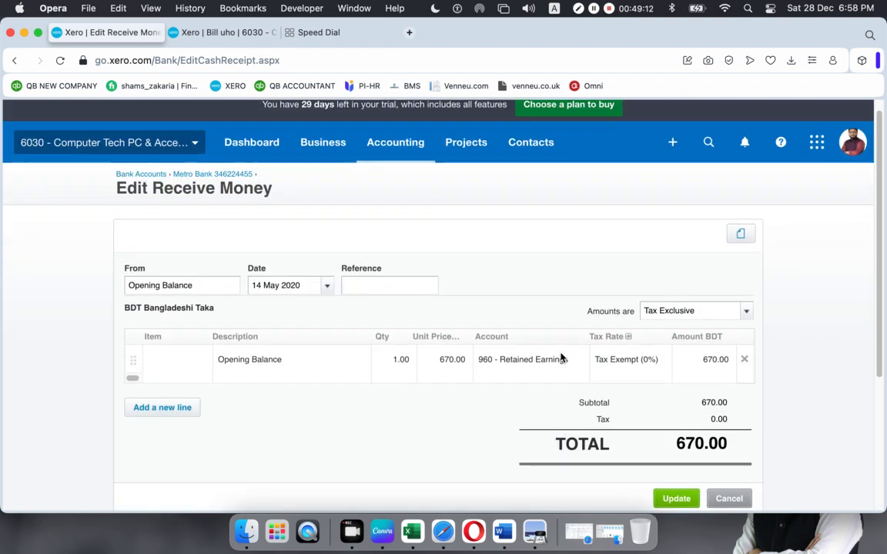
{"action": "left_click", "coordinate": [327, 287]}
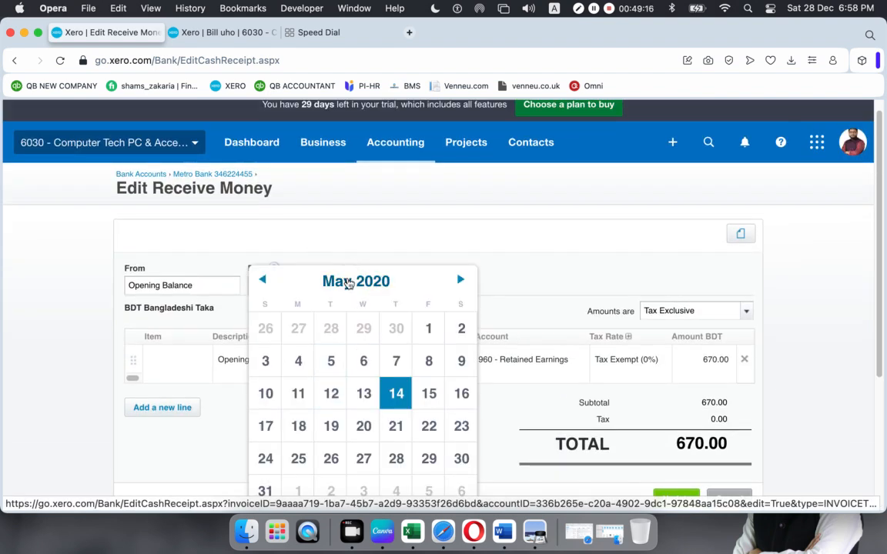
{"action": "left_click", "coordinate": [349, 282]}
{"action": "left_click", "coordinate": [282, 322]}
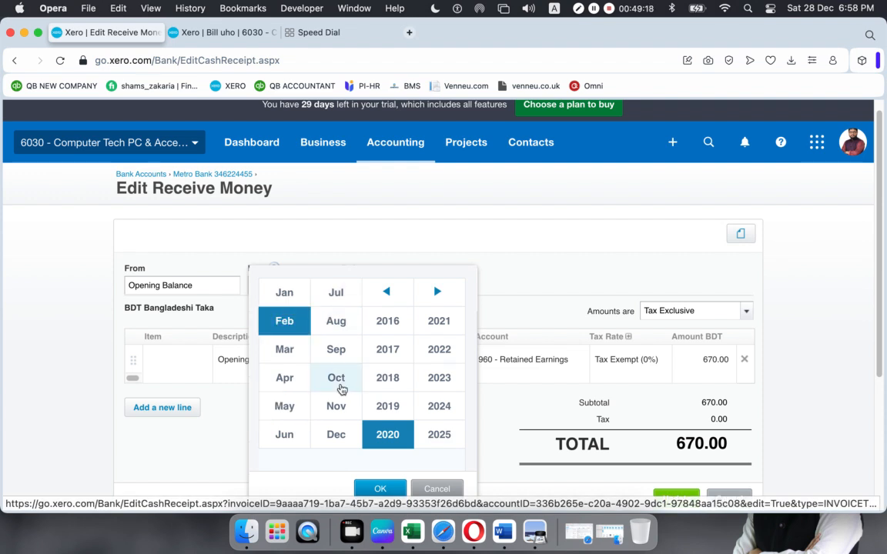
{"action": "left_click", "coordinate": [379, 488]}
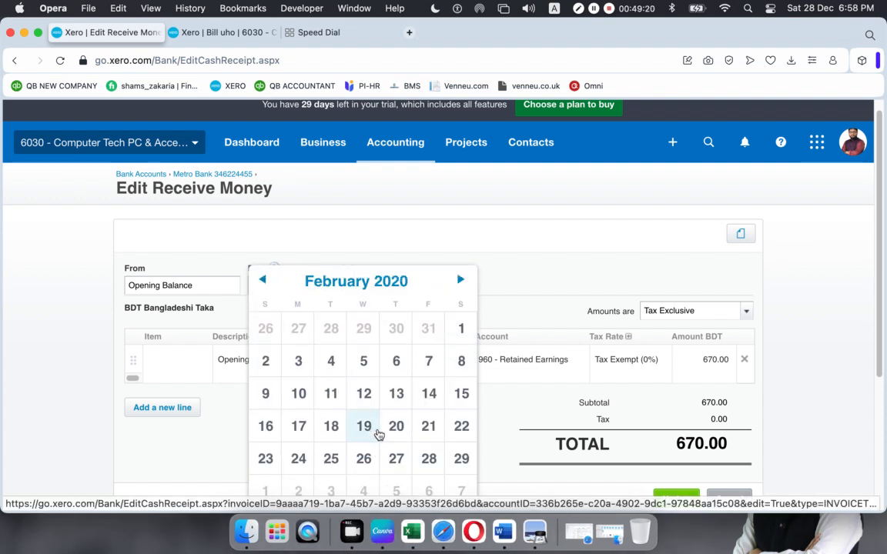
{"action": "left_click", "coordinate": [459, 329]}
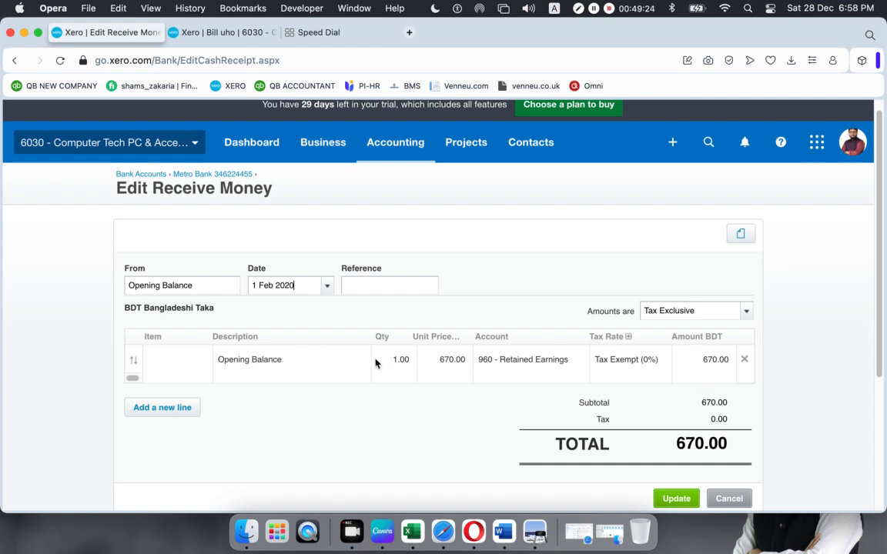
- Change the unit price from 670 to 399.47 and update the receipt
{"action": "left_click", "coordinate": [444, 362]}
{"action": "type", "text": "399.47"}
{"action": "left_click", "coordinate": [313, 426]}
{"action": "scroll", "coordinate": [454, 435], "scroll_direction": "down", "scroll_amount": 3}
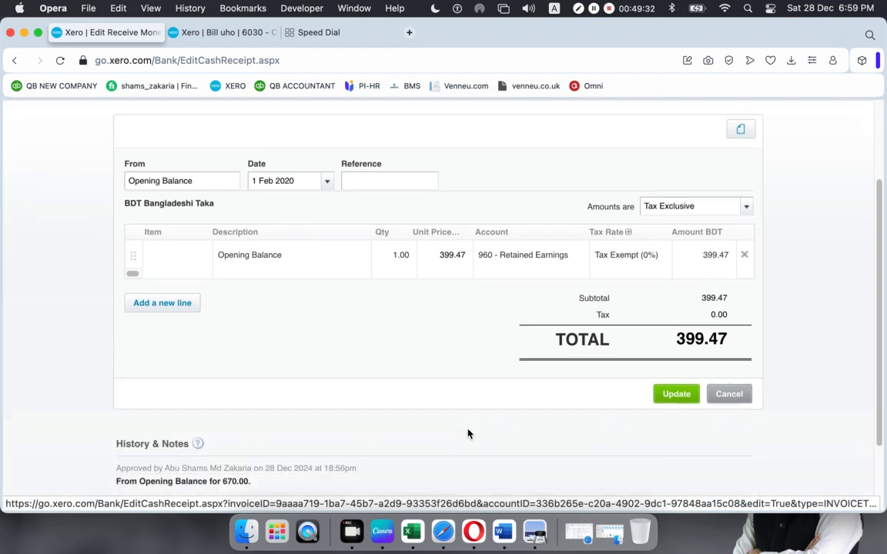
{"action": "scroll", "coordinate": [467, 433], "scroll_direction": "down", "scroll_amount": 1}
{"action": "left_click", "coordinate": [667, 368]}
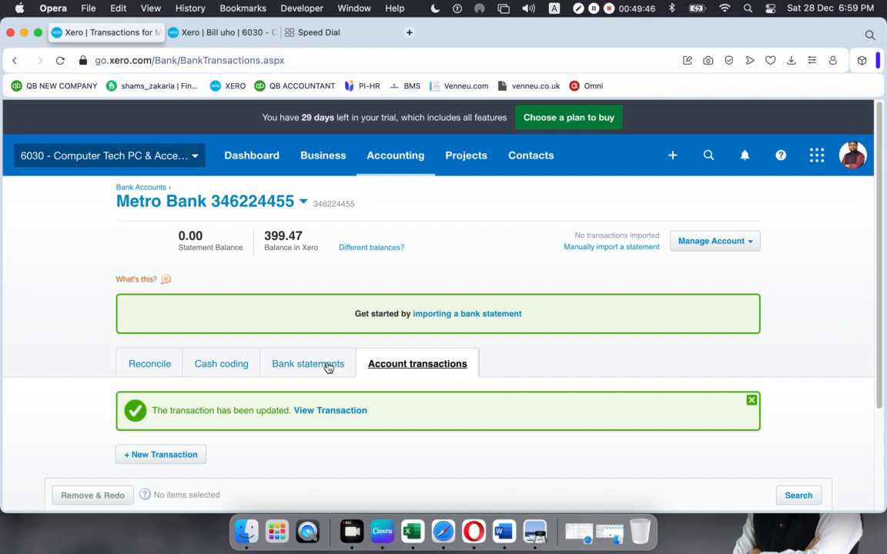
{"action": "left_click", "coordinate": [752, 402]}
{"action": "scroll", "coordinate": [651, 387], "scroll_direction": "down", "scroll_amount": 3}
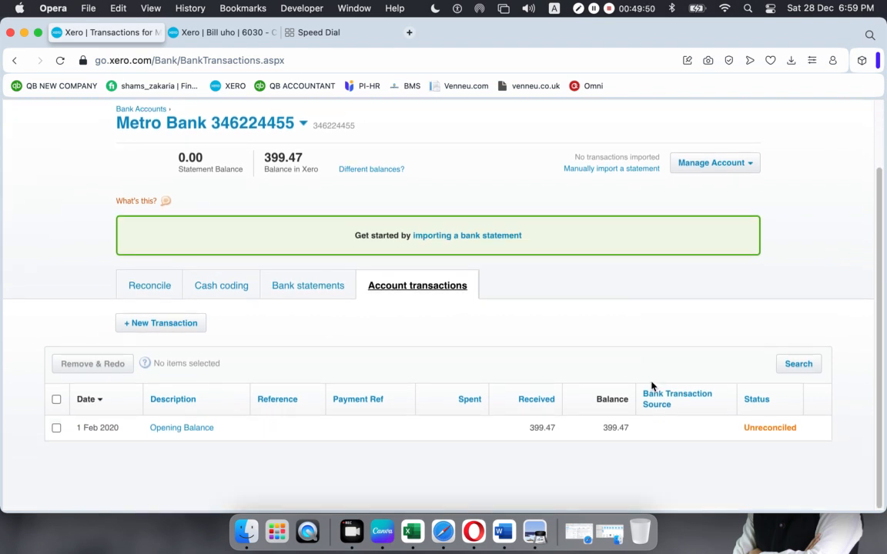
{"action": "scroll", "coordinate": [652, 387], "scroll_direction": "up", "scroll_amount": 3}
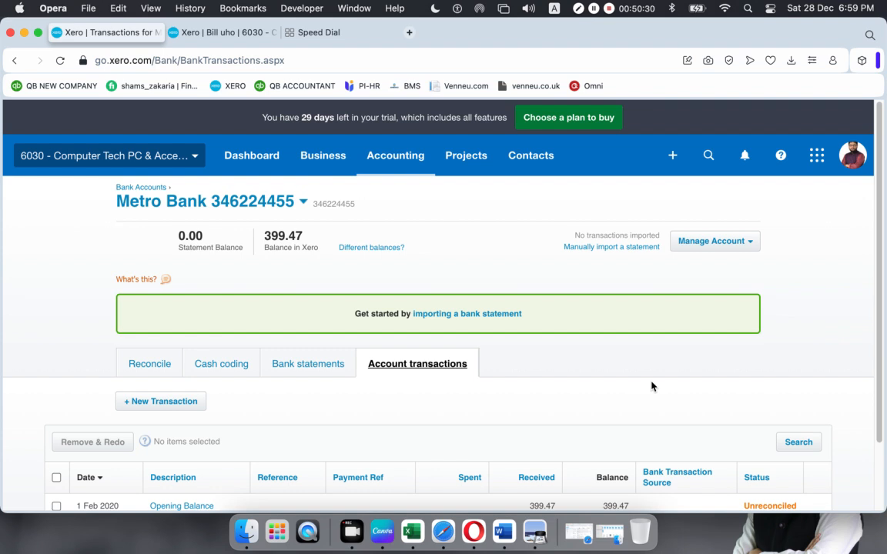
- From the Chart of accounts, open account 104's 399.47 YTD ledger and its Opening Balance entry
{"action": "left_click", "coordinate": [368, 160]}
{"action": "left_click", "coordinate": [387, 257]}
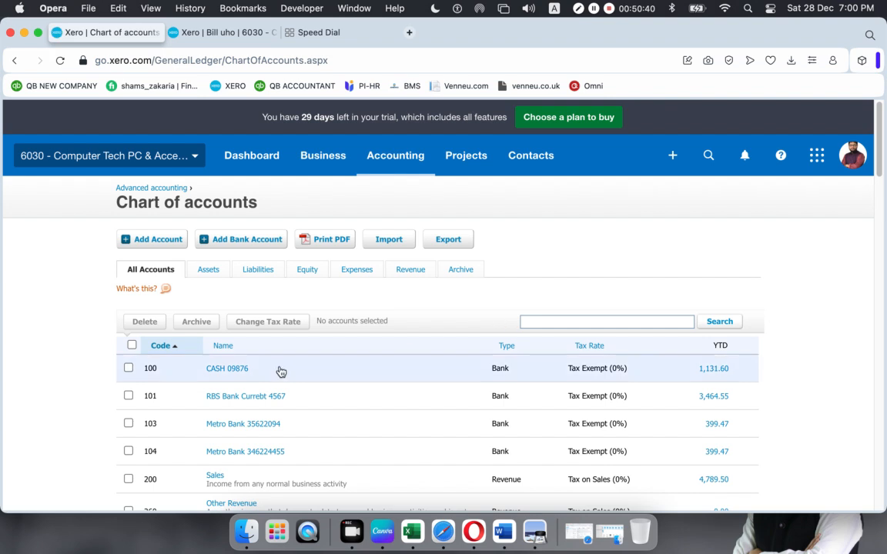
{"action": "scroll", "coordinate": [239, 396], "scroll_direction": "down", "scroll_amount": 1}
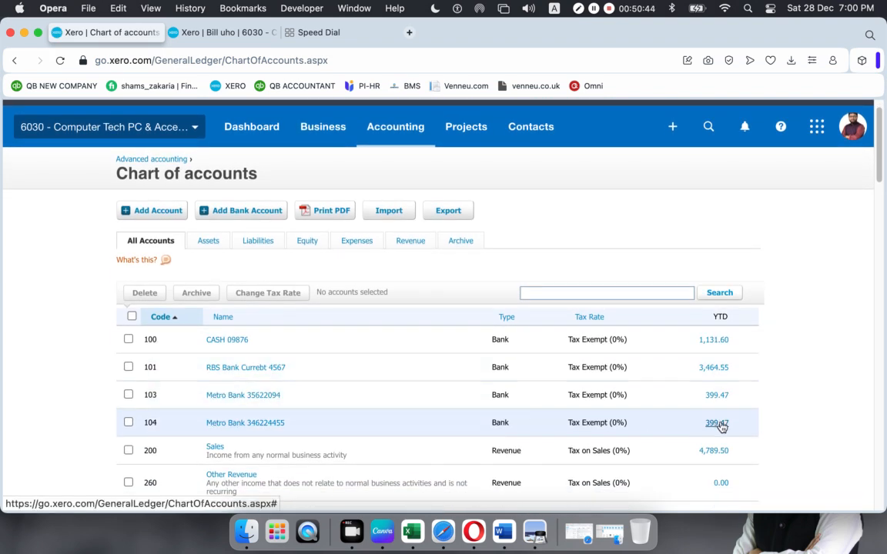
{"action": "left_click", "coordinate": [382, 428]}
{"action": "left_click", "coordinate": [523, 485]}
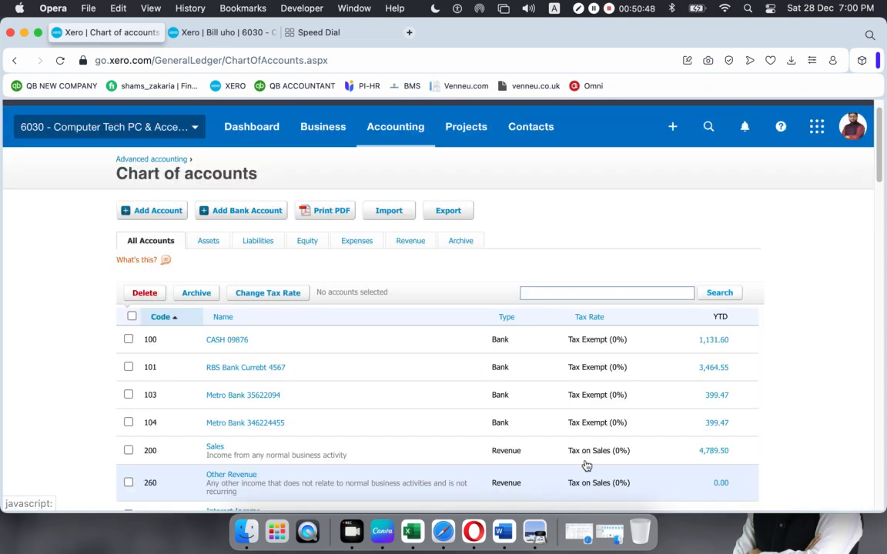
{"action": "left_click", "coordinate": [719, 425]}
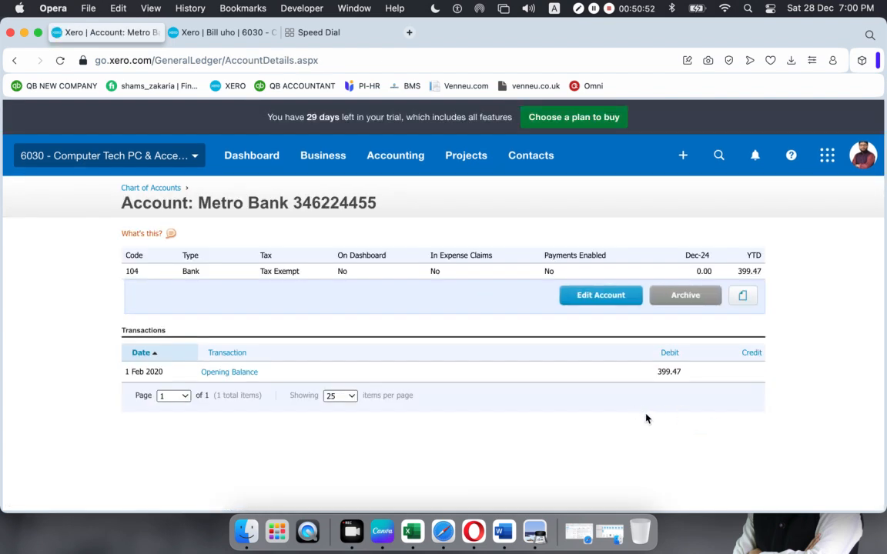
{"action": "left_click", "coordinate": [222, 373]}
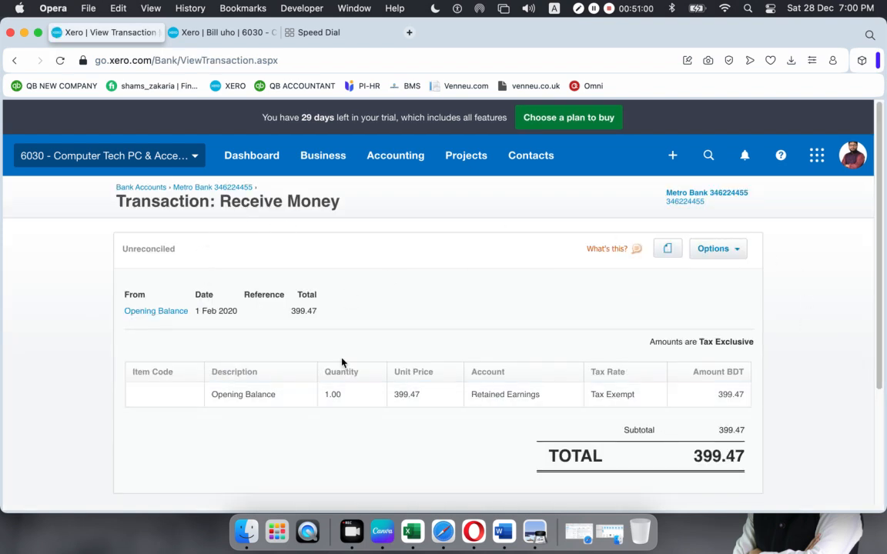
- Open the Opening Balance receipt in edit mode and check its 1 Feb 2020 date and 399.47 price
{"action": "left_click", "coordinate": [737, 251]}
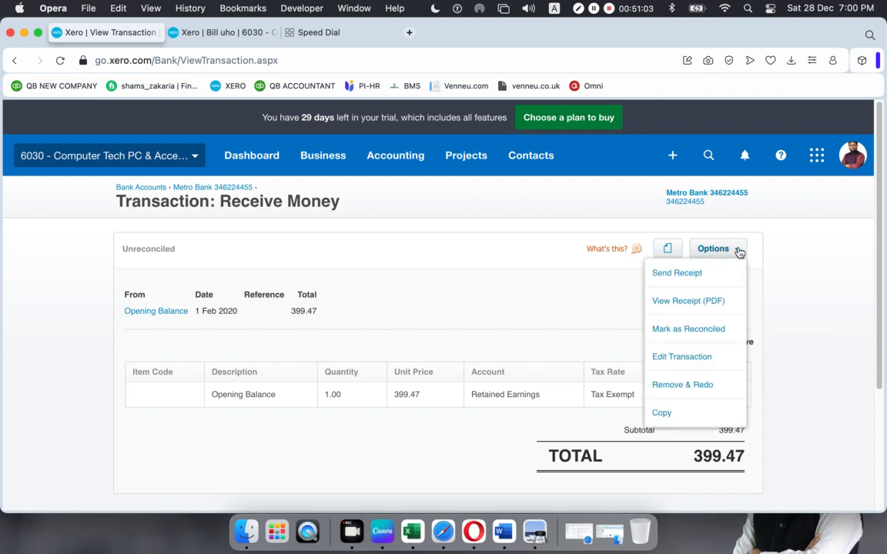
{"action": "left_click", "coordinate": [681, 356]}
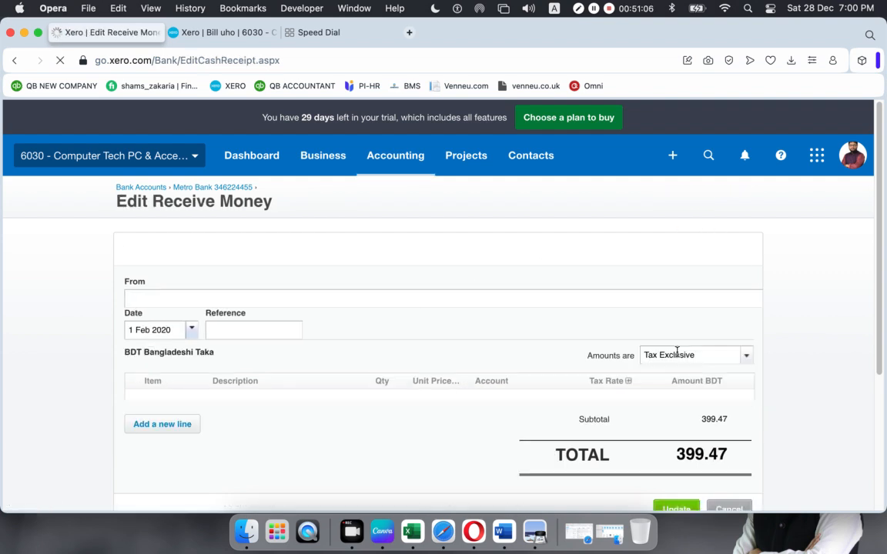
{"action": "scroll", "coordinate": [586, 321], "scroll_direction": "down", "scroll_amount": 2}
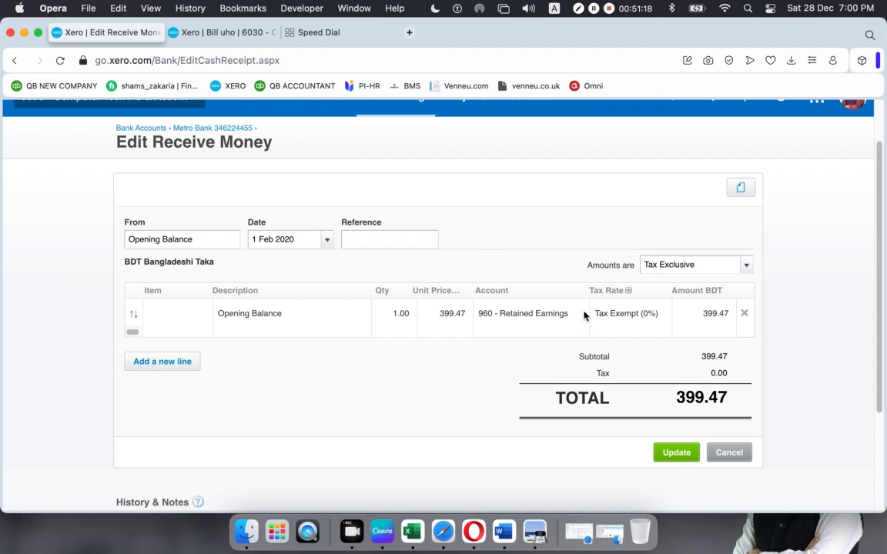
{"action": "left_click", "coordinate": [291, 240]}
{"action": "left_click", "coordinate": [442, 318]}
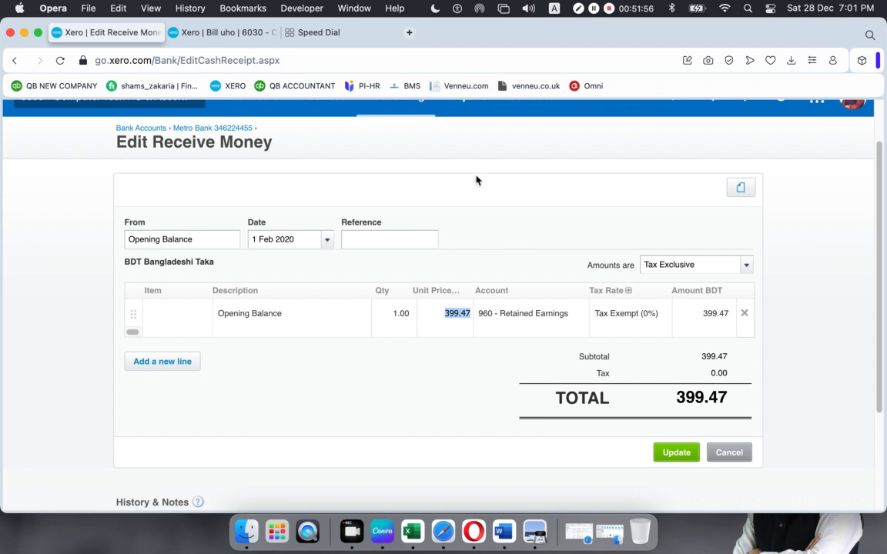
{"action": "scroll", "coordinate": [281, 221], "scroll_direction": "down", "scroll_amount": 2}
{"action": "scroll", "coordinate": [281, 220], "scroll_direction": "up", "scroll_amount": 3}
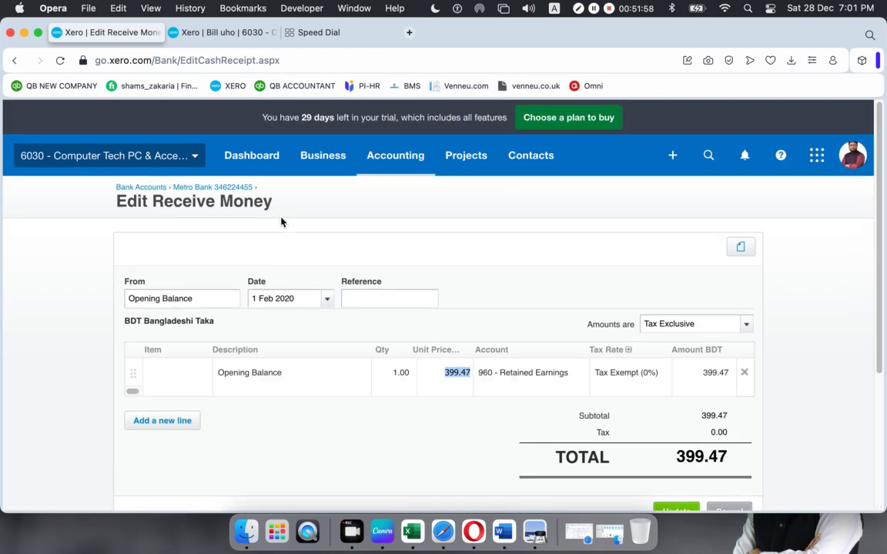
- Return to the Chart of accounts to confirm codes 103 and 104 both show 399.47 YTD
{"action": "left_click", "coordinate": [405, 156]}
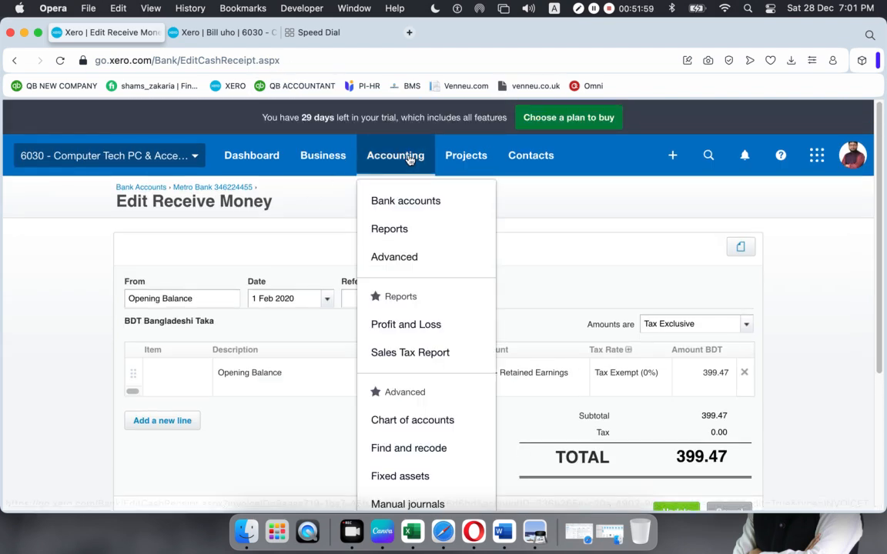
{"action": "left_click", "coordinate": [390, 266]}
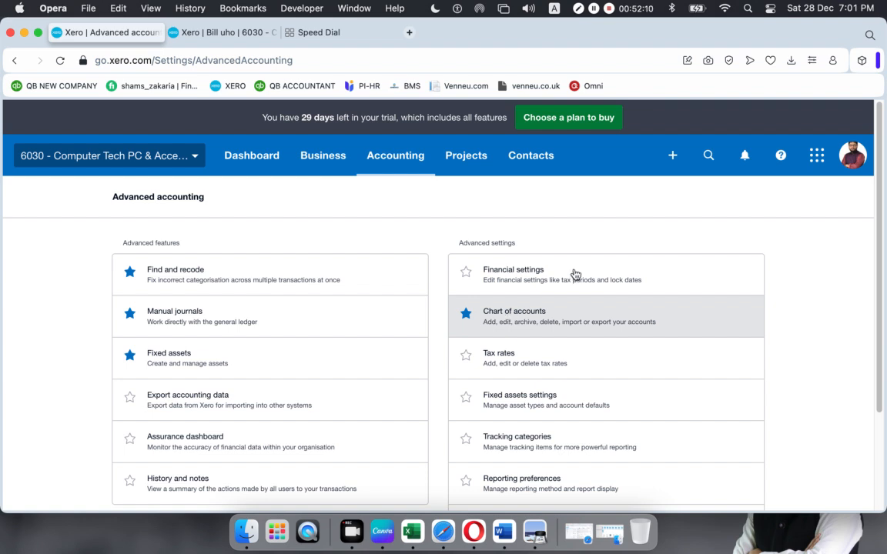
{"action": "left_click", "coordinate": [514, 321]}
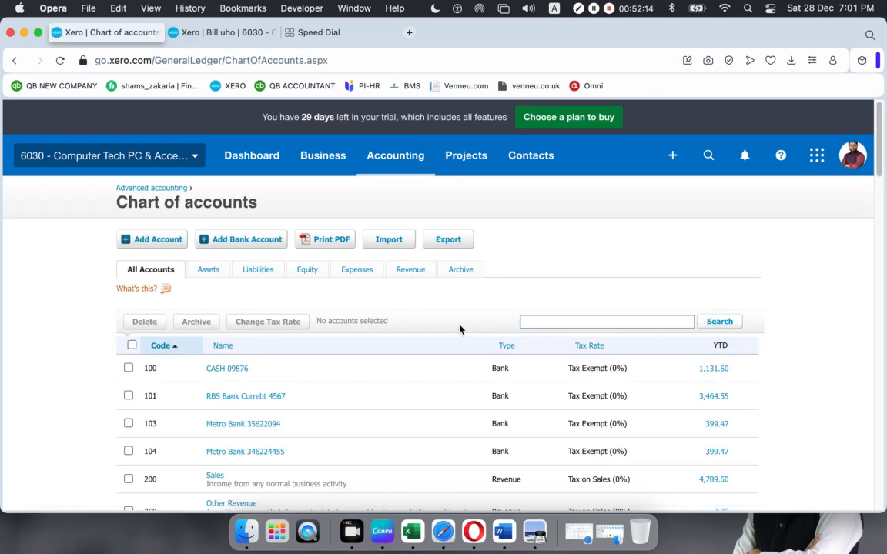
{"action": "scroll", "coordinate": [428, 337], "scroll_direction": "down", "scroll_amount": 1}
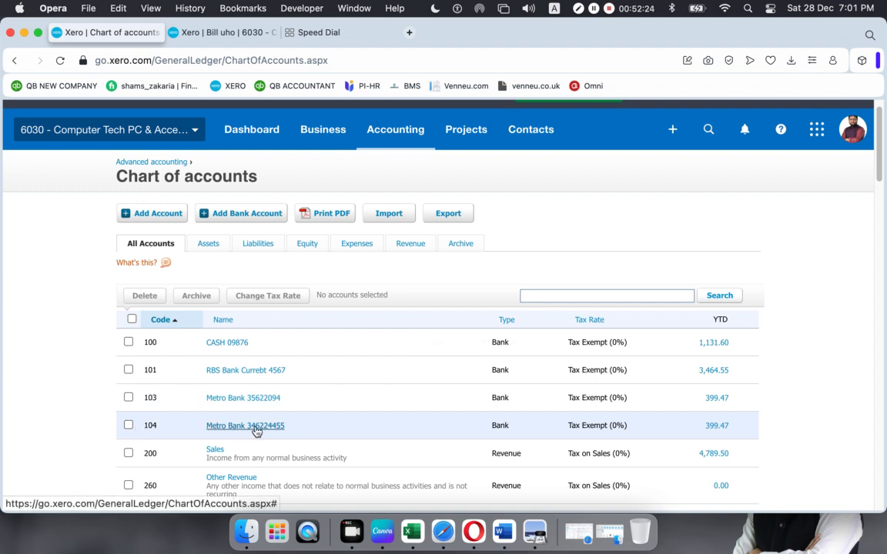
- Open the 399.47 Opening Balance receipt dated 1 Feb 2020 from account 104's YTD balance
{"action": "left_click", "coordinate": [716, 427]}
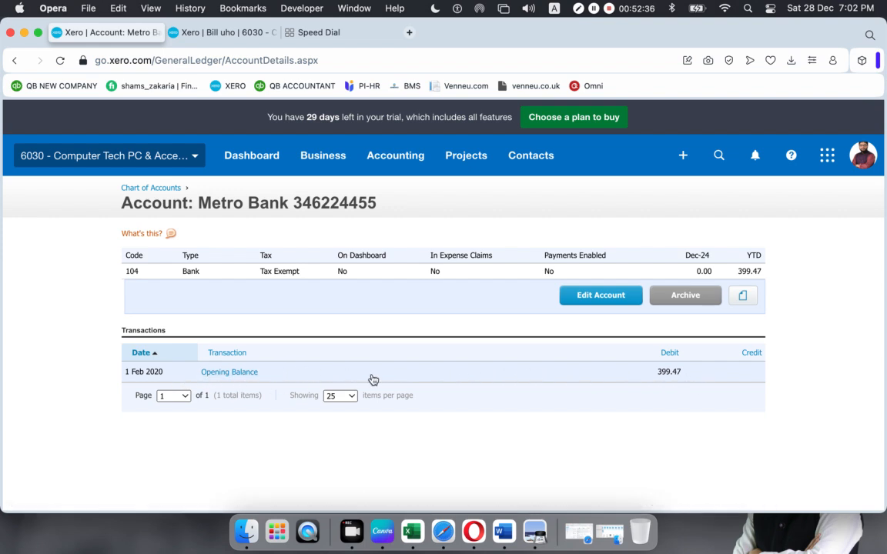
{"action": "left_click", "coordinate": [221, 374]}
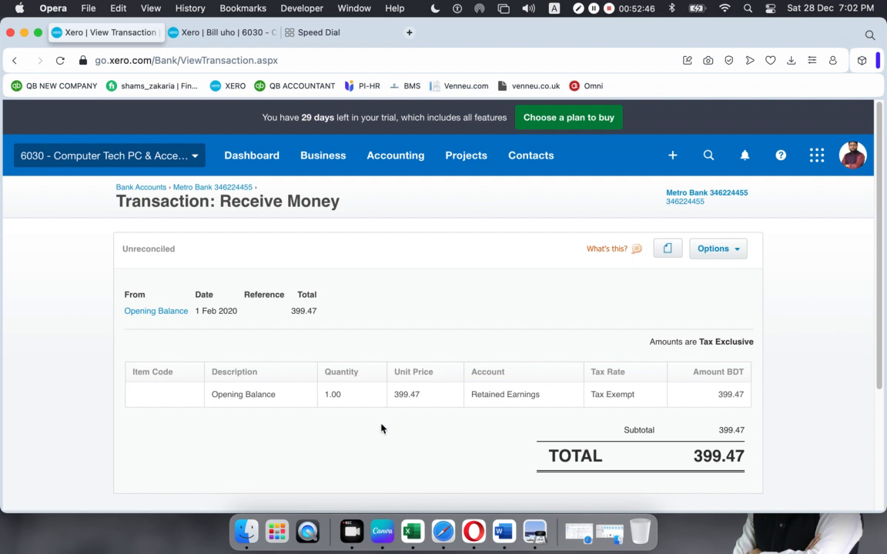
- Edit the Opening Balance receipt, confirm date 1 Feb 2020 and unit price 399.47, then update it
{"action": "left_click", "coordinate": [740, 254]}
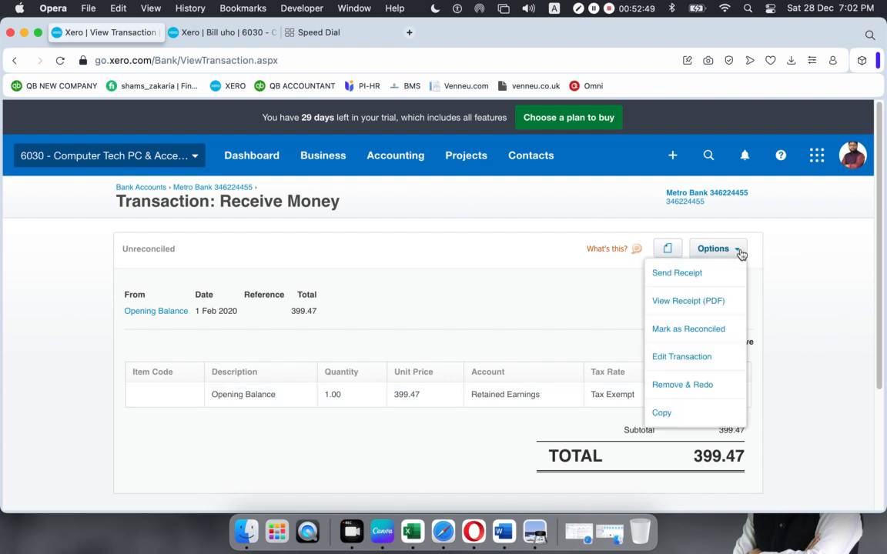
{"action": "left_click", "coordinate": [672, 359]}
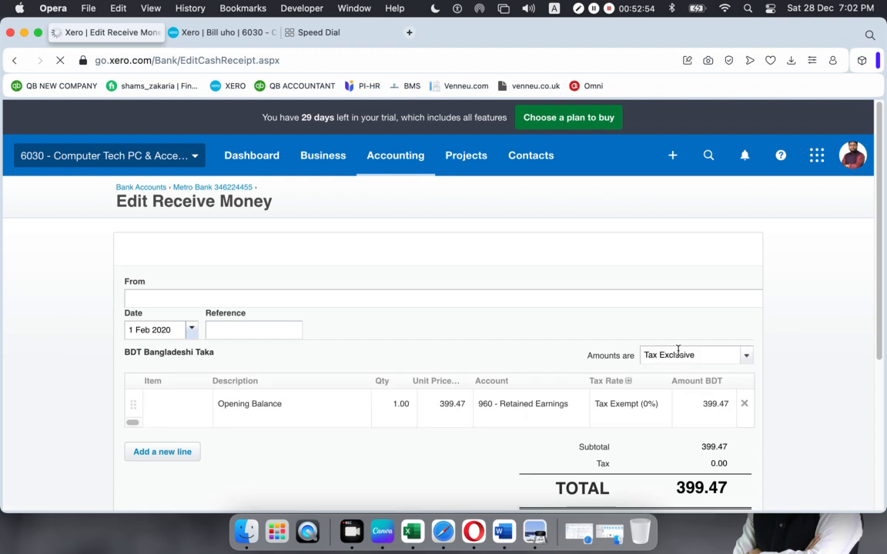
{"action": "scroll", "coordinate": [326, 322], "scroll_direction": "down", "scroll_amount": 1}
{"action": "left_click", "coordinate": [325, 281]}
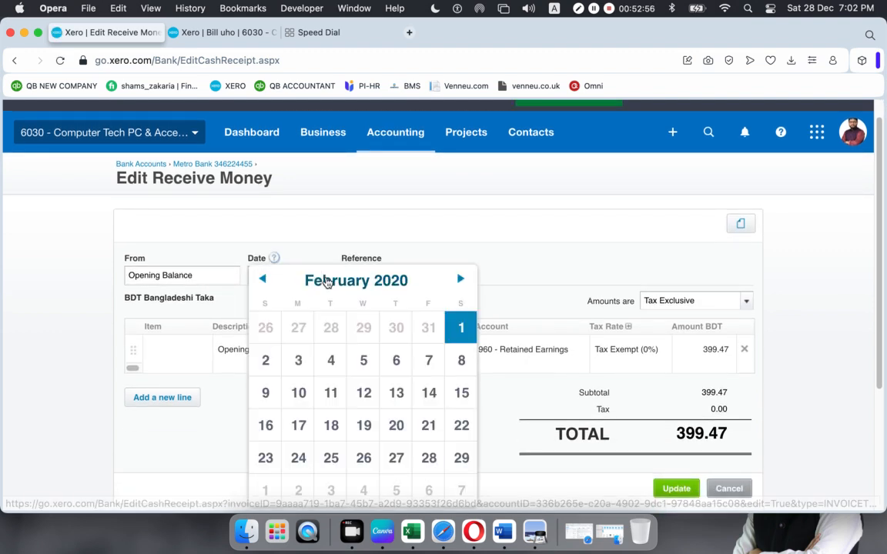
{"action": "left_click", "coordinate": [475, 234]}
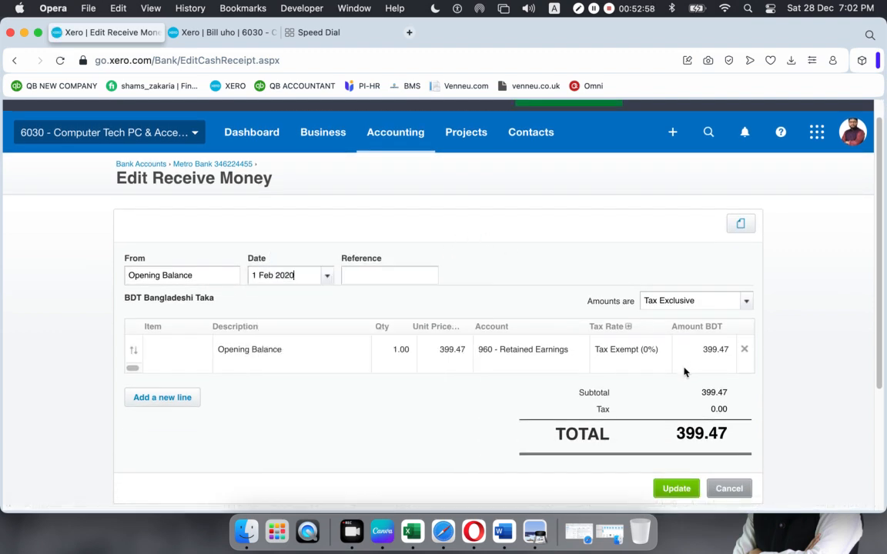
{"action": "left_click", "coordinate": [438, 351]}
{"action": "scroll", "coordinate": [437, 354], "scroll_direction": "down", "scroll_amount": 3}
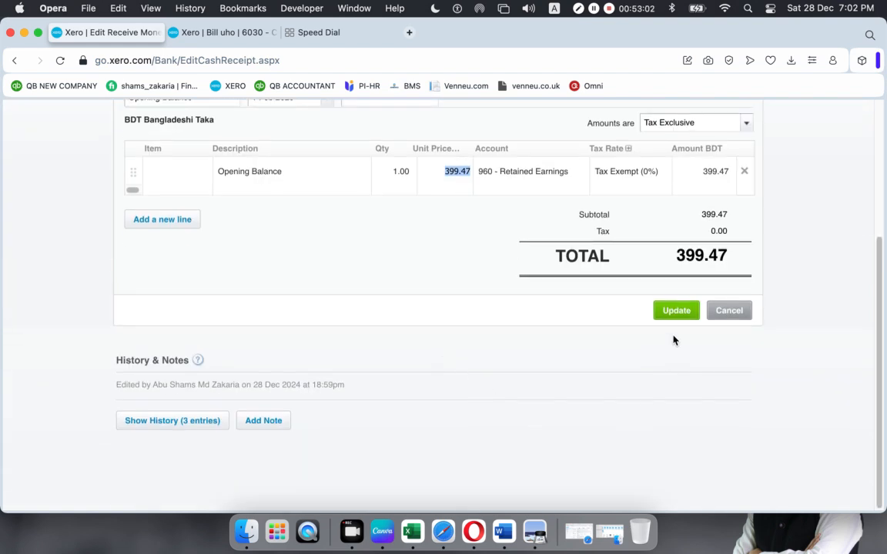
{"action": "left_click", "coordinate": [675, 313]}
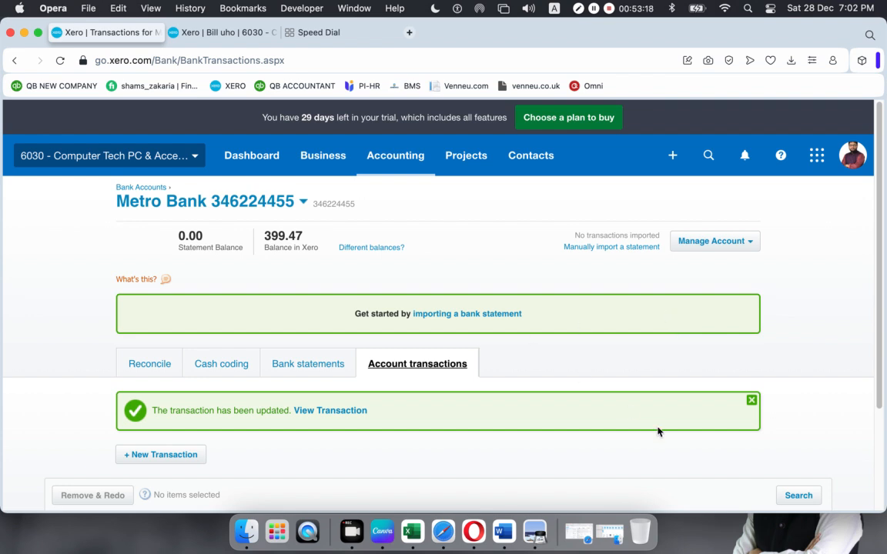
{"action": "left_click", "coordinate": [752, 401]}
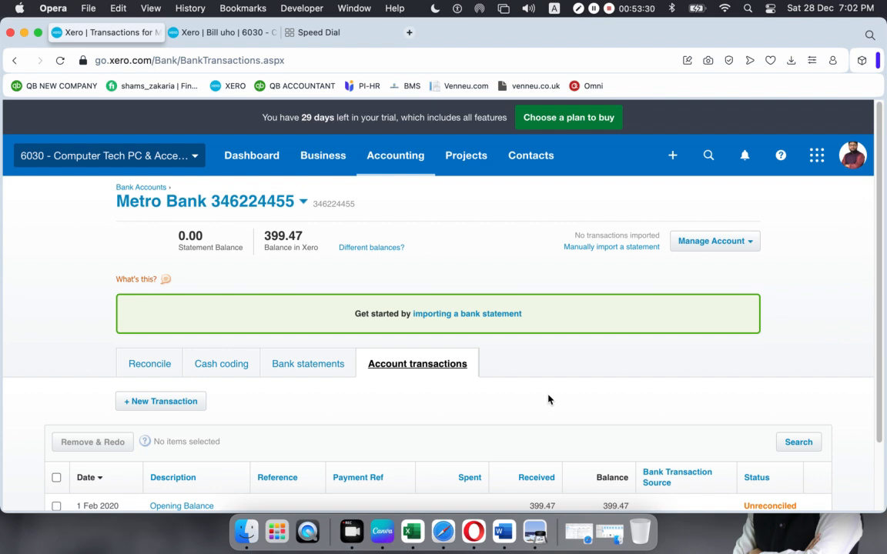
{"action": "scroll", "coordinate": [499, 302], "scroll_direction": "down", "scroll_amount": 2}
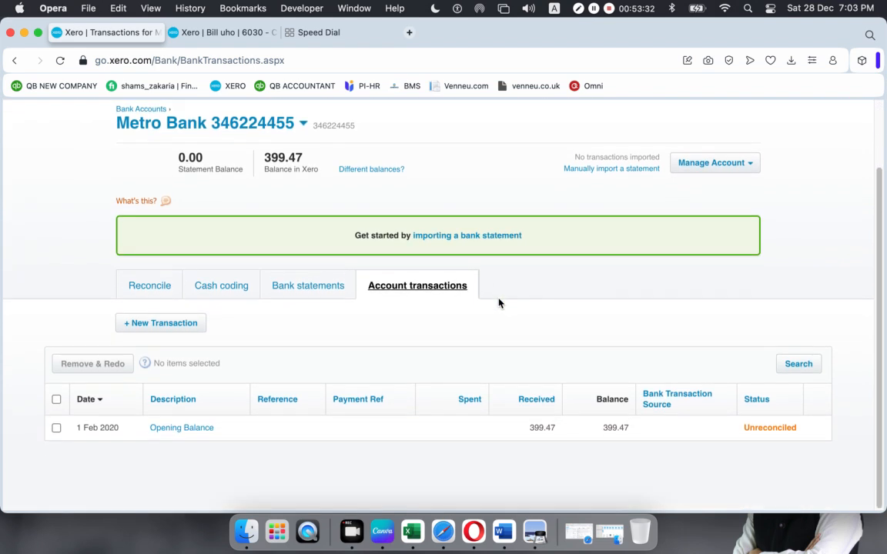
{"action": "scroll", "coordinate": [499, 303], "scroll_direction": "up", "scroll_amount": 1}
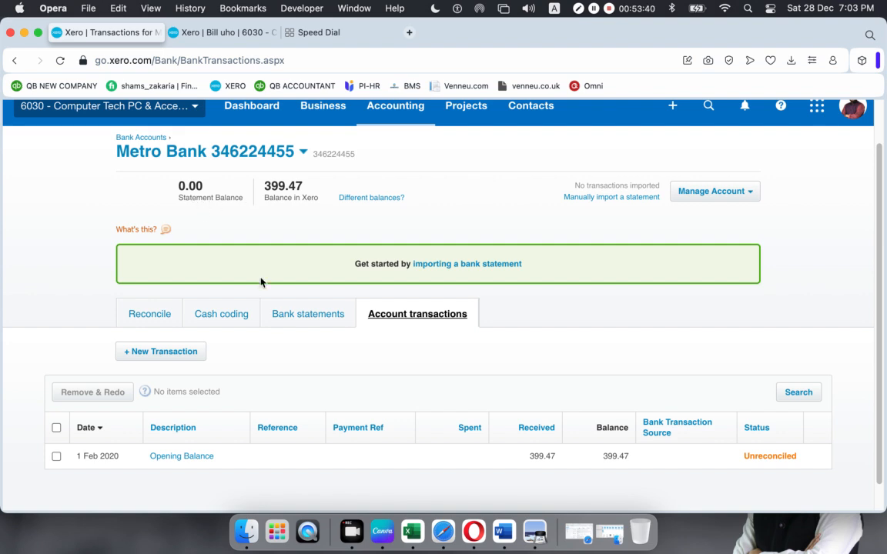
{"action": "left_click", "coordinate": [301, 318]}
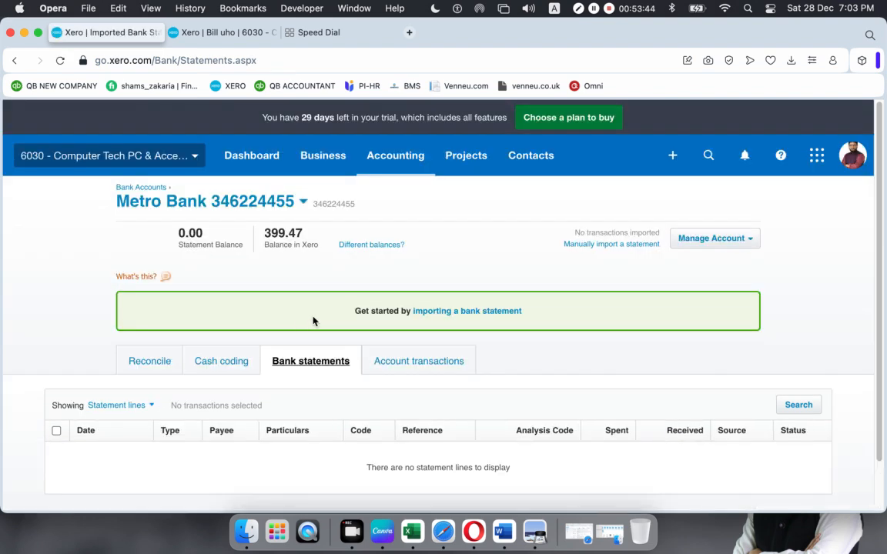
{"action": "scroll", "coordinate": [313, 321], "scroll_direction": "down", "scroll_amount": 2}
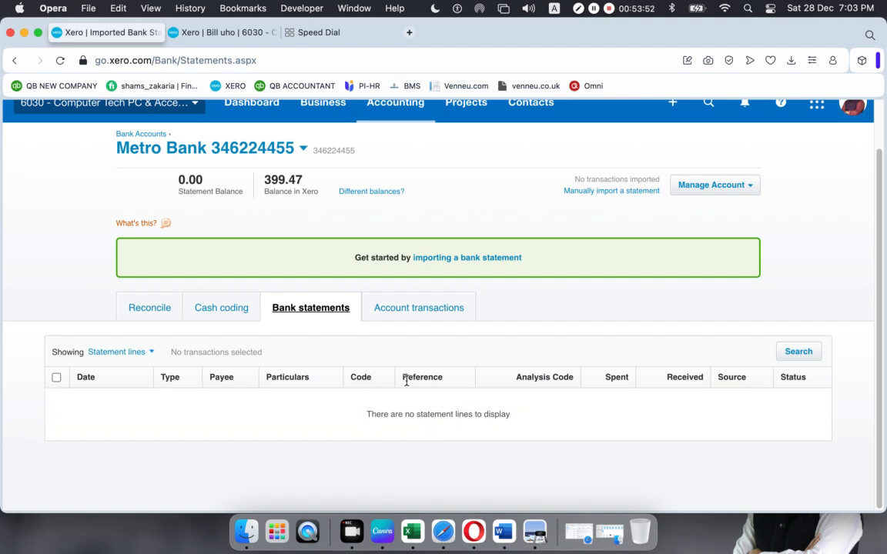
{"action": "left_click", "coordinate": [407, 309]}
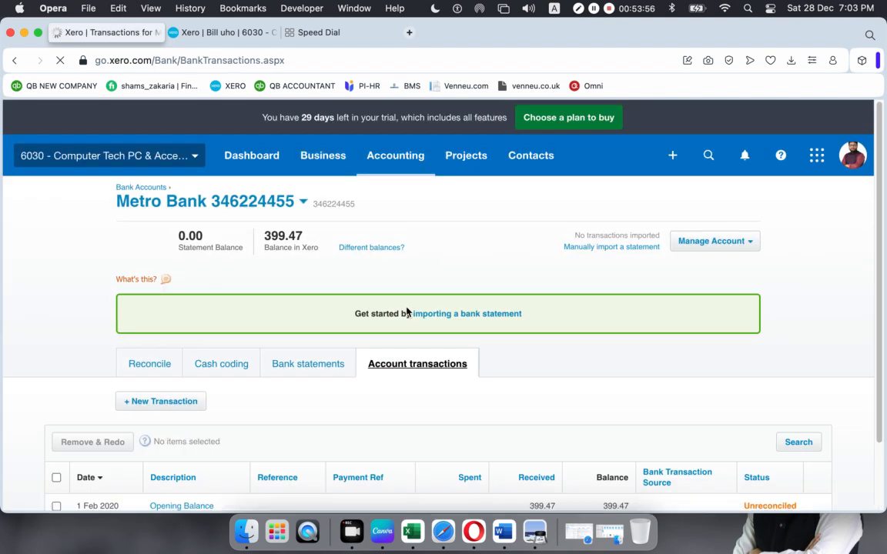
{"action": "scroll", "coordinate": [543, 364], "scroll_direction": "down", "scroll_amount": 2}
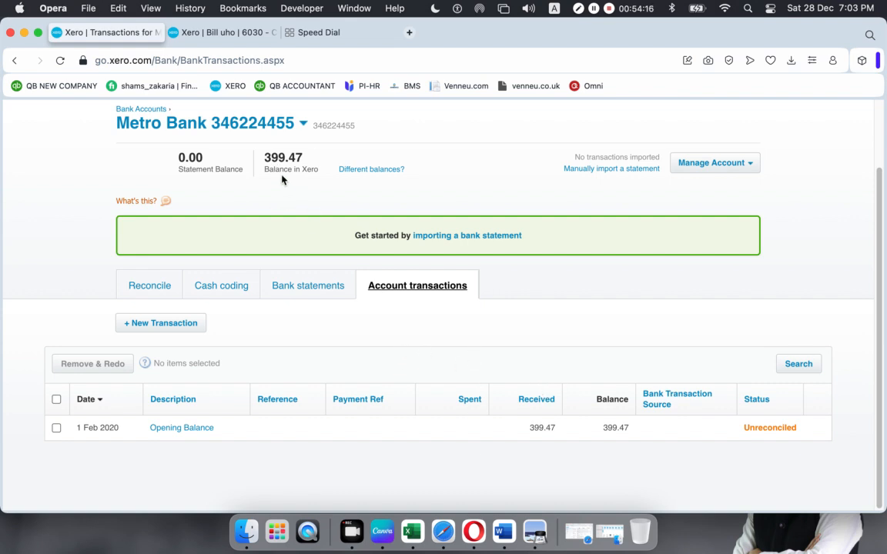
{"action": "left_click_drag", "start_coordinate": [269, 169], "coordinate": [280, 170]}
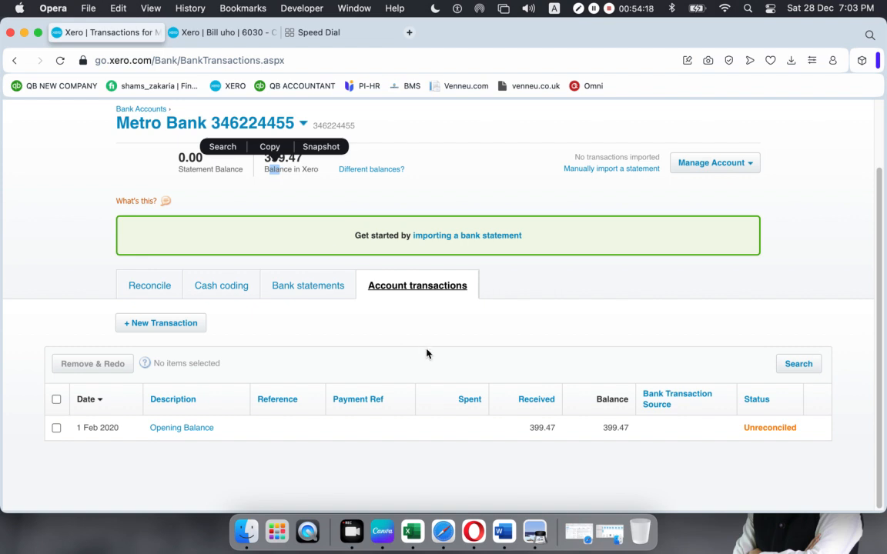
{"action": "left_click", "coordinate": [374, 283]}
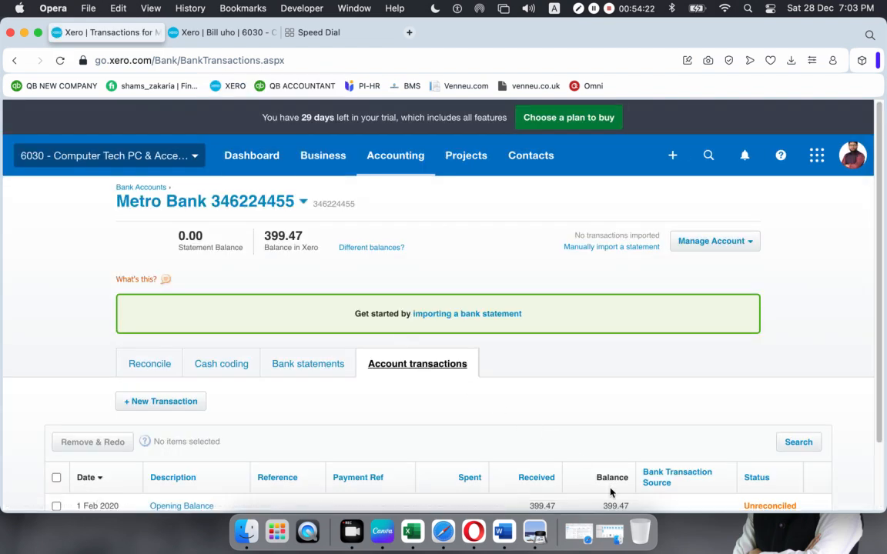
{"action": "scroll", "coordinate": [612, 481], "scroll_direction": "down", "scroll_amount": 2}
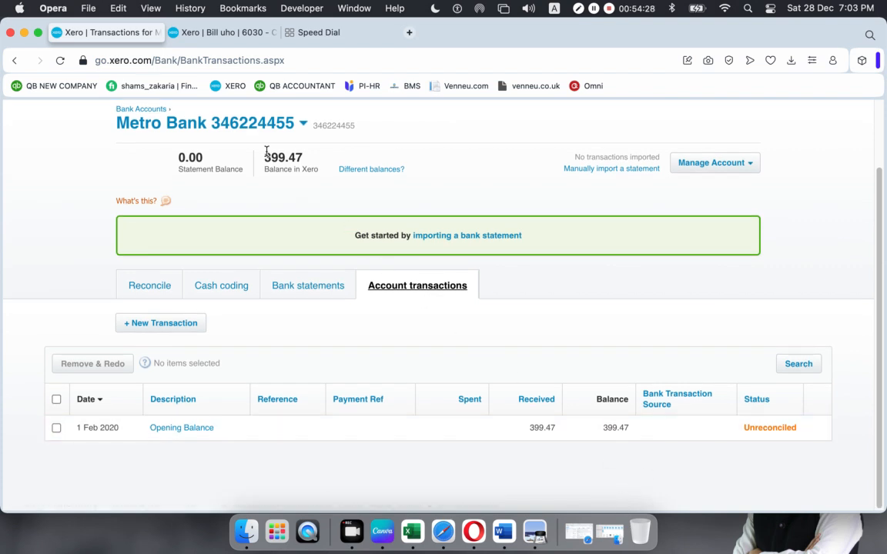
{"action": "left_click", "coordinate": [298, 292]}
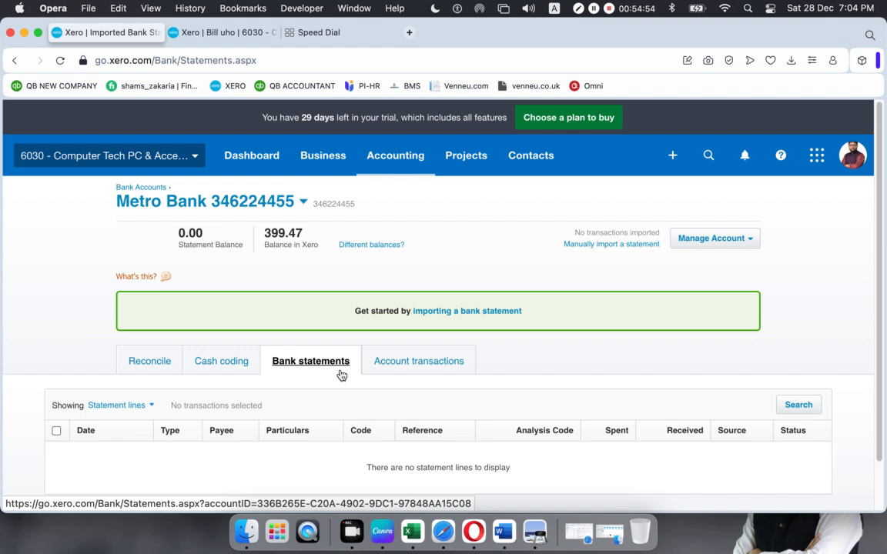
{"action": "left_click", "coordinate": [410, 366]}
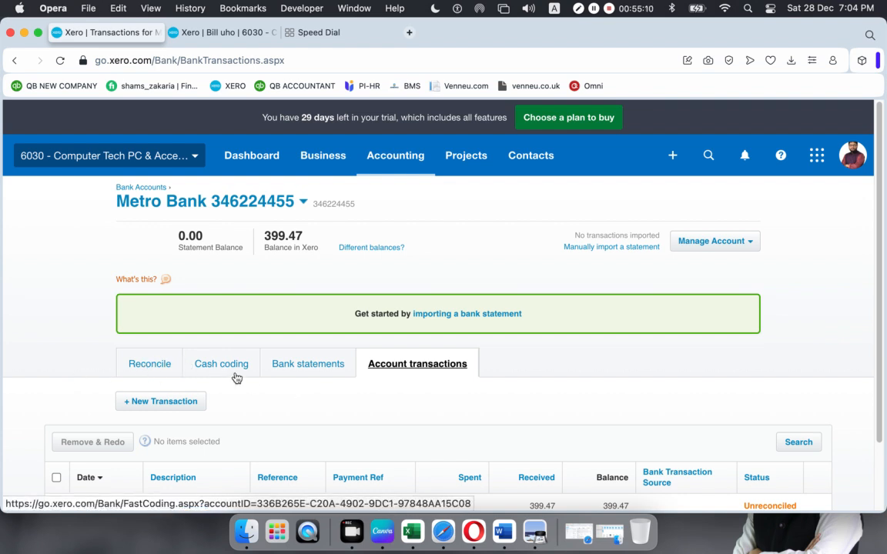
{"action": "scroll", "coordinate": [271, 391], "scroll_direction": "down", "scroll_amount": 2}
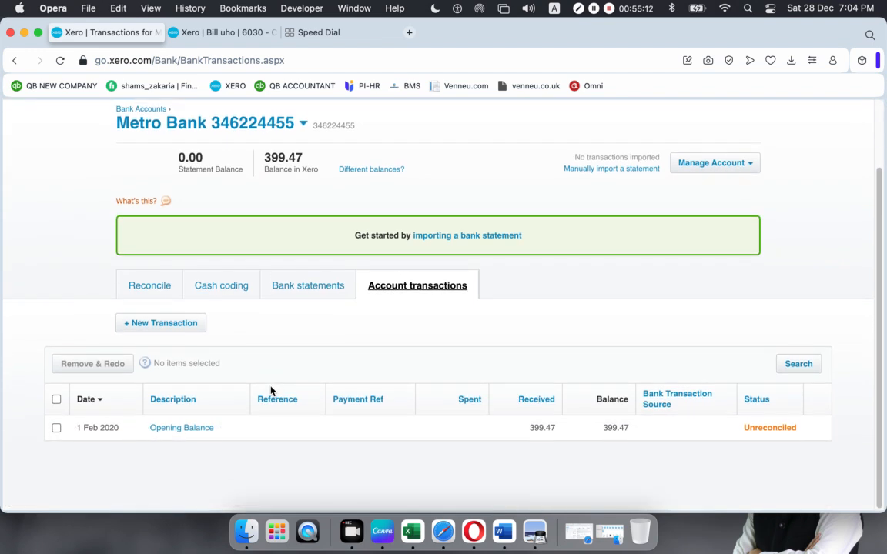
{"action": "scroll", "coordinate": [271, 391], "scroll_direction": "up", "scroll_amount": 2}
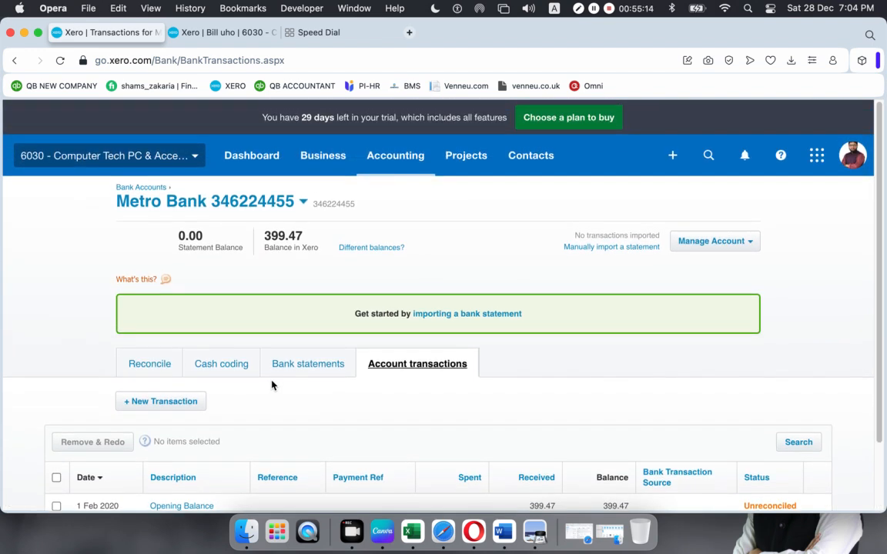
{"action": "scroll", "coordinate": [271, 385], "scroll_direction": "down", "scroll_amount": 2}
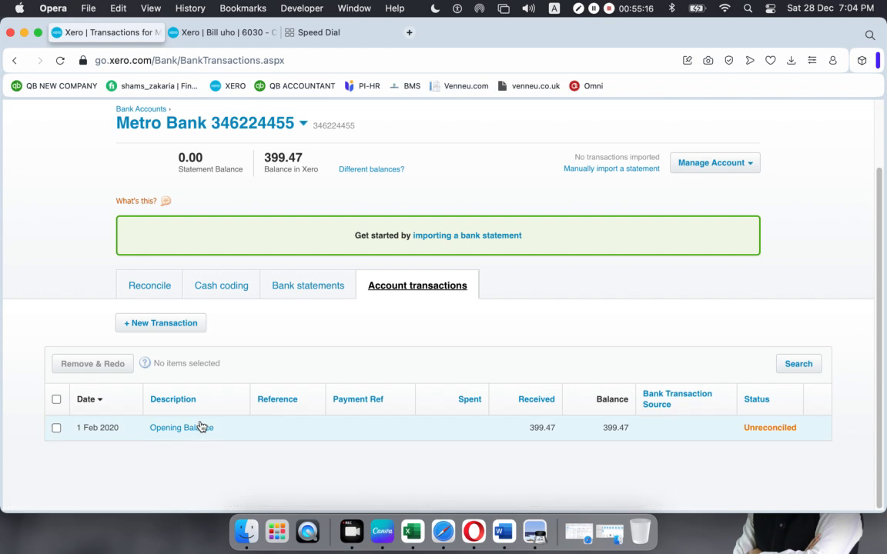
- Highlight the statement PDF's account summary showing the £399.47 opening balance
{"action": "left_click", "coordinate": [536, 531]}
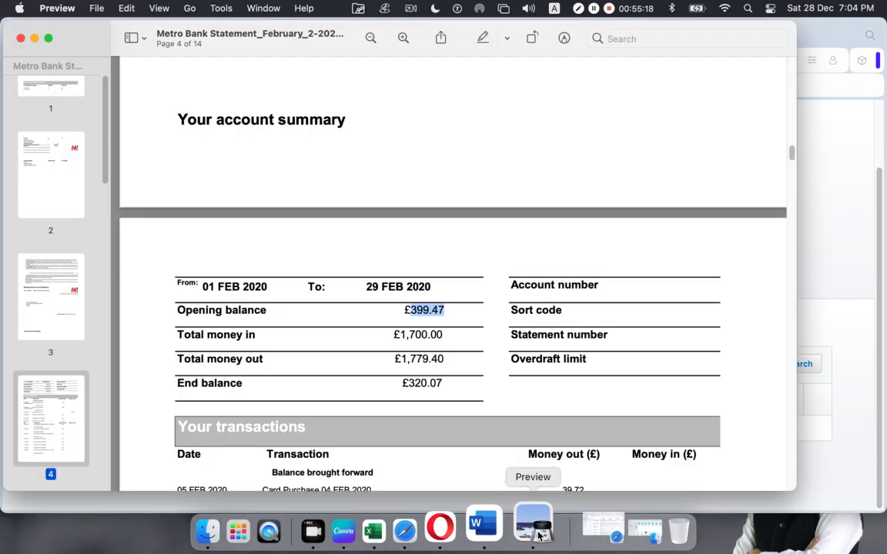
{"action": "scroll", "coordinate": [475, 319], "scroll_direction": "down", "scroll_amount": 1}
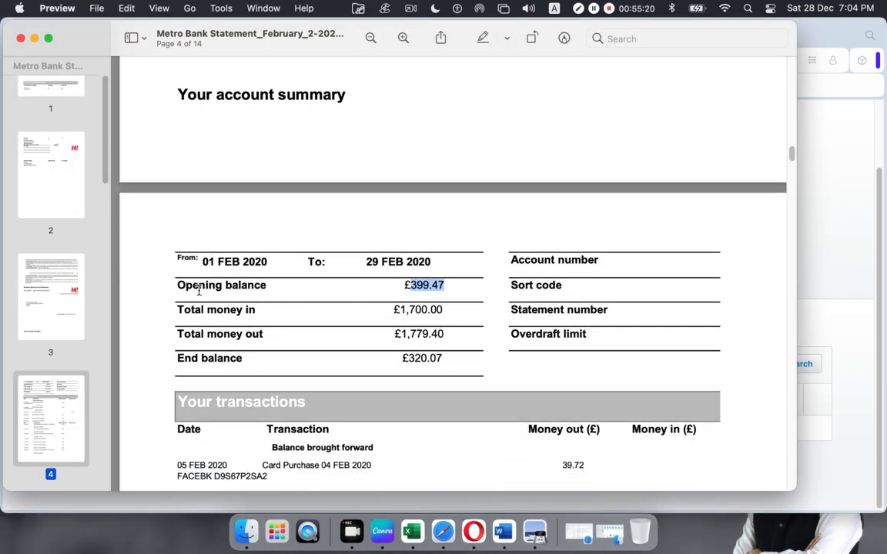
{"action": "left_click_drag", "start_coordinate": [174, 283], "coordinate": [455, 331]}
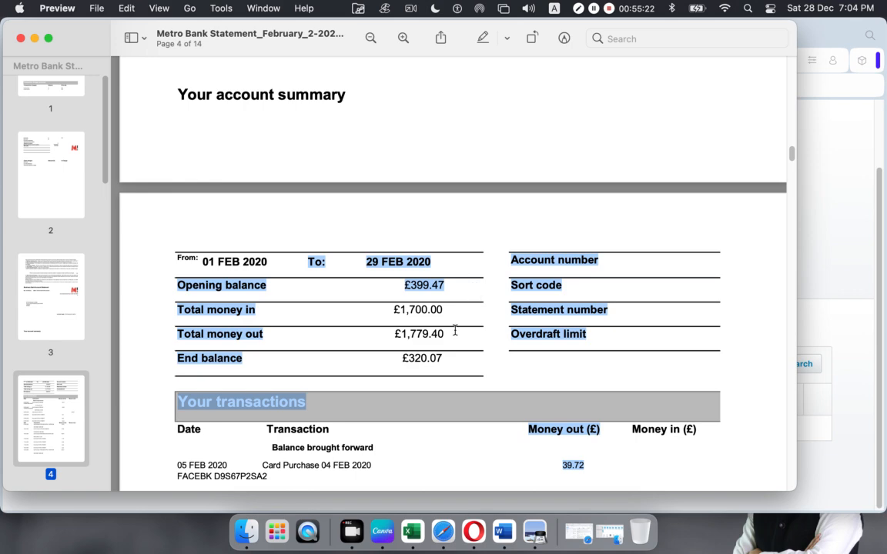
{"action": "left_click", "coordinate": [452, 331]}
- Check the statement's first transaction date of 01 Feb 2020, then return to Xero
{"action": "scroll", "coordinate": [443, 331], "scroll_direction": "down", "scroll_amount": 5}
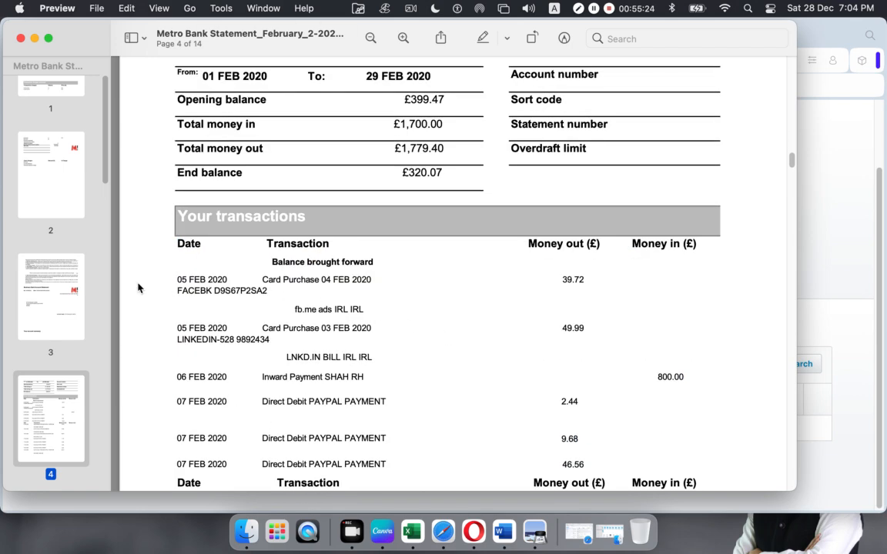
{"action": "left_click_drag", "start_coordinate": [176, 279], "coordinate": [408, 291]}
{"action": "scroll", "coordinate": [594, 303], "scroll_direction": "down", "scroll_amount": 15}
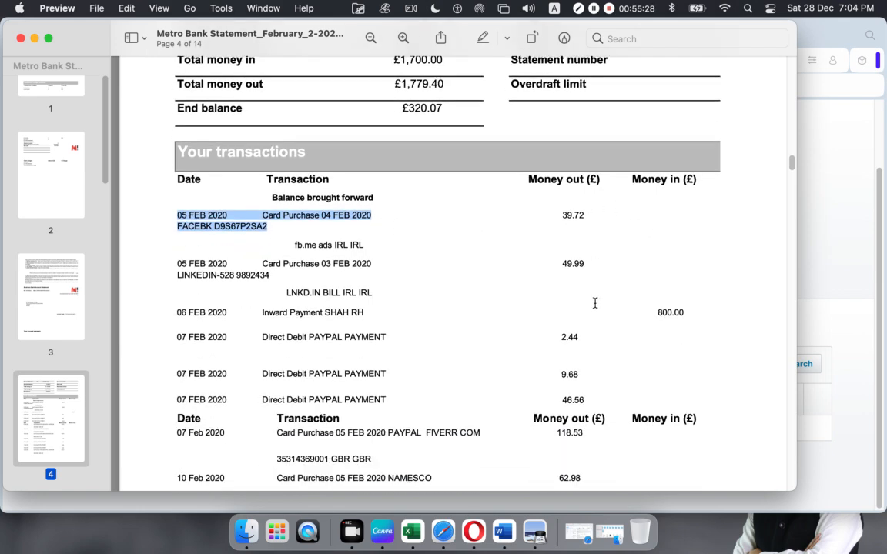
{"action": "scroll", "coordinate": [594, 303], "scroll_direction": "down", "scroll_amount": 5}
{"action": "scroll", "coordinate": [593, 301], "scroll_direction": "up", "scroll_amount": 20}
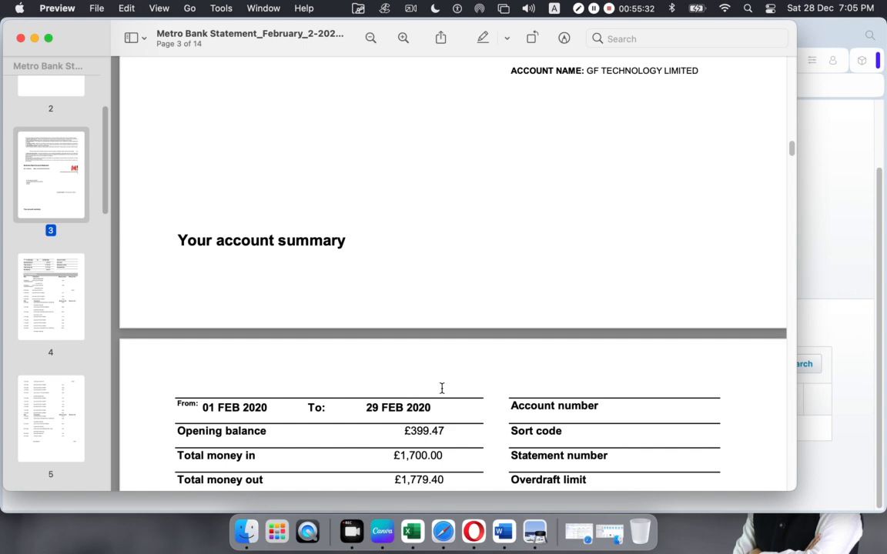
{"action": "scroll", "coordinate": [441, 388], "scroll_direction": "down", "scroll_amount": 2}
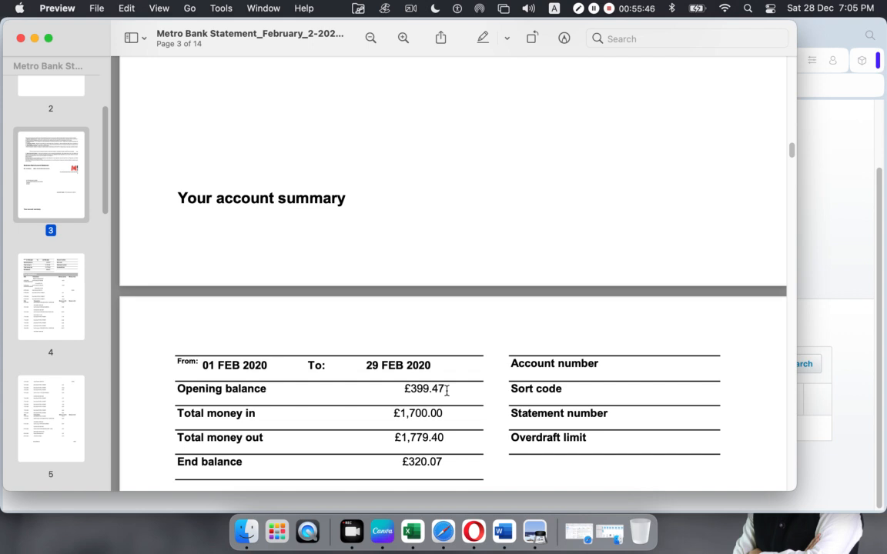
{"action": "left_click", "coordinate": [473, 531]}
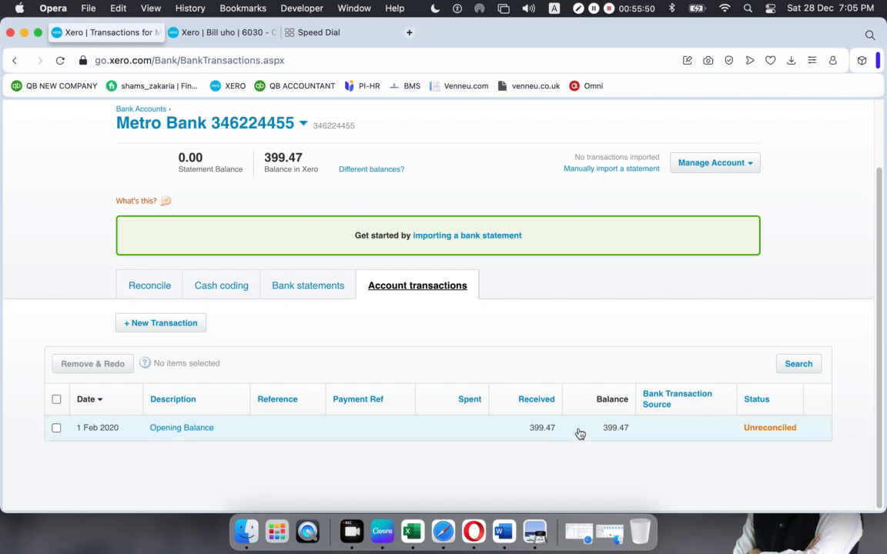
{"action": "left_click", "coordinate": [298, 293]}
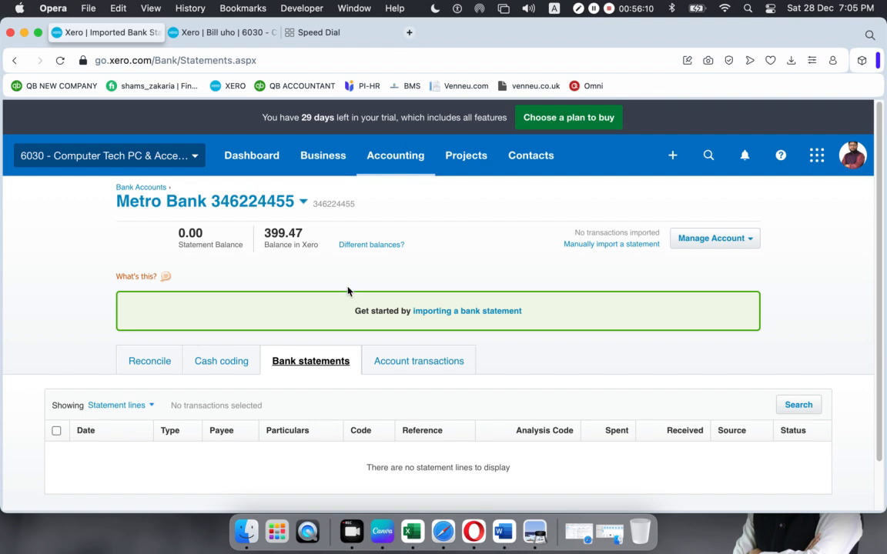
{"action": "left_click", "coordinate": [412, 362]}
{"action": "scroll", "coordinate": [531, 398], "scroll_direction": "down", "scroll_amount": 2}
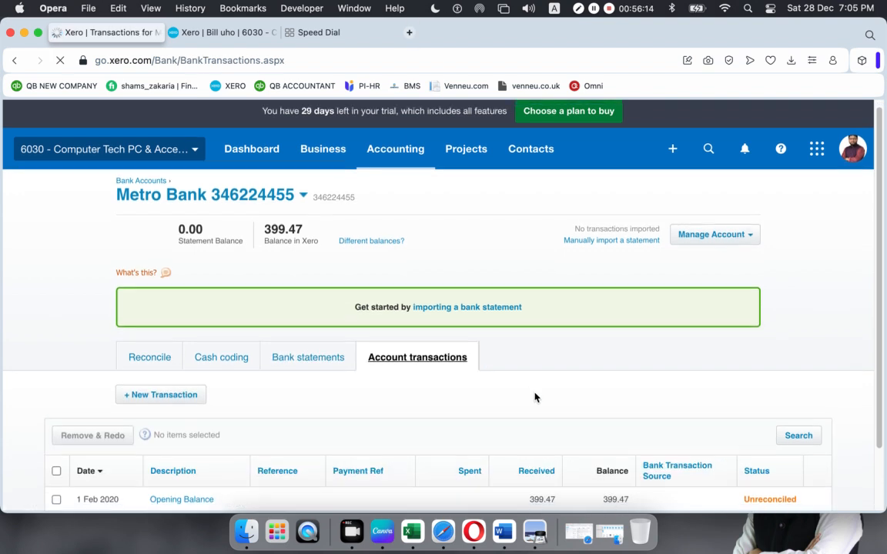
- Mark the 1 Feb 2020 Opening Balance transaction of 399.47 as reconciled
{"action": "left_click", "coordinate": [433, 427]}
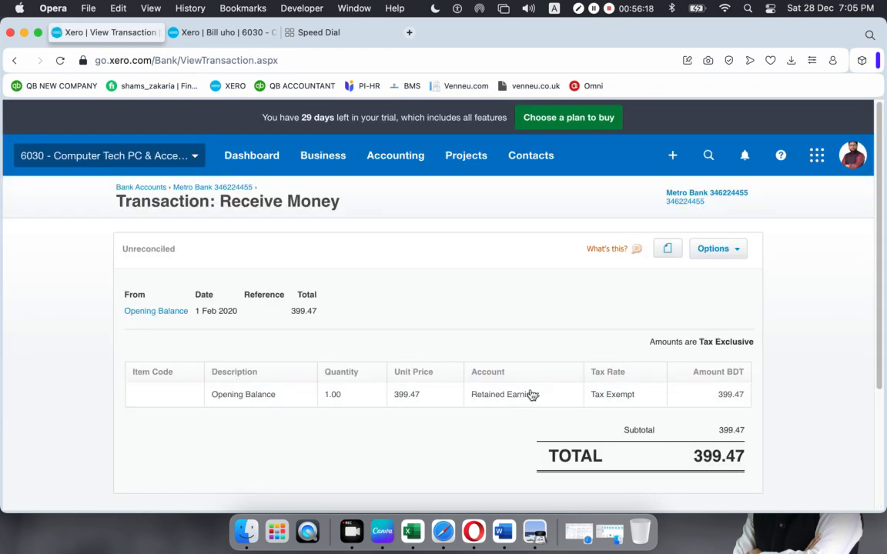
{"action": "left_click", "coordinate": [737, 250]}
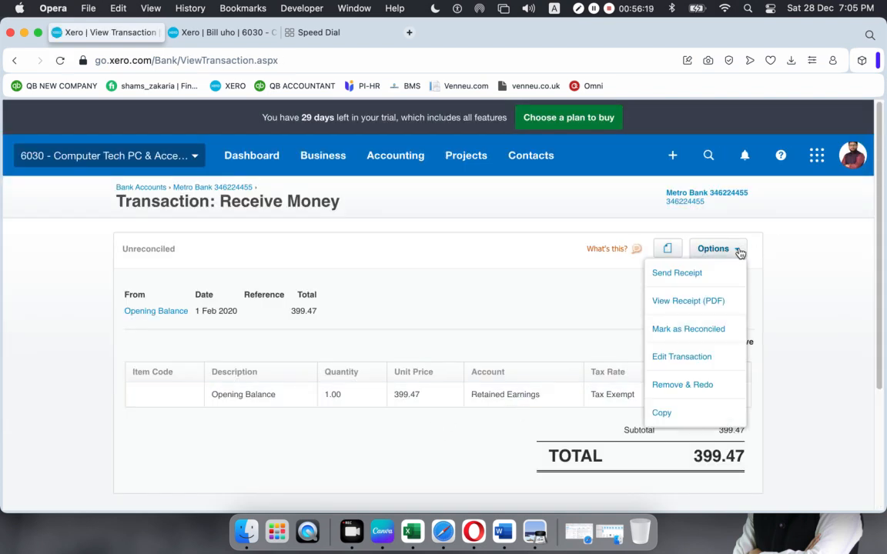
{"action": "left_click", "coordinate": [674, 334]}
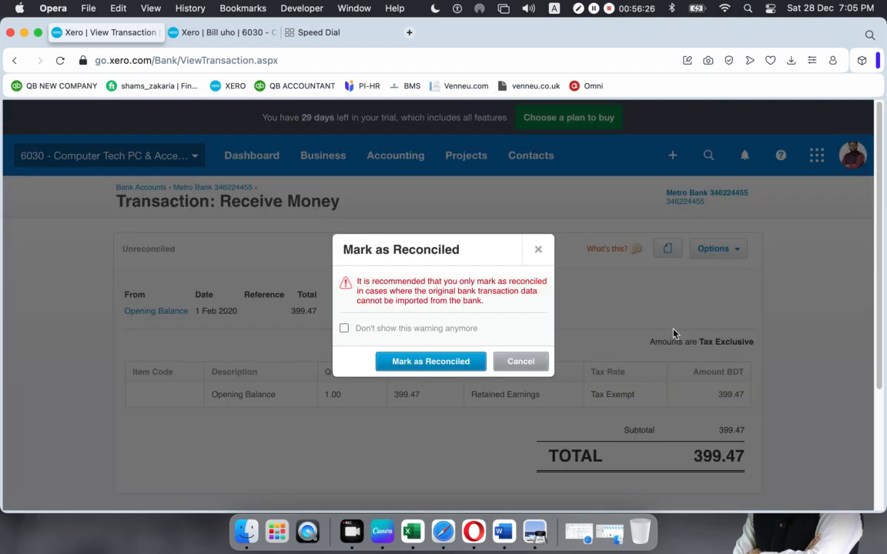
{"action": "left_click", "coordinate": [420, 361]}
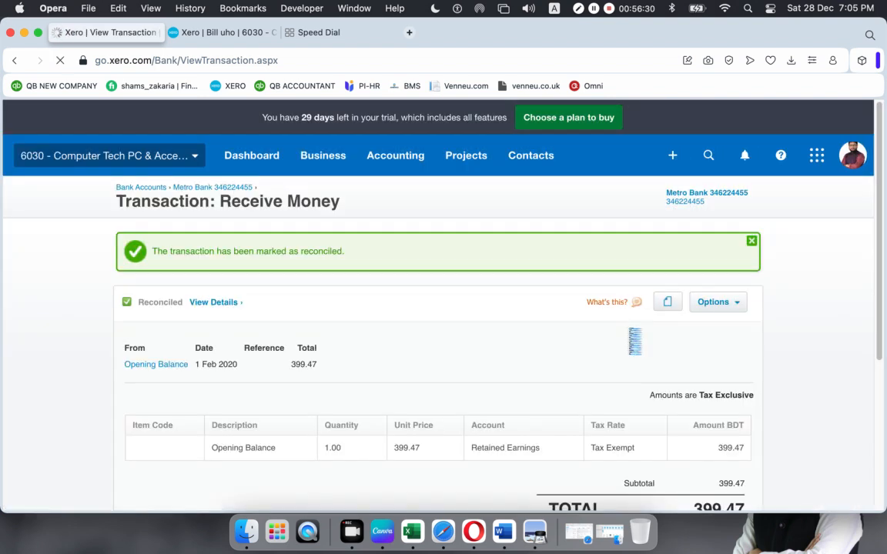
{"action": "scroll", "coordinate": [394, 301], "scroll_direction": "down", "scroll_amount": 5}
{"action": "scroll", "coordinate": [394, 301], "scroll_direction": "up", "scroll_amount": 5}
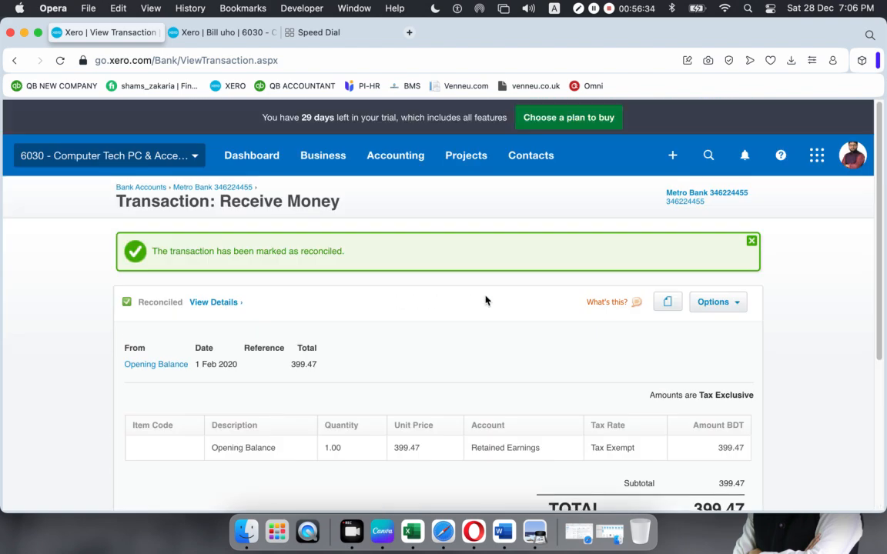
{"action": "left_click", "coordinate": [240, 189]}
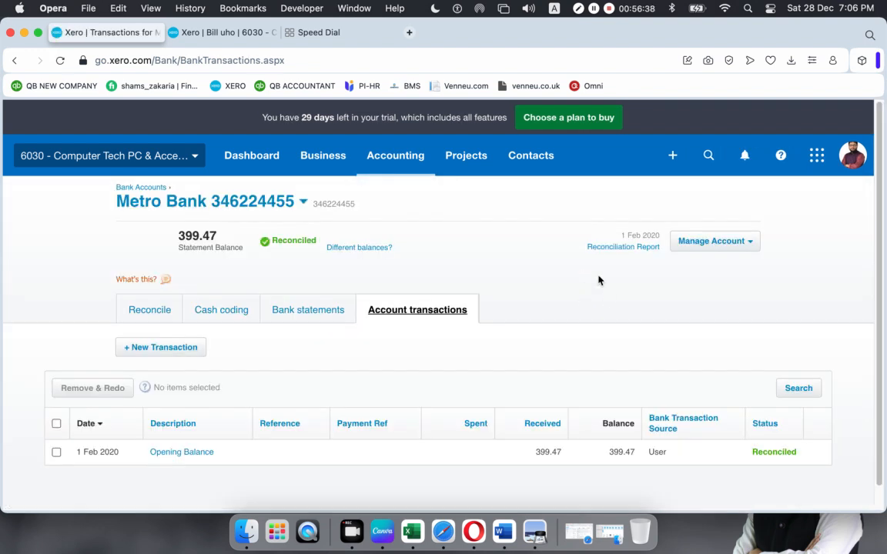
- Show Metro Bank's bank statement lines, with the 1 Feb 2020 399.47 Opening Balance reconciled
{"action": "scroll", "coordinate": [429, 271], "scroll_direction": "down", "scroll_amount": 1}
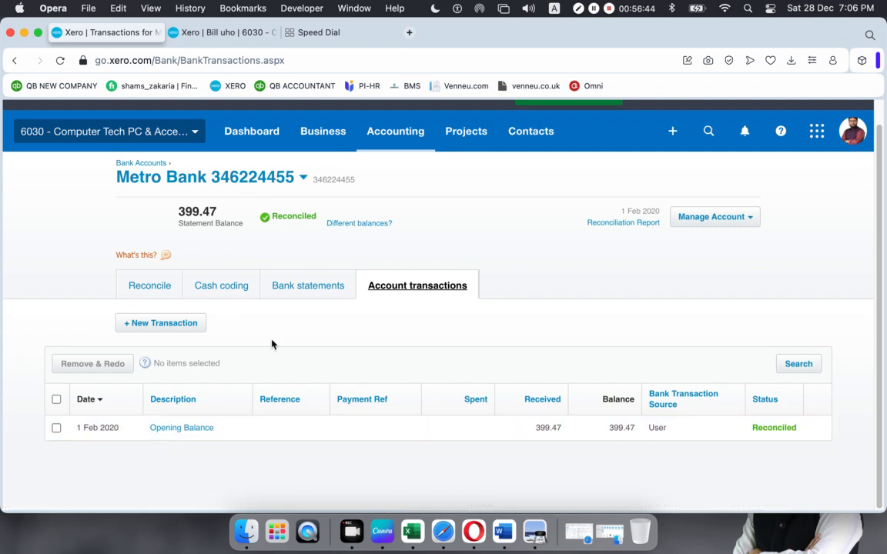
{"action": "left_click", "coordinate": [306, 287]}
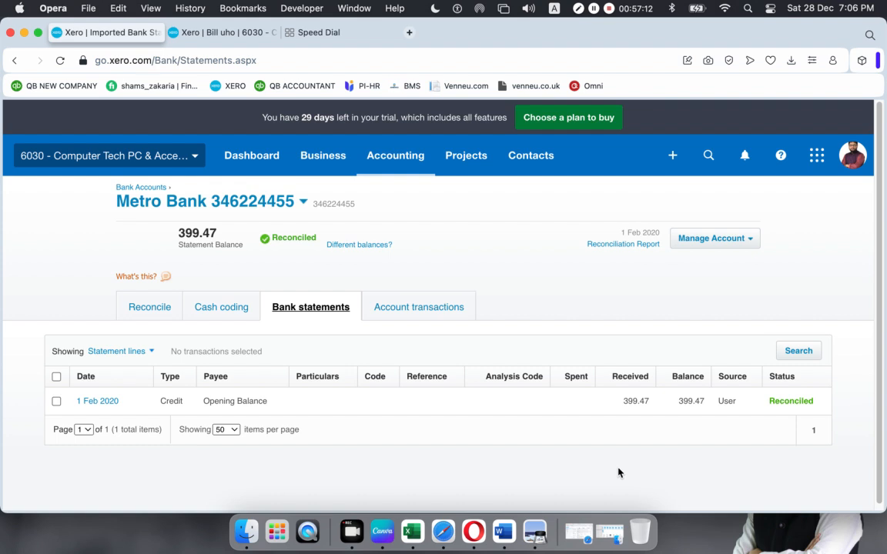
{"action": "scroll", "coordinate": [474, 356], "scroll_direction": "down", "scroll_amount": 1}
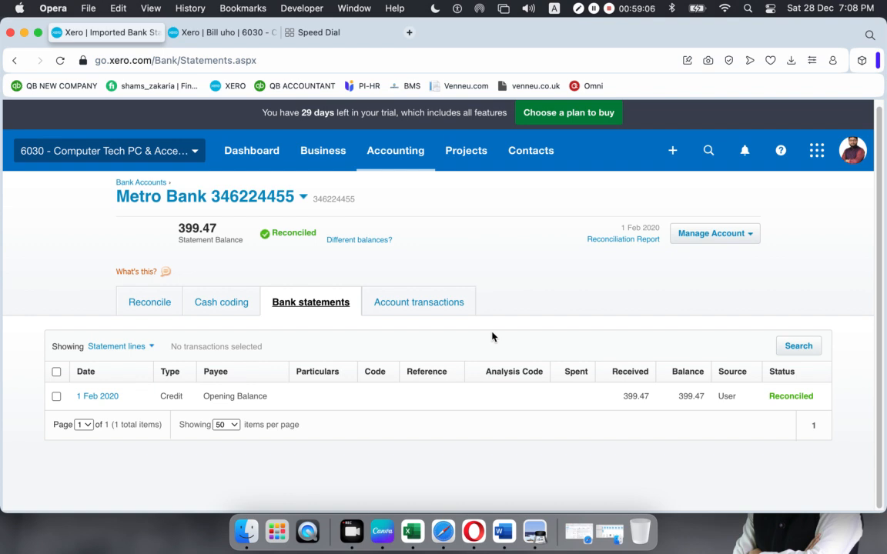
{"action": "left_click", "coordinate": [445, 306]}
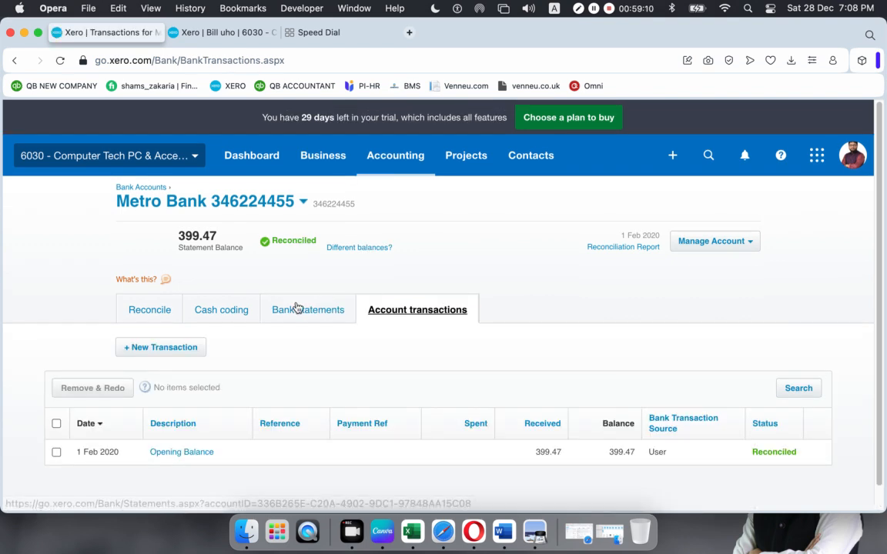
{"action": "left_click", "coordinate": [297, 308]}
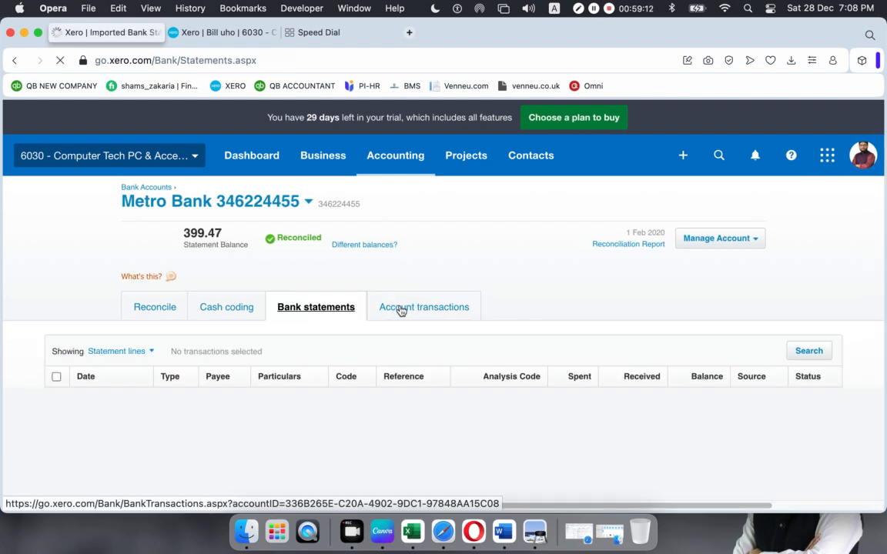
{"action": "left_click", "coordinate": [398, 309]}
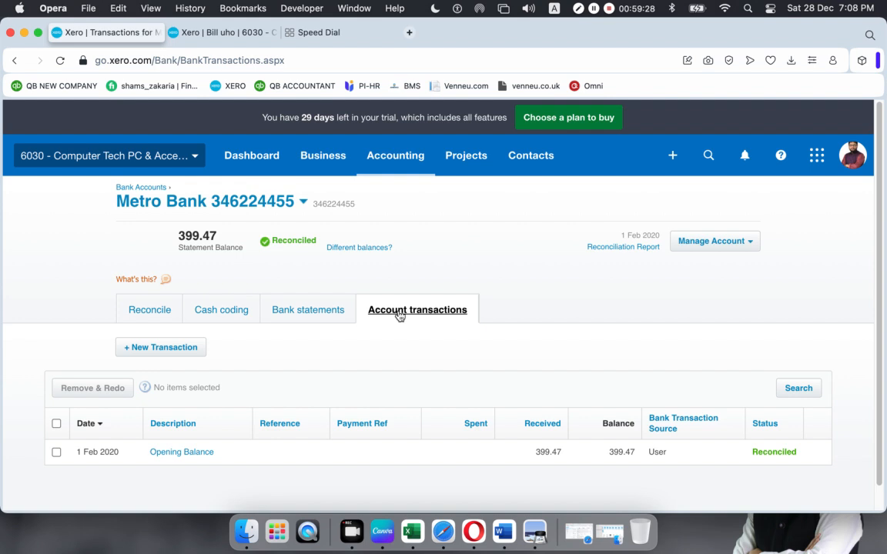
{"action": "left_click", "coordinate": [321, 315]}
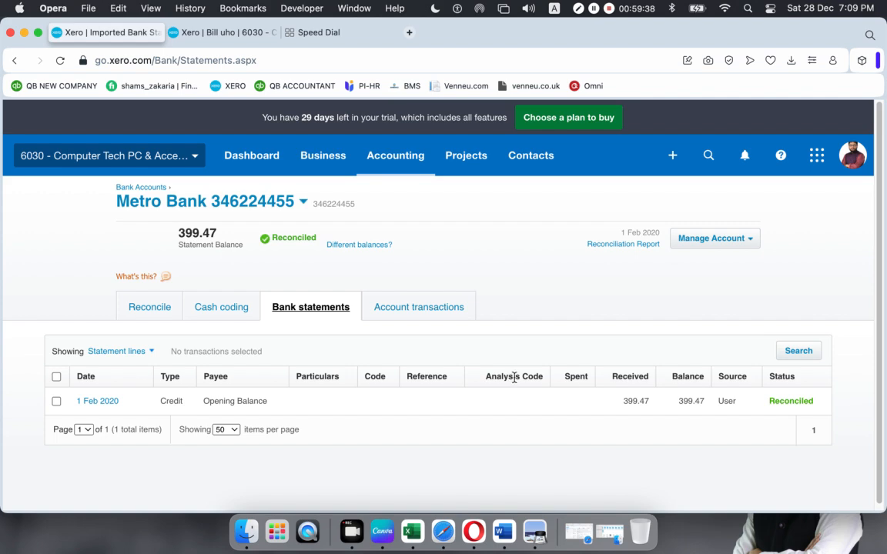
{"action": "left_click", "coordinate": [535, 527]}
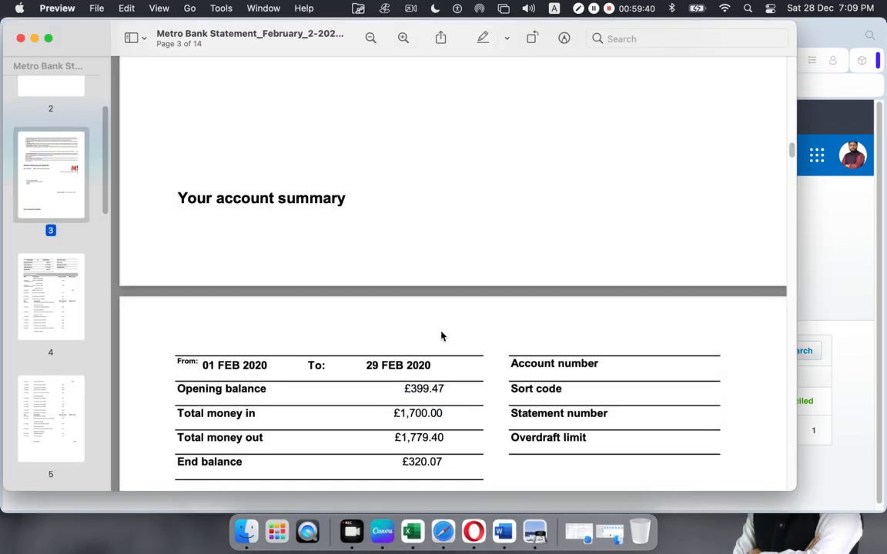
- Review page 4's early February transactions, including 05 Feb card purchases of 39.72 and 49.99
{"action": "scroll", "coordinate": [441, 336], "scroll_direction": "down", "scroll_amount": 5}
{"action": "left_click", "coordinate": [293, 297]}
{"action": "left_click_drag", "start_coordinate": [176, 269], "coordinate": [618, 274]}
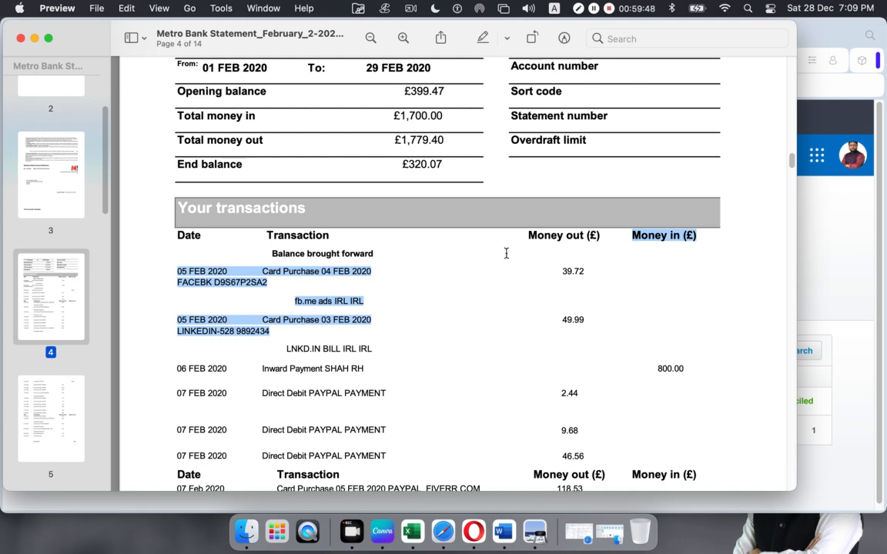
{"action": "left_click", "coordinate": [452, 401]}
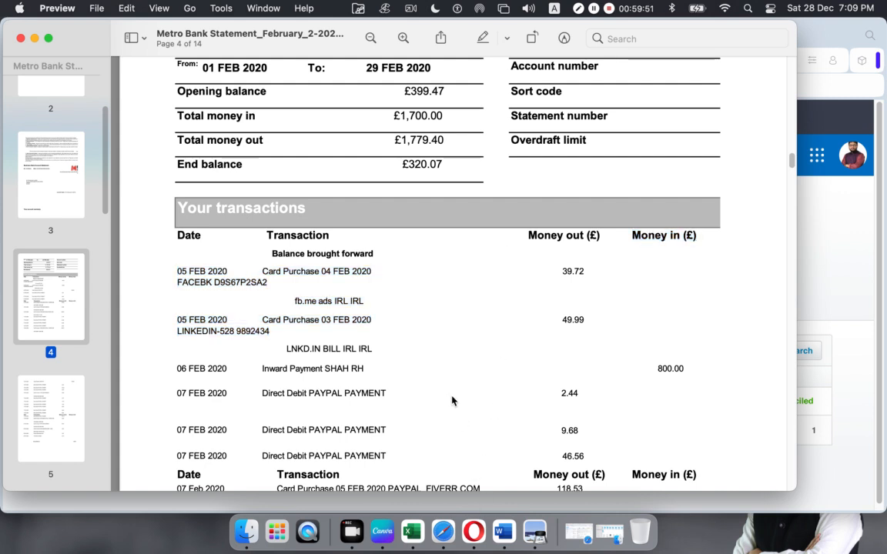
{"action": "left_click", "coordinate": [473, 530]}
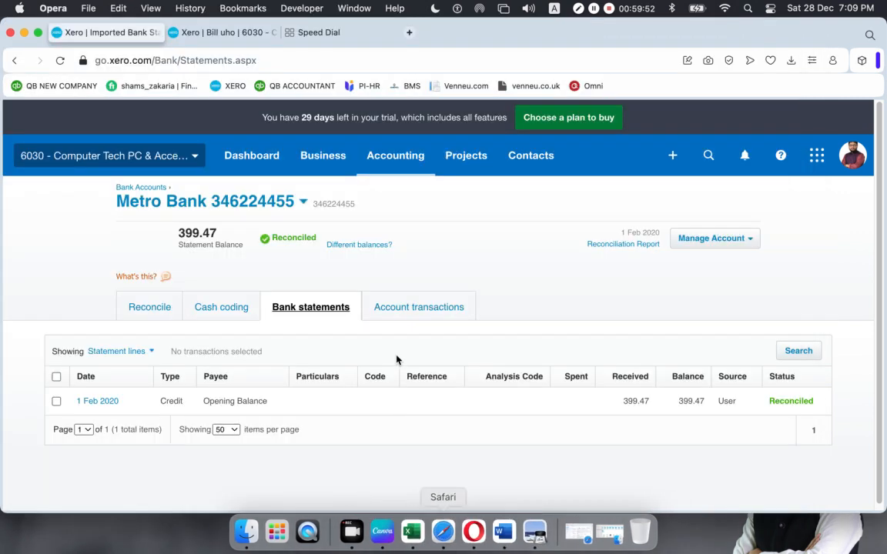
- Open the reconciled Opening Balance transaction, view its options without choosing one, then return to the PDF
{"action": "left_click", "coordinate": [426, 308]}
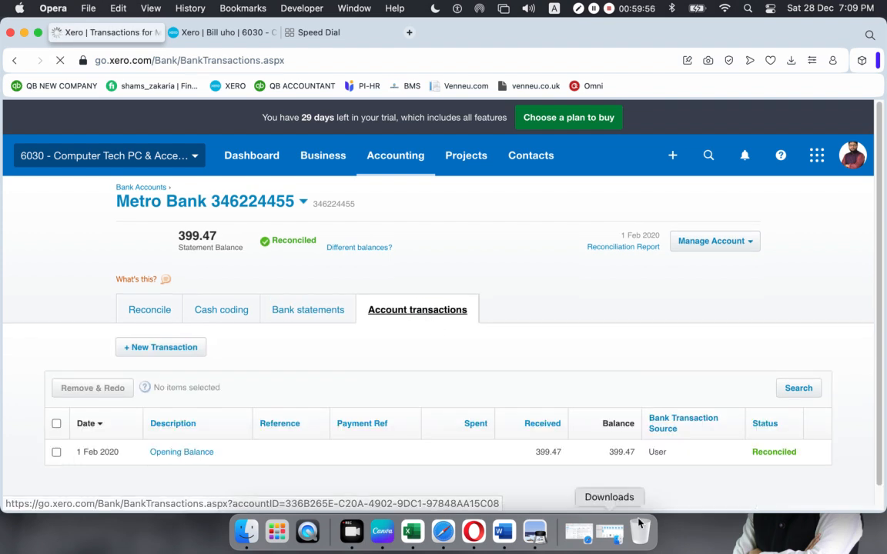
{"action": "left_click", "coordinate": [707, 460]}
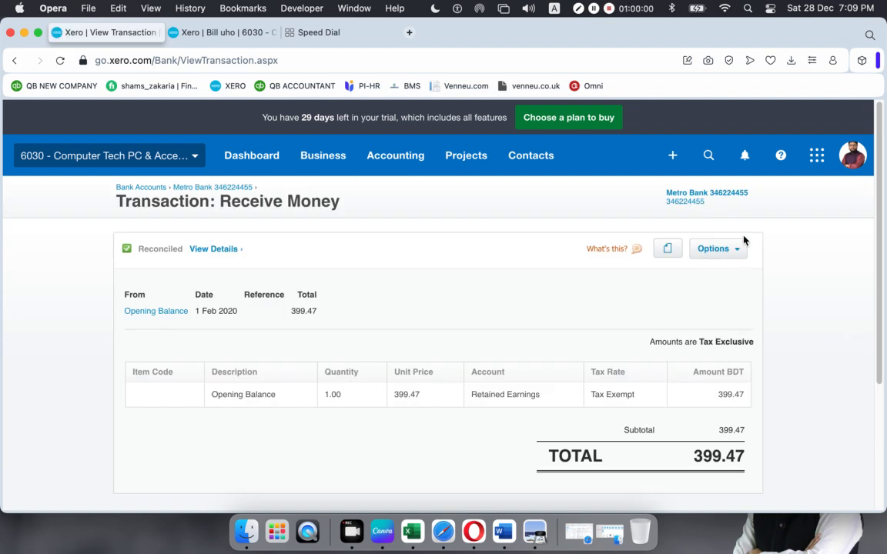
{"action": "left_click", "coordinate": [737, 249]}
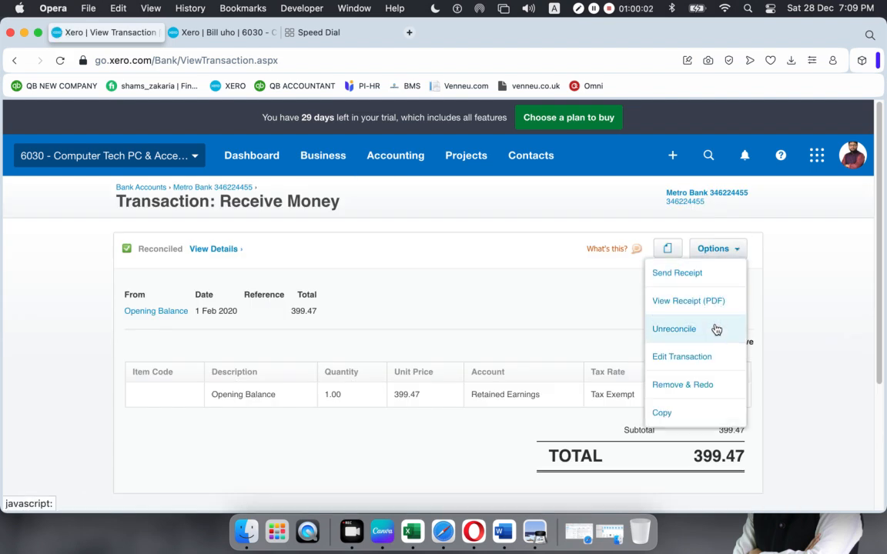
{"action": "left_click", "coordinate": [504, 312]}
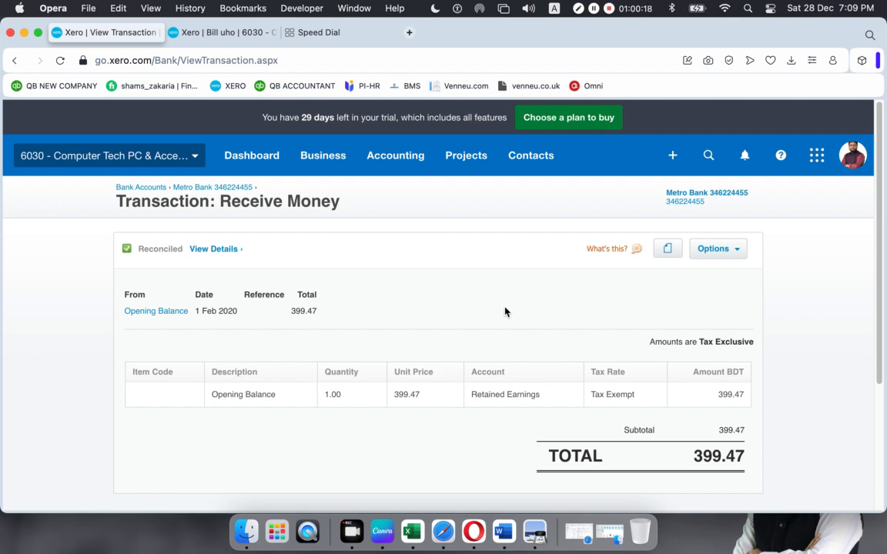
{"action": "left_click", "coordinate": [533, 539]}
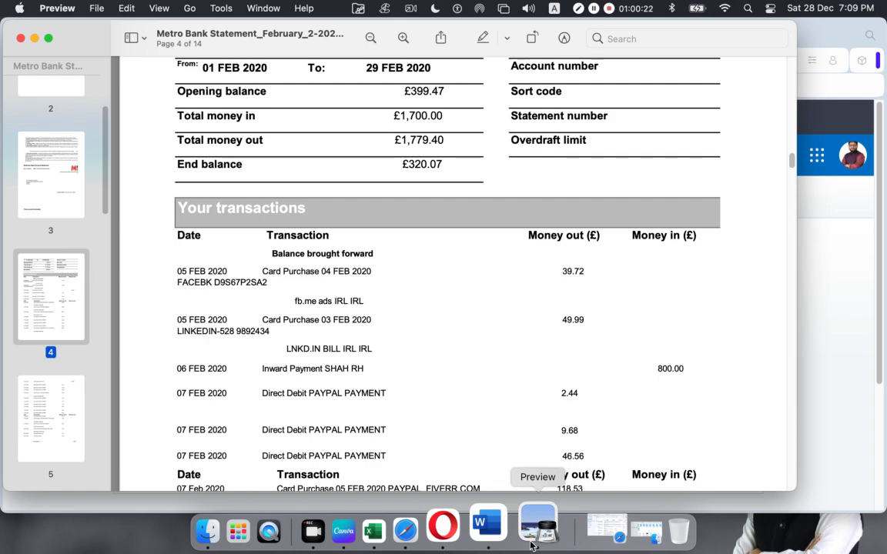
{"action": "left_click", "coordinate": [34, 38]}
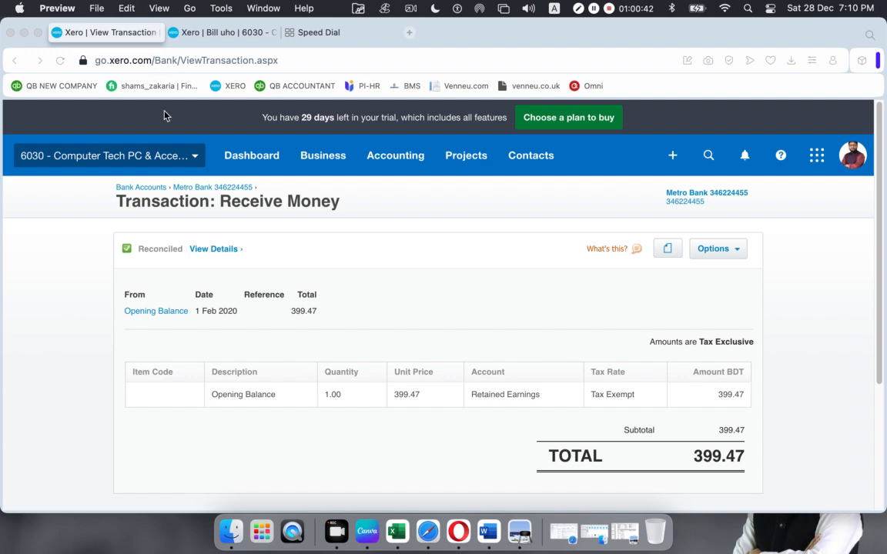
{"action": "left_click", "coordinate": [205, 189]}
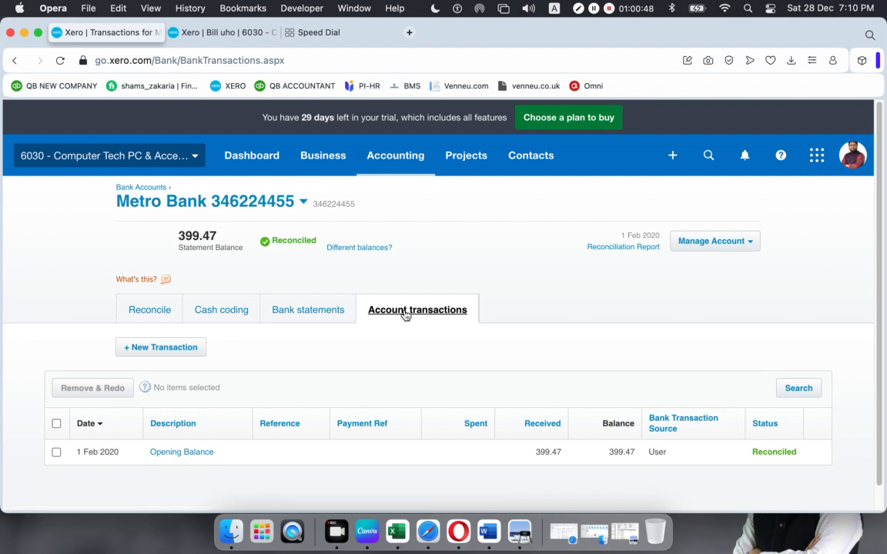
- List the Metro Bank statement lines, then bring the February statement PDF up in Preview beside Xero
{"action": "left_click", "coordinate": [291, 311]}
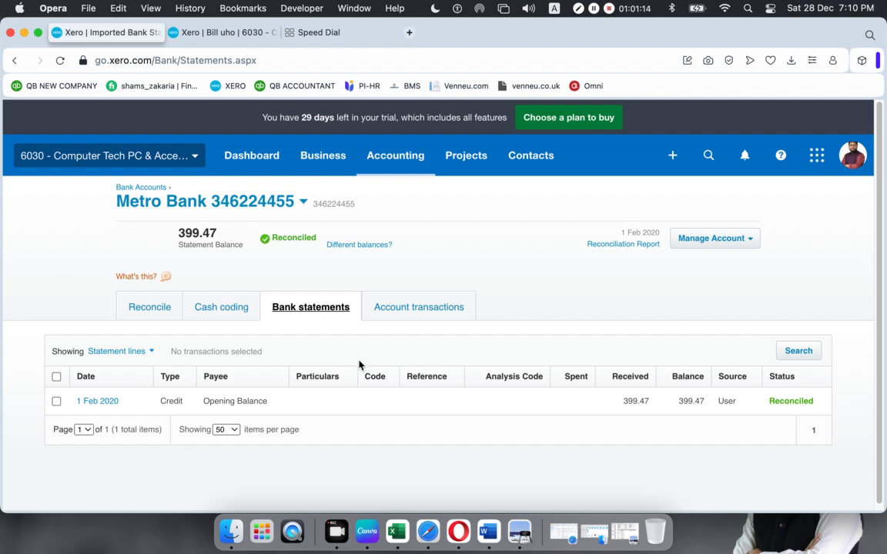
{"action": "left_click", "coordinate": [517, 530]}
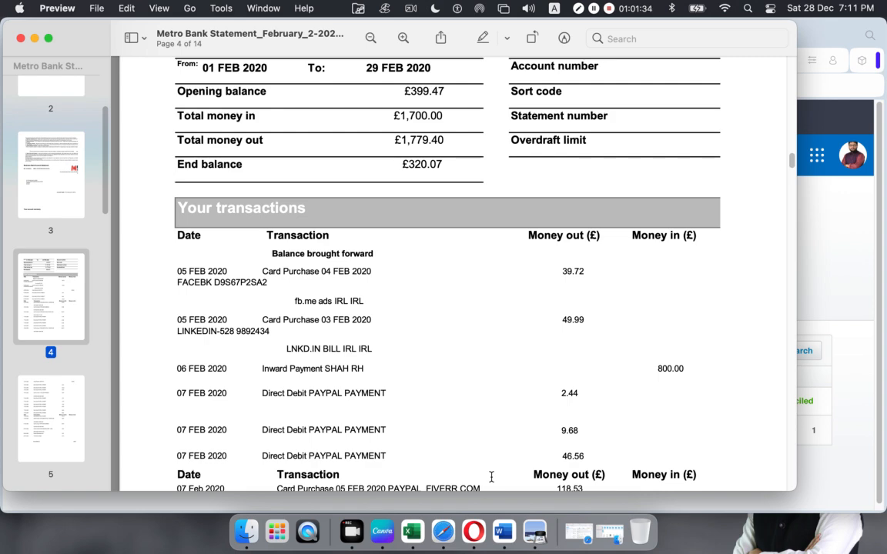
{"action": "left_click", "coordinate": [462, 523]}
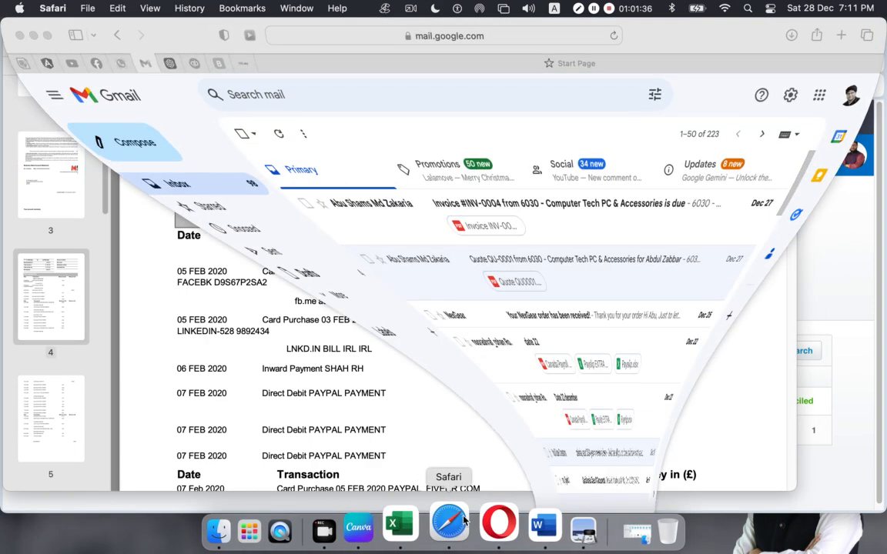
{"action": "left_click", "coordinate": [492, 522]}
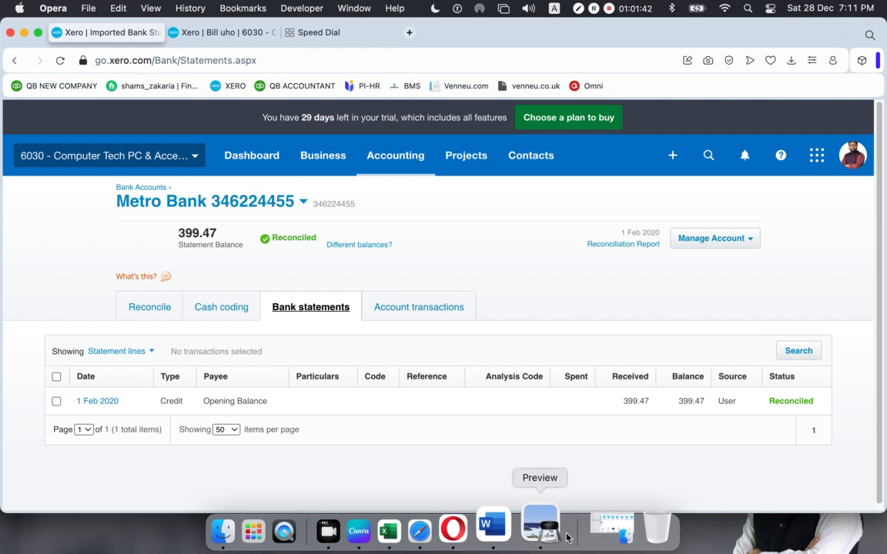
{"action": "left_click", "coordinate": [542, 535]}
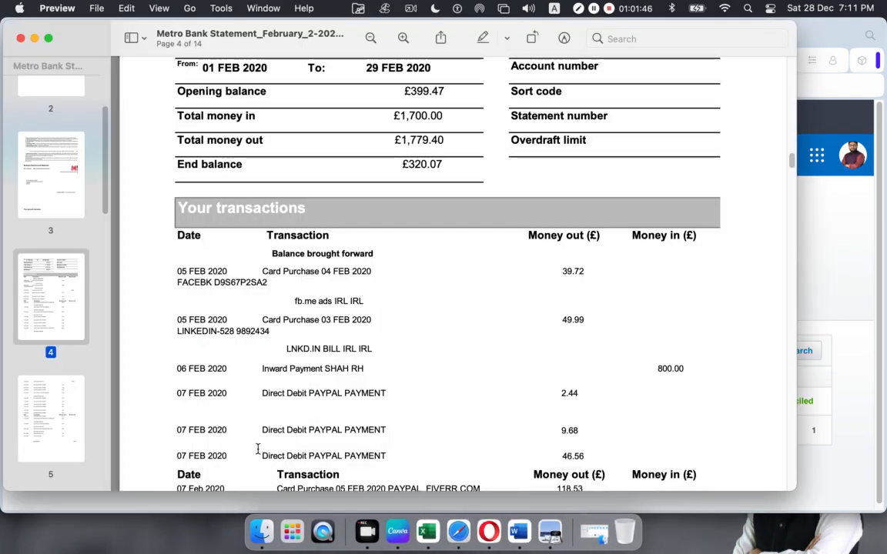
{"action": "scroll", "coordinate": [240, 387], "scroll_direction": "down", "scroll_amount": 1}
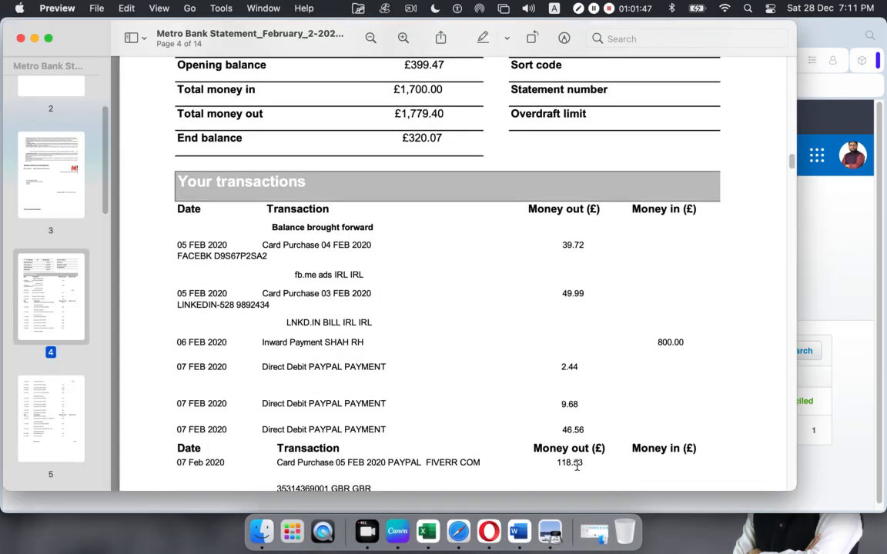
{"action": "left_click", "coordinate": [488, 530]}
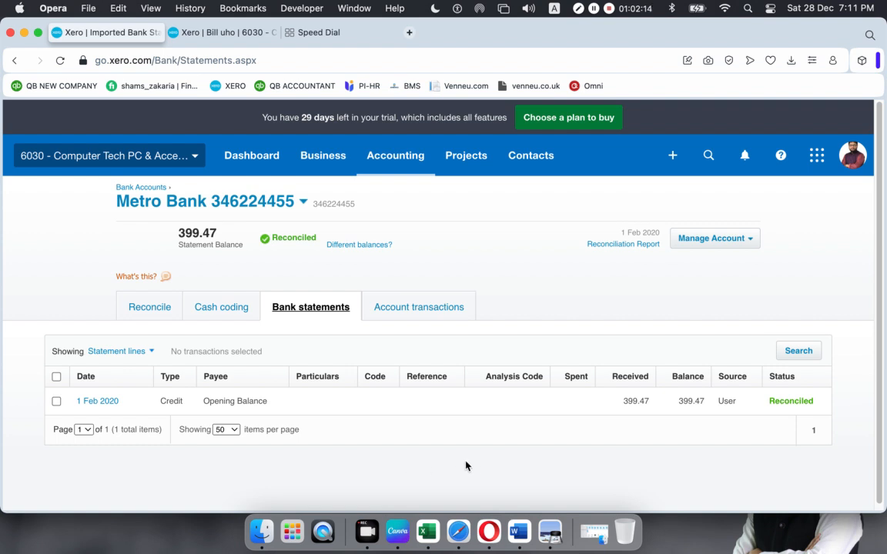
{"action": "left_click", "coordinate": [436, 308]}
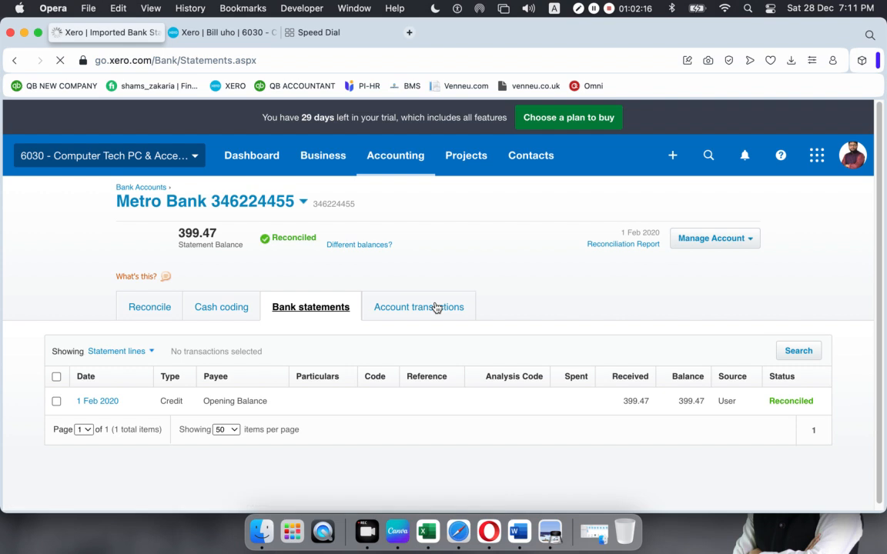